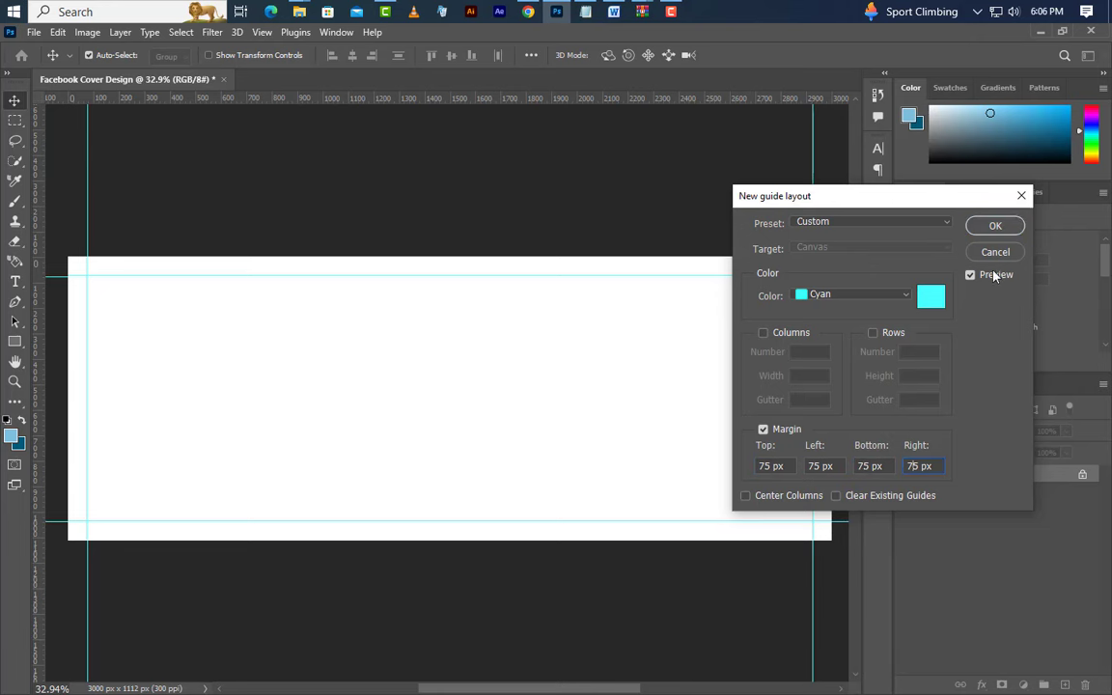
- Apply the new guide layout with cyan guides at 75 px margins on all four sides
{"action": "left_click", "coordinate": [994, 224]}
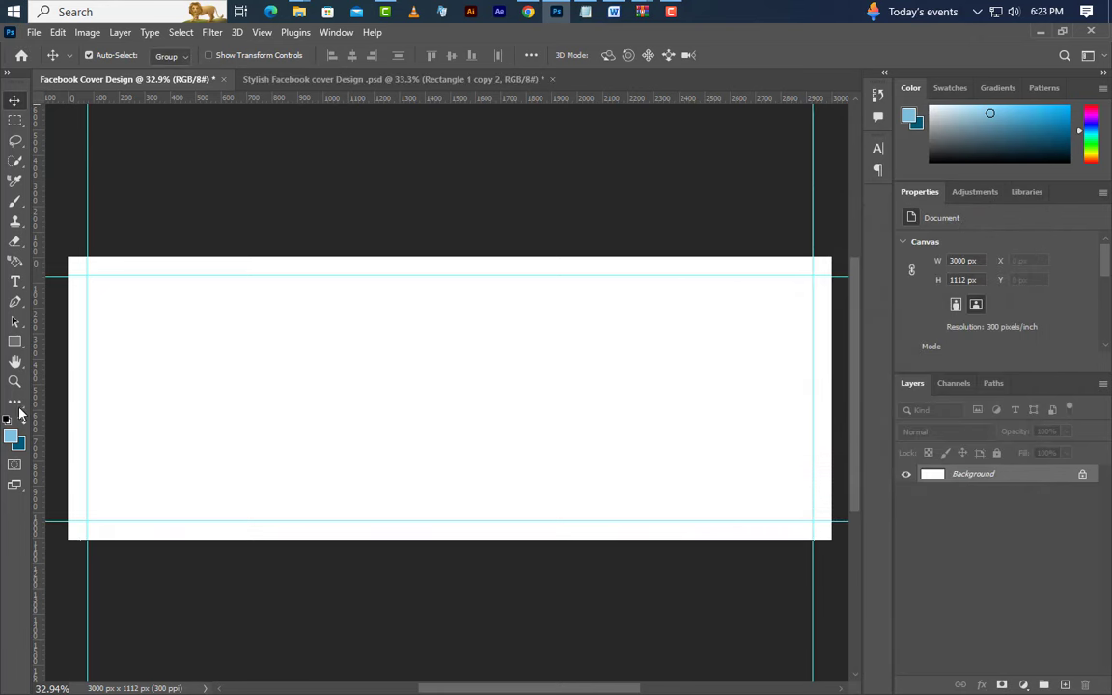
- Draw a tall light blue rectangle right of the canvas centre and set its size to 210 × 1235 px
{"action": "left_click", "coordinate": [14, 345]}
{"action": "right_click", "coordinate": [13, 345]}
{"action": "left_click", "coordinate": [68, 344]}
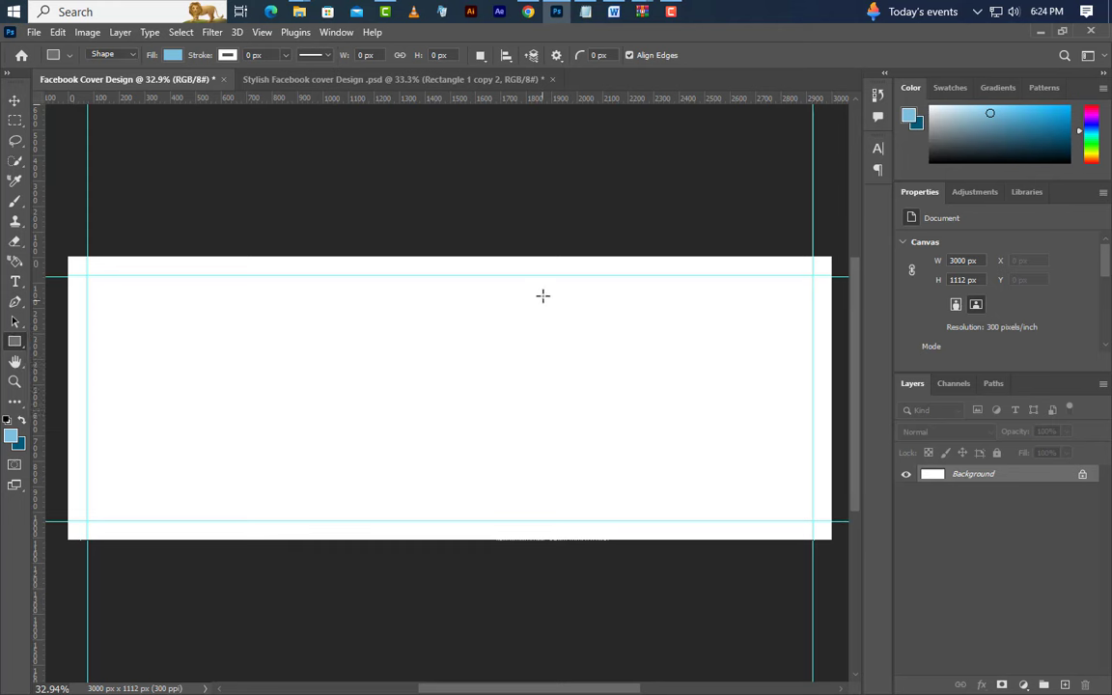
{"action": "left_click_drag", "start_coordinate": [532, 259], "coordinate": [607, 575]}
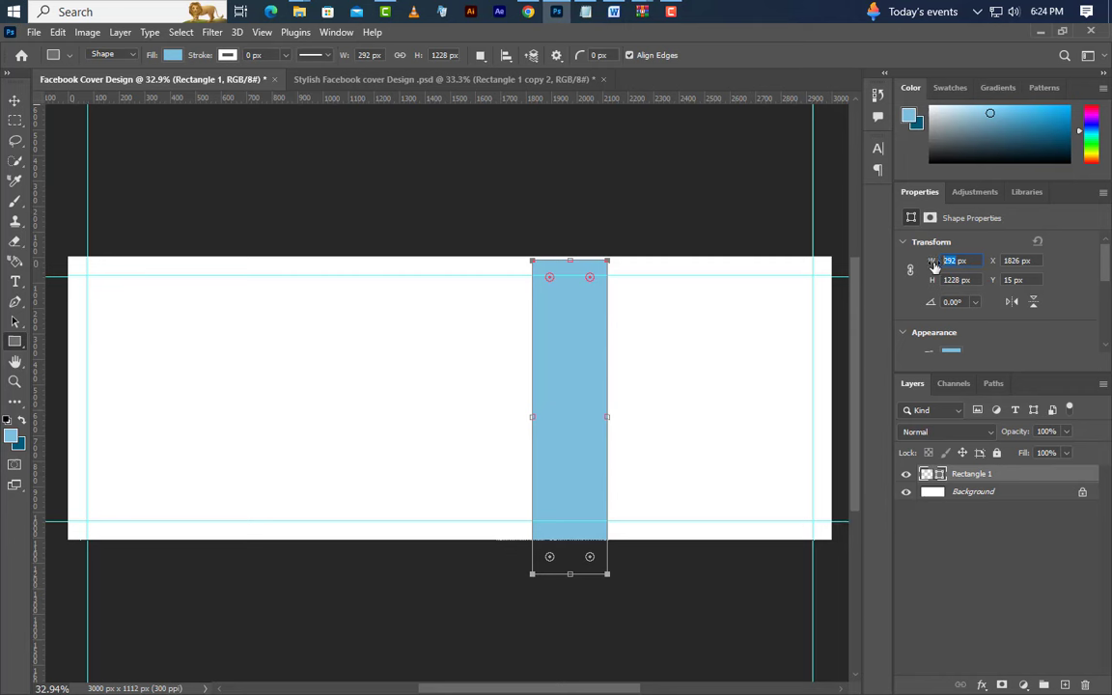
{"action": "left_click", "coordinate": [956, 280]}
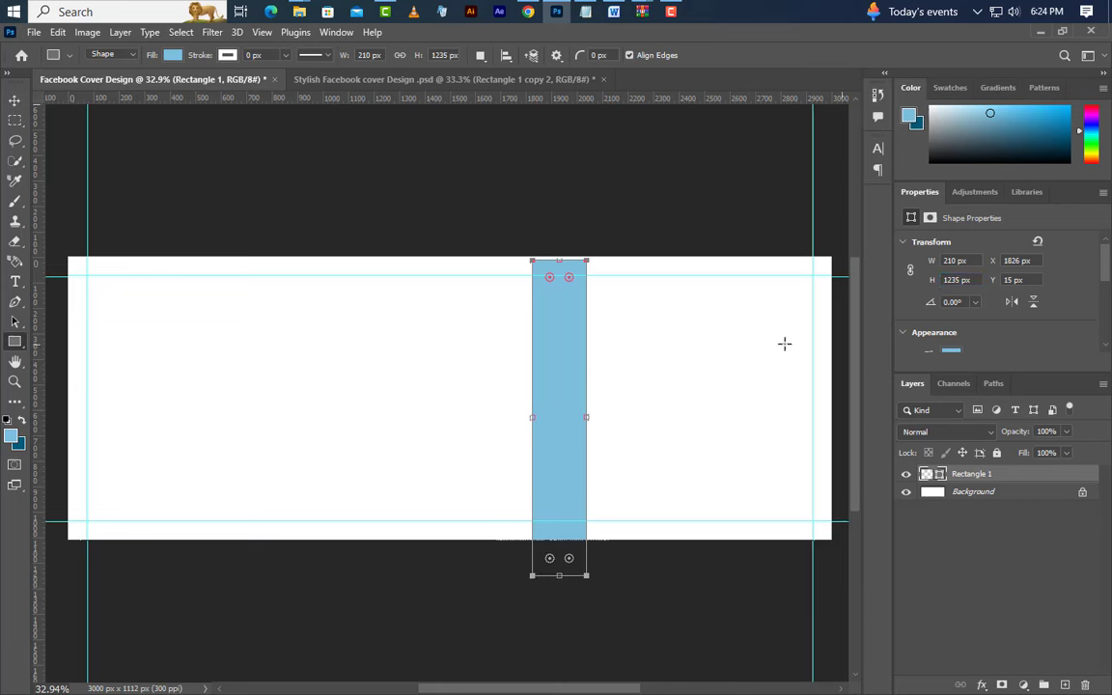
- Rotate the rectangle to -33° and move its centre to about X 2322, Y 675 px
{"action": "right_click", "coordinate": [559, 338]}
{"action": "left_click", "coordinate": [613, 498]}
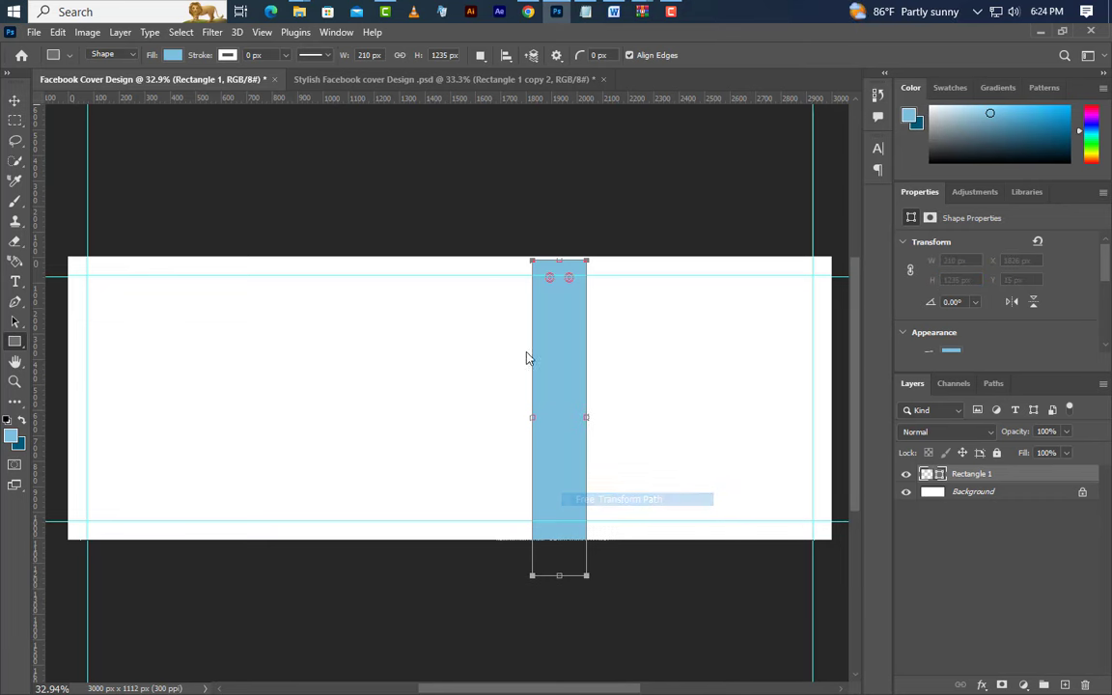
{"action": "left_click_drag", "start_coordinate": [473, 316], "coordinate": [442, 350]}
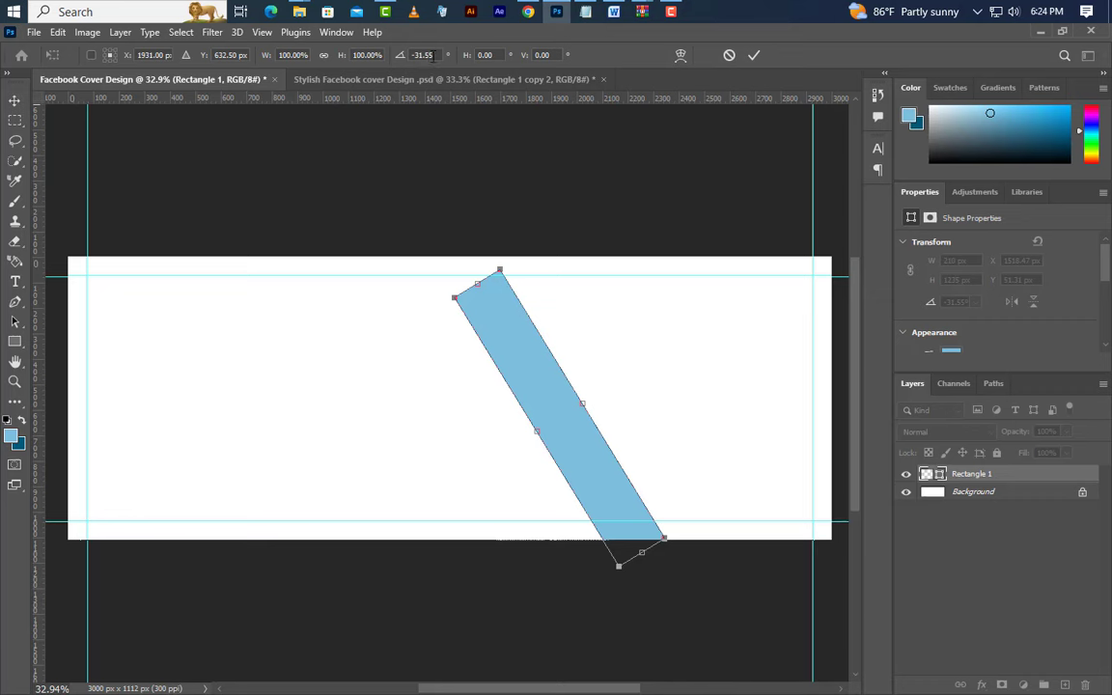
{"action": "type", "text": "-33"}
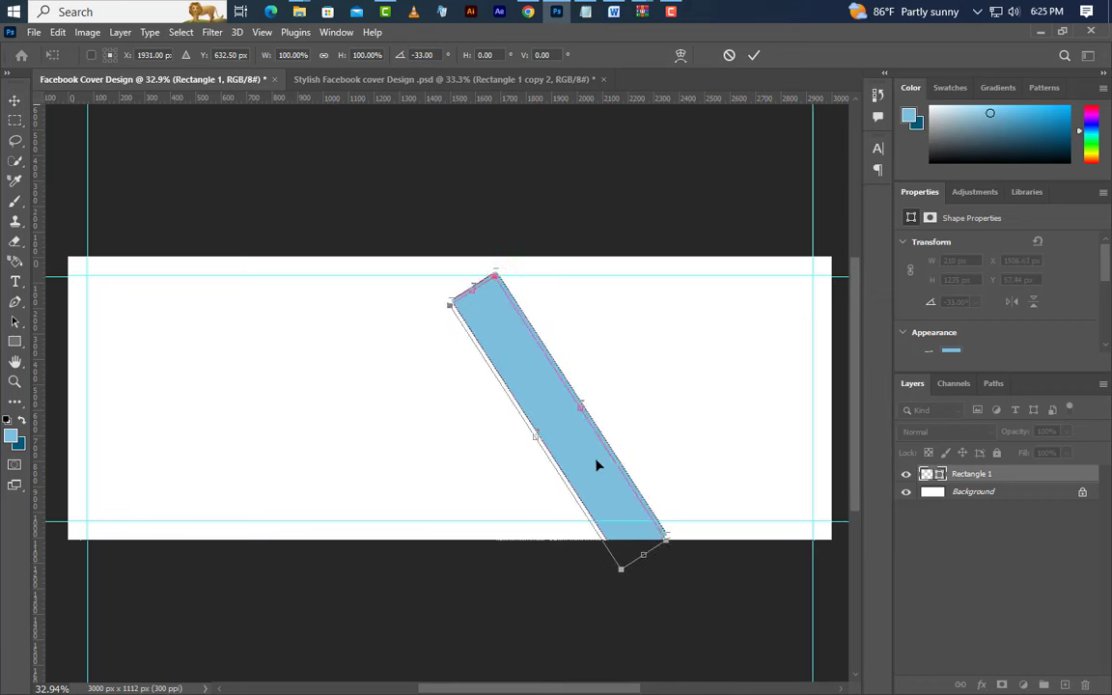
{"action": "left_click_drag", "start_coordinate": [583, 462], "coordinate": [684, 475]}
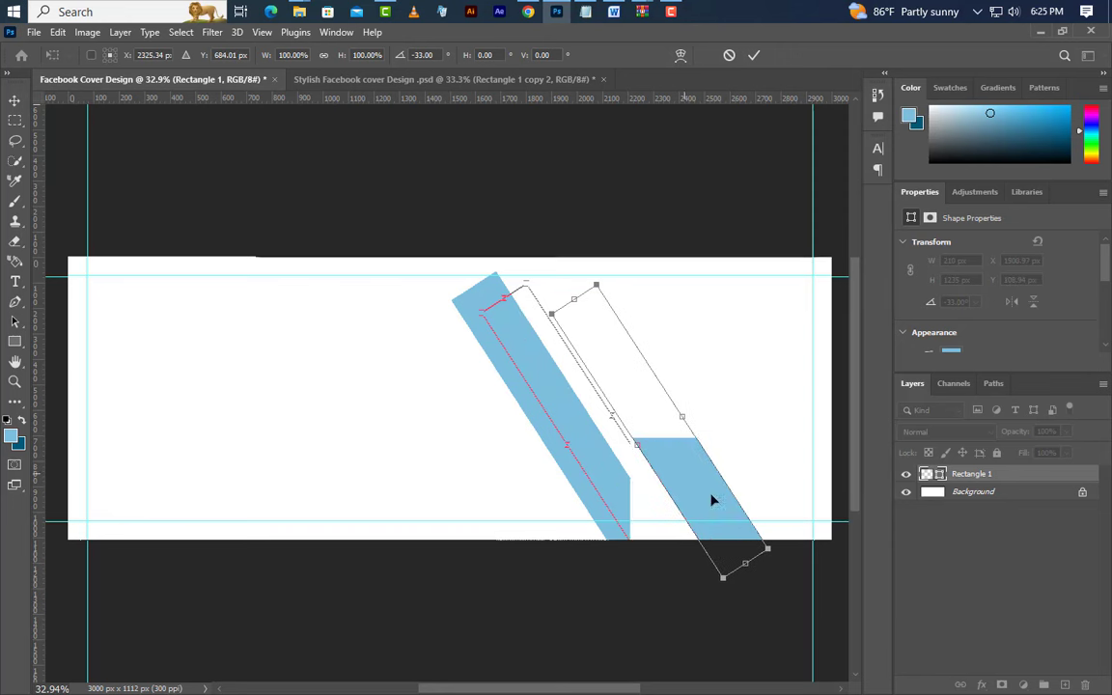
{"action": "left_click", "coordinate": [755, 55]}
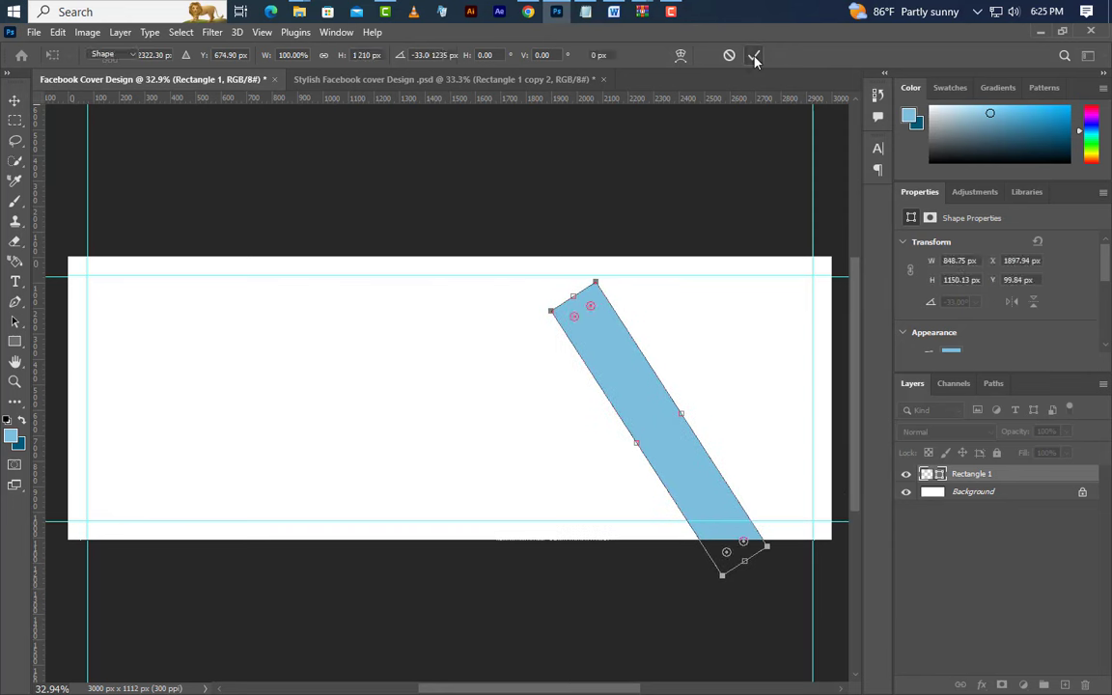
- Duplicate the slanted strip up and to its right, and nudge the copy flush against the original strip
{"action": "left_click", "coordinate": [15, 100]}
{"action": "left_click_drag", "start_coordinate": [618, 412], "coordinate": [670, 367]}
{"action": "key", "text": "Up"}
{"action": "key", "text": "Up"}
{"action": "key", "text": "Up"}
{"action": "key", "text": "Up"}
{"action": "key", "text": "Up"}
{"action": "key", "text": "Up"}
{"action": "key", "text": "Up"}
{"action": "key", "text": "Up"}
{"action": "key", "text": "Up"}
{"action": "key", "text": "Up"}
{"action": "key", "text": "Up"}
{"action": "key", "text": "Up"}
{"action": "key", "text": "Up"}
{"action": "key", "text": "Up"}
{"action": "key", "text": "Up"}
{"action": "key", "text": "Up"}
{"action": "key", "text": "Up"}
{"action": "key", "text": "Up"}
{"action": "key", "text": "Up"}
{"action": "key", "text": "Up"}
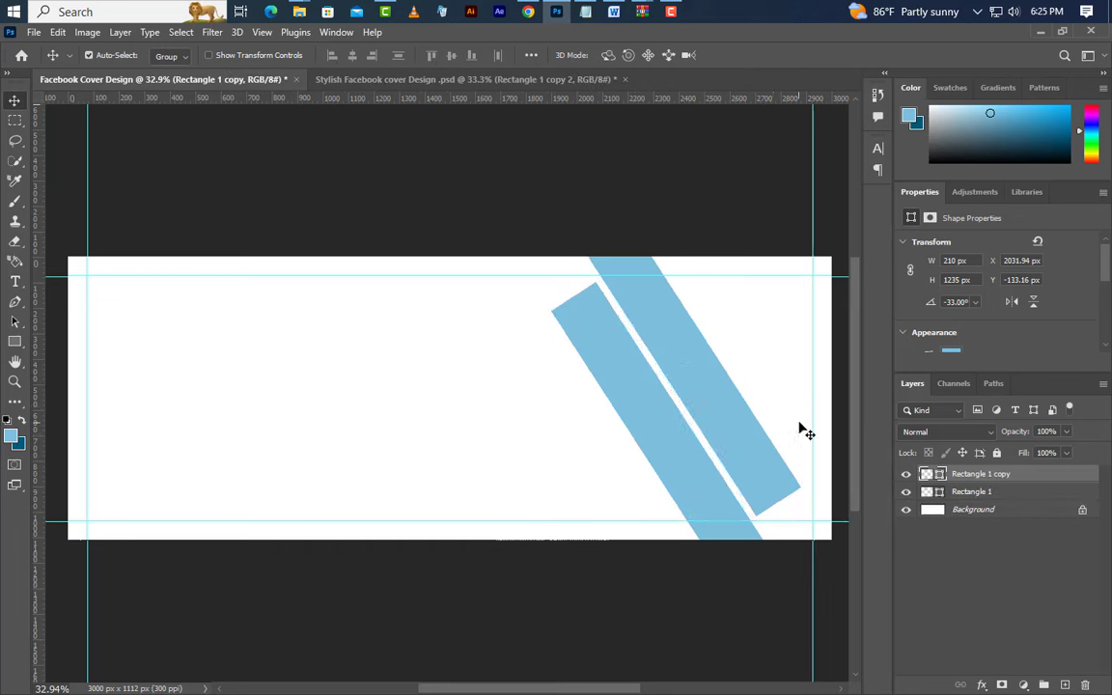
{"action": "key", "text": "Left"}
{"action": "key", "text": "Left"}
{"action": "key", "text": "Left"}
{"action": "key", "text": "Left"}
{"action": "key", "text": "Left"}
{"action": "key", "text": "Left"}
{"action": "key", "text": "Left"}
{"action": "key", "text": "Left"}
{"action": "key", "text": "Left"}
{"action": "key", "text": "Left"}
{"action": "key", "text": "Left"}
{"action": "key", "text": "Left"}
{"action": "key", "text": "Left"}
{"action": "key", "text": "Left"}
{"action": "key", "text": "Left"}
{"action": "key", "text": "Left"}
{"action": "key", "text": "Left"}
{"action": "key", "text": "Left"}
{"action": "key", "text": "Left"}
{"action": "key", "text": "Left"}
{"action": "key", "text": "Left"}
{"action": "key", "text": "Left"}
{"action": "key", "text": "Left"}
{"action": "key", "text": "Left"}
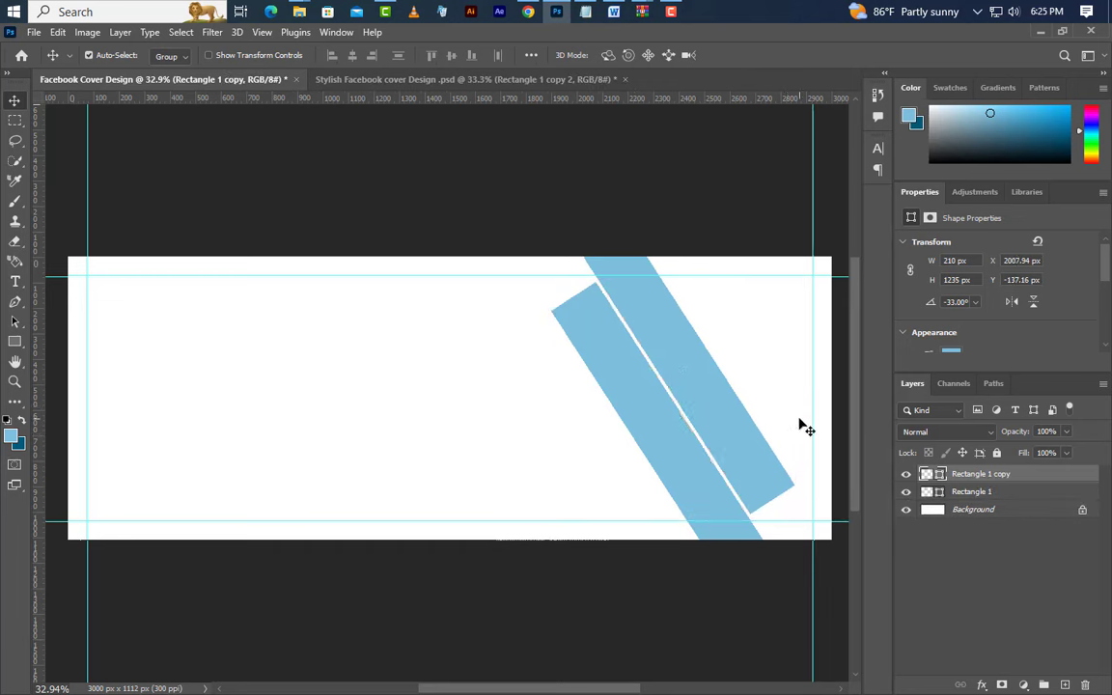
{"action": "key", "text": "Down"}
{"action": "key", "text": "Down"}
{"action": "key", "text": "Down"}
{"action": "key", "text": "Down"}
{"action": "key", "text": "Down"}
{"action": "key", "text": "Down"}
- Duplicate the original strip to the right of the pair, placing it at about X 2486, Y 215 px with a narrow gap
{"action": "left_click", "coordinate": [676, 471]}
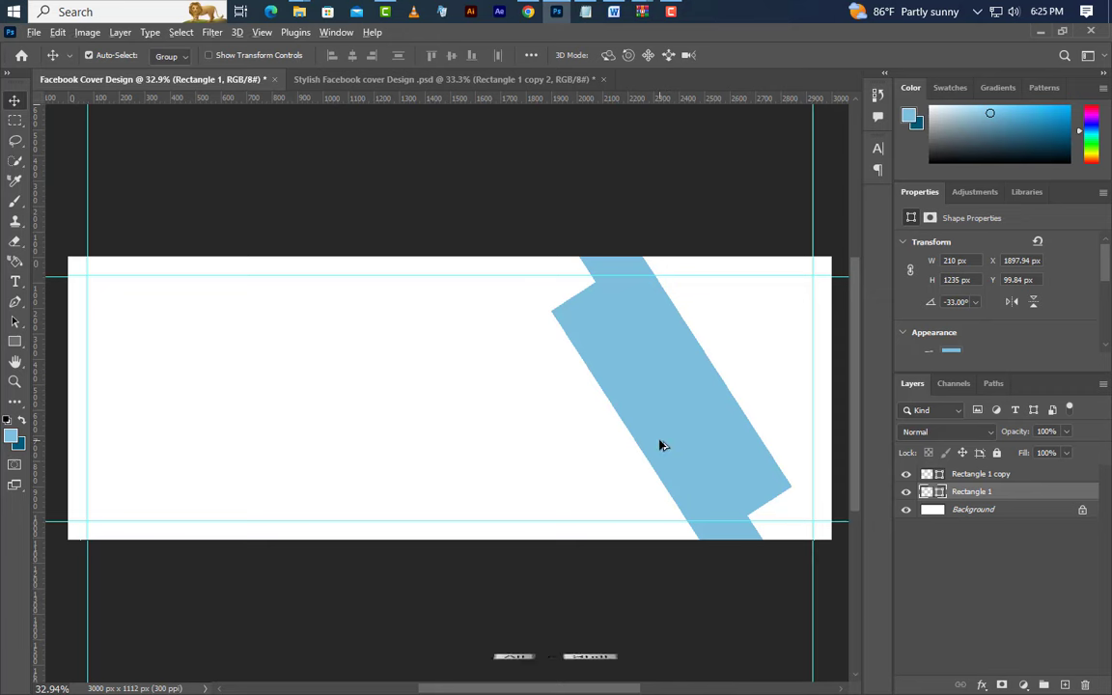
{"action": "left_click_drag", "start_coordinate": [660, 447], "coordinate": [809, 514]}
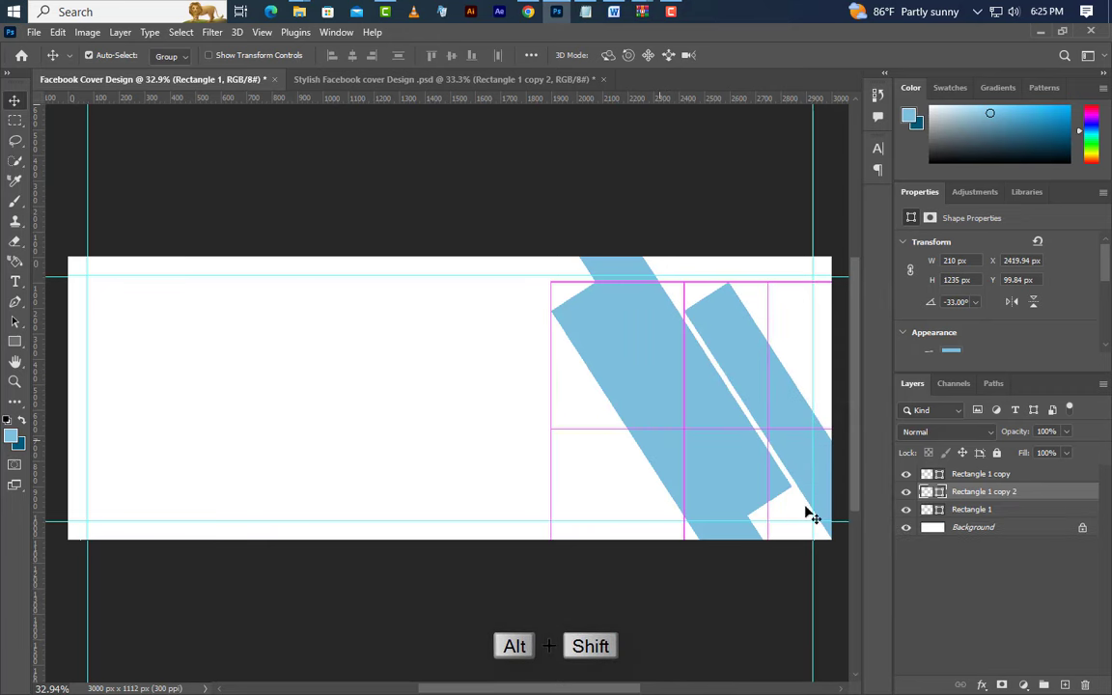
{"action": "left_click_drag", "start_coordinate": [740, 365], "coordinate": [773, 405]}
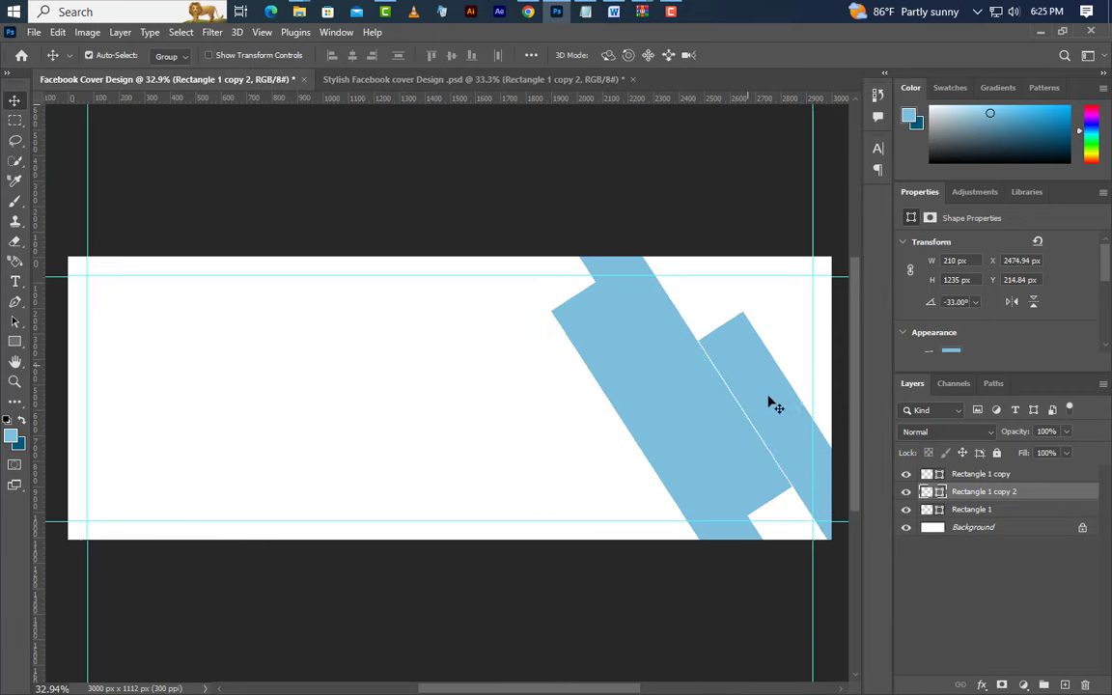
{"action": "key", "text": "Right"}
{"action": "key", "text": "Right"}
{"action": "key", "text": "Right"}
{"action": "key", "text": "Right"}
{"action": "key", "text": "Right"}
{"action": "key", "text": "Right"}
{"action": "key", "text": "Right"}
{"action": "key", "text": "Right"}
{"action": "key", "text": "Right"}
{"action": "key", "text": "Right"}
{"action": "key", "text": "Right"}
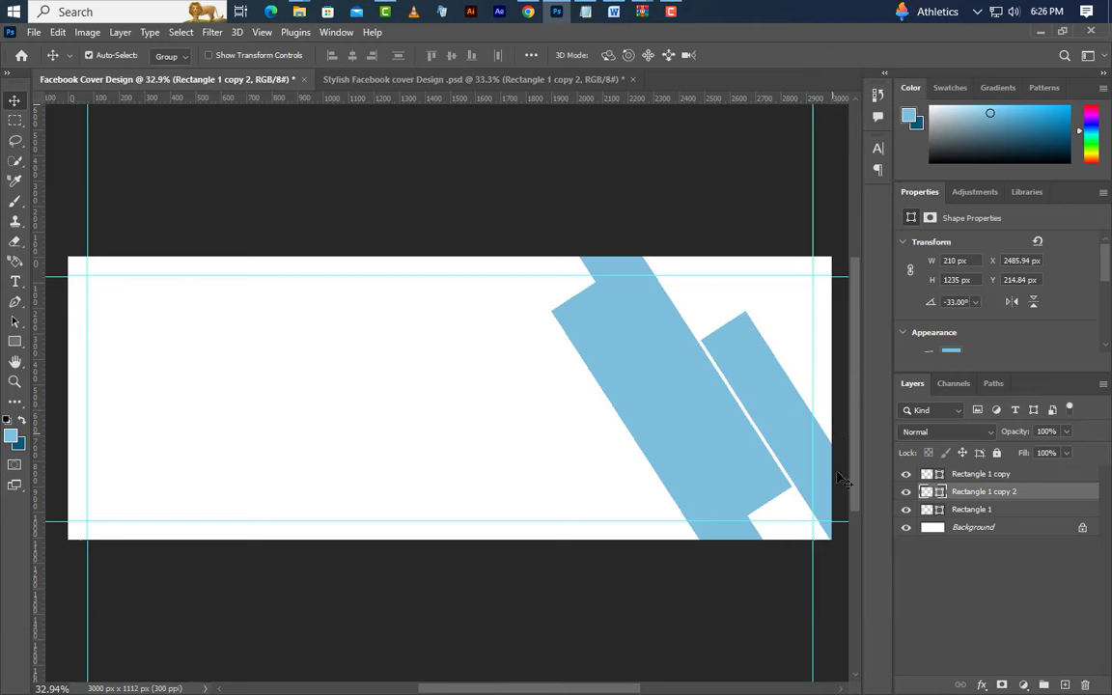
- Duplicate the rightmost strip up and to its right with a narrow gap, and widen the copy to about 549 px past the canvas edge
{"action": "left_click_drag", "start_coordinate": [752, 379], "coordinate": [770, 330]}
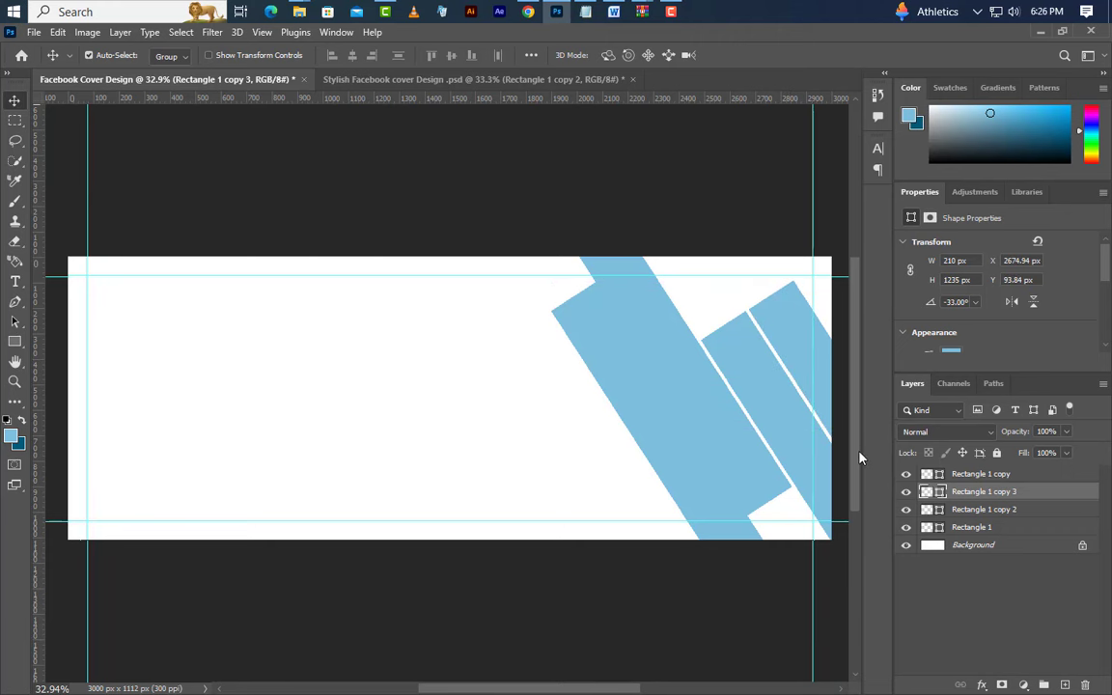
{"action": "left_click", "coordinate": [14, 341]}
{"action": "scroll", "coordinate": [318, 448], "scroll_direction": "down", "scroll_amount": 1}
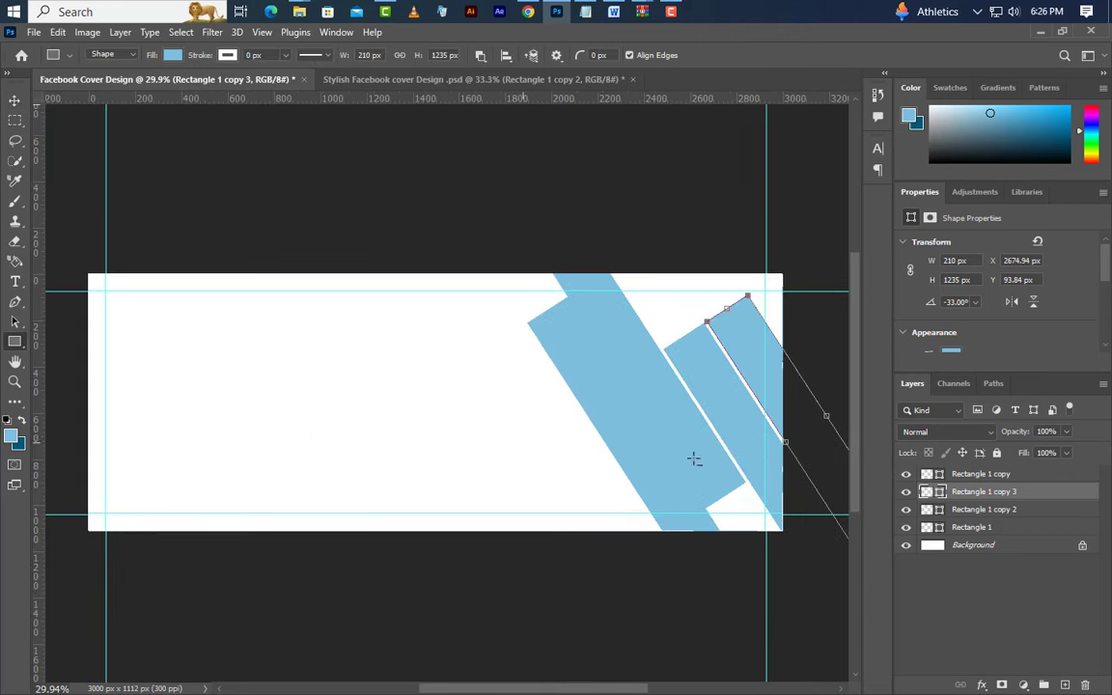
{"action": "left_click_drag", "start_coordinate": [825, 417], "coordinate": [789, 464]}
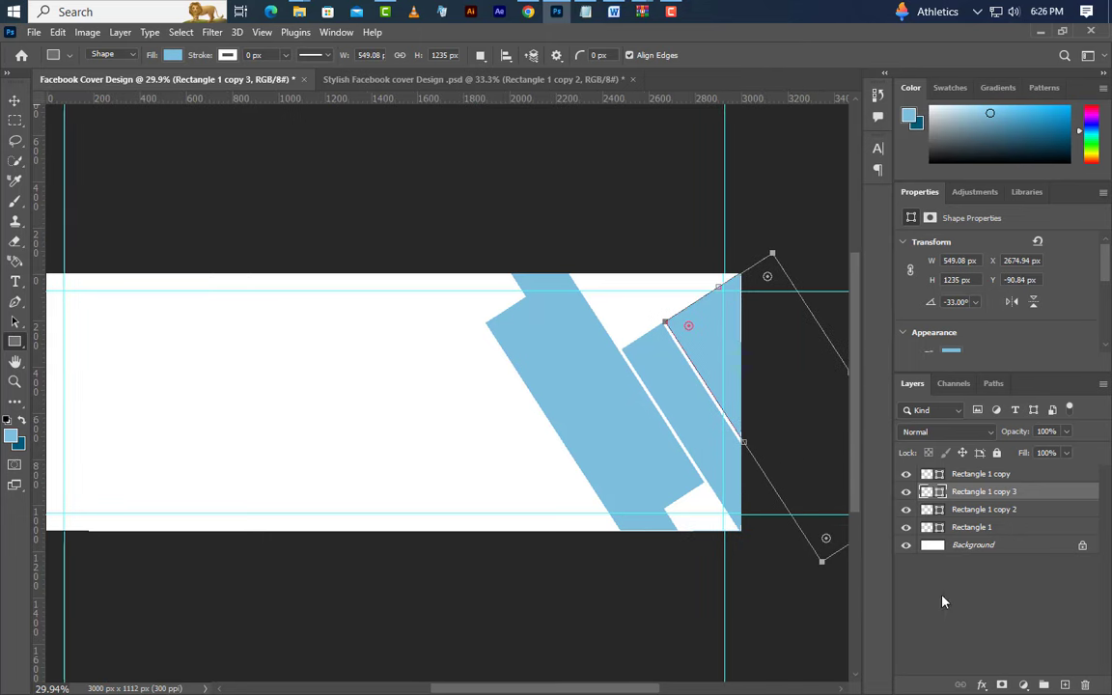
- Duplicate the widened rectangle and place the copy across the canvas's top edge at about X 1809, Y -1023 px, leaving narrow gaps
{"action": "key", "text": "ctrl+j"}
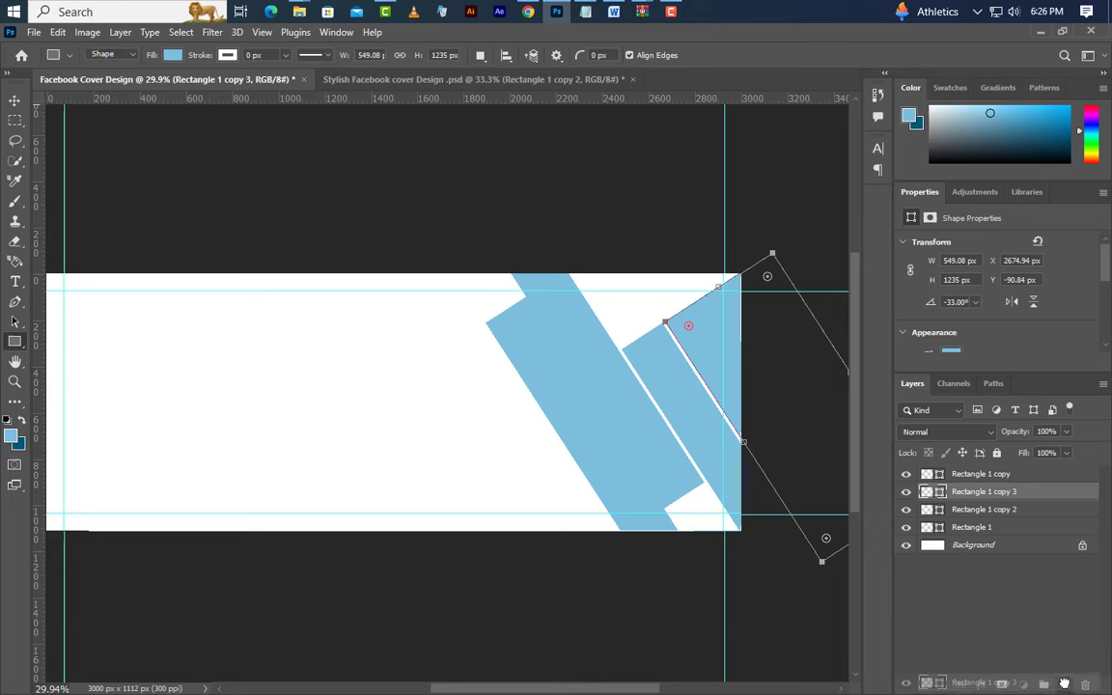
{"action": "left_click", "coordinate": [15, 103]}
{"action": "left_click_drag", "start_coordinate": [712, 360], "coordinate": [597, 218]}
{"action": "left_click_drag", "start_coordinate": [661, 323], "coordinate": [601, 303]}
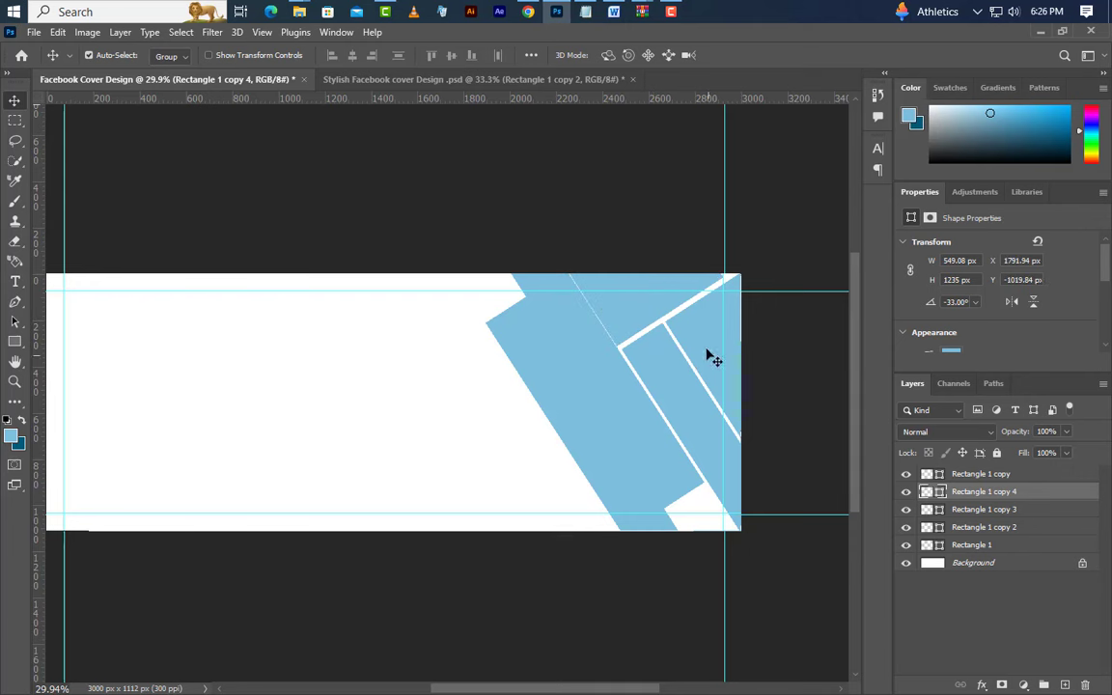
{"action": "key", "text": "Right"}
{"action": "key", "text": "Right"}
{"action": "key", "text": "Up"}
{"action": "key", "text": "Up"}
{"action": "key", "text": "Up"}
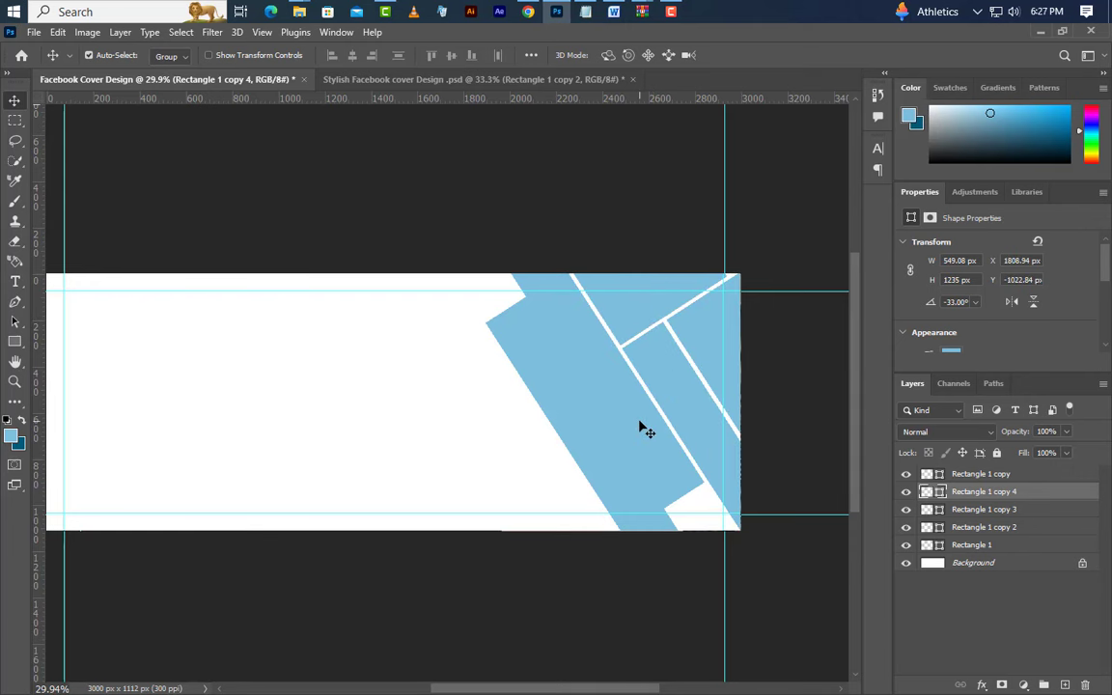
- Duplicate a slanted strip to the left of the central pair at about X 1364, Y -308 px
{"action": "left_click_drag", "start_coordinate": [621, 447], "coordinate": [519, 387]}
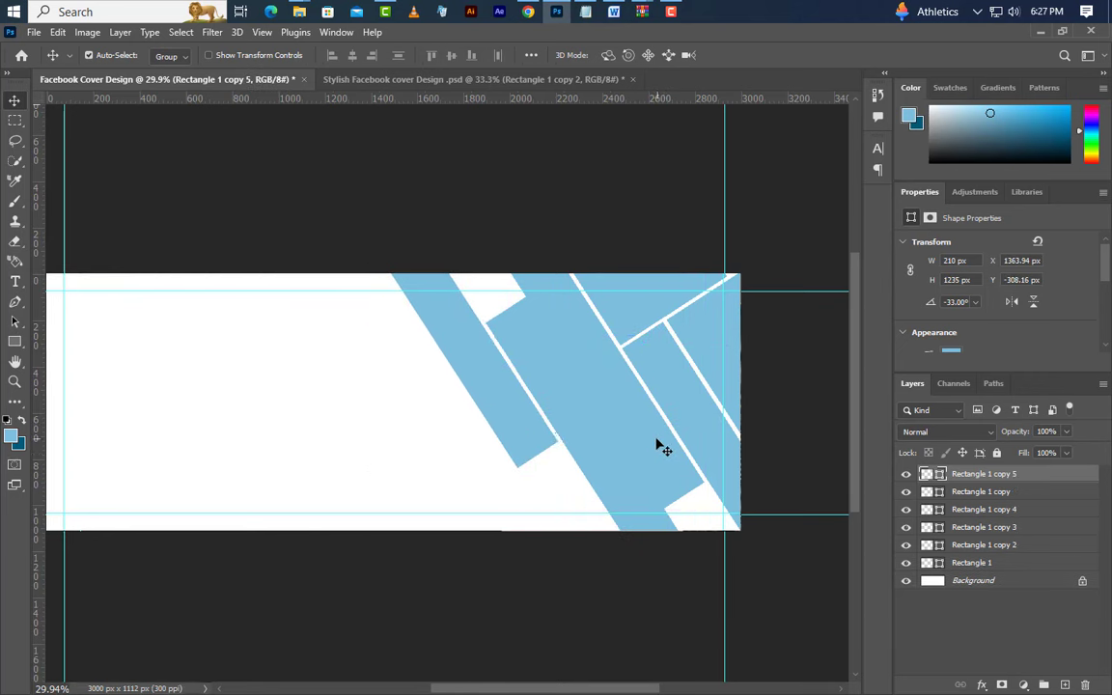
- Duplicate the wide rectangle at the canvas's top edge and place the copy below the leftmost strip at about X 1759, Y 744 px
{"action": "left_click", "coordinate": [654, 312]}
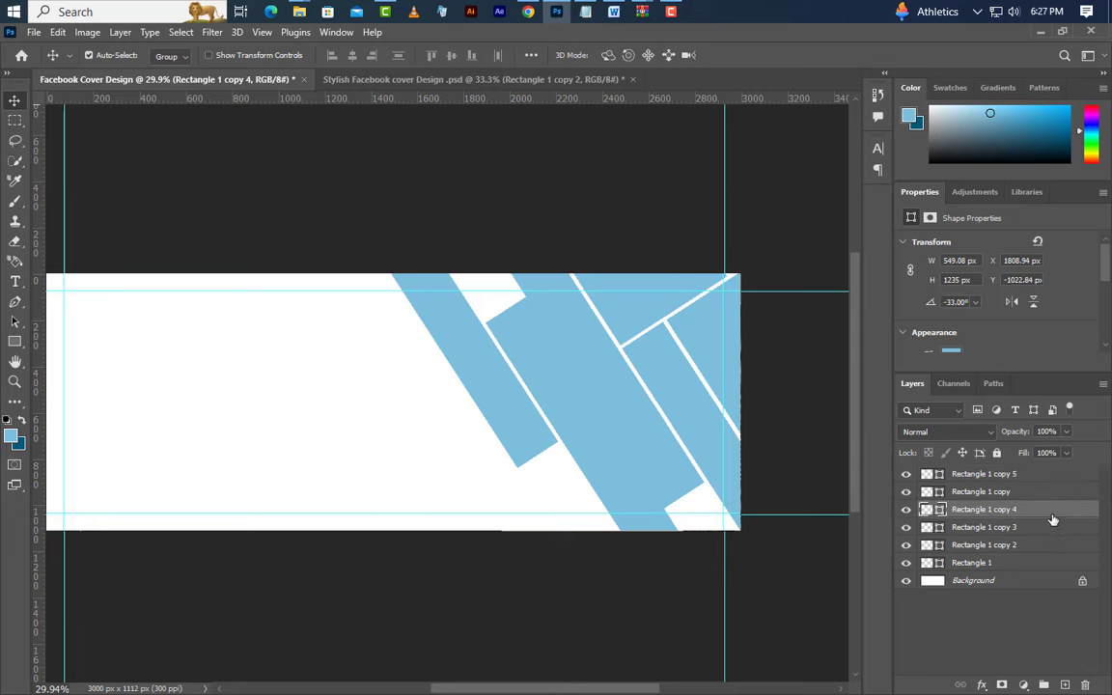
{"action": "left_click_drag", "start_coordinate": [1052, 517], "coordinate": [1065, 684]}
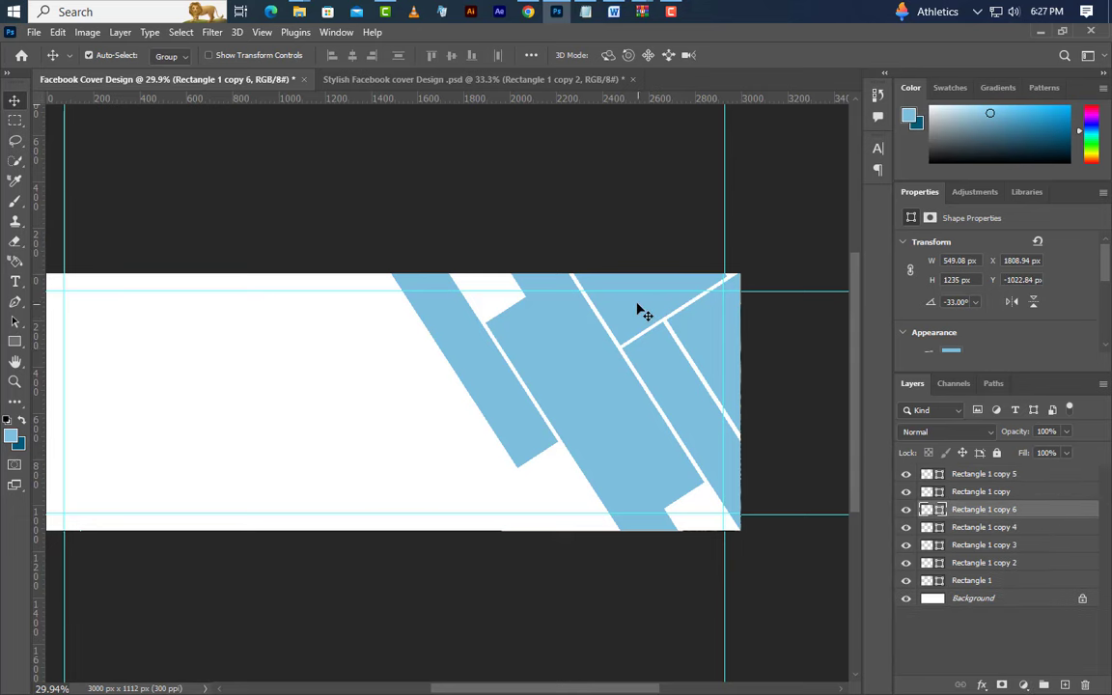
{"action": "left_click_drag", "start_coordinate": [645, 312], "coordinate": [666, 565]}
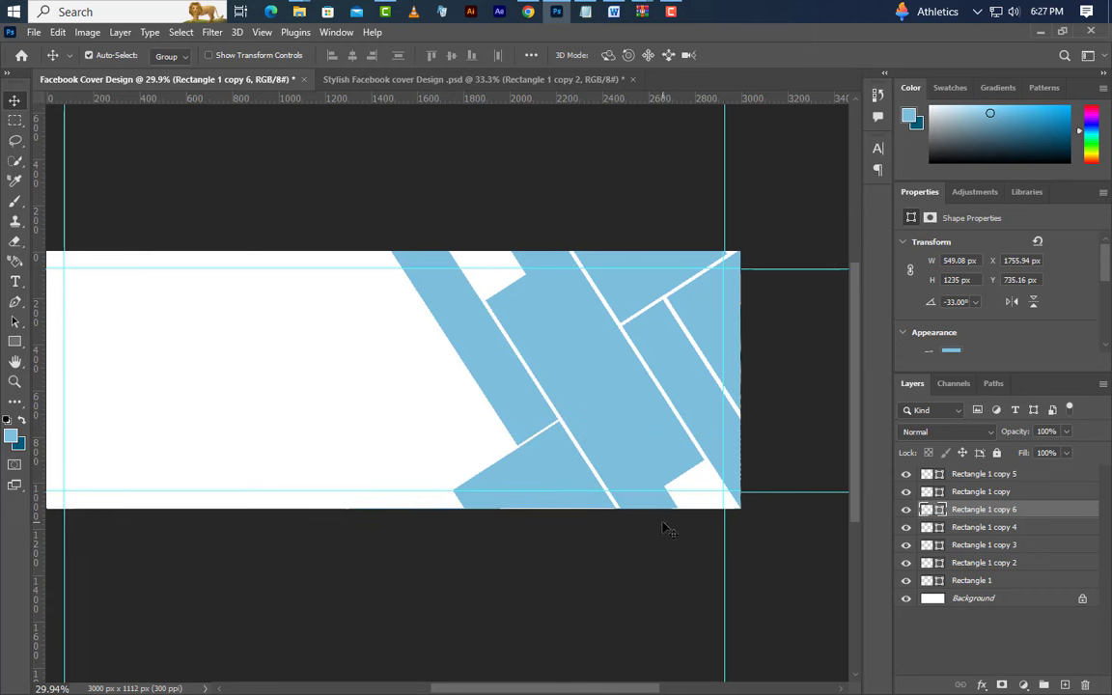
{"action": "key", "text": "Down"}
{"action": "key", "text": "Down"}
{"action": "key", "text": "Down"}
{"action": "key", "text": "Down"}
{"action": "key", "text": "Down"}
{"action": "key", "text": "Down"}
{"action": "key", "text": "Right"}
{"action": "key", "text": "Right"}
{"action": "key", "text": "Right"}
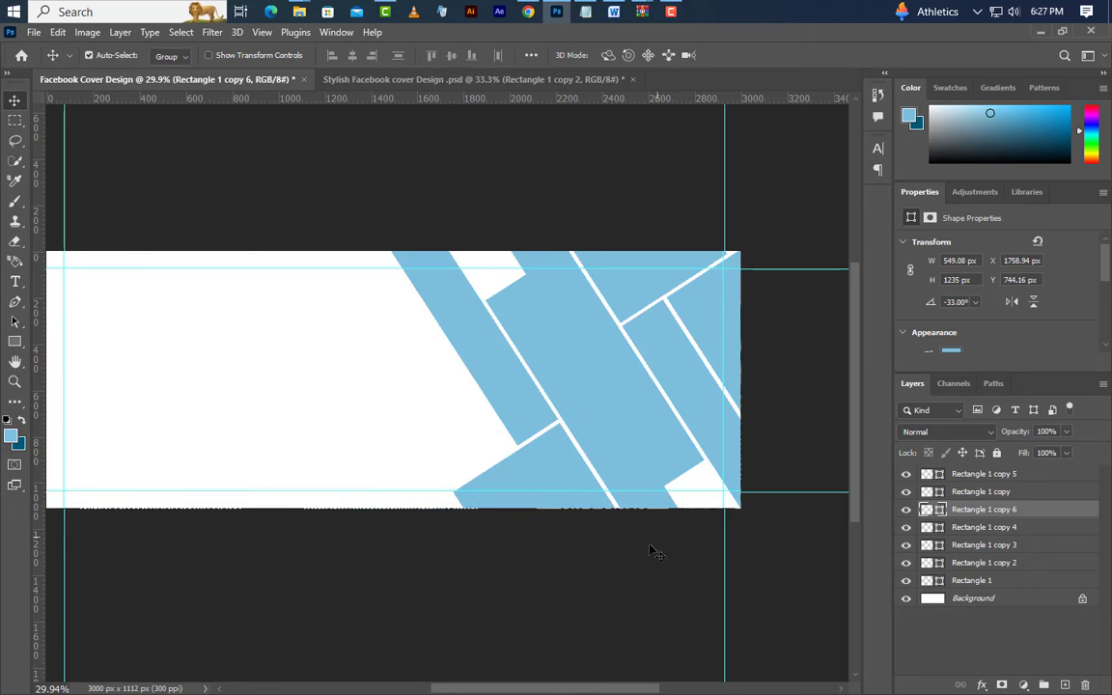
- Widen the rectangle at the canvas's bottom edge leftward to about 789 px
{"action": "left_click", "coordinate": [15, 342]}
{"action": "left_click_drag", "start_coordinate": [532, 610], "coordinate": [464, 610]}
{"action": "left_click", "coordinate": [14, 101]}
- Widen the rectangle at the canvas's top edge rightward to about 709 px
{"action": "left_click", "coordinate": [621, 292]}
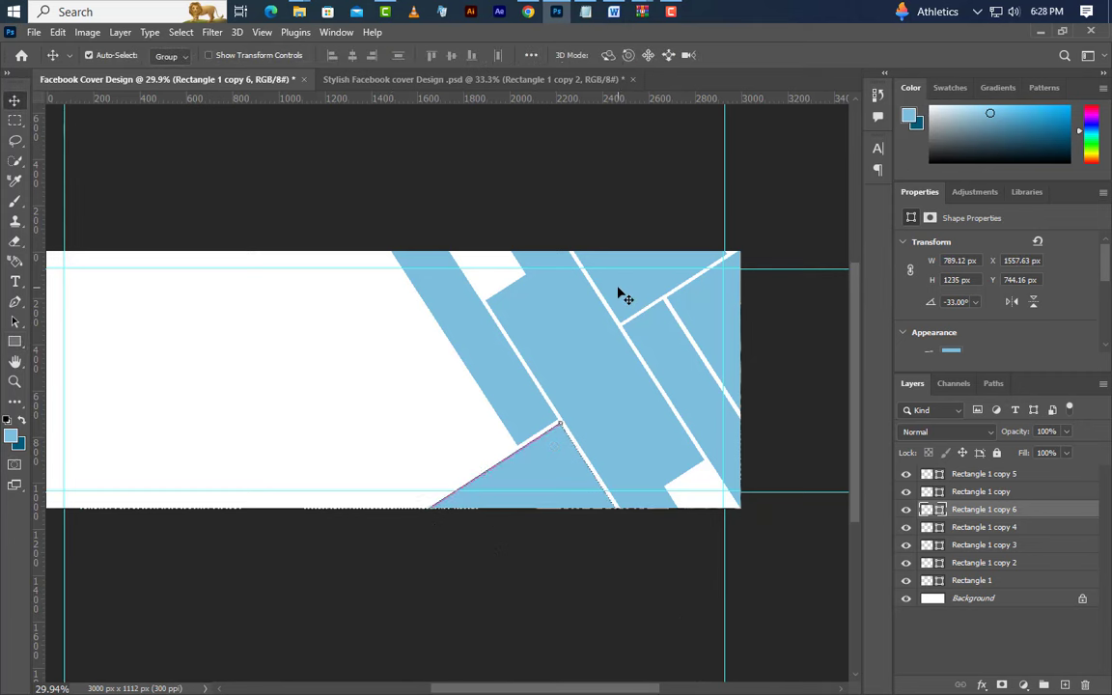
{"action": "scroll", "coordinate": [653, 322], "scroll_direction": "up", "scroll_amount": 3}
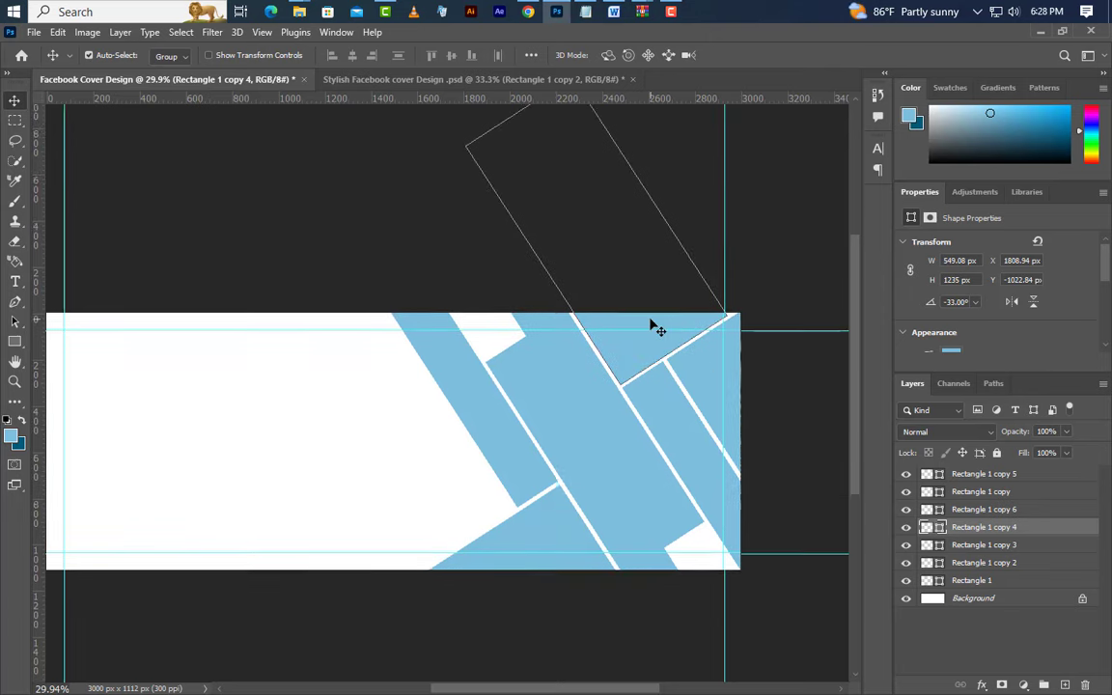
{"action": "left_click", "coordinate": [15, 342]}
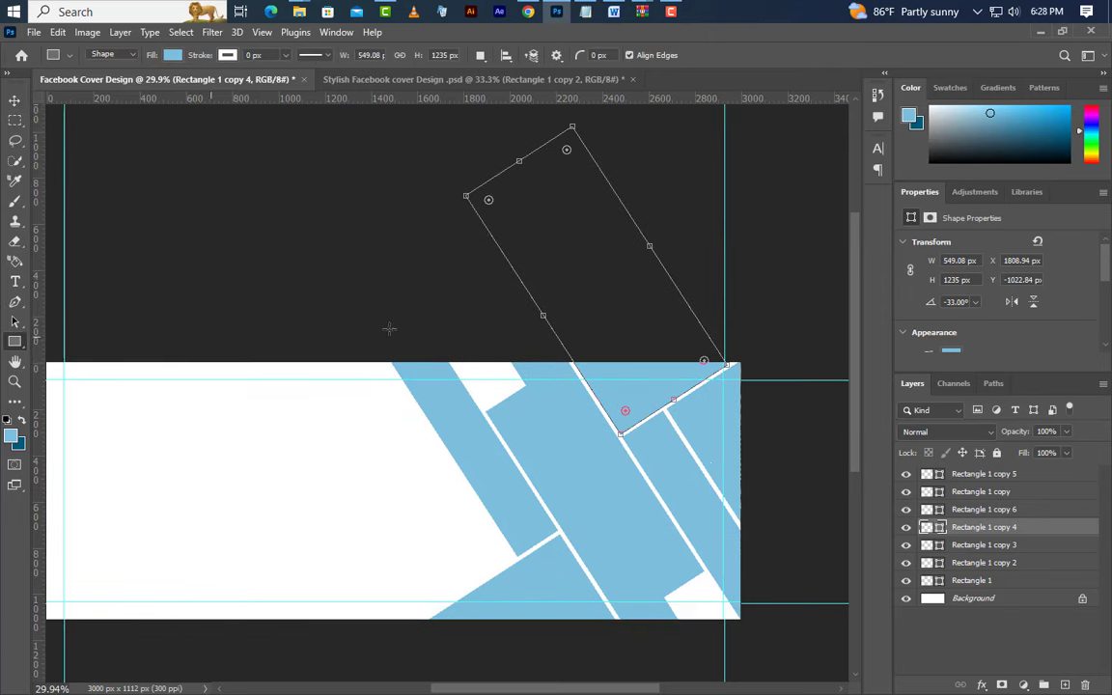
{"action": "left_click_drag", "start_coordinate": [662, 235], "coordinate": [688, 222]}
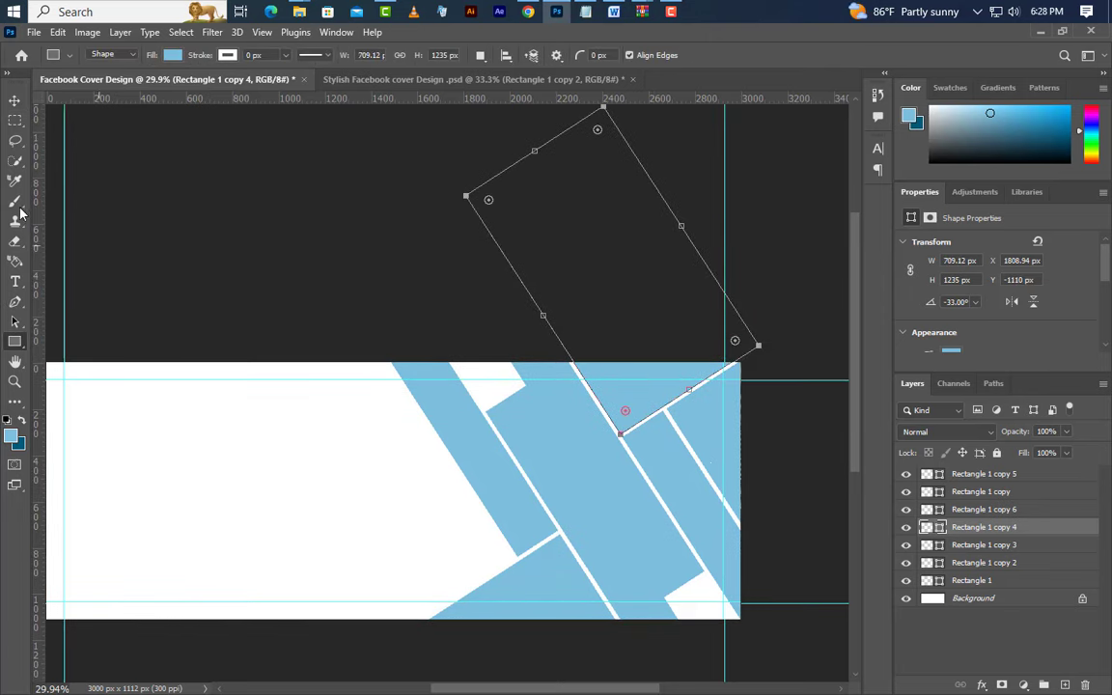
{"action": "left_click", "coordinate": [14, 100]}
- Recolour the wide rectangle at the canvas's top edge with brown 6c441e and bring its layer to the front
{"action": "scroll", "coordinate": [630, 440], "scroll_direction": "down", "scroll_amount": 3}
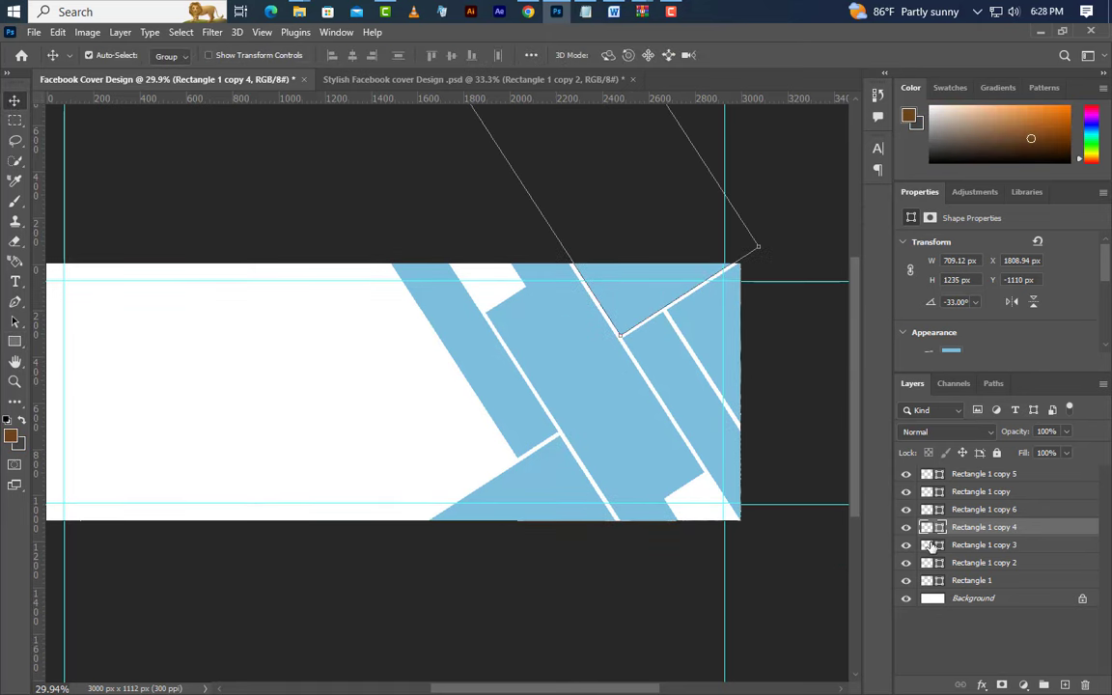
{"action": "double_click", "coordinate": [942, 529]}
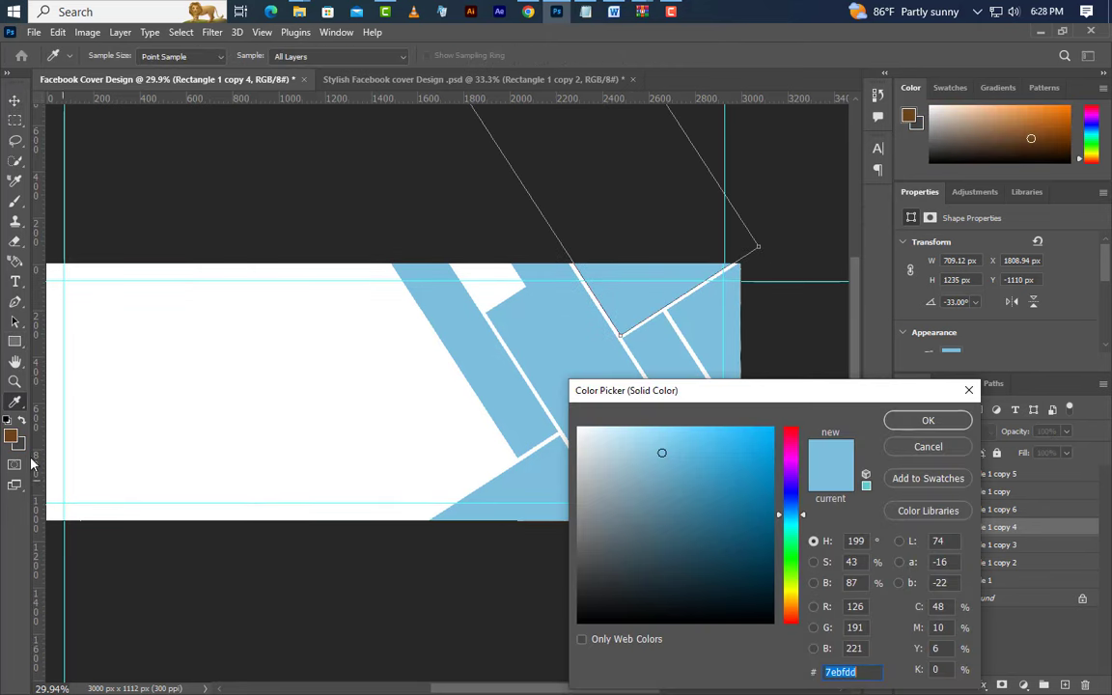
{"action": "left_click", "coordinate": [13, 431]}
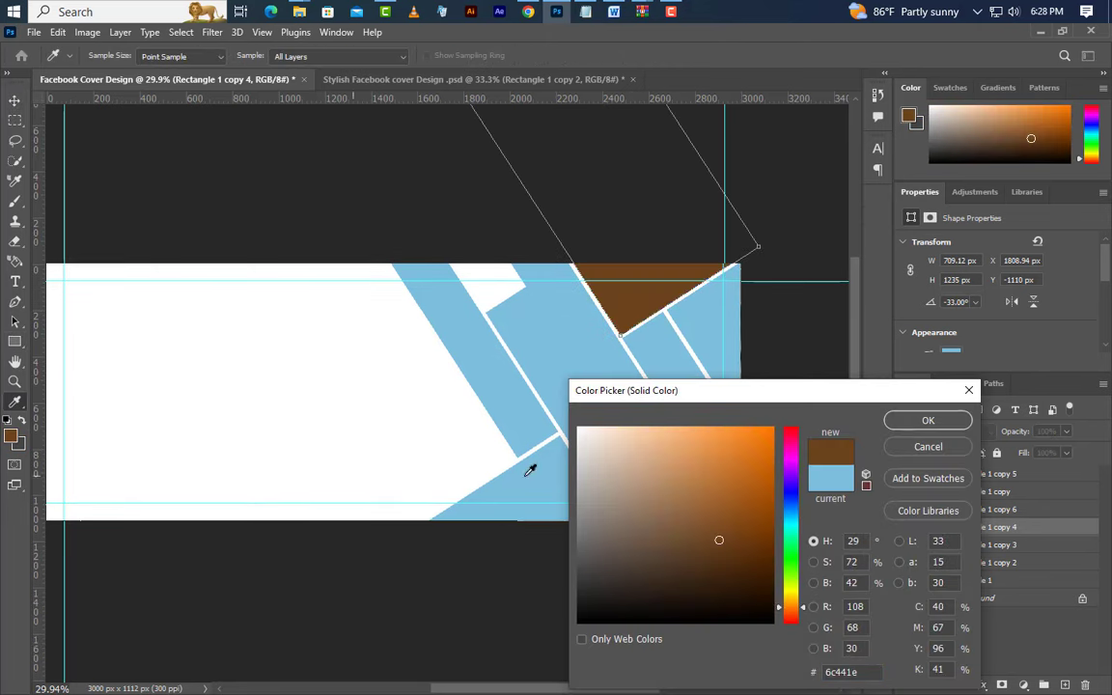
{"action": "left_click", "coordinate": [909, 428]}
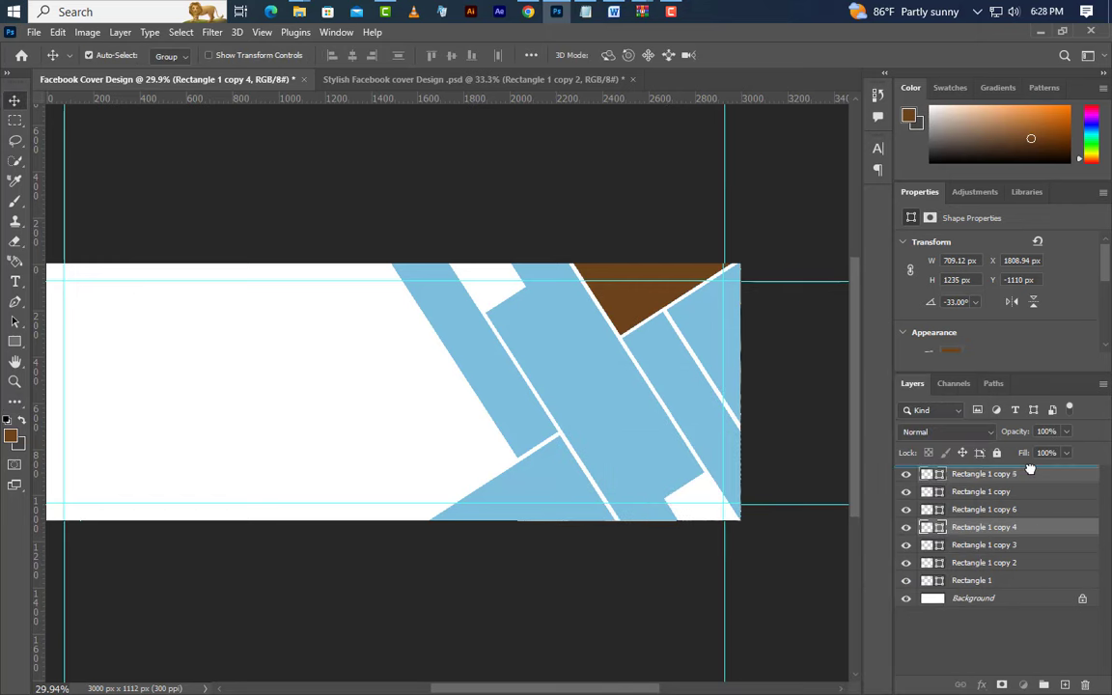
{"action": "key", "text": "ctrl+shift+bracketright"}
- Recolour the rectangle at the canvas's right edge with dark grey 474643 and move its layer directly below the brown rectangle's layer
{"action": "left_click", "coordinate": [704, 346]}
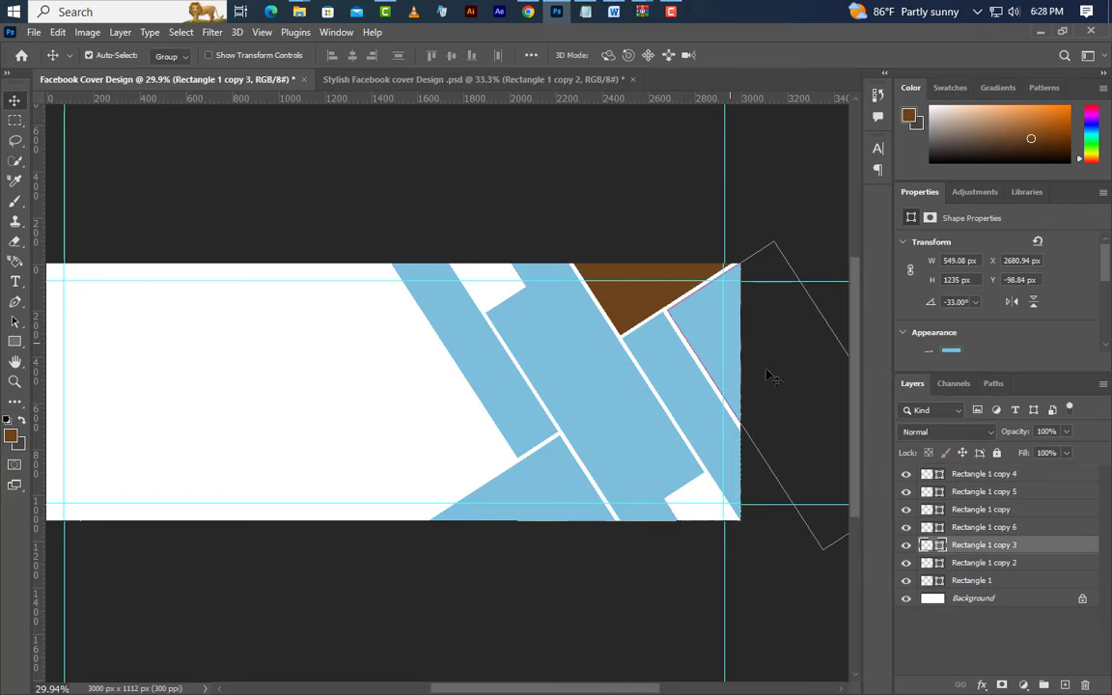
{"action": "double_click", "coordinate": [940, 547]}
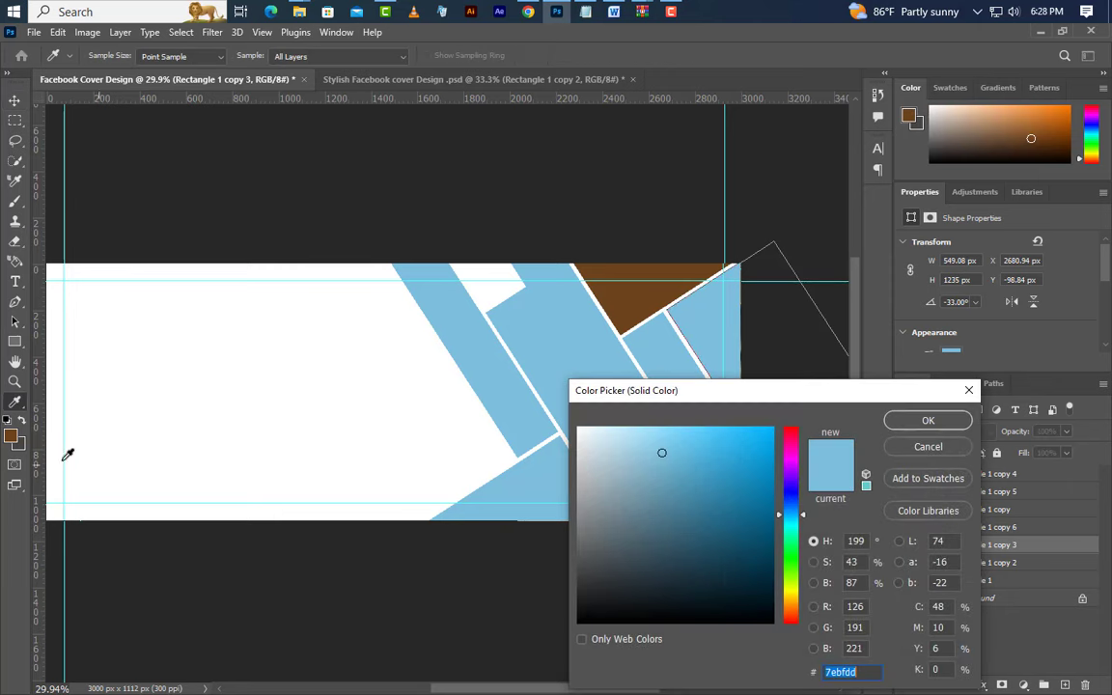
{"action": "left_click", "coordinate": [541, 445]}
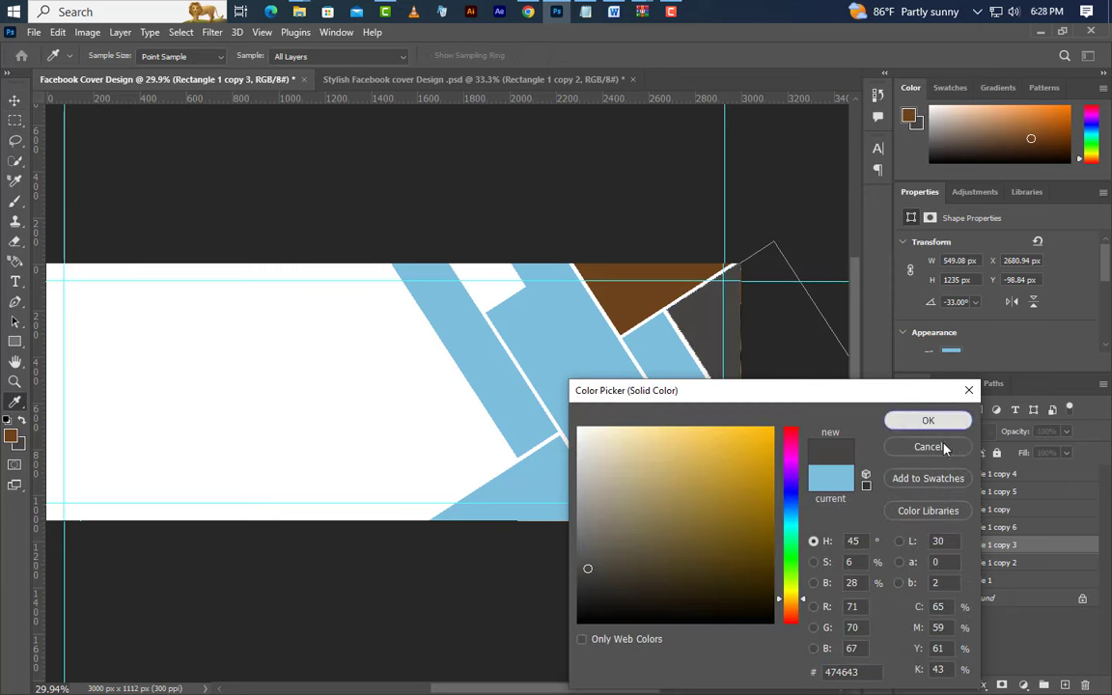
{"action": "left_click", "coordinate": [925, 421]}
{"action": "left_click_drag", "start_coordinate": [1038, 543], "coordinate": [1033, 480]}
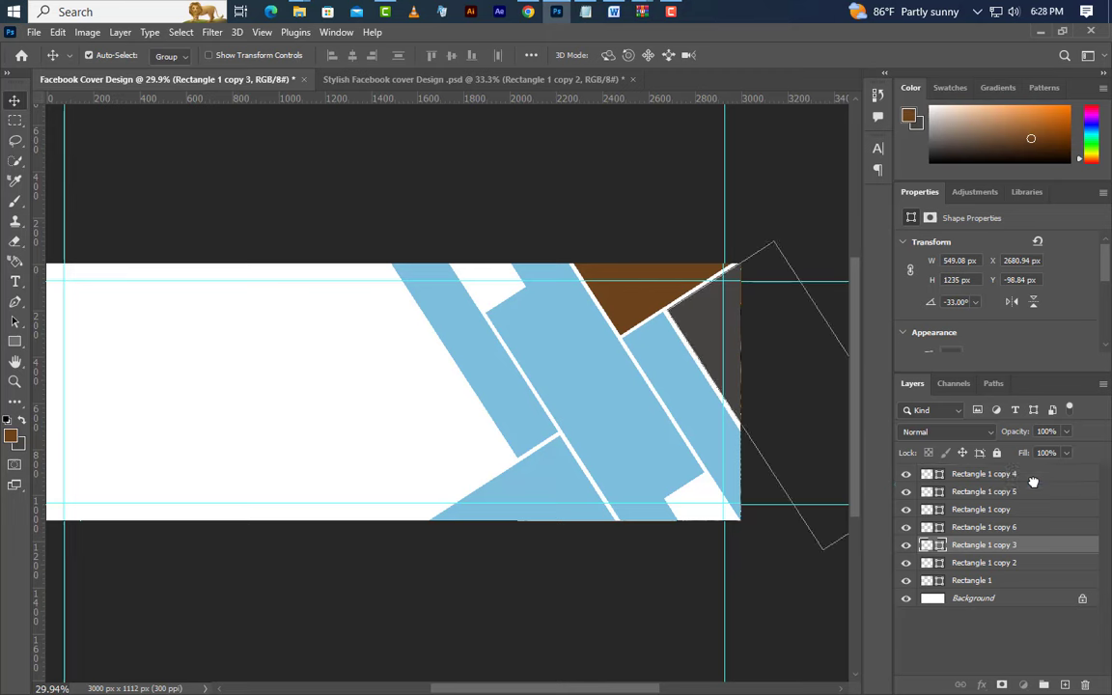
- Recolour the wide rectangle at the canvas's bottom edge with beige bcaa9c and move its layer directly below the dark grey rectangle's layer
{"action": "left_click", "coordinate": [548, 499]}
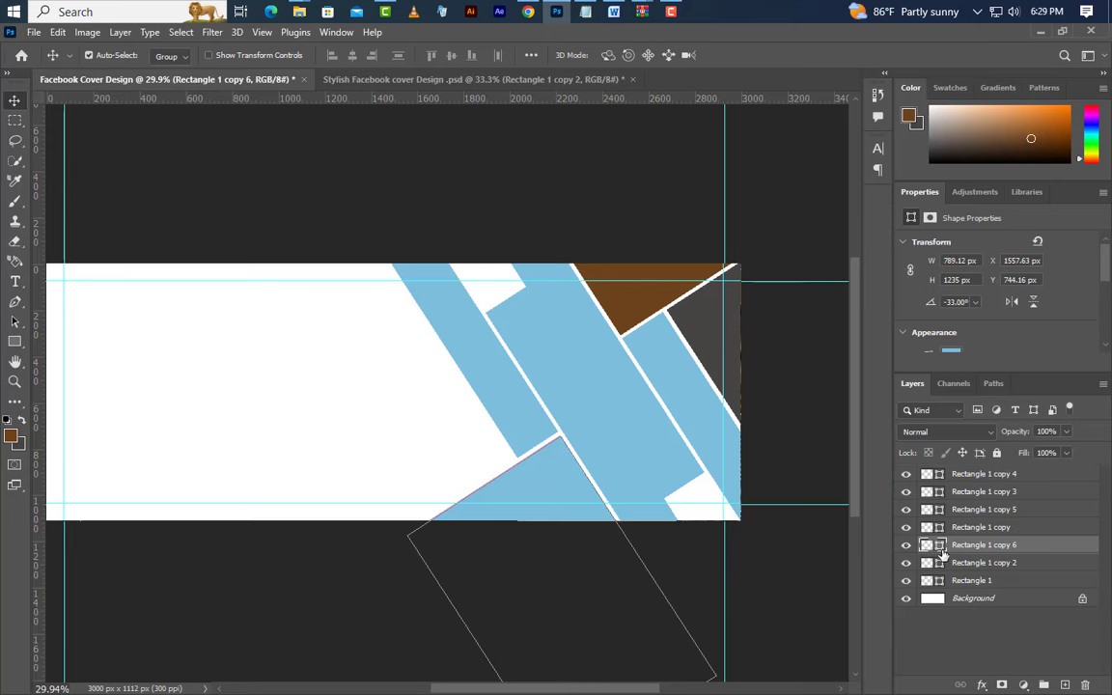
{"action": "double_click", "coordinate": [942, 548]}
{"action": "type", "text": "bcaa9c"}
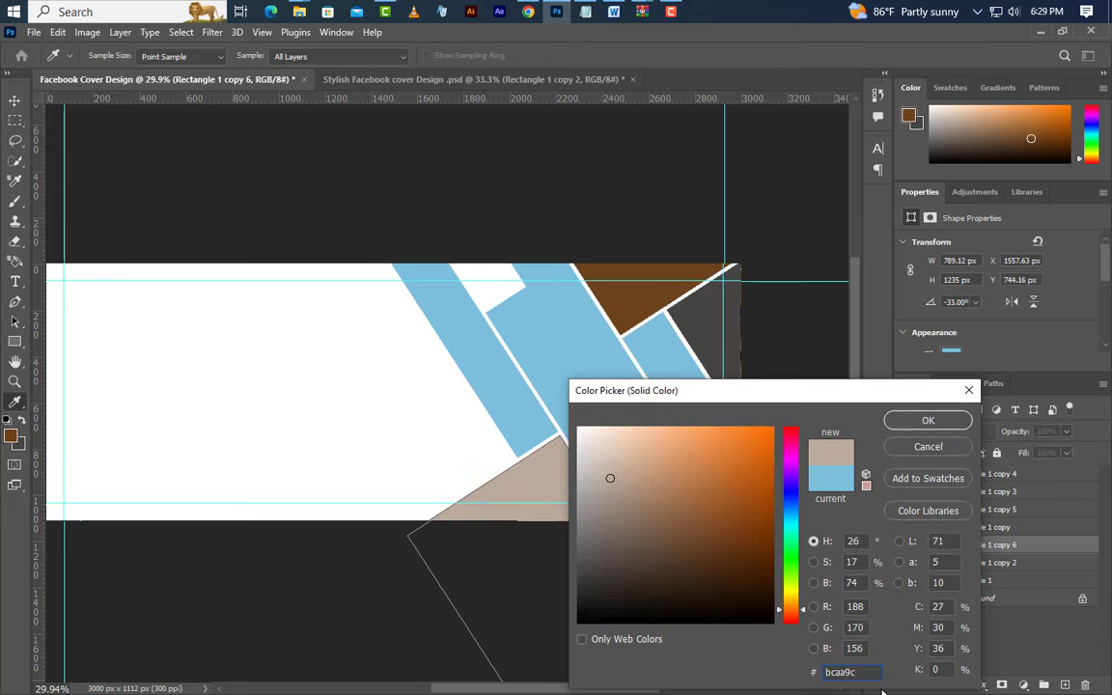
{"action": "left_click_drag", "start_coordinate": [866, 674], "coordinate": [757, 675]}
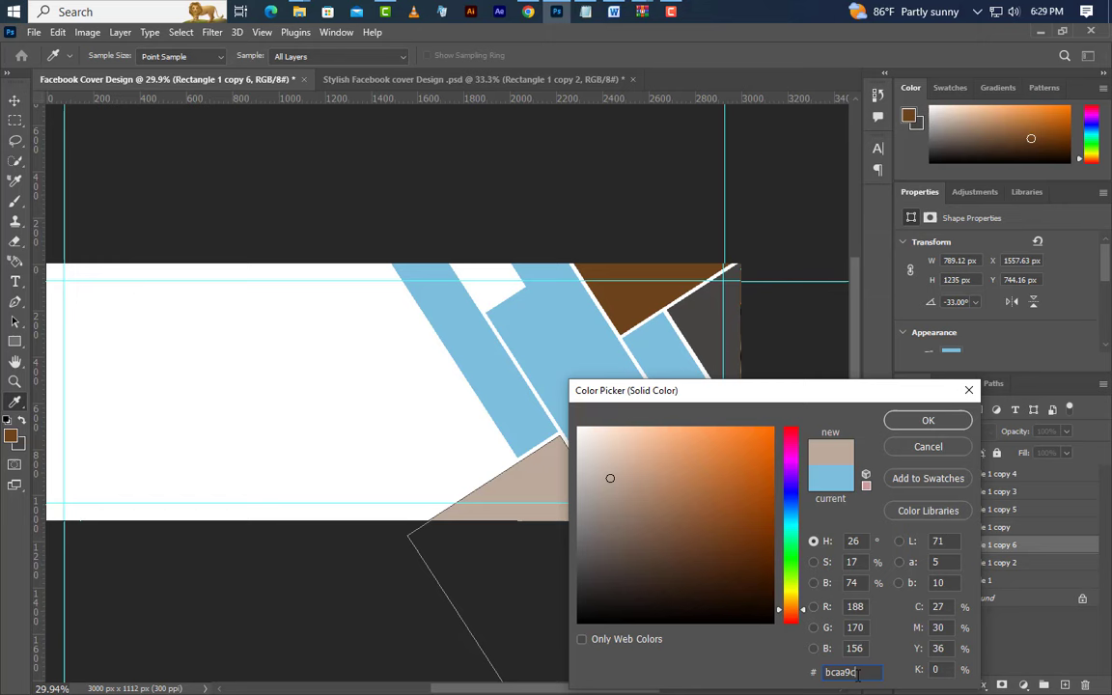
{"action": "left_click", "coordinate": [927, 421]}
{"action": "left_click_drag", "start_coordinate": [1037, 546], "coordinate": [1033, 499]}
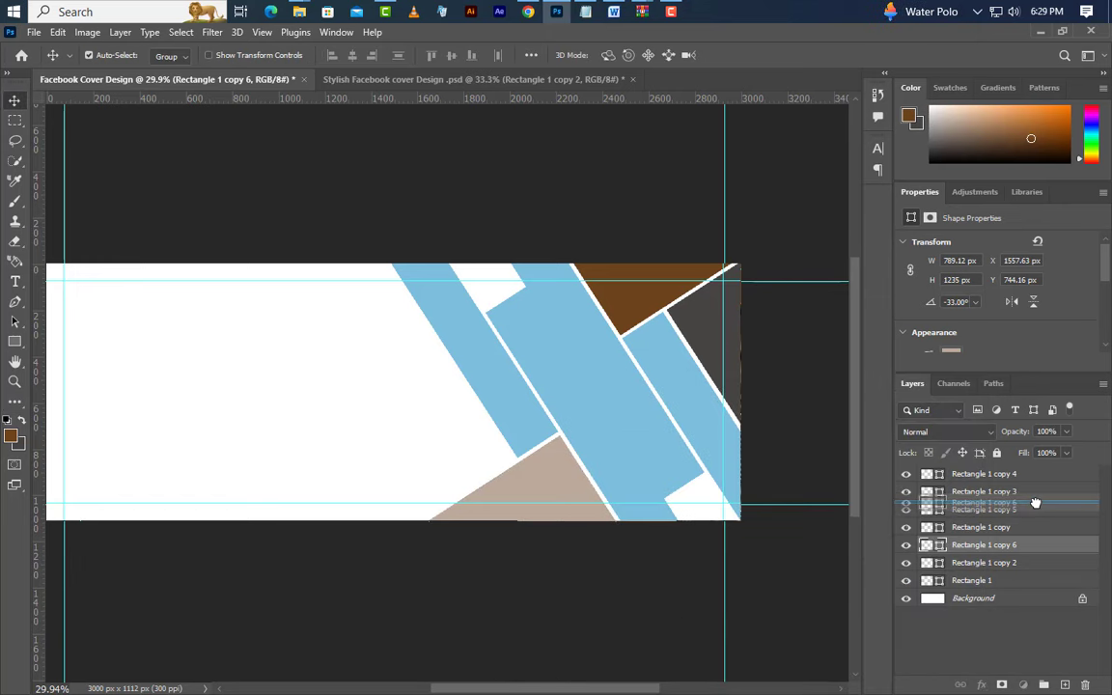
- Group the four remaining blue strip layers, from Rectangle 1 copy 5 down to Rectangle 1
{"action": "left_click", "coordinate": [1038, 528]}
{"action": "left_click", "coordinate": [1027, 563], "text": "shift"}
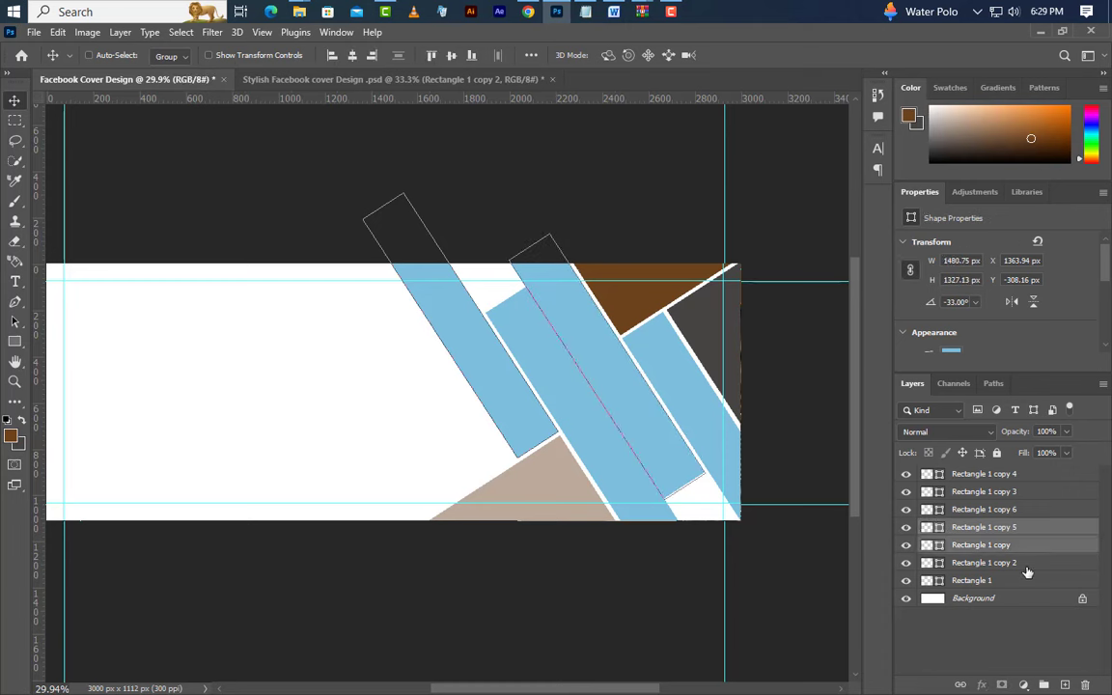
{"action": "left_click", "coordinate": [1027, 581], "text": "shift"}
{"action": "left_click", "coordinate": [1039, 685]}
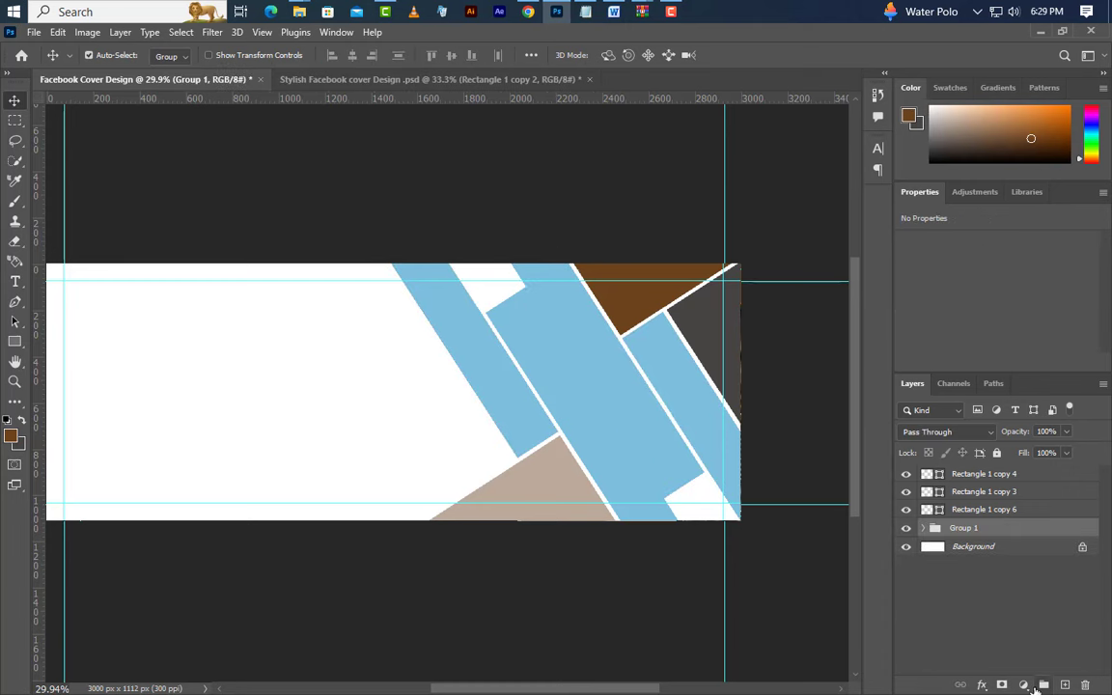
- Add a drop shadow to the strip group with 50% opacity, 45° angle, 10 px distance, 0% spread and 15 px size
{"action": "right_click", "coordinate": [1034, 529]}
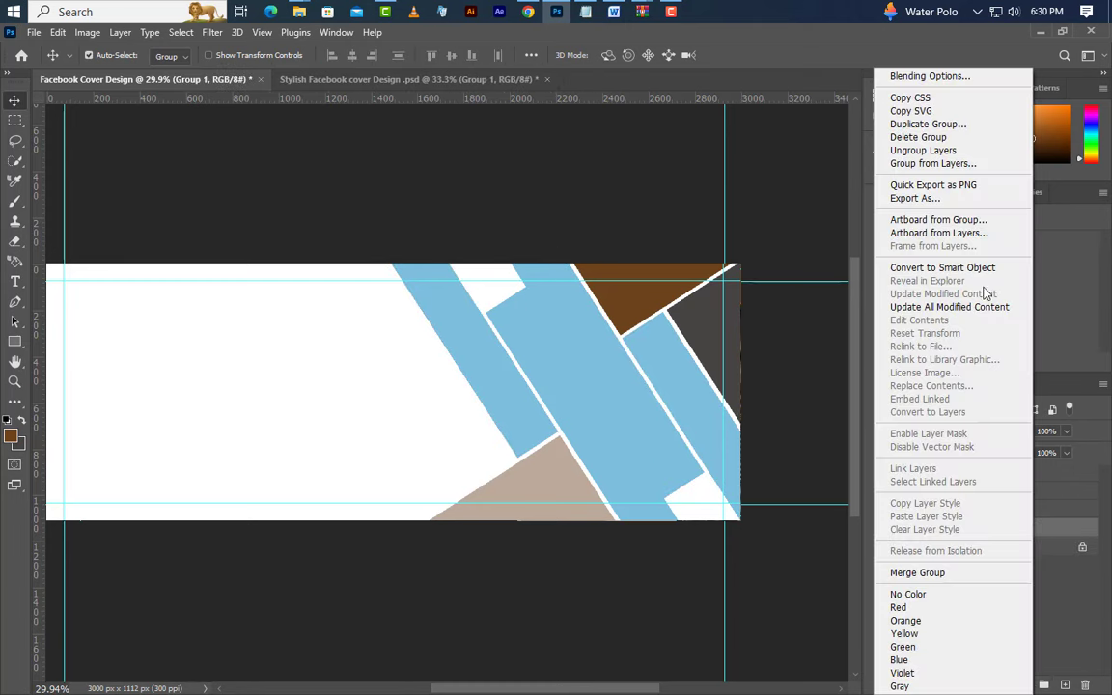
{"action": "left_click", "coordinate": [953, 80]}
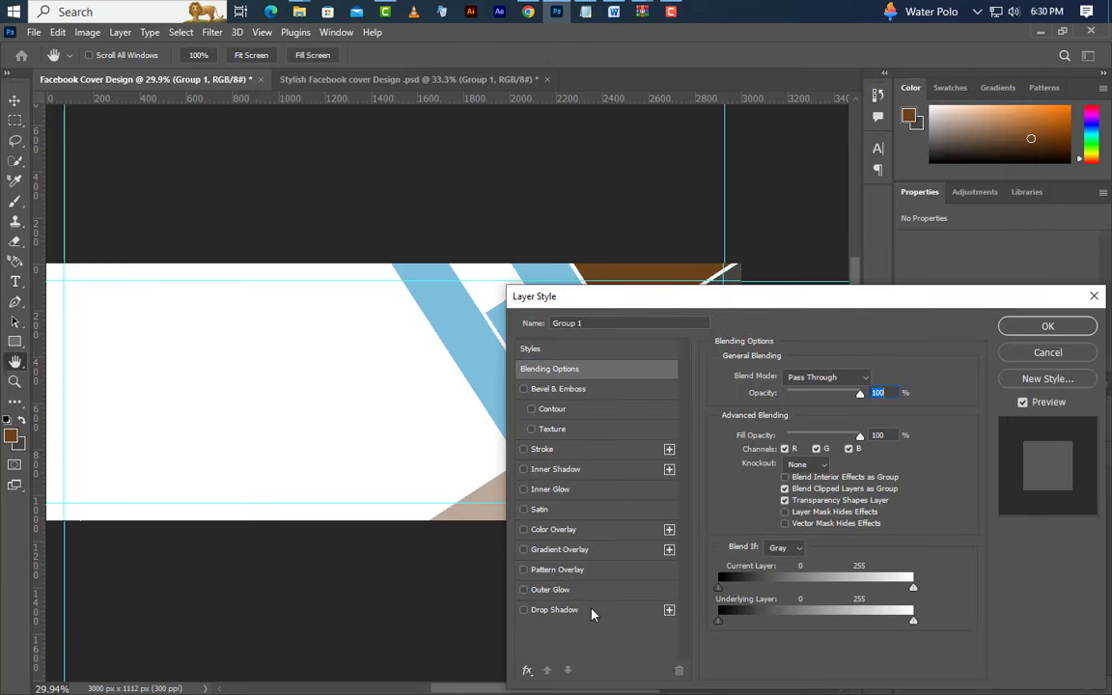
{"action": "left_click", "coordinate": [593, 612]}
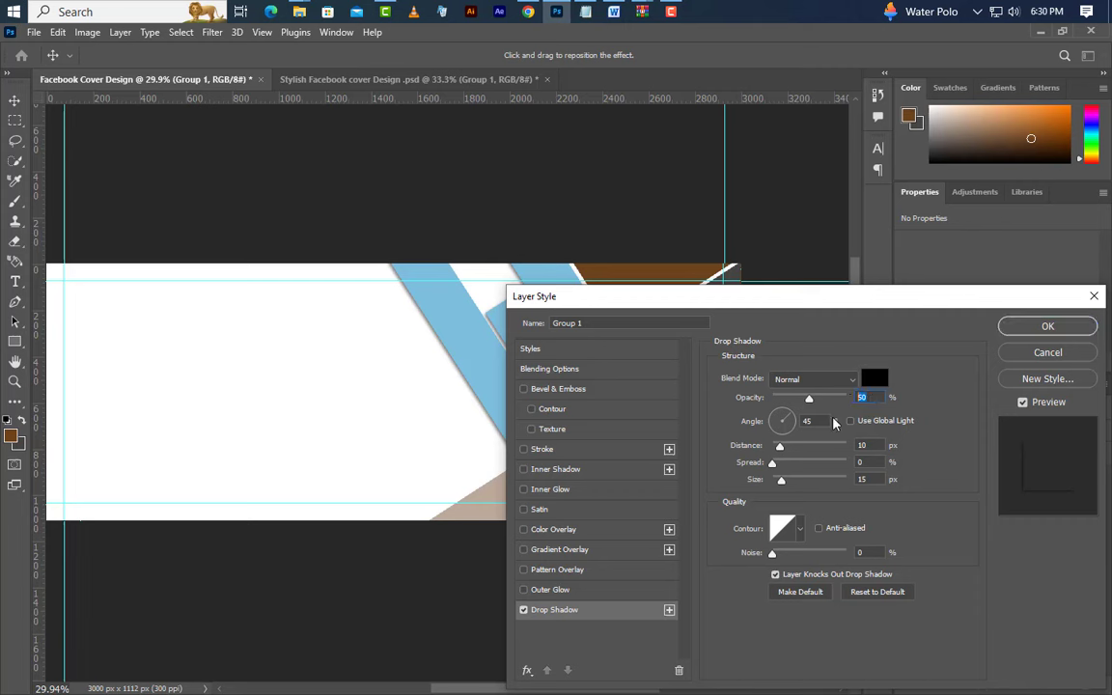
{"action": "key", "text": "Tab"}
{"action": "key", "text": "Tab"}
{"action": "key", "text": "Tab"}
{"action": "key", "text": "Tab"}
{"action": "left_click", "coordinate": [1047, 326]}
- Place the Stylish Girl image from the desktop over the strips, scaled to about 78% and centred near X 2064, Y 513 px
{"action": "left_click", "coordinate": [1047, 36]}
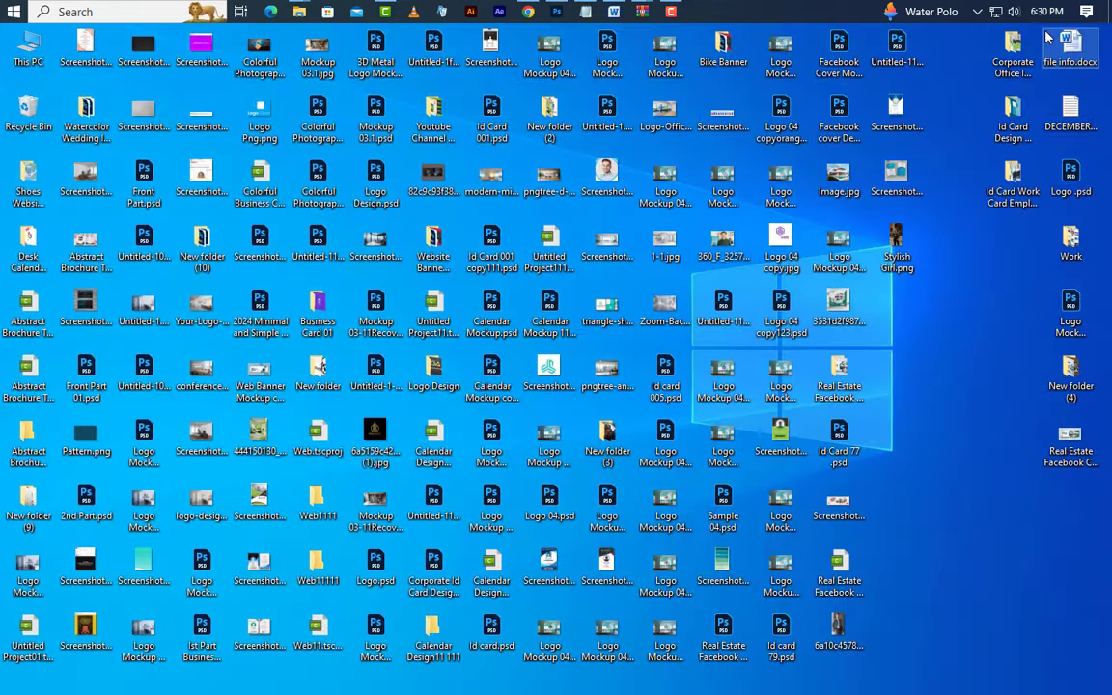
{"action": "left_click", "coordinate": [557, 12]}
{"action": "left_click_drag", "start_coordinate": [584, 237], "coordinate": [585, 367]}
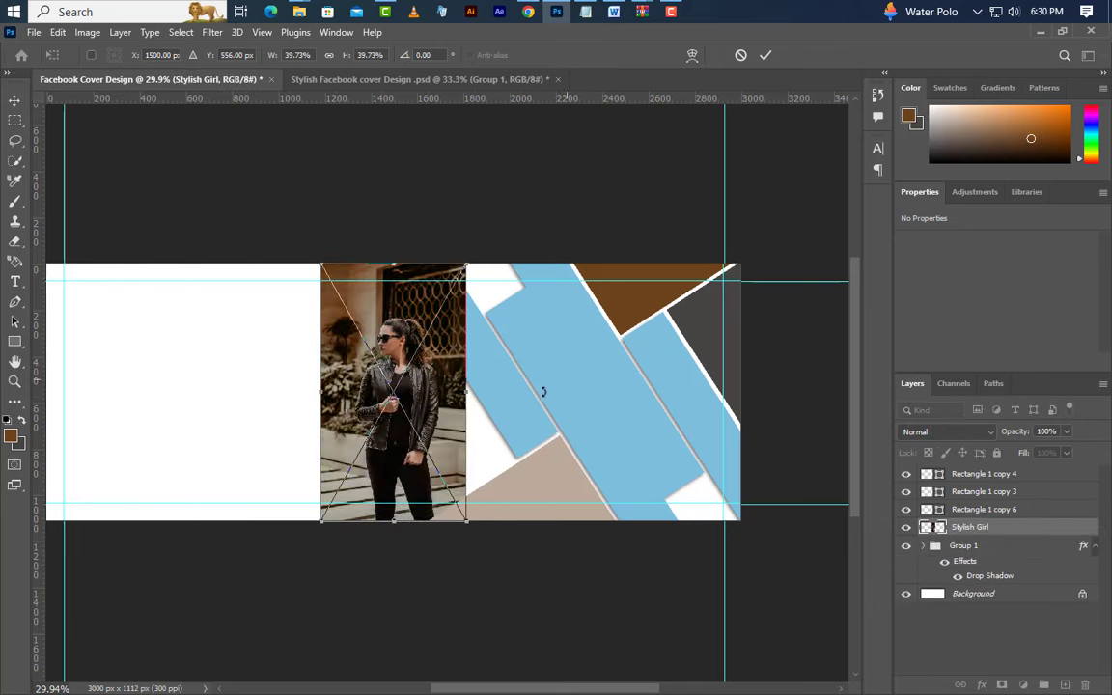
{"action": "left_click_drag", "start_coordinate": [471, 394], "coordinate": [608, 392]}
{"action": "left_click_drag", "start_coordinate": [550, 355], "coordinate": [561, 402]}
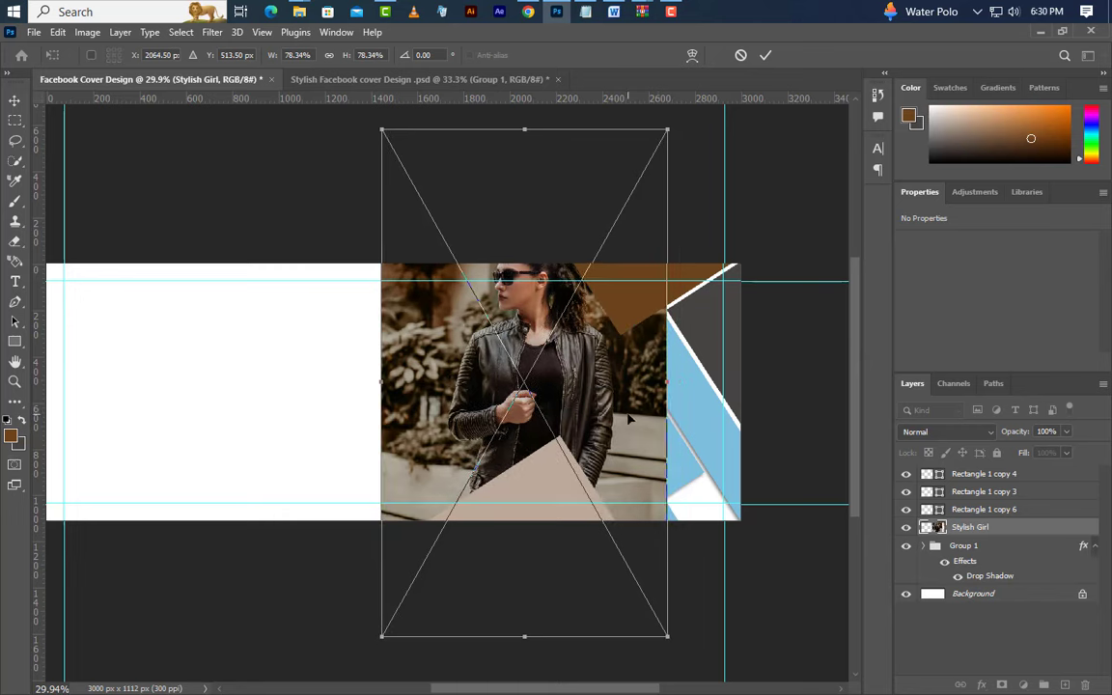
- Shift the photo 10 px right and enlarge it proportionally to about 98% so it reaches the canvas's right edge
{"action": "key", "text": "Right"}
{"action": "key", "text": "Right"}
{"action": "key", "text": "Right"}
{"action": "key", "text": "Right"}
{"action": "key", "text": "Right"}
{"action": "key", "text": "Right"}
{"action": "key", "text": "Right"}
{"action": "key", "text": "Right"}
{"action": "key", "text": "Right"}
{"action": "key", "text": "Right"}
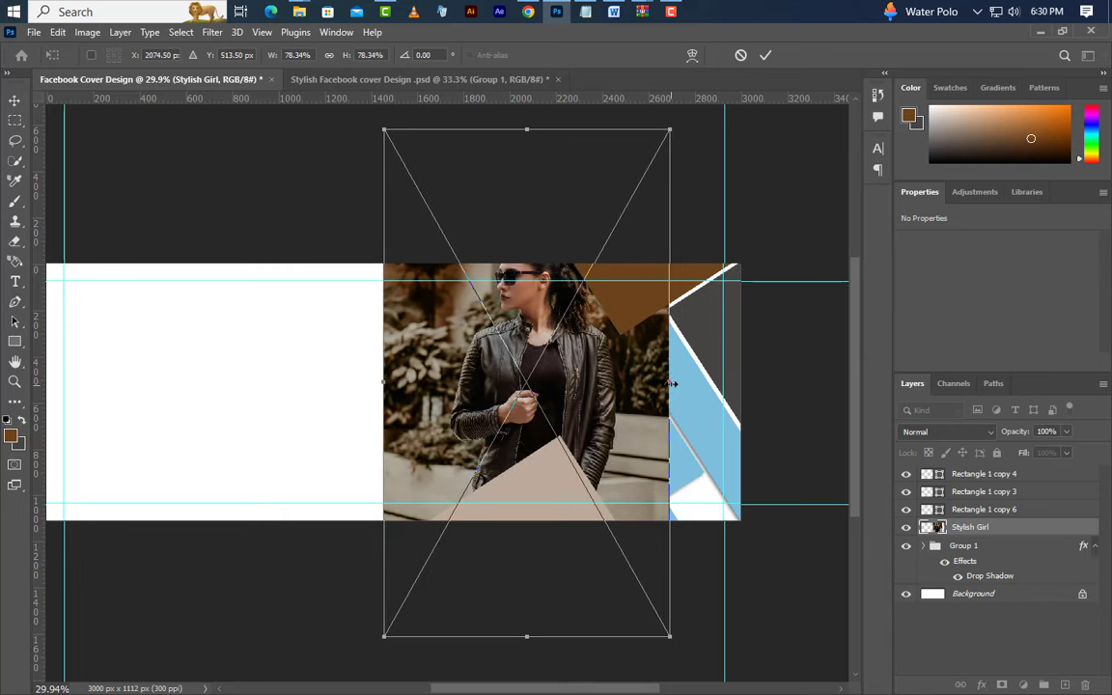
{"action": "left_click_drag", "start_coordinate": [672, 383], "coordinate": [740, 386]}
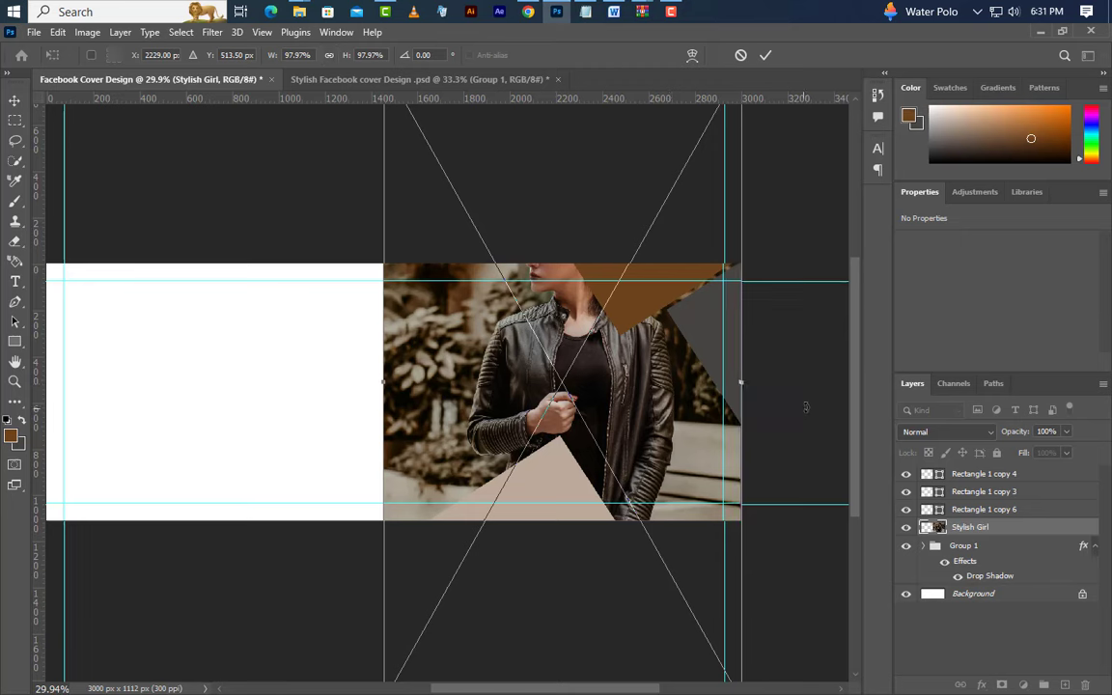
- Move the photo down to about Y 861.5 px so the woman's head is inside the canvas, and apply the transform
{"action": "key", "text": "Down"}
{"action": "key", "text": "Down"}
{"action": "key", "text": "Down"}
{"action": "key", "text": "Down"}
{"action": "key", "text": "shift+Down"}
{"action": "key", "text": "shift+Down"}
{"action": "key", "text": "shift+Down"}
{"action": "key", "text": "shift+Down"}
{"action": "key", "text": "shift+Down"}
{"action": "key", "text": "shift+Down"}
{"action": "key", "text": "shift+Down"}
{"action": "key", "text": "shift+Down"}
{"action": "key", "text": "shift+Down"}
{"action": "key", "text": "shift+Down"}
{"action": "key", "text": "shift+Down"}
{"action": "key", "text": "shift+Down"}
{"action": "key", "text": "shift+Down"}
{"action": "key", "text": "shift+Down"}
{"action": "key", "text": "shift+Down"}
{"action": "key", "text": "shift+Down"}
{"action": "key", "text": "shift+Down"}
{"action": "key", "text": "shift+Down"}
{"action": "key", "text": "shift+Down"}
{"action": "key", "text": "shift+Down"}
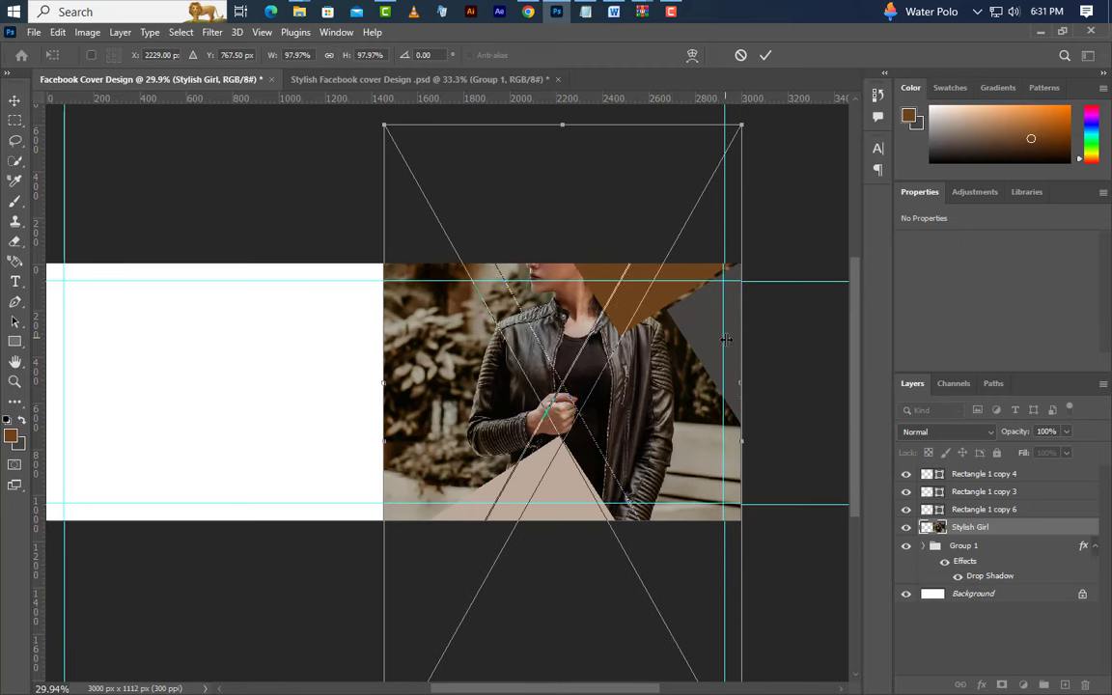
{"action": "key", "text": "shift+Down"}
{"action": "key", "text": "shift+Down"}
{"action": "key", "text": "shift+Down"}
{"action": "key", "text": "shift+Down"}
{"action": "key", "text": "shift+Down"}
{"action": "key", "text": "shift+Down"}
{"action": "key", "text": "shift+Down"}
{"action": "key", "text": "shift+Down"}
{"action": "key", "text": "shift+Down"}
{"action": "key", "text": "shift+Down"}
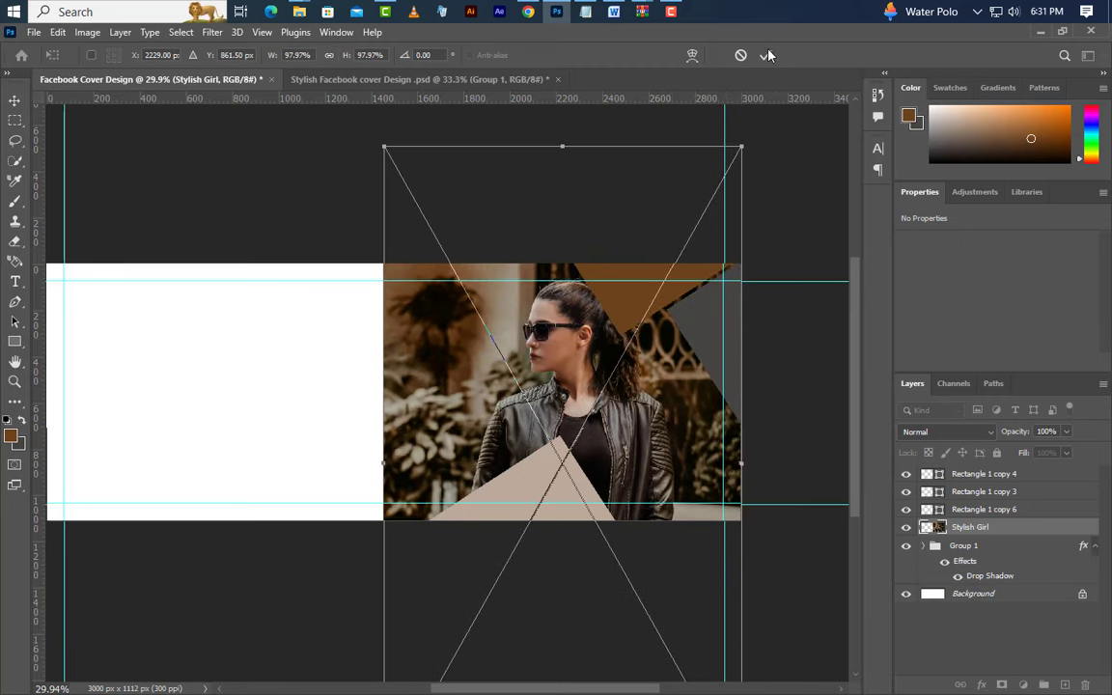
{"action": "left_click", "coordinate": [766, 55]}
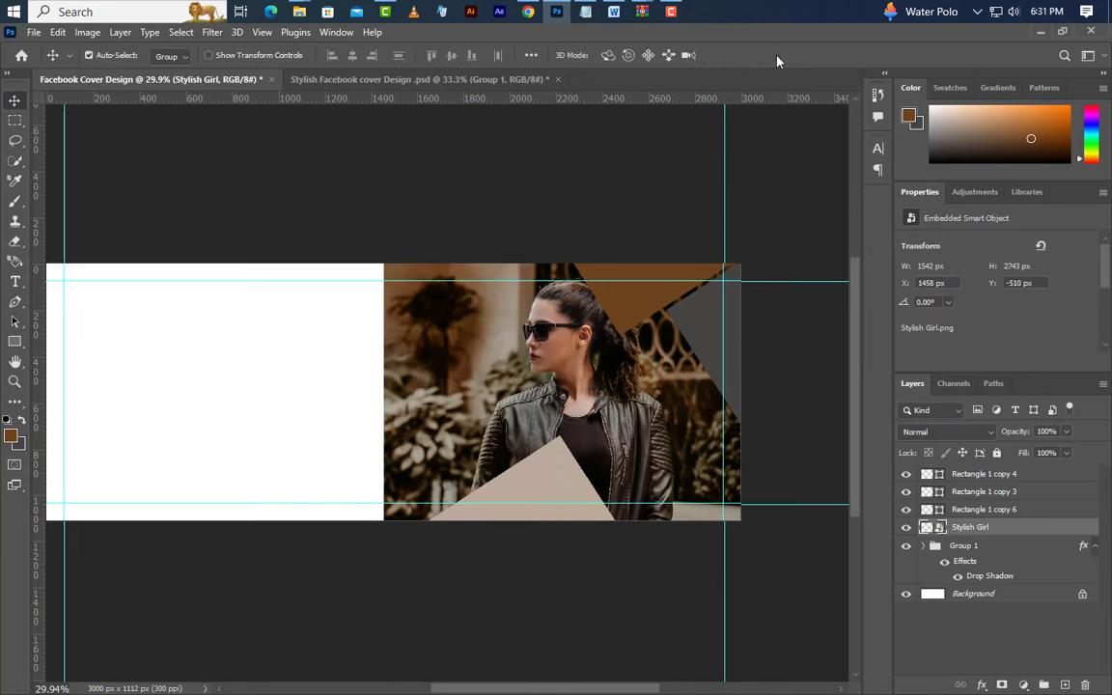
- Clip the Stylish Girl photo to the strip group with a clipping mask and collapse the group's effects list
{"action": "right_click", "coordinate": [1021, 529]}
{"action": "left_click", "coordinate": [922, 422]}
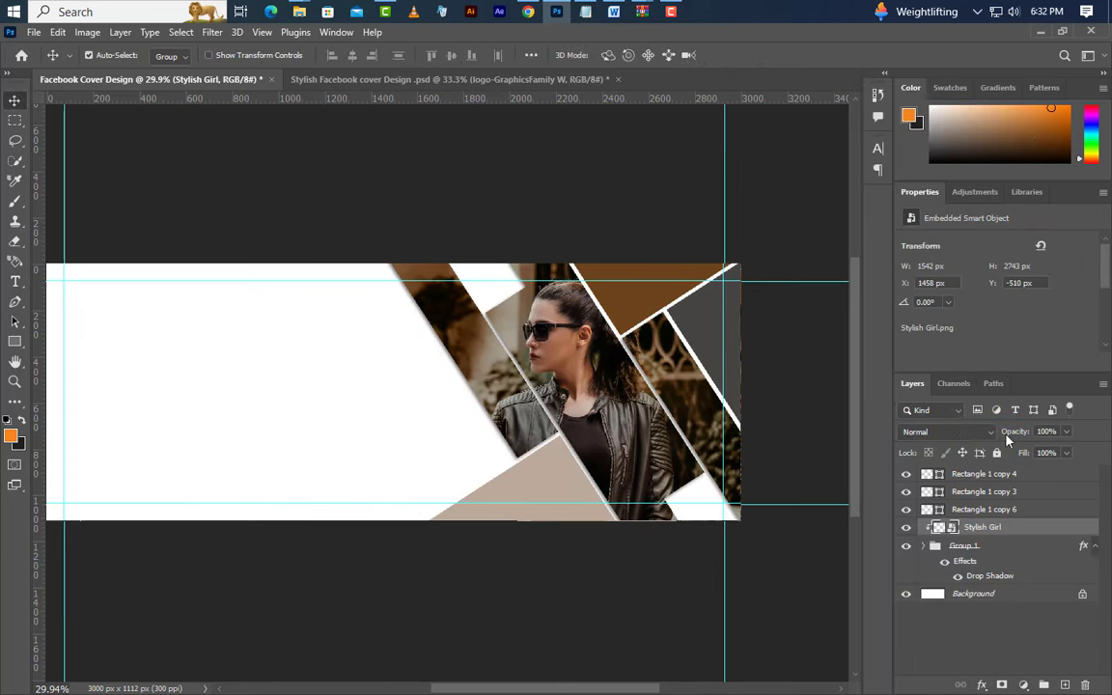
{"action": "left_click", "coordinate": [1097, 548]}
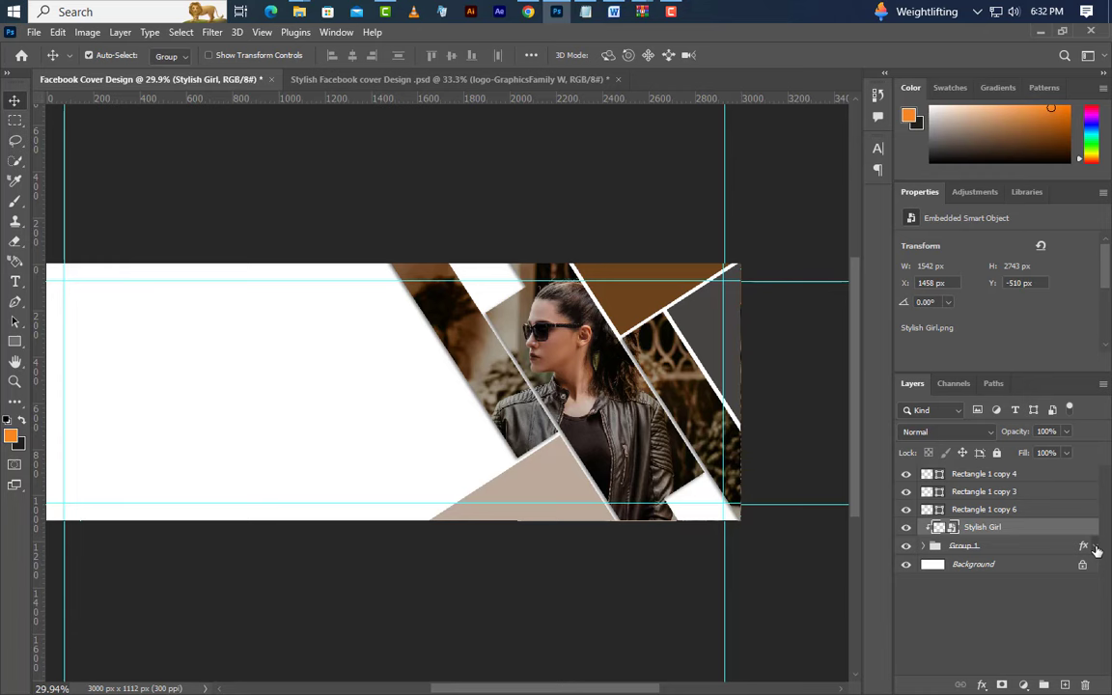
- Add a Solid Color fill layer in near-black 23201e directly above the Background layer
{"action": "left_click", "coordinate": [1043, 567]}
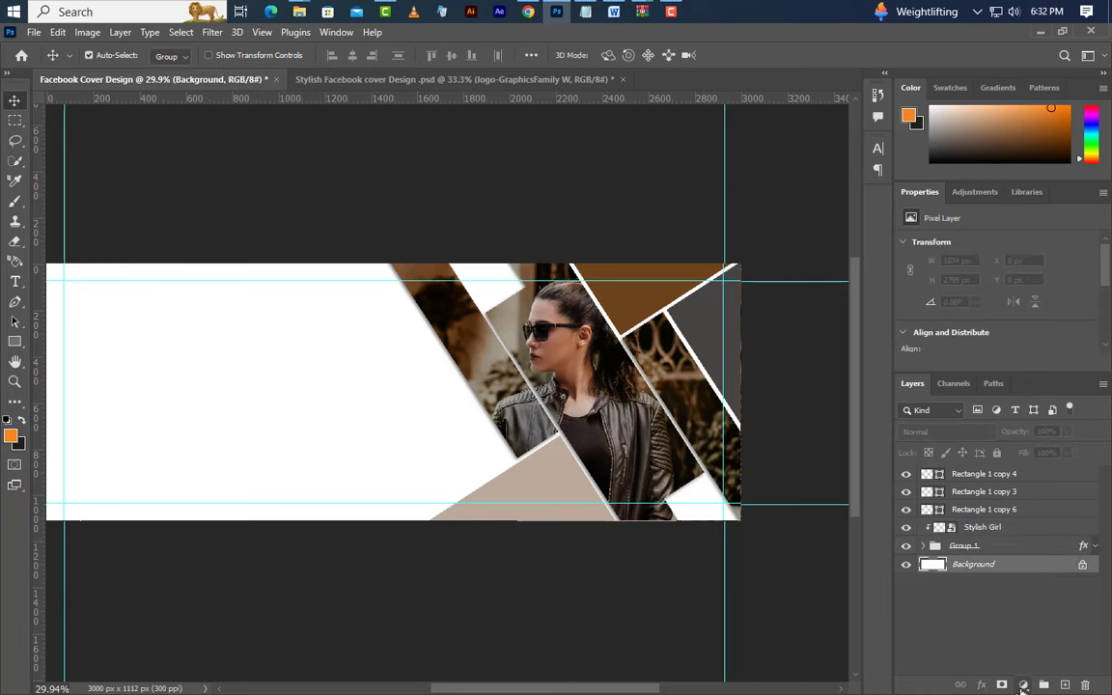
{"action": "left_click", "coordinate": [1022, 685]}
{"action": "left_click", "coordinate": [1004, 417]}
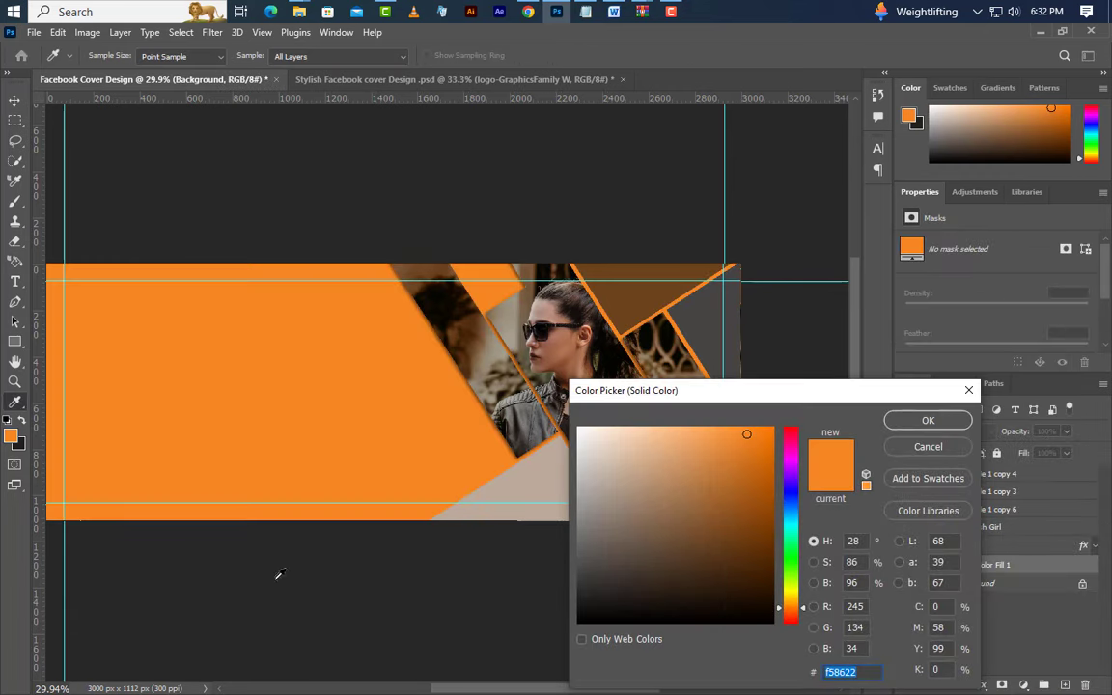
{"action": "left_click", "coordinate": [45, 453]}
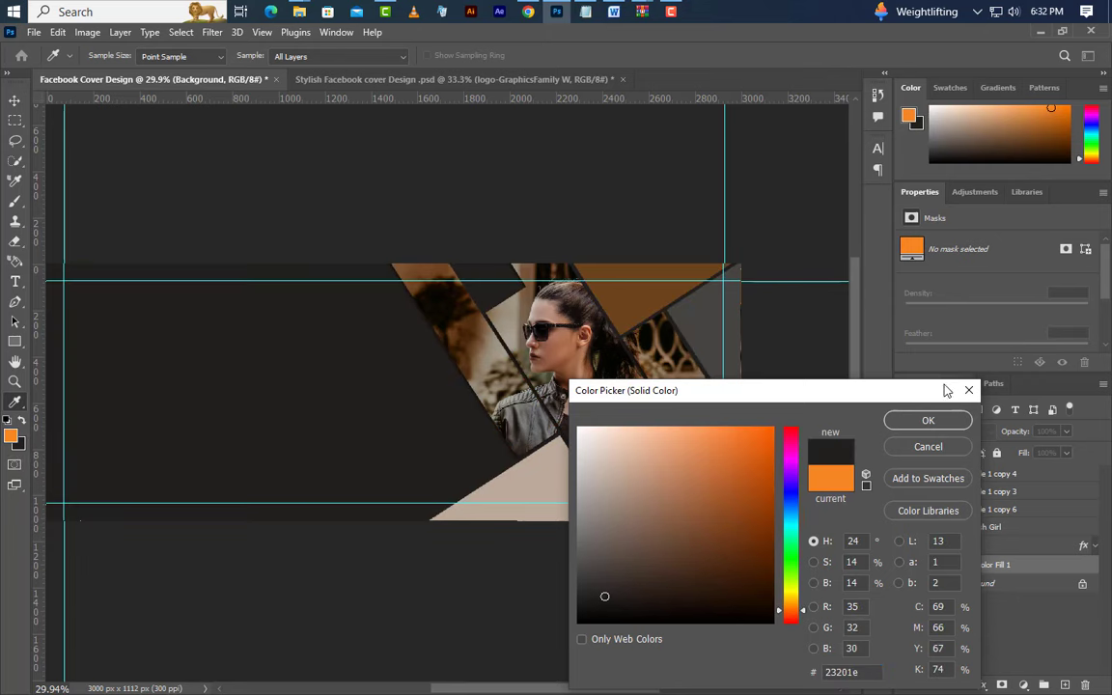
{"action": "left_click", "coordinate": [928, 420]}
- Place the logo-GraphicsFamily W image, scaled to about 3.87%, at the canvas's upper-left guide corner at X 75, Y 75 px
{"action": "left_click_drag", "start_coordinate": [623, 685], "coordinate": [600, 687]}
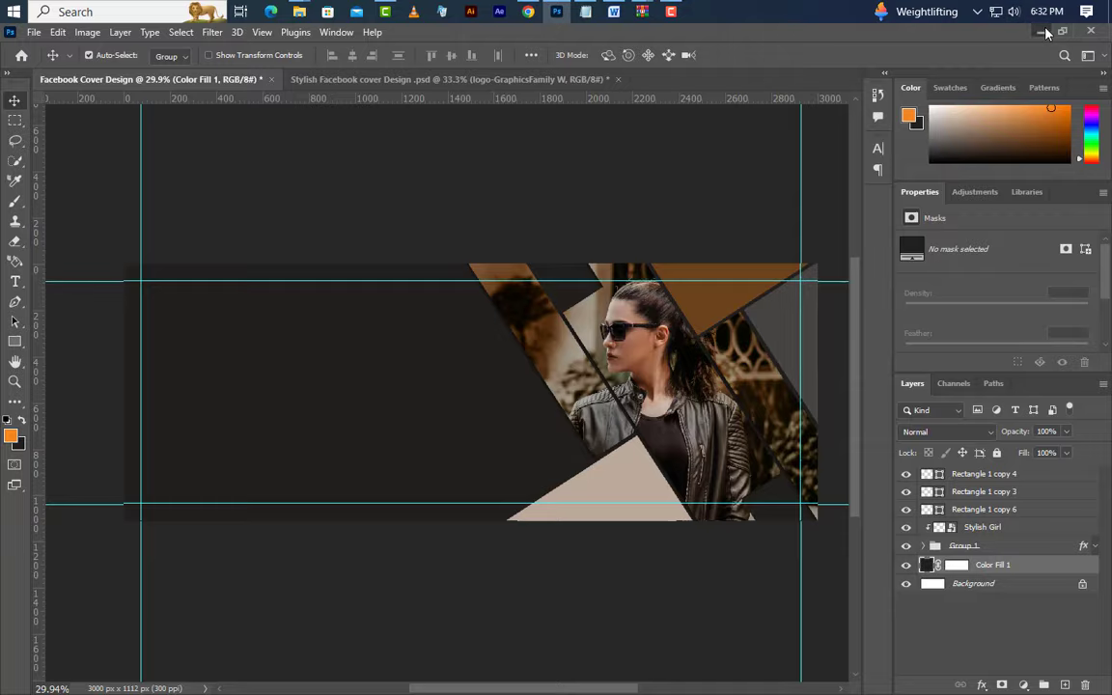
{"action": "left_click", "coordinate": [299, 12]}
{"action": "left_click_drag", "start_coordinate": [364, 226], "coordinate": [403, 397]}
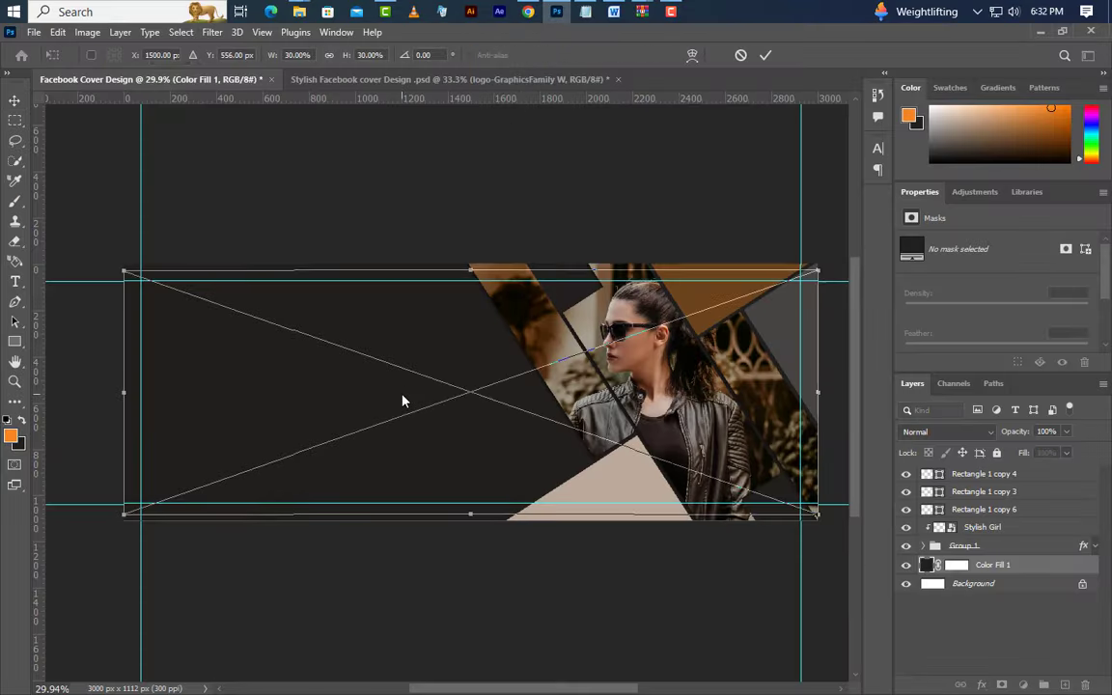
{"action": "left_click_drag", "start_coordinate": [803, 405], "coordinate": [191, 310]}
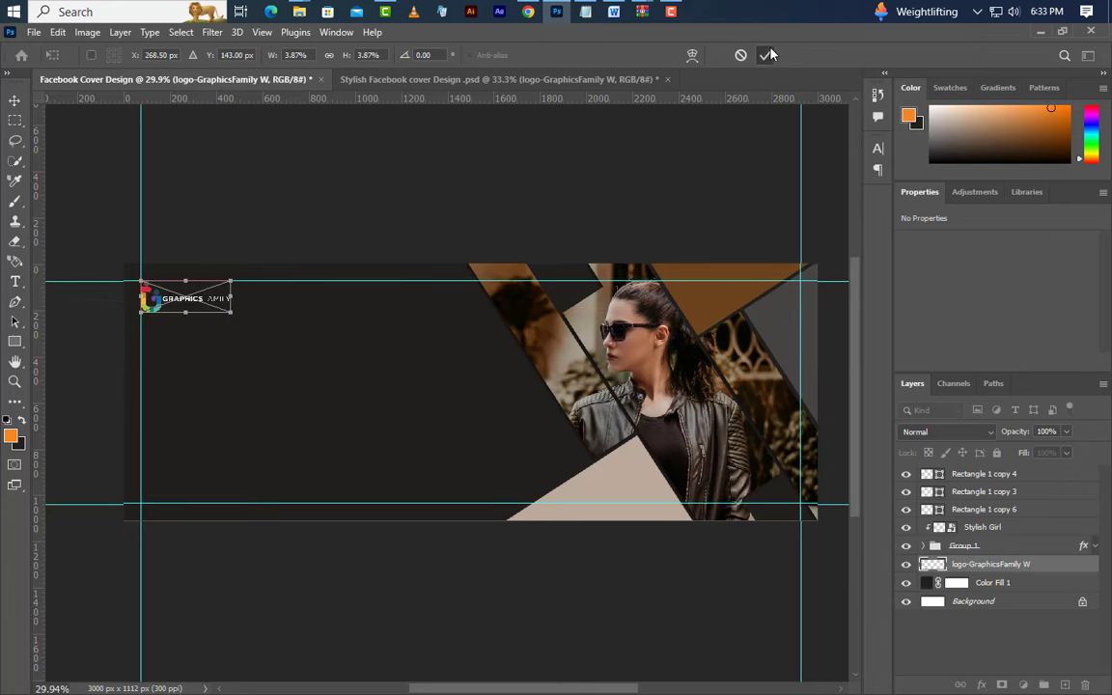
{"action": "left_click", "coordinate": [770, 54]}
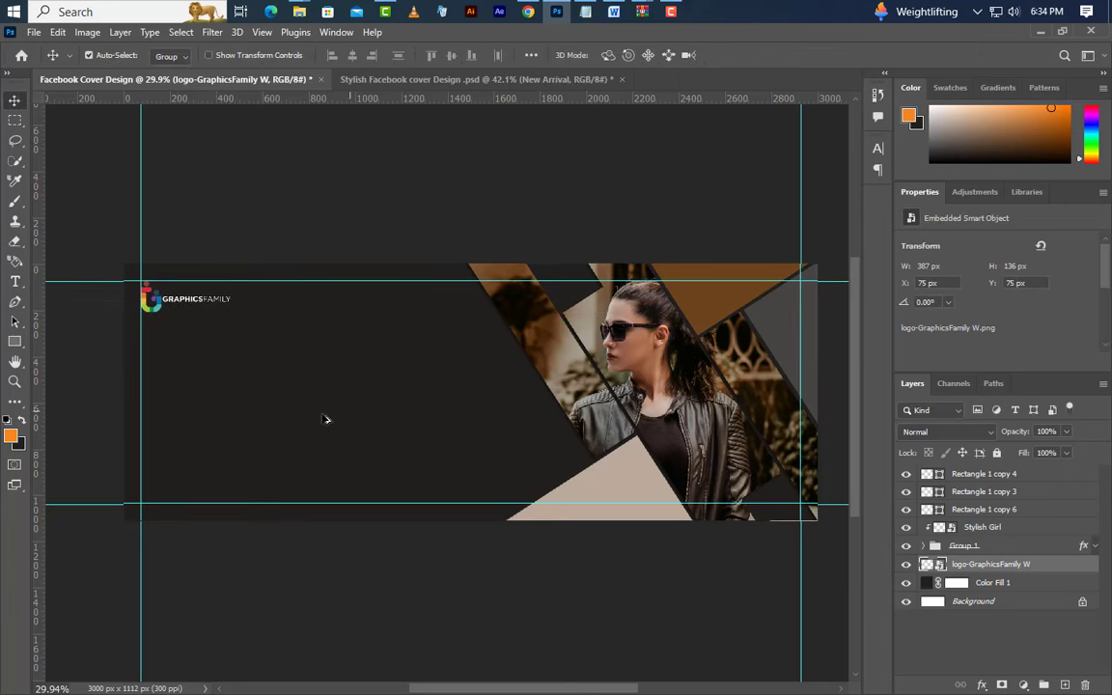
- Add the white text "NEW ARRIVAL" in Poppins Light, 23.04 pt, just below the logo
{"action": "scroll", "coordinate": [182, 429], "scroll_direction": "up", "scroll_amount": 2}
{"action": "scroll", "coordinate": [181, 429], "scroll_direction": "up", "scroll_amount": 2}
{"action": "left_click", "coordinate": [14, 280]}
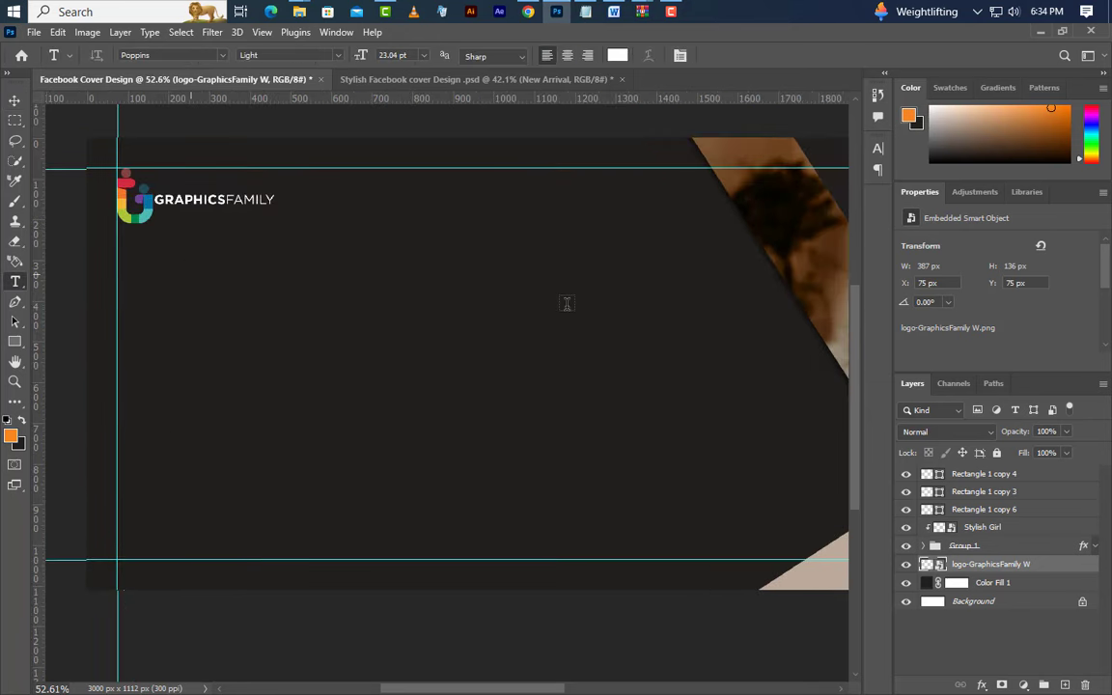
{"action": "left_click", "coordinate": [190, 275]}
{"action": "type", "text": "NEW "}
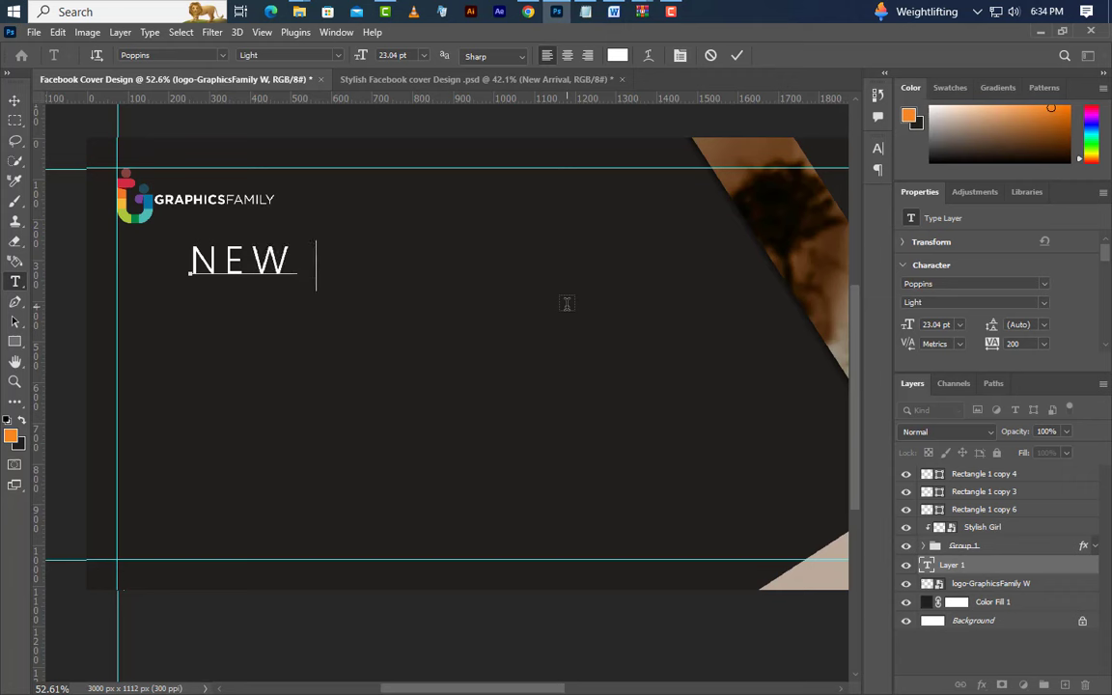
{"action": "type", "text": "ARRI"}
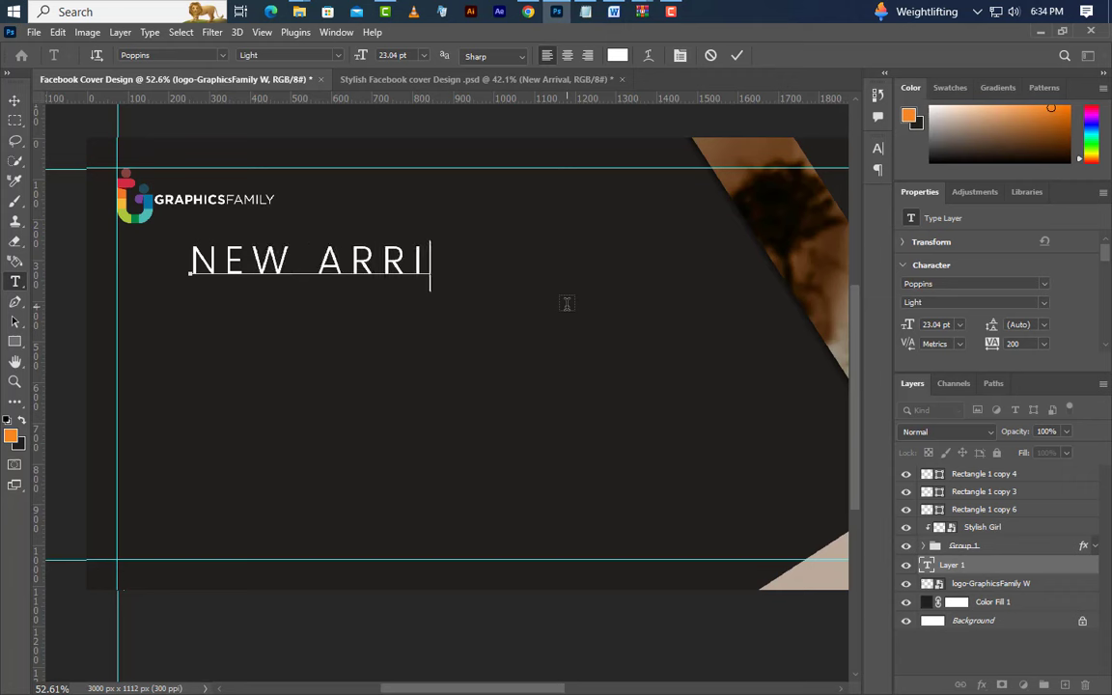
{"action": "type", "text": "VA"}
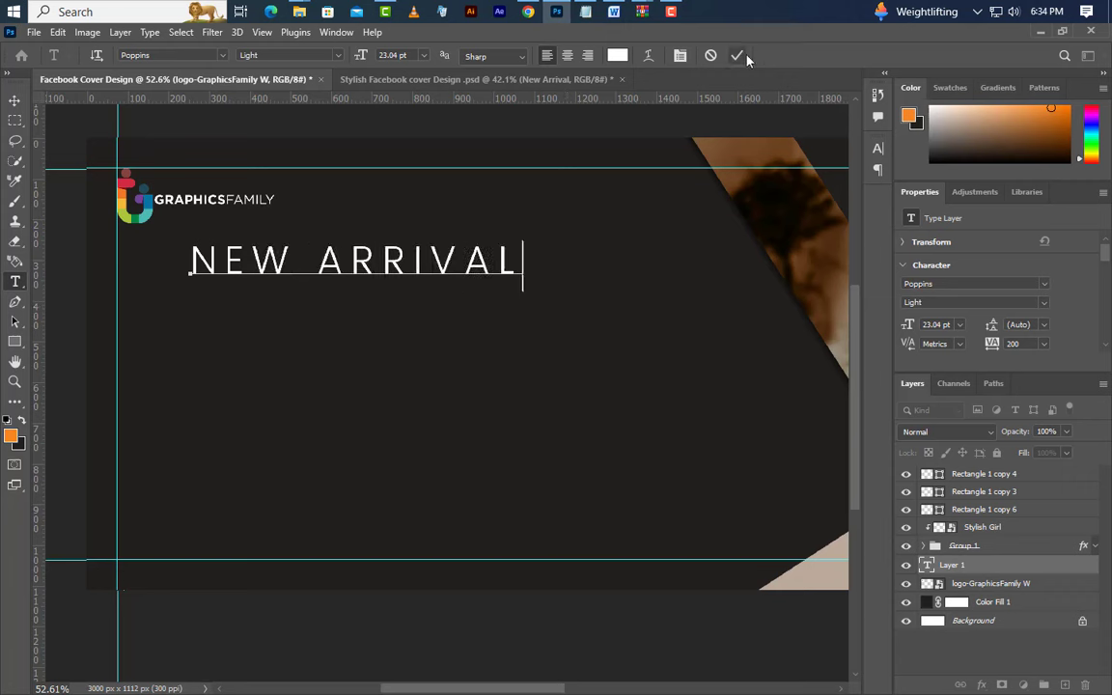
{"action": "type", "text": "L"}
{"action": "left_click", "coordinate": [737, 56]}
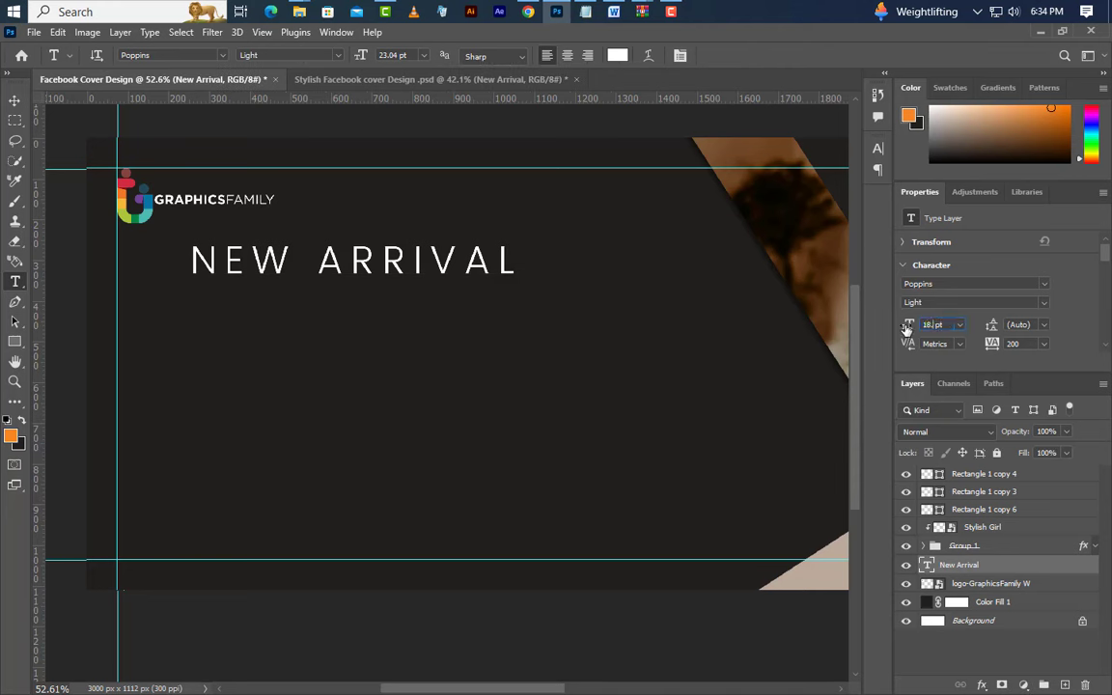
- Set the NEW ARRIVAL text's font size to 18.25 pt
{"action": "left_click", "coordinate": [1024, 345]}
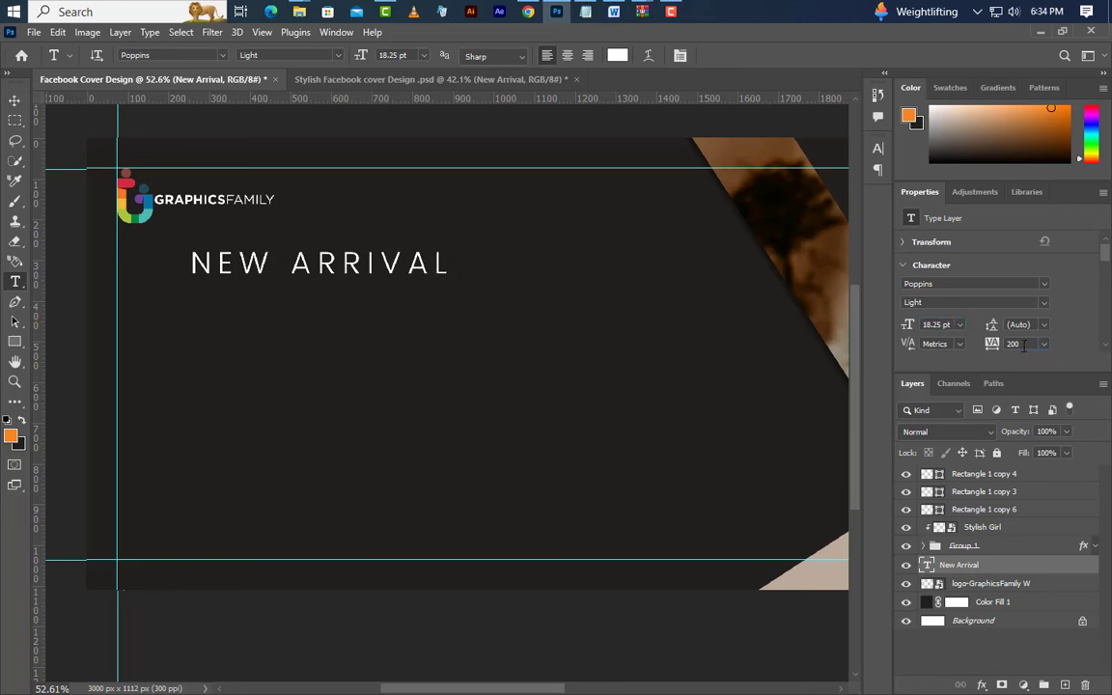
{"action": "left_click", "coordinate": [935, 303]}
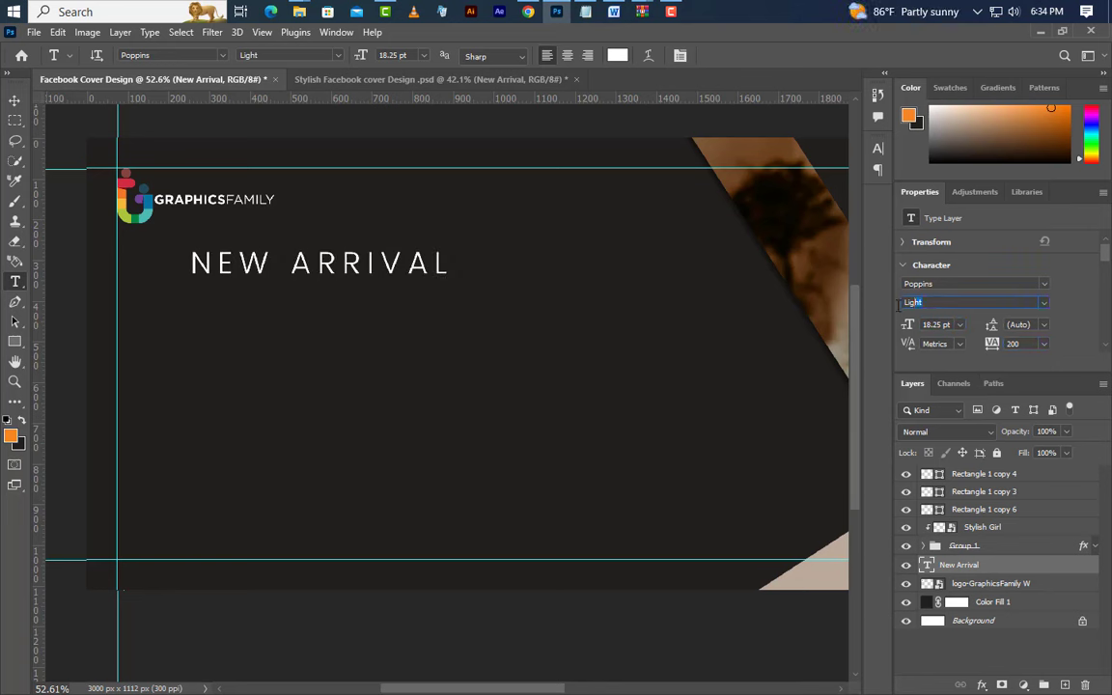
{"action": "left_click", "coordinate": [945, 284]}
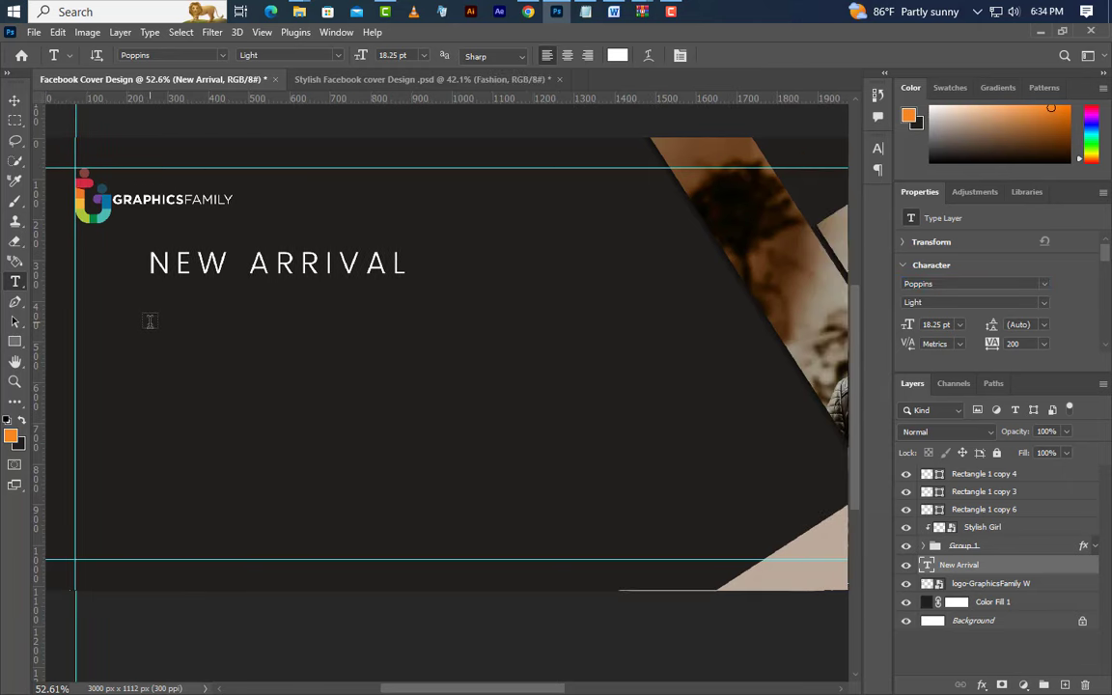
- Add the text "FASHION" as a separate type layer beneath NEW ARRIVAL, starting at the same left edge
{"action": "left_click", "coordinate": [149, 322]}
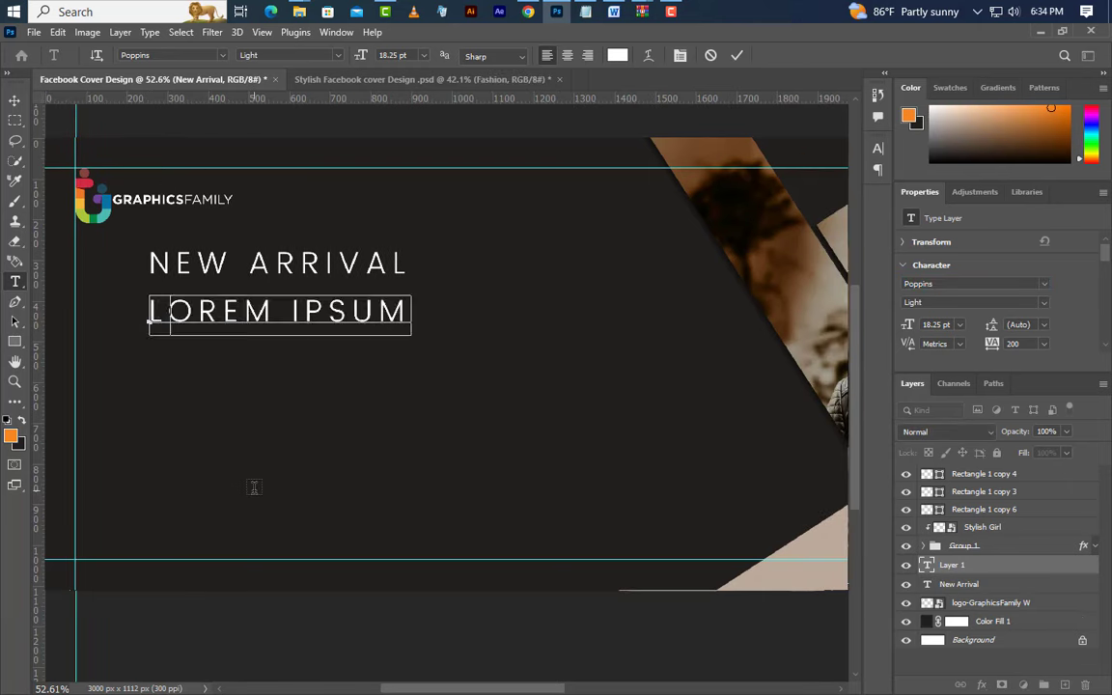
{"action": "type", "text": "FASHION"}
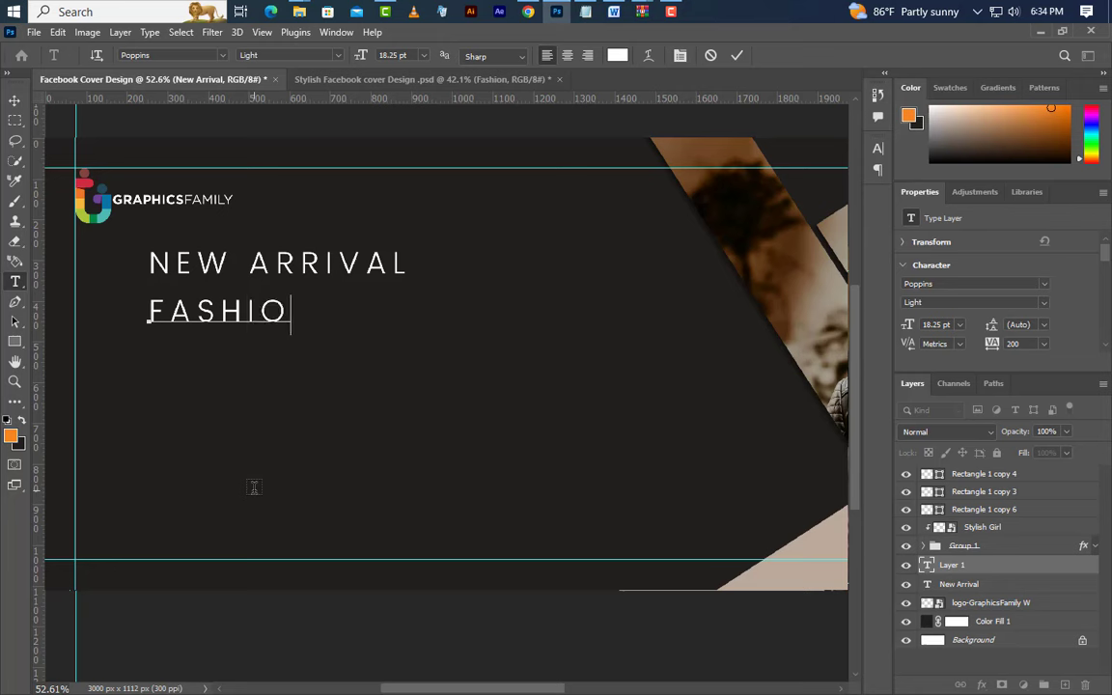
{"action": "left_click", "coordinate": [739, 54]}
- Format the FASHION text as Poppins Bold with tracking 0 and a font size of 60 pt
{"action": "left_click", "coordinate": [1004, 303]}
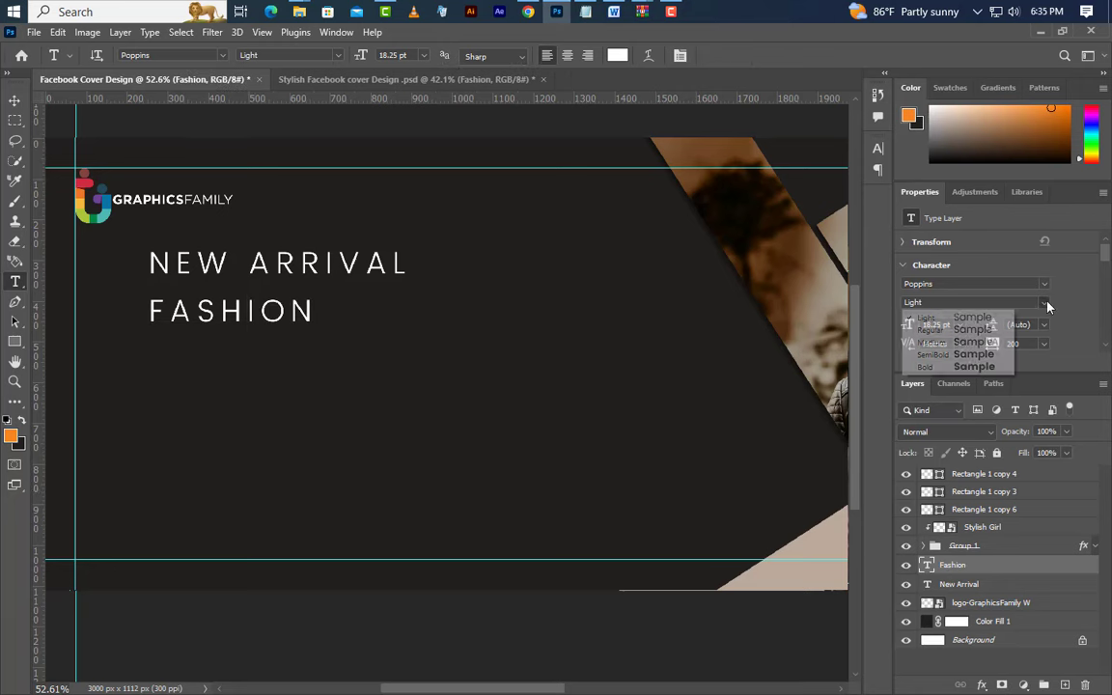
{"action": "left_click", "coordinate": [1016, 368]}
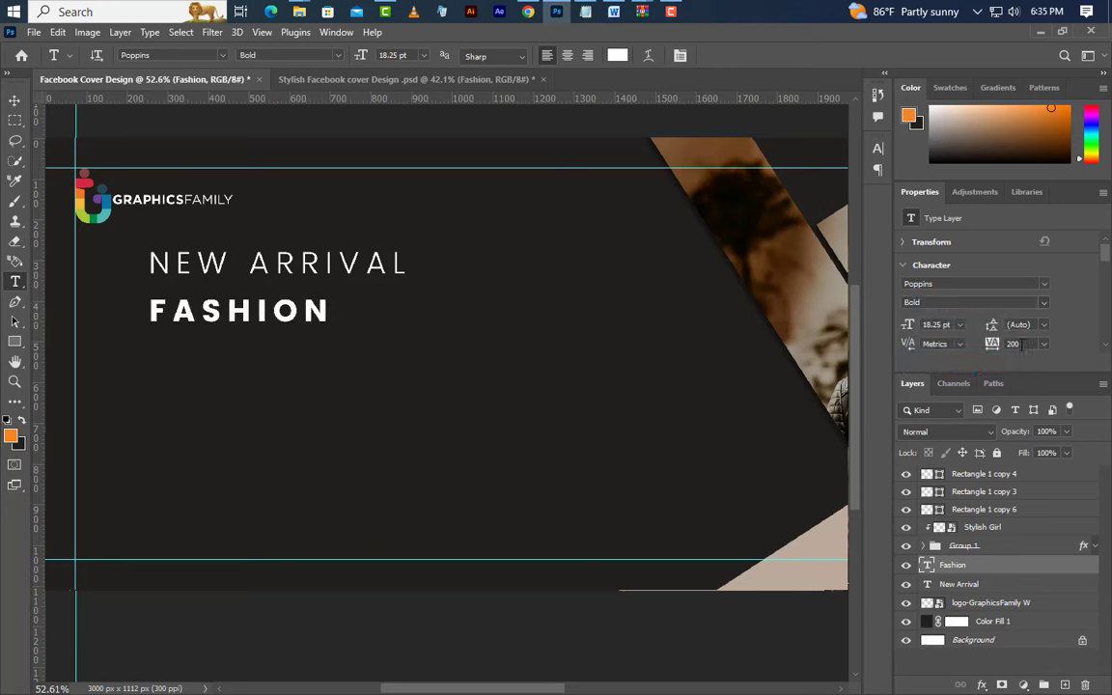
{"action": "left_click", "coordinate": [993, 345]}
{"action": "type", "text": "0"}
{"action": "key", "text": "Tab"}
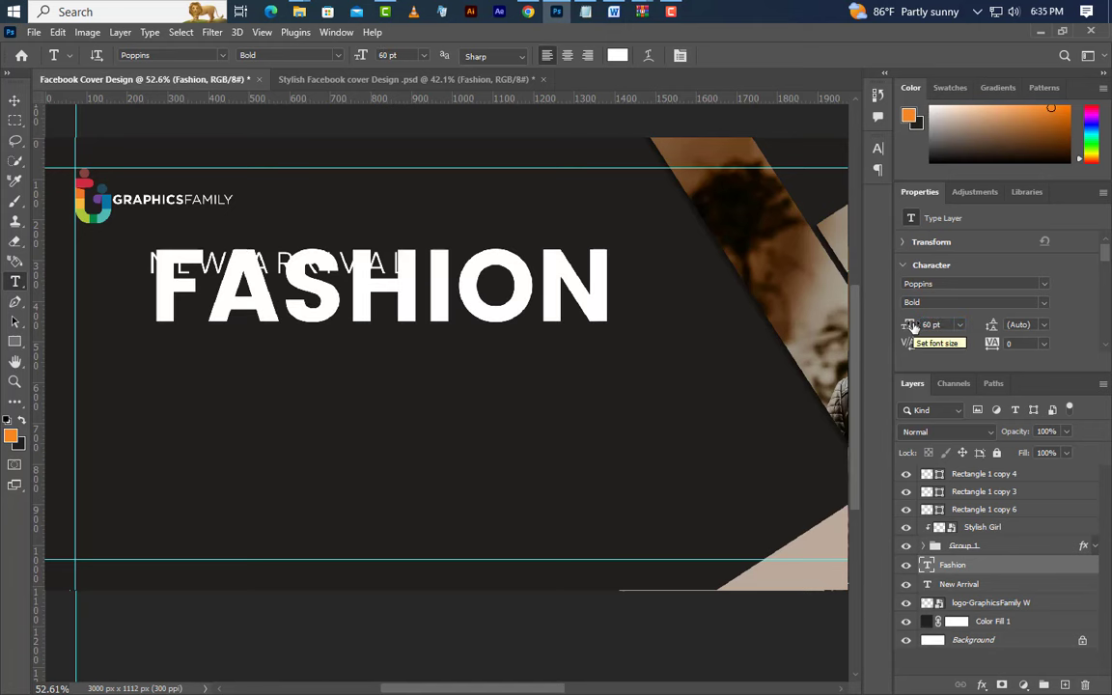
- Colour the FASHION text near-black 23201e, sampled from the canvas background
{"action": "left_click", "coordinate": [877, 148]}
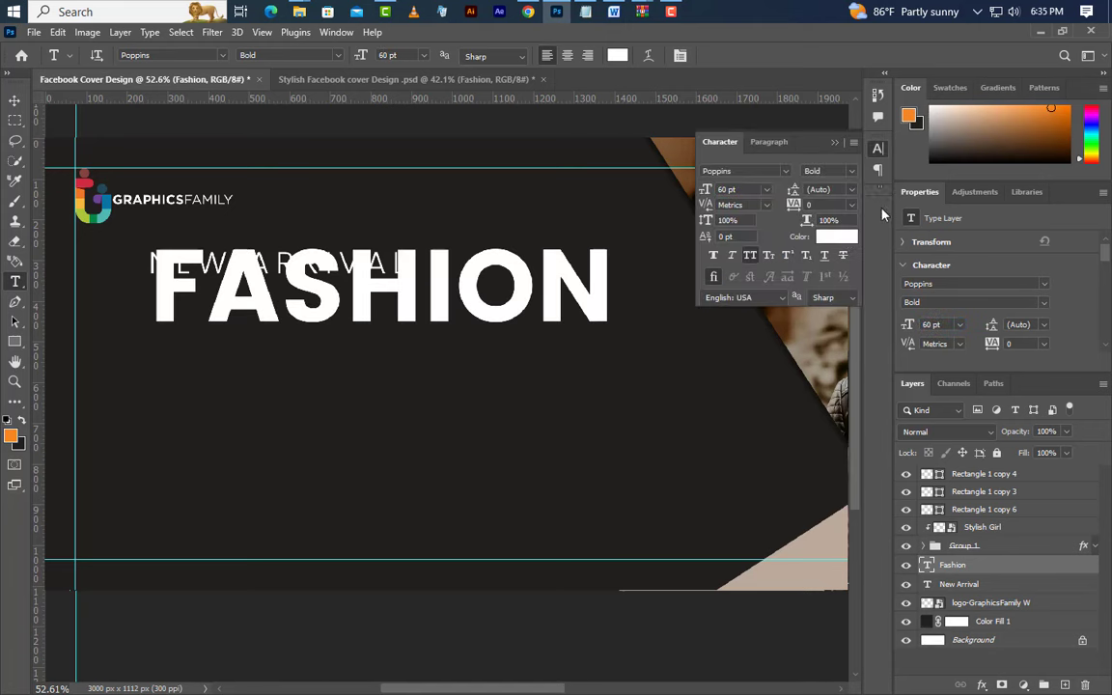
{"action": "left_click", "coordinate": [842, 237]}
{"action": "left_click", "coordinate": [434, 430]}
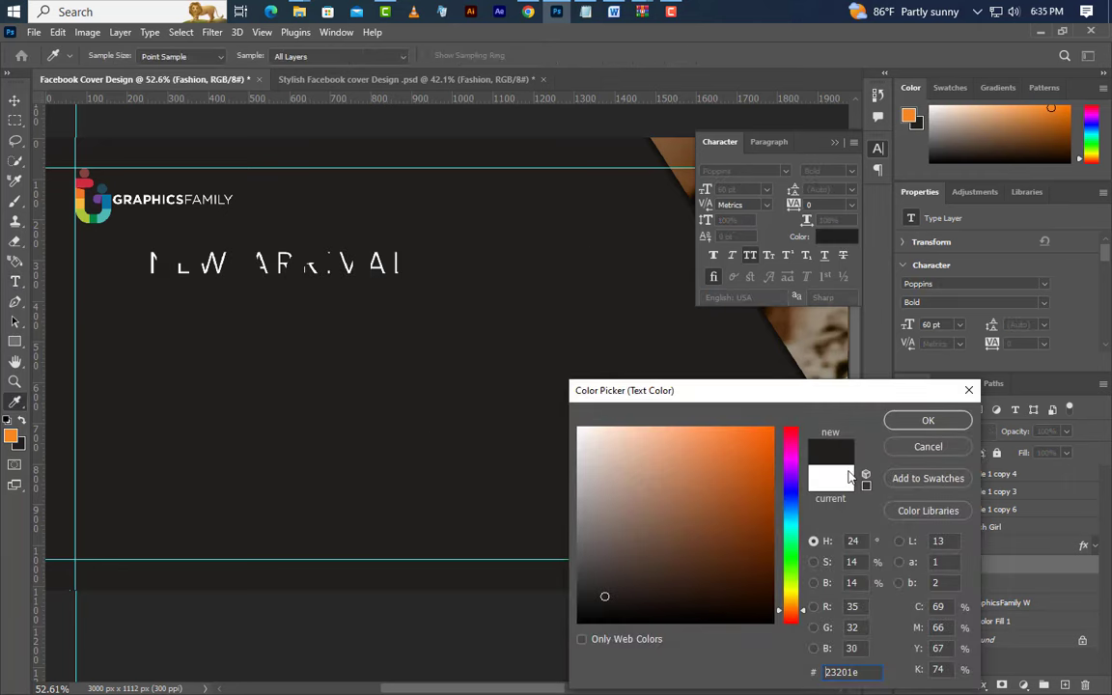
{"action": "left_click", "coordinate": [924, 421]}
{"action": "left_click", "coordinate": [836, 143]}
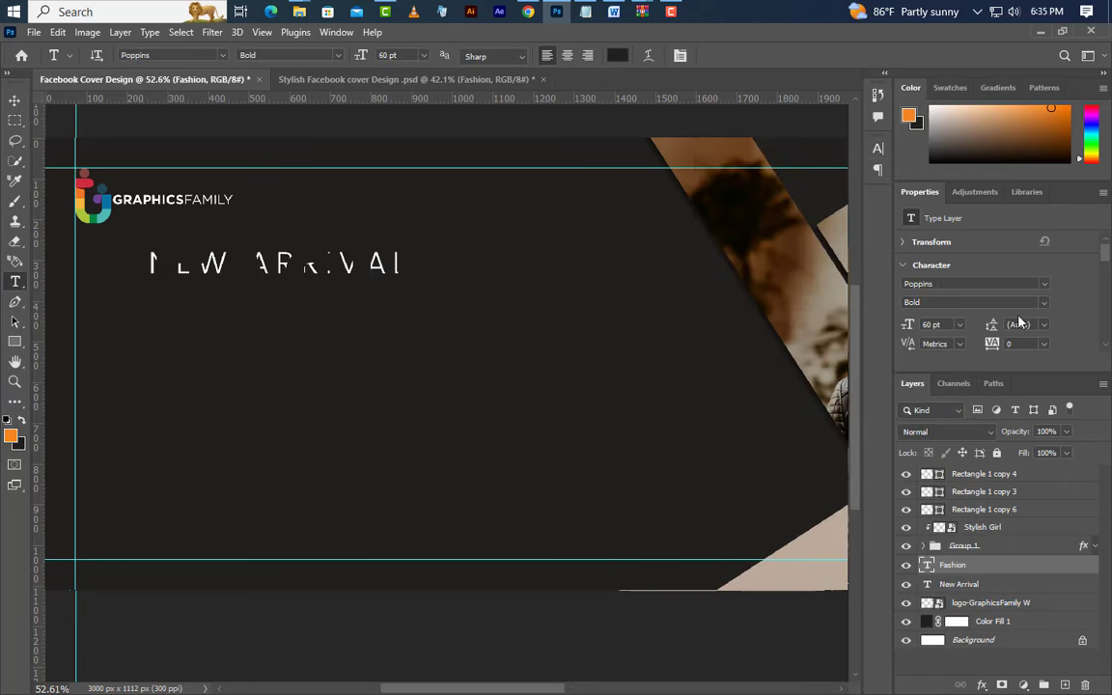
- Give FASHION a 4 px centred stroke in orange f58622 and move the text directly below NEW ARRIVAL, aligned with its left edge
{"action": "right_click", "coordinate": [1034, 568]}
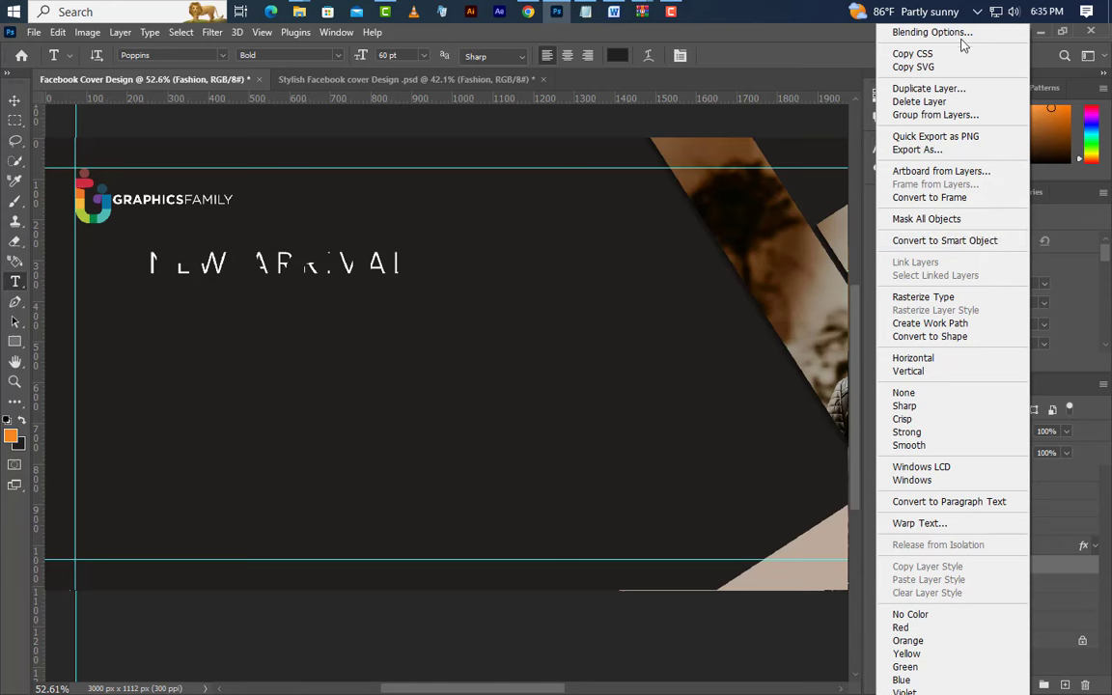
{"action": "left_click", "coordinate": [960, 36]}
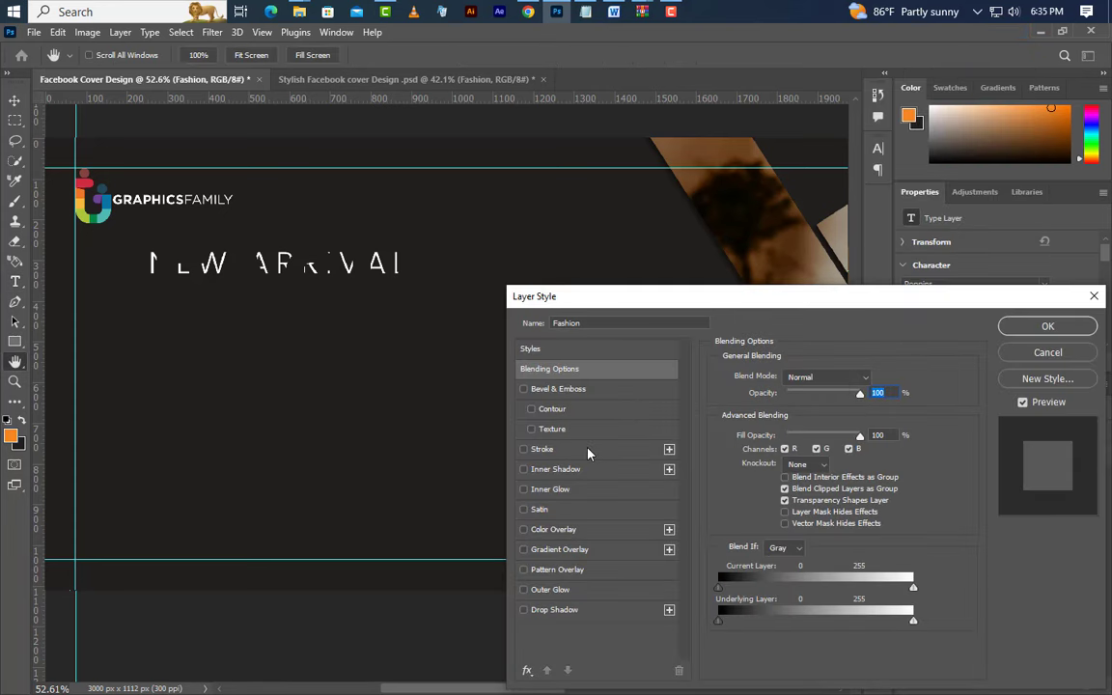
{"action": "left_click", "coordinate": [587, 450]}
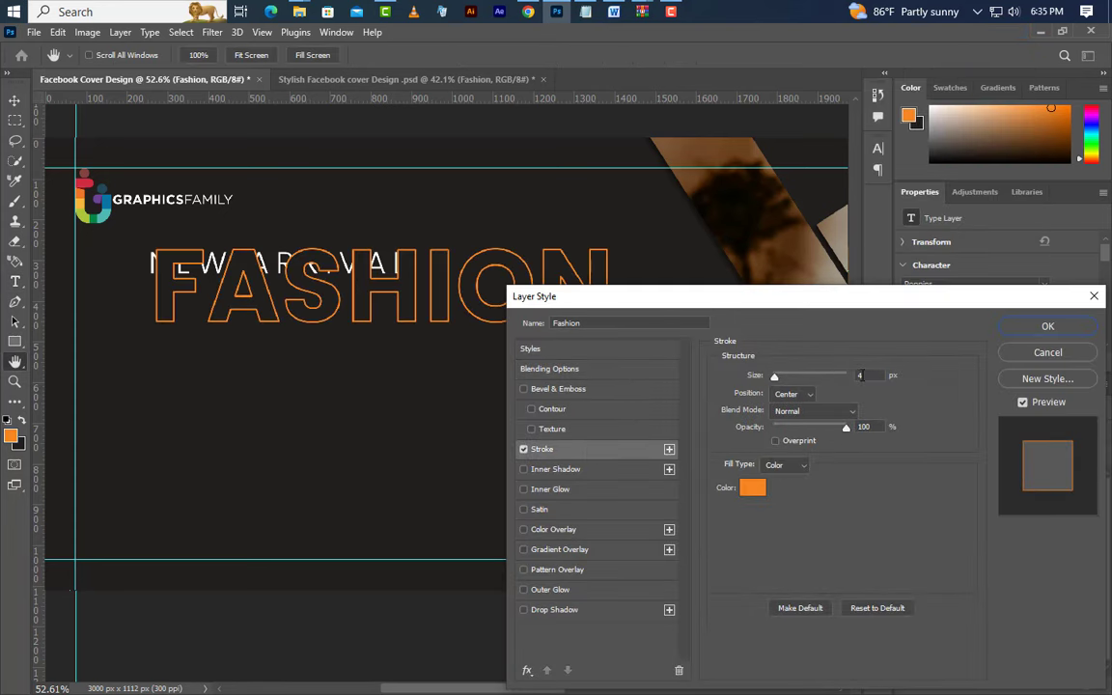
{"action": "left_click", "coordinate": [794, 393]}
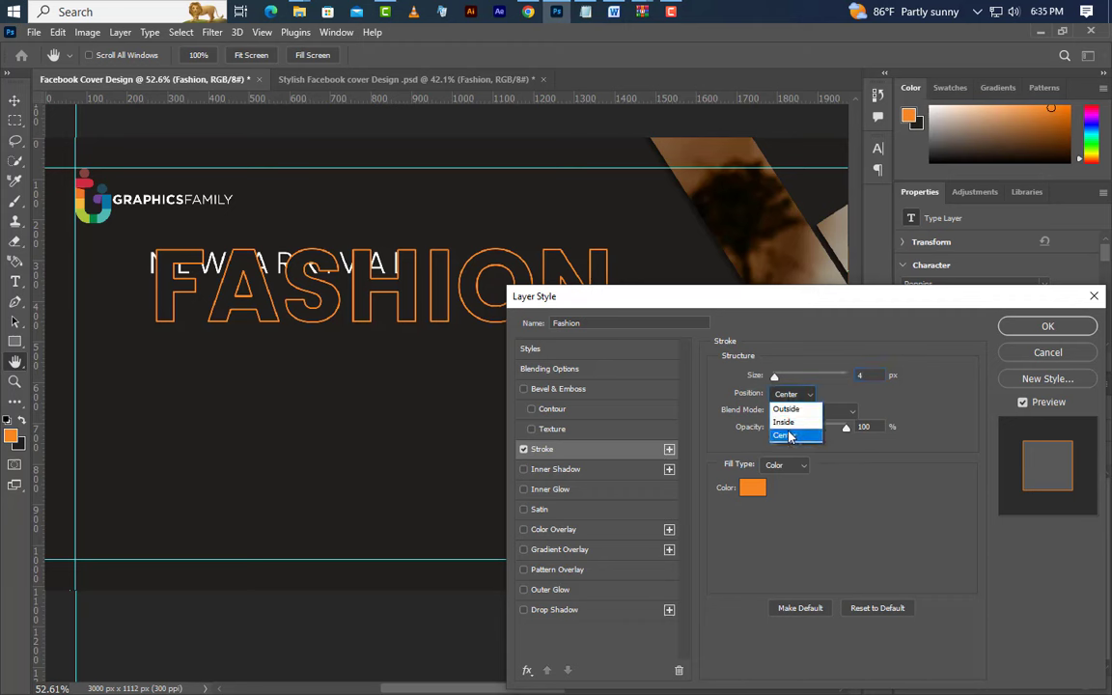
{"action": "left_click", "coordinate": [789, 437]}
{"action": "left_click", "coordinate": [758, 491]}
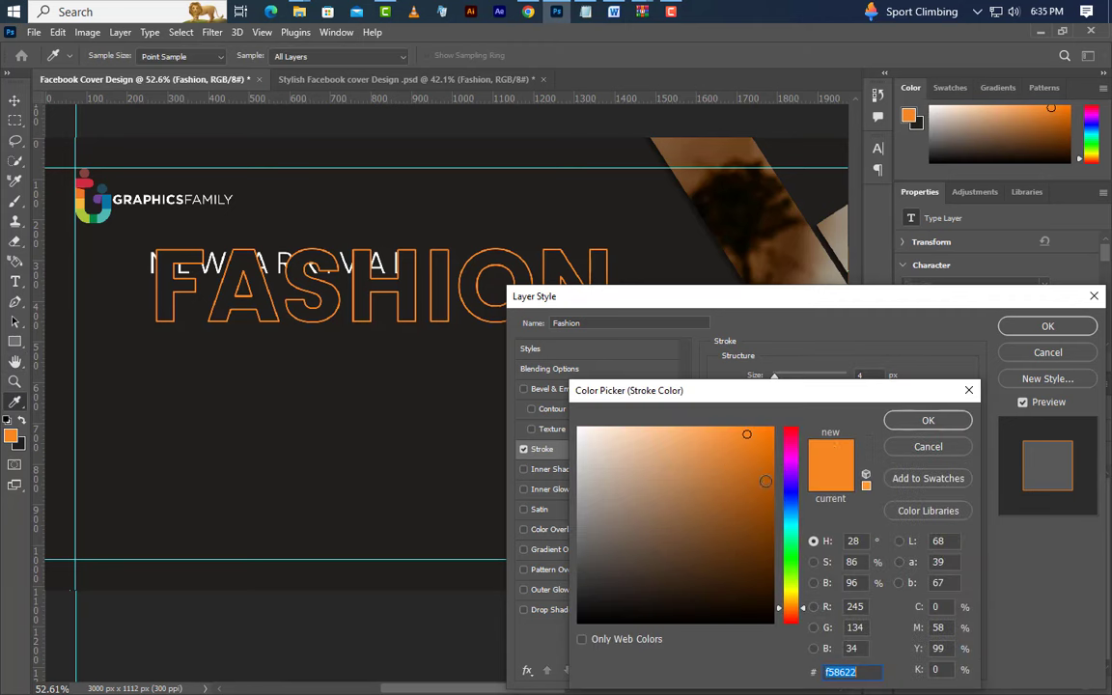
{"action": "left_click", "coordinate": [928, 420]}
{"action": "left_click", "coordinate": [1047, 325]}
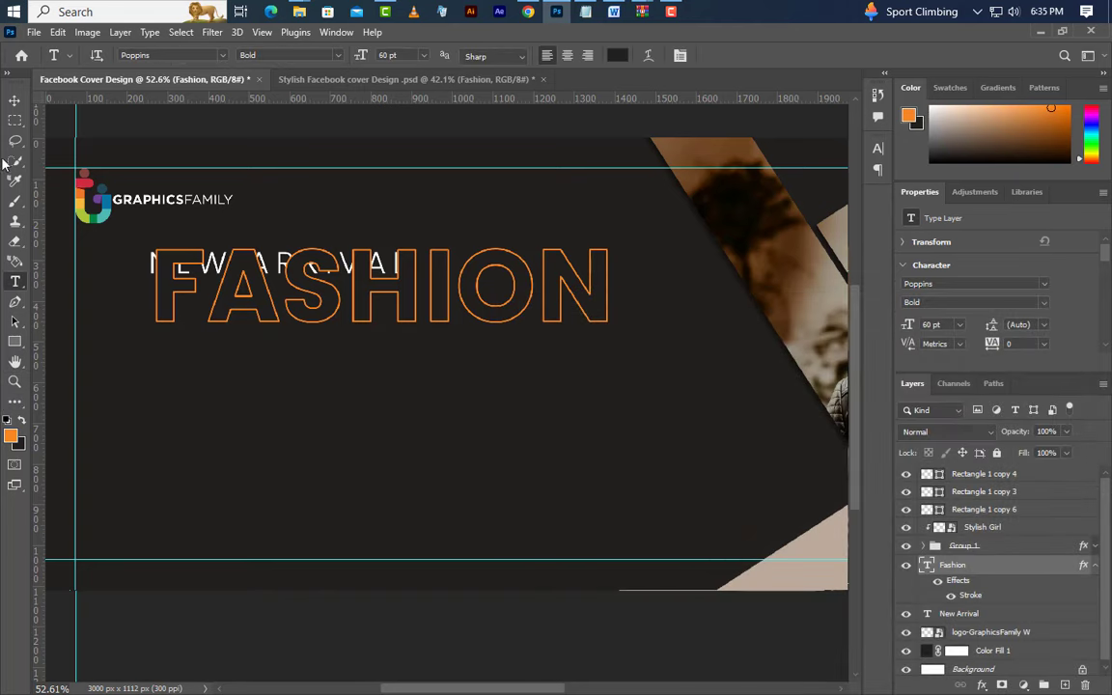
{"action": "left_click", "coordinate": [14, 100]}
{"action": "left_click_drag", "start_coordinate": [453, 294], "coordinate": [488, 376]}
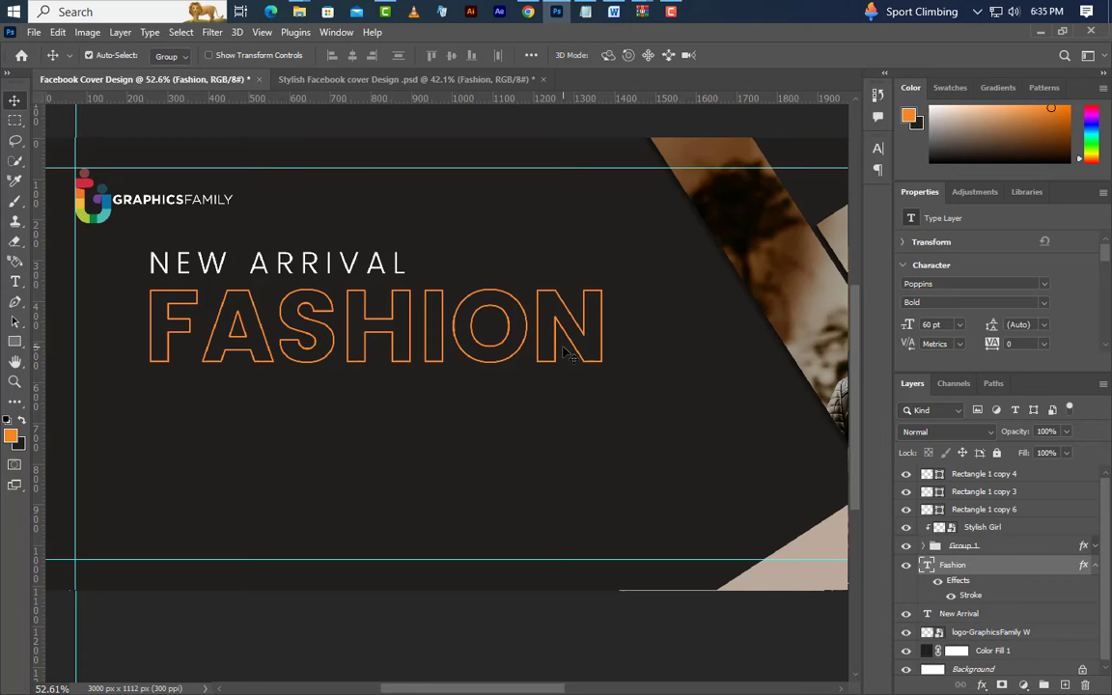
- Add the text "Mega sale" in Poppins Bold, 60 pt, on a separate type layer below FASHION
{"action": "left_click", "coordinate": [15, 281]}
{"action": "left_click", "coordinate": [151, 425]}
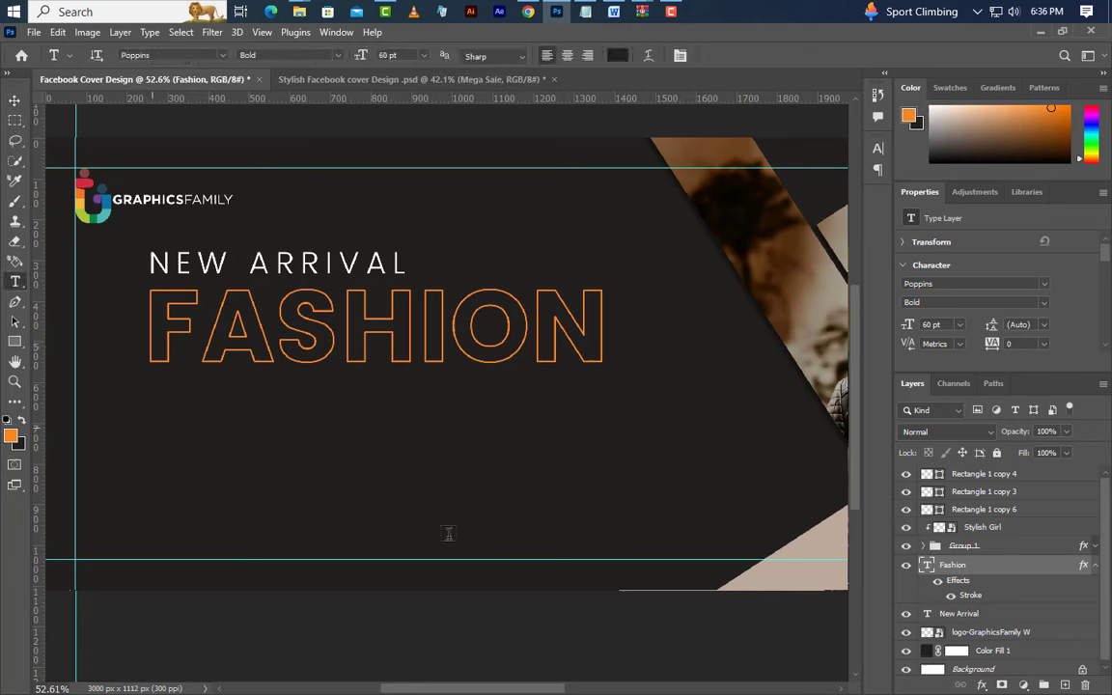
{"action": "type", "text": "Mega Sa"}
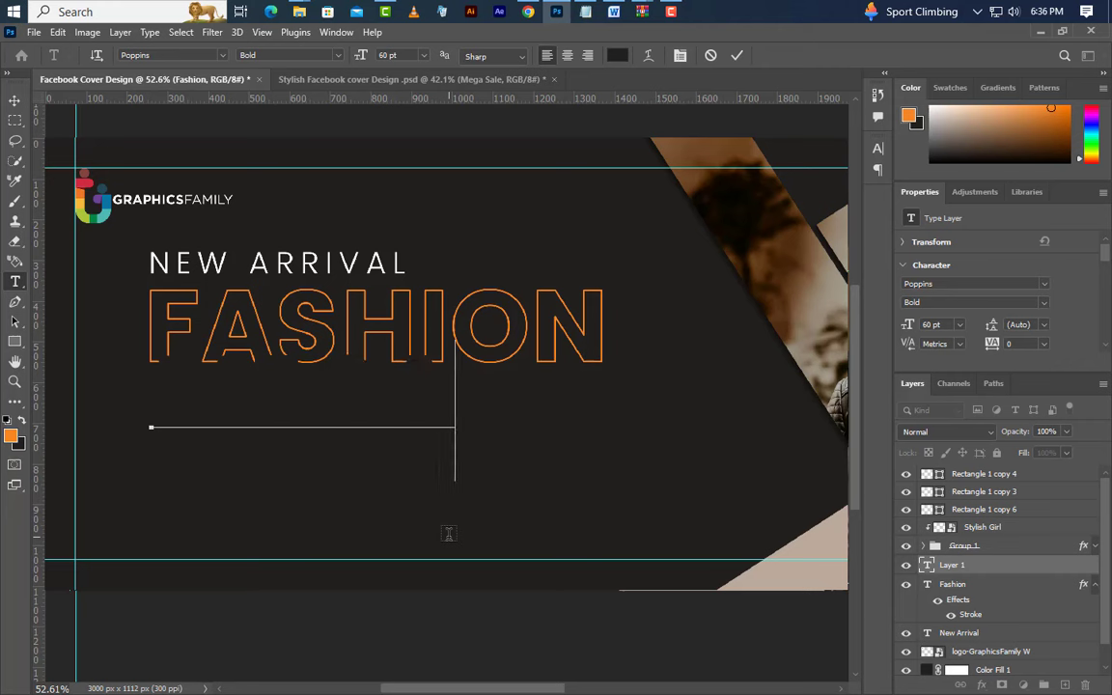
{"action": "type", "text": "le"}
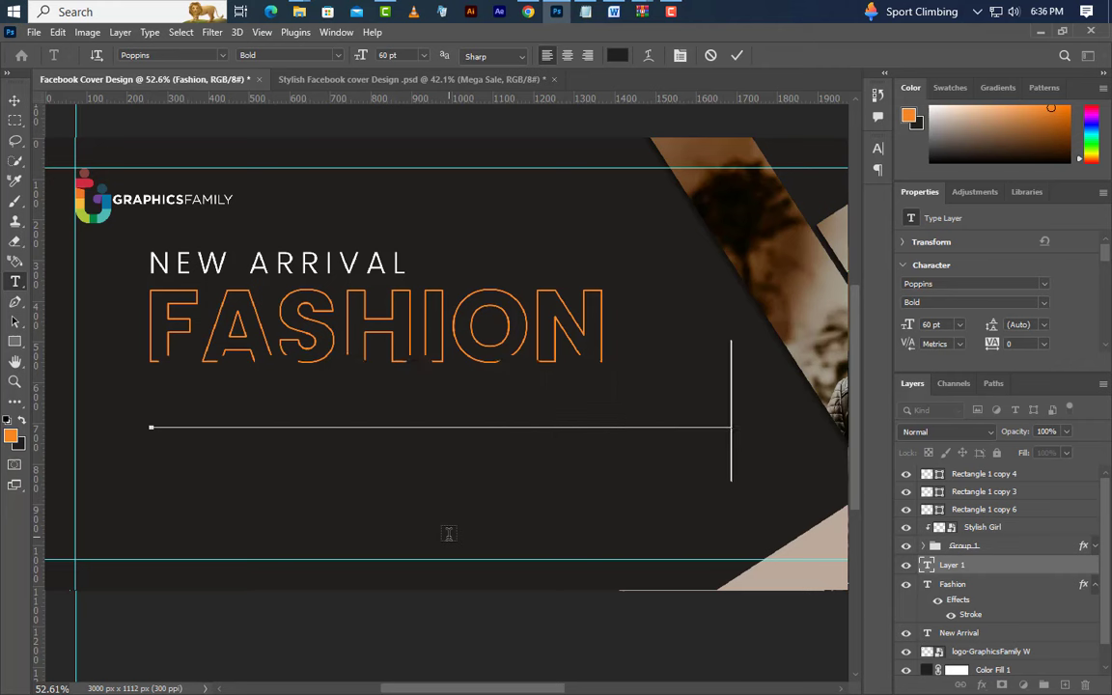
{"action": "left_click", "coordinate": [736, 55]}
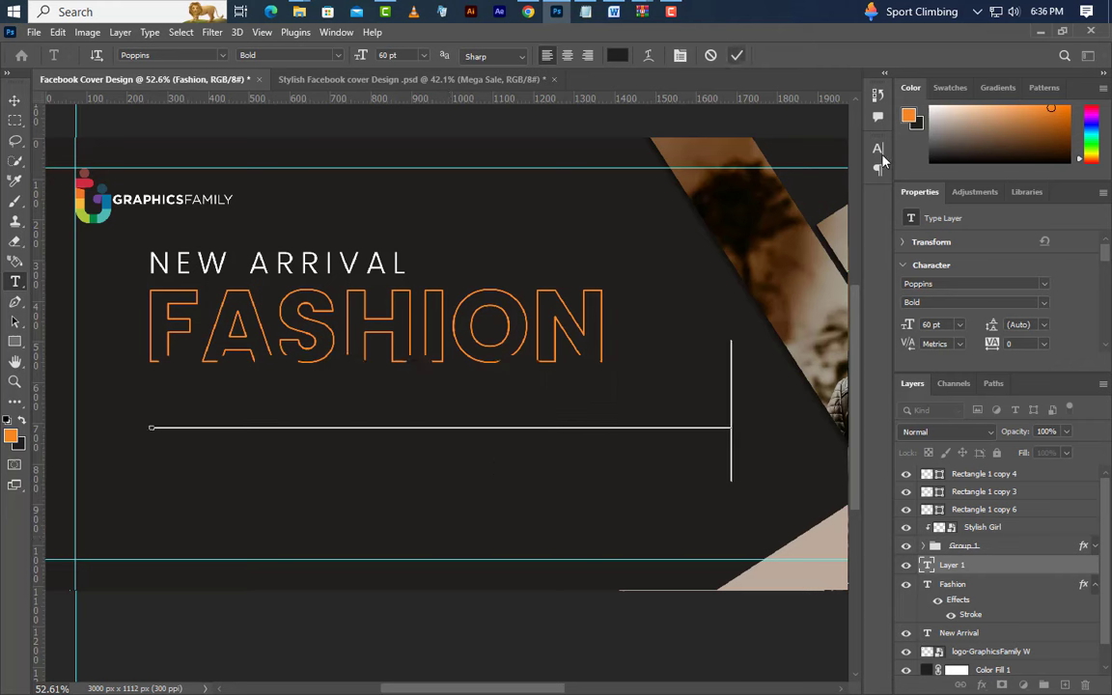
- Change the Mega sale text colour to white
{"action": "left_click", "coordinate": [876, 149]}
{"action": "left_click", "coordinate": [836, 236]}
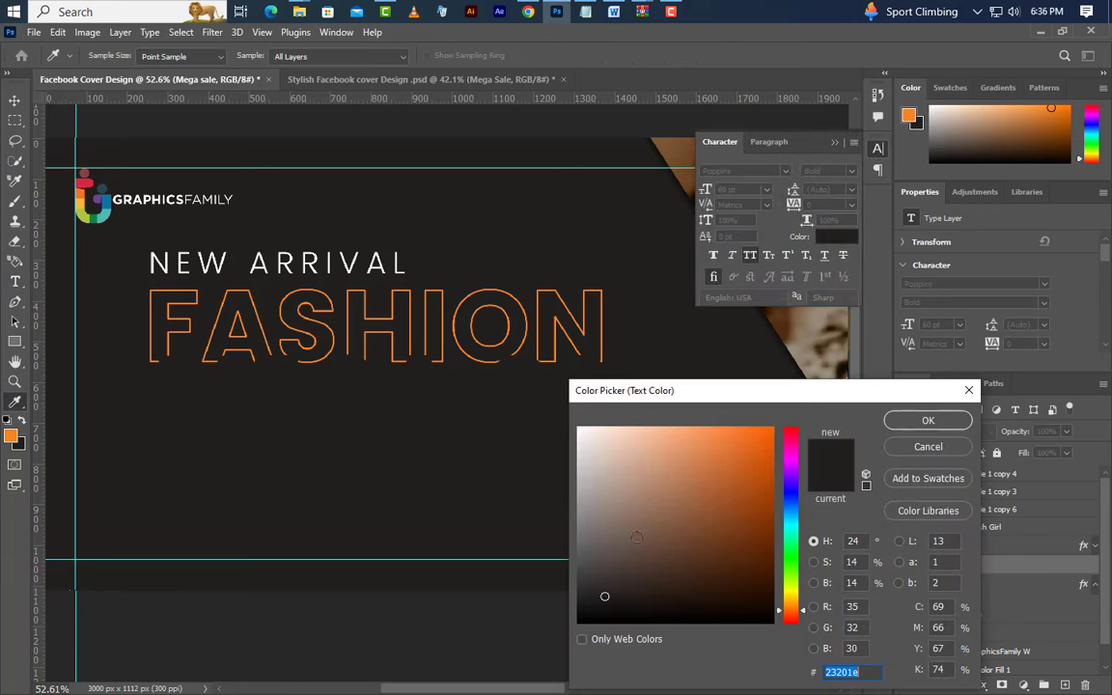
{"action": "left_click", "coordinate": [579, 428]}
{"action": "left_click", "coordinate": [922, 421]}
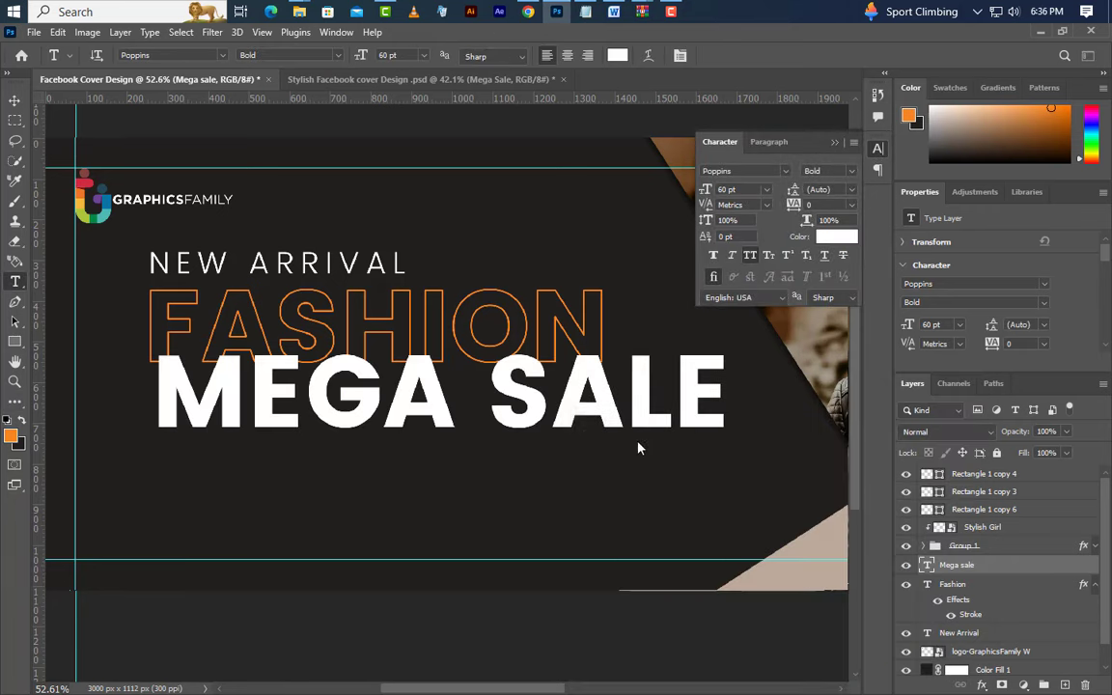
- Recolour only the word SALE in the Mega sale text to beige bcaa9c
{"action": "left_click_drag", "start_coordinate": [499, 389], "coordinate": [741, 389]}
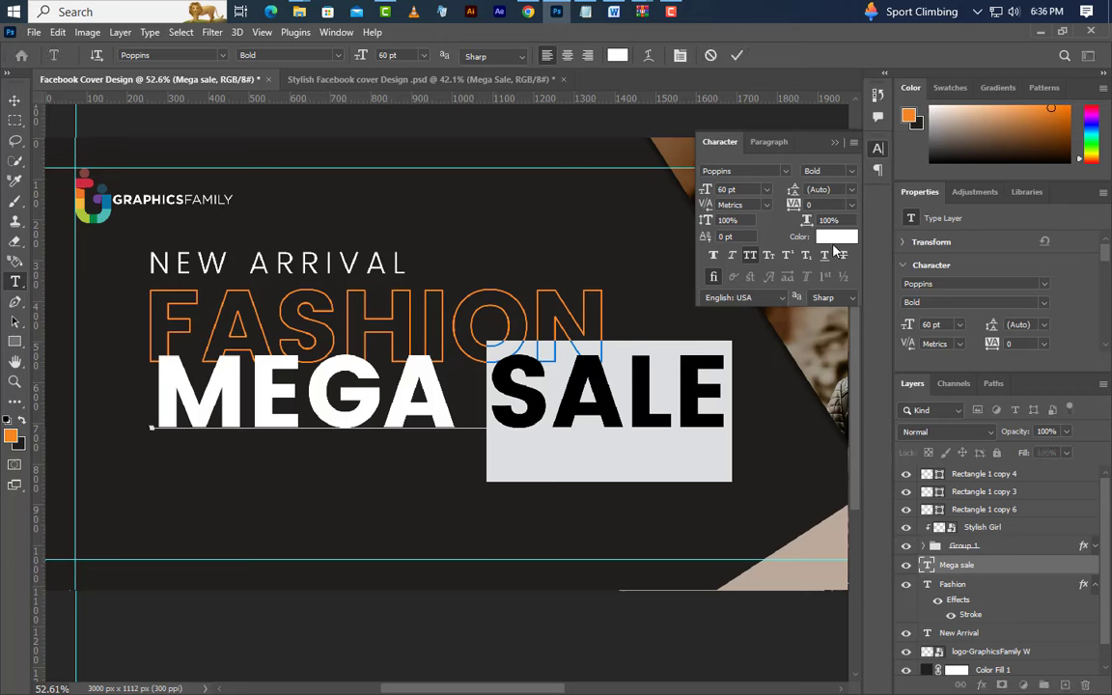
{"action": "left_click", "coordinate": [836, 236]}
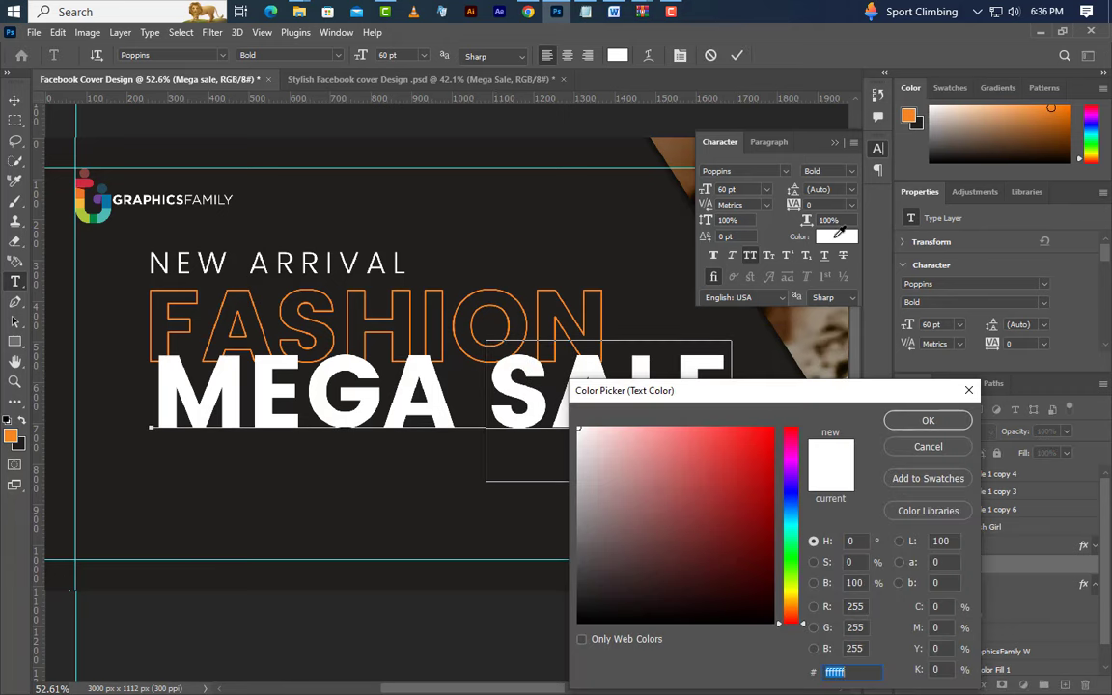
{"action": "type", "text": "bcaa9c"}
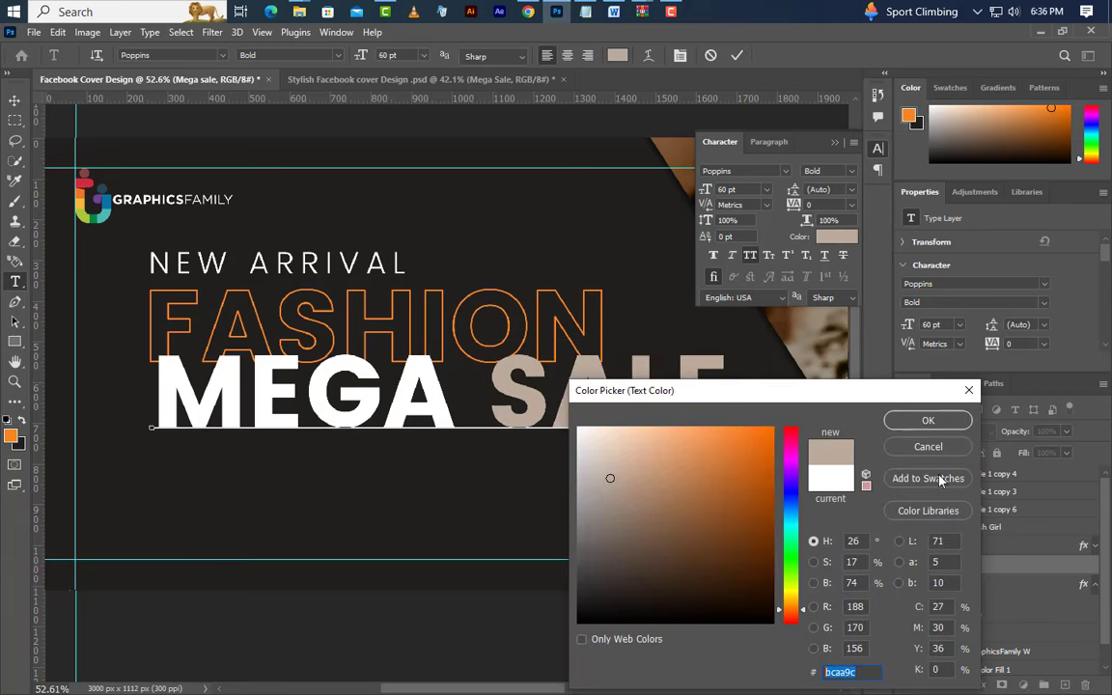
{"action": "left_click", "coordinate": [928, 420]}
{"action": "left_click", "coordinate": [838, 143]}
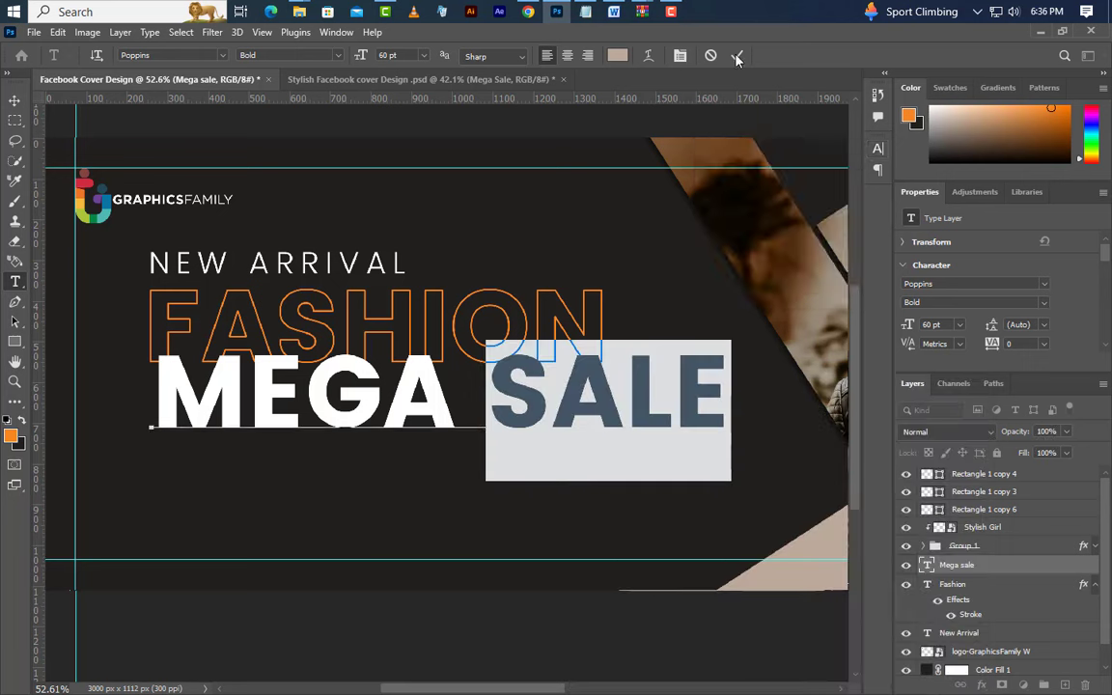
{"action": "left_click", "coordinate": [738, 56]}
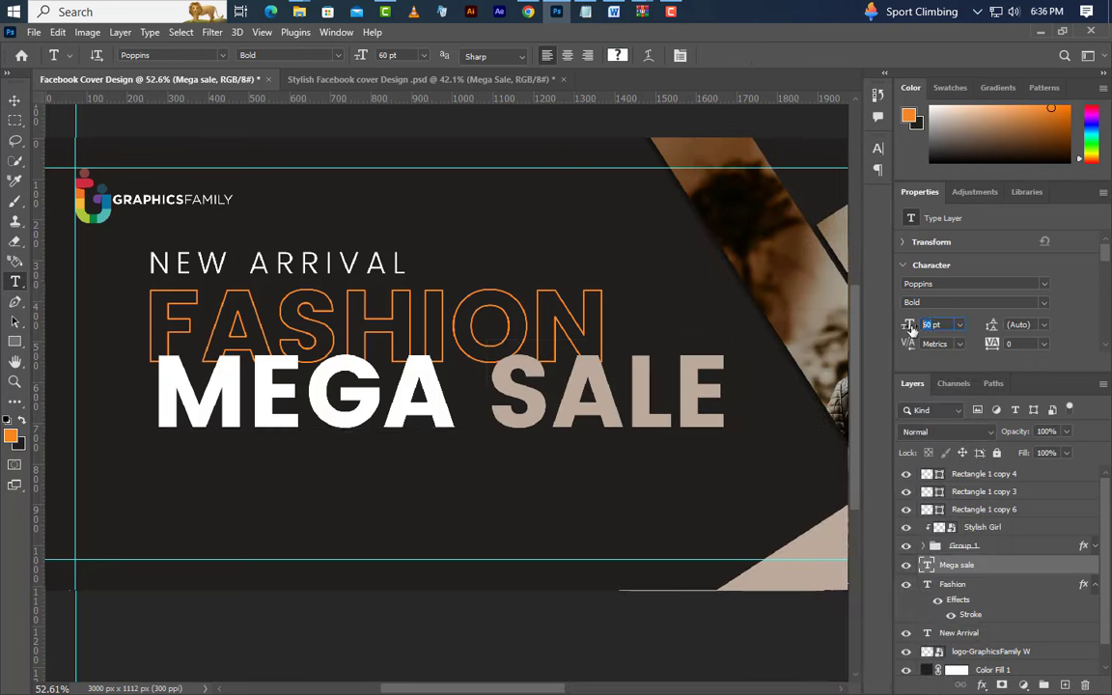
- Reduce the Mega sale text to 48.2 pt and move it just below FASHION, aligned with its left edge
{"action": "left_click_drag", "start_coordinate": [911, 329], "coordinate": [911, 330]}
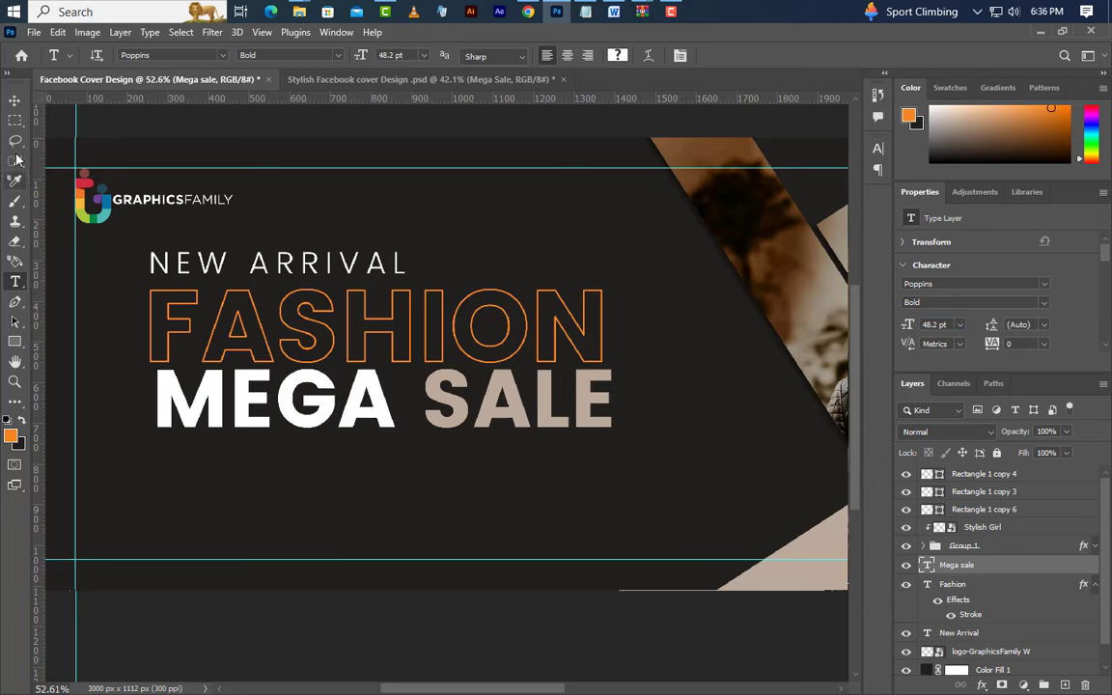
{"action": "left_click", "coordinate": [14, 100]}
{"action": "left_click_drag", "start_coordinate": [314, 435], "coordinate": [306, 444]}
- Draw a thin vertical rectangle to the left of MEGA SALE and set it to 15 px wide and 145 px high
{"action": "left_click", "coordinate": [15, 342]}
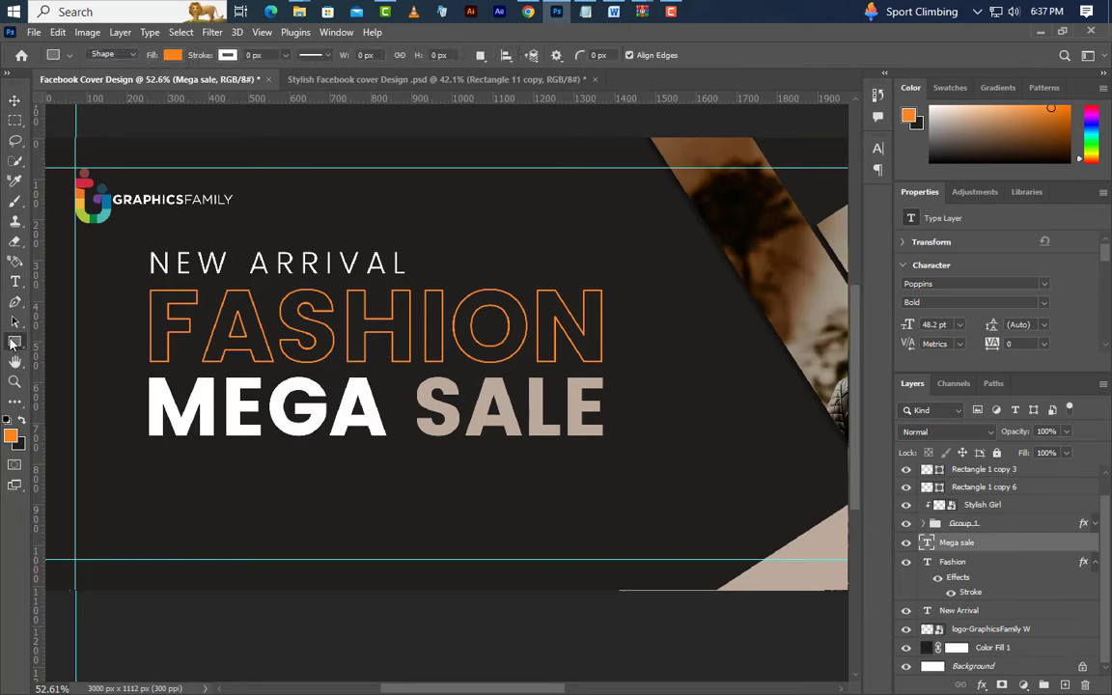
{"action": "left_click", "coordinate": [58, 341]}
{"action": "left_click_drag", "start_coordinate": [108, 436], "coordinate": [116, 373]}
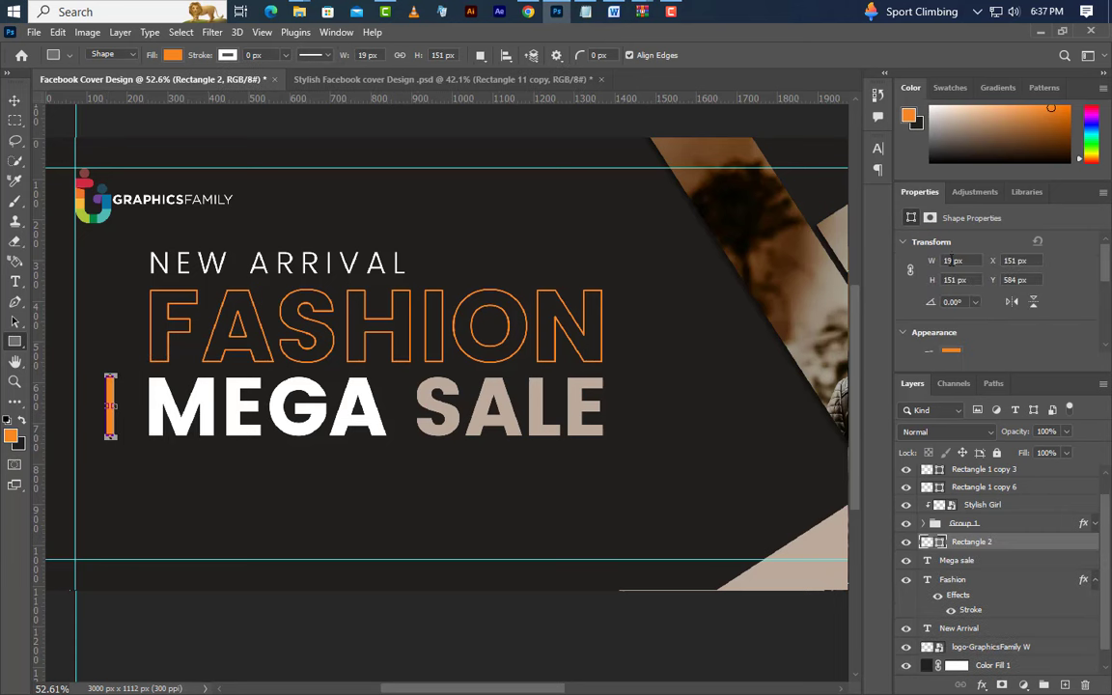
{"action": "type", "text": "15"}
{"action": "key", "text": "Return"}
{"action": "left_click", "coordinate": [937, 283]}
{"action": "type", "text": "145"}
{"action": "key", "text": "Return"}
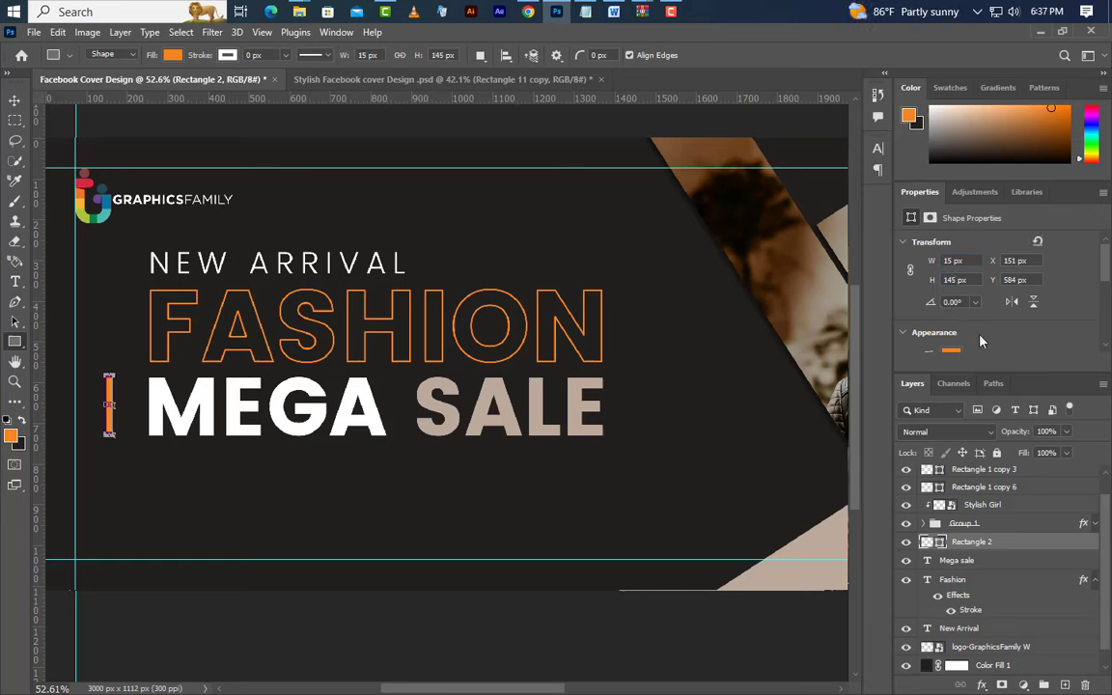
- Change the thin vertical rectangle's fill colour to white
{"action": "double_click", "coordinate": [939, 543]}
{"action": "left_click", "coordinate": [578, 428]}
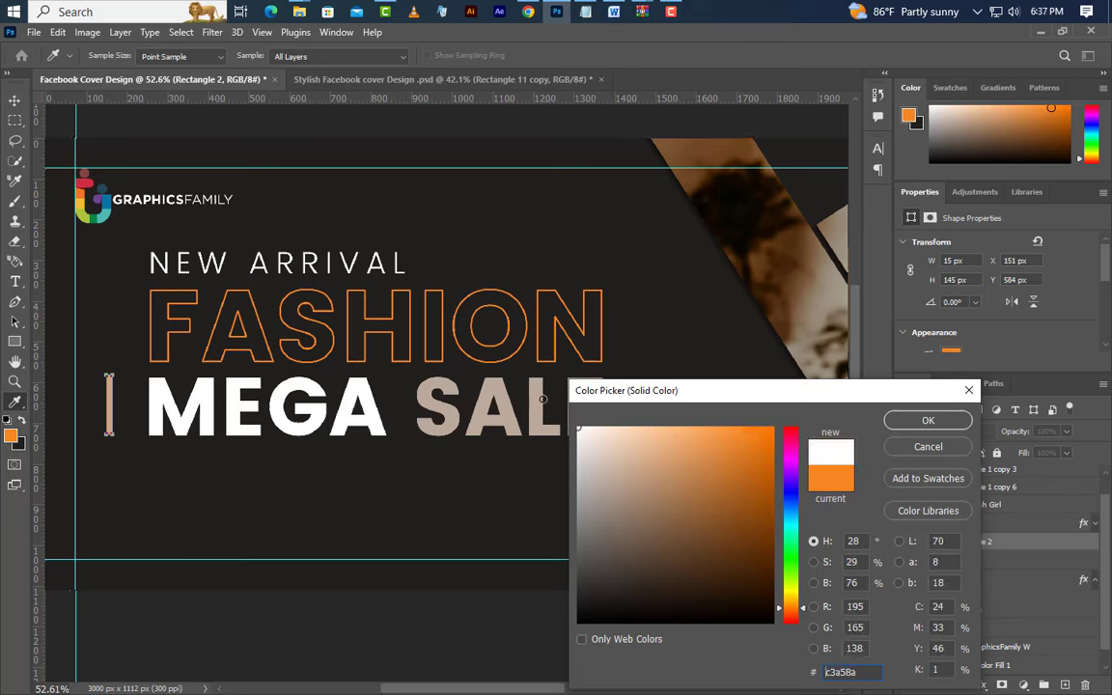
{"action": "left_click", "coordinate": [925, 421]}
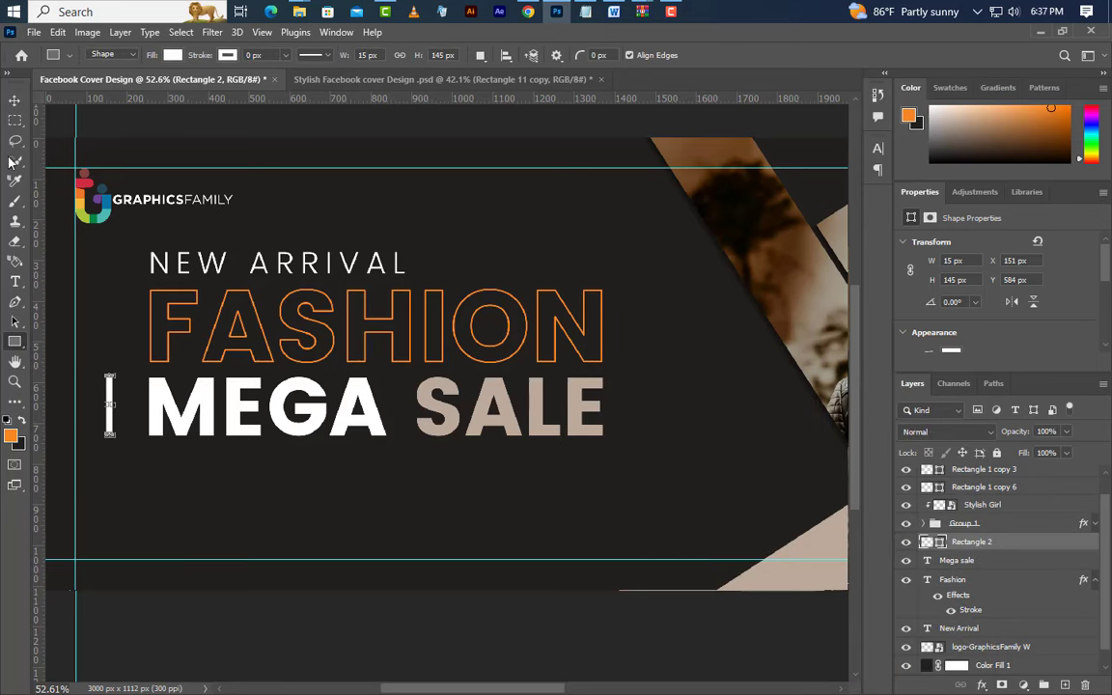
- Nudge the white vertical bar beside MEGA SALE 10 px to the right and 1 px down
{"action": "left_click", "coordinate": [13, 103]}
{"action": "key", "text": "shift+Right"}
{"action": "key", "text": "Down"}
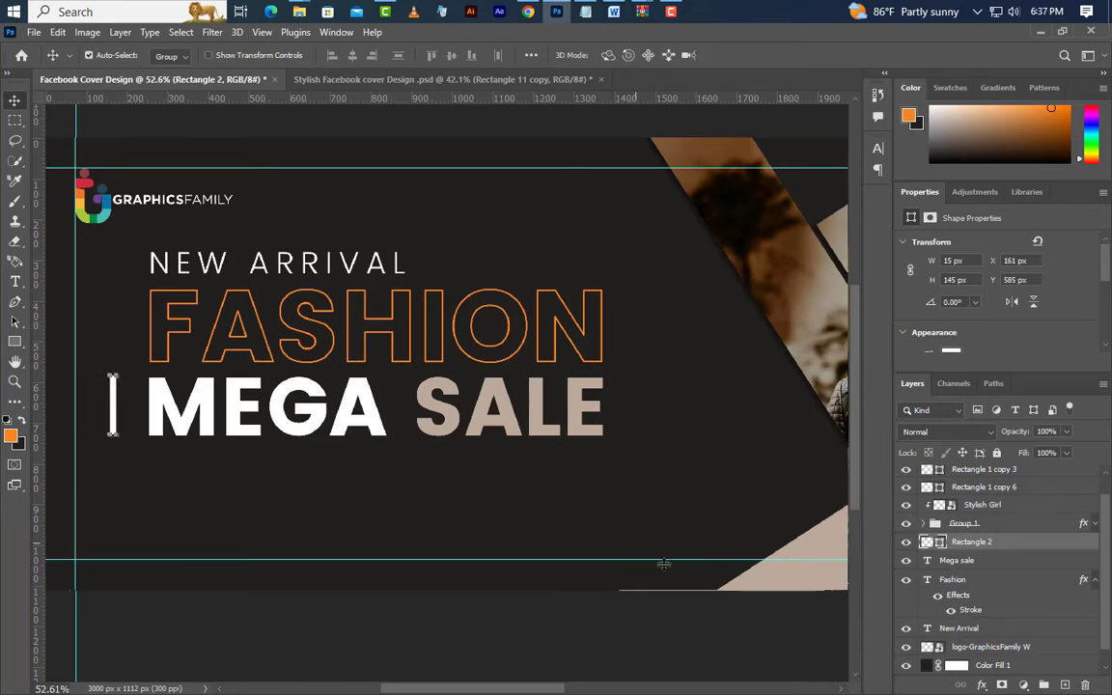
- Duplicate the white bar's layer and set the copy to 8 px wide and 215 px high
{"action": "right_click", "coordinate": [1067, 541]}
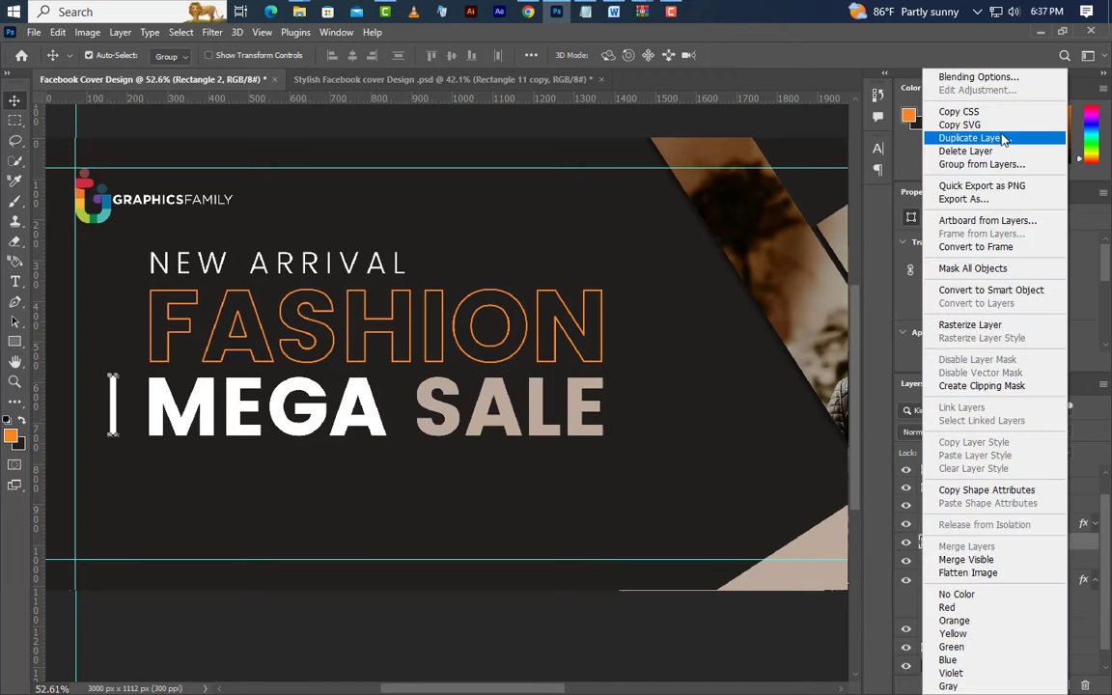
{"action": "left_click", "coordinate": [970, 138]}
{"action": "left_click", "coordinate": [681, 209]}
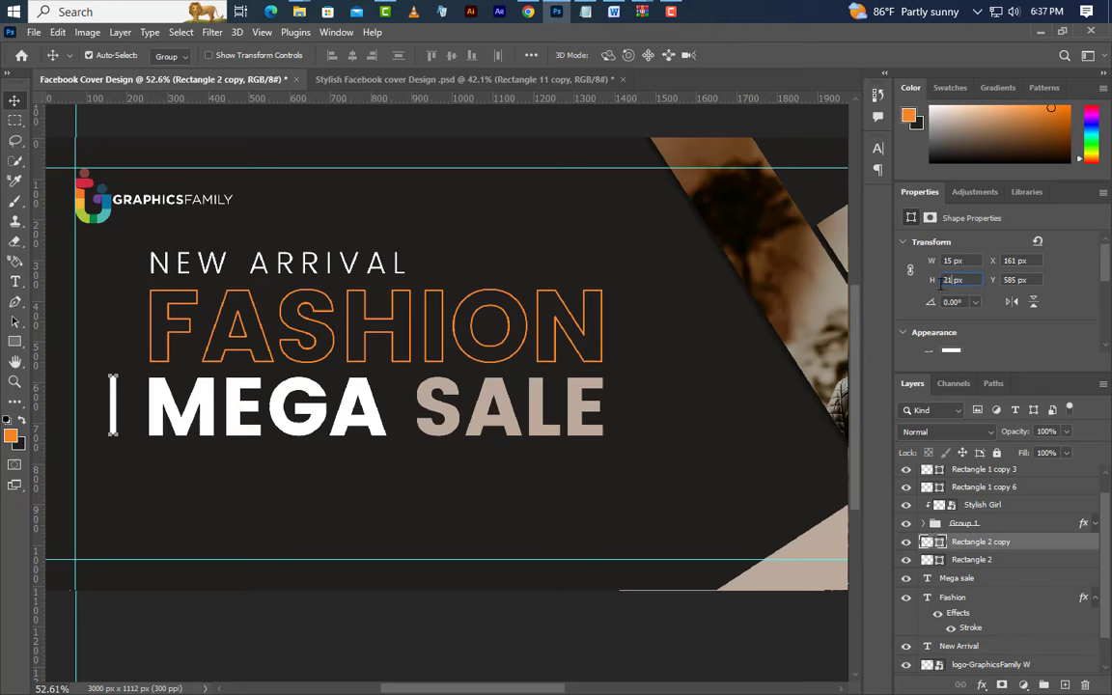
{"action": "left_click_drag", "start_coordinate": [942, 282], "coordinate": [949, 277]}
{"action": "key", "text": "Return"}
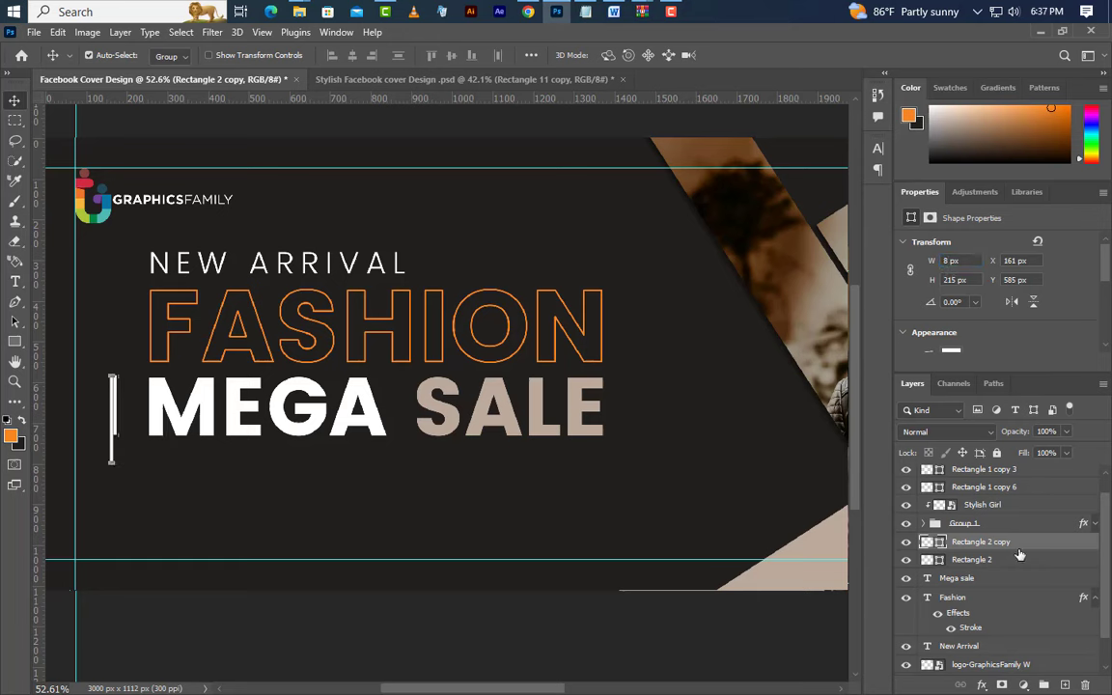
- Change the copied bar's fill to the orange foreground colour
{"action": "double_click", "coordinate": [936, 545]}
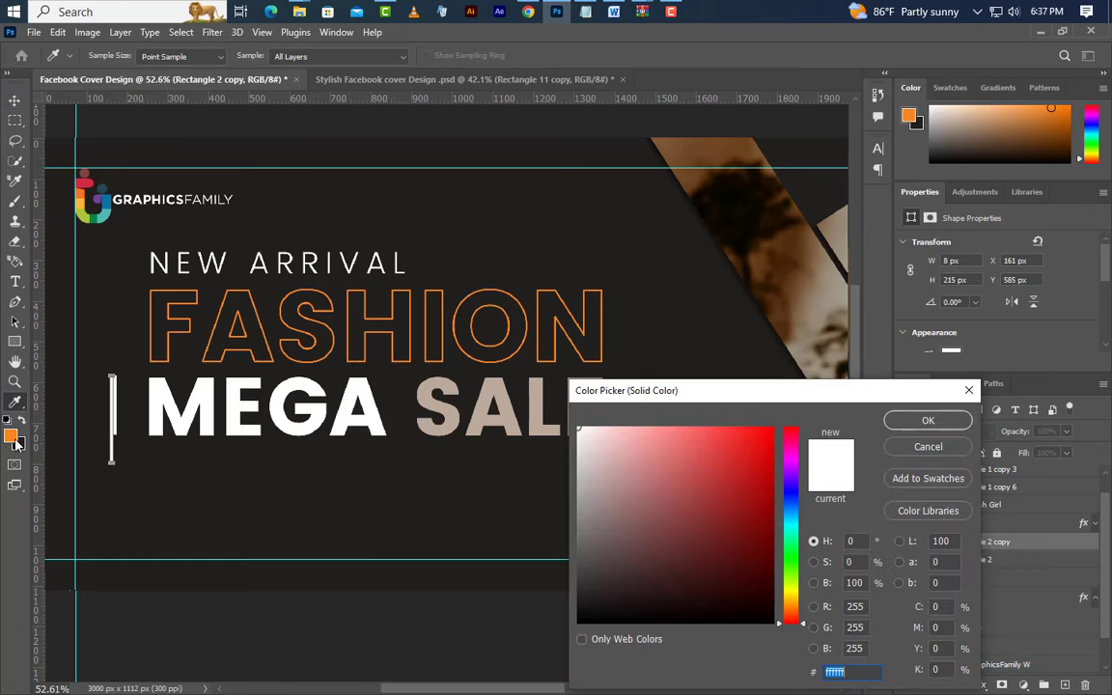
{"action": "left_click", "coordinate": [12, 437]}
{"action": "left_click", "coordinate": [925, 421]}
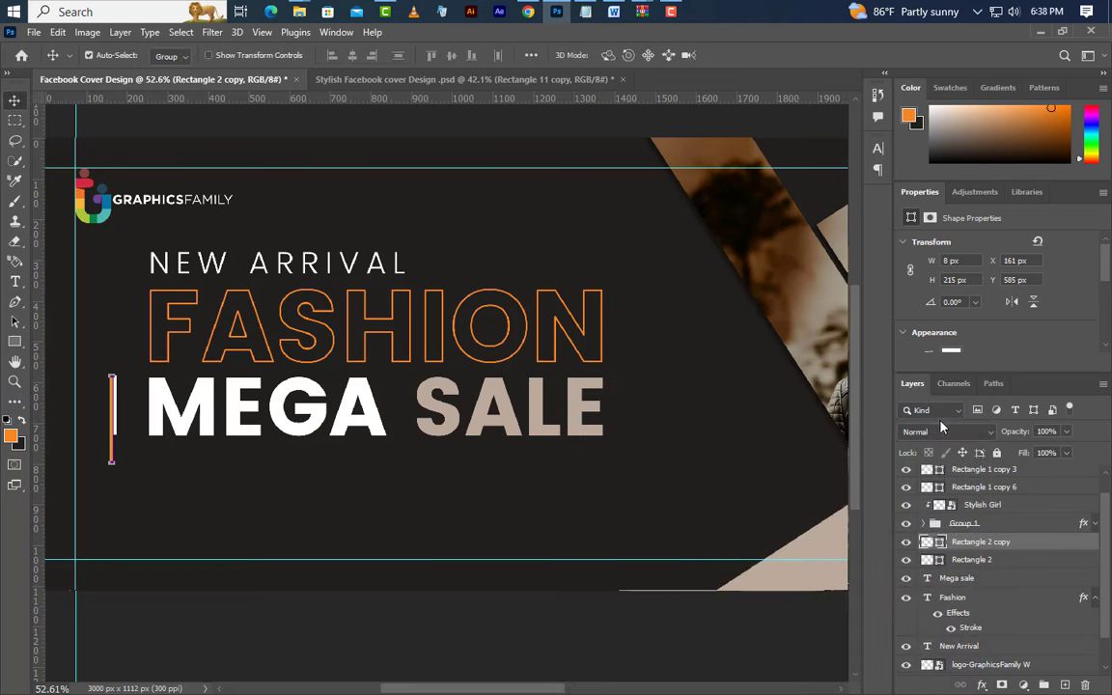
- Centre the orange bar horizontally on the white bar, using the white bar's outline as a selection, and deselect
{"action": "left_click", "coordinate": [939, 563], "text": "ctrl"}
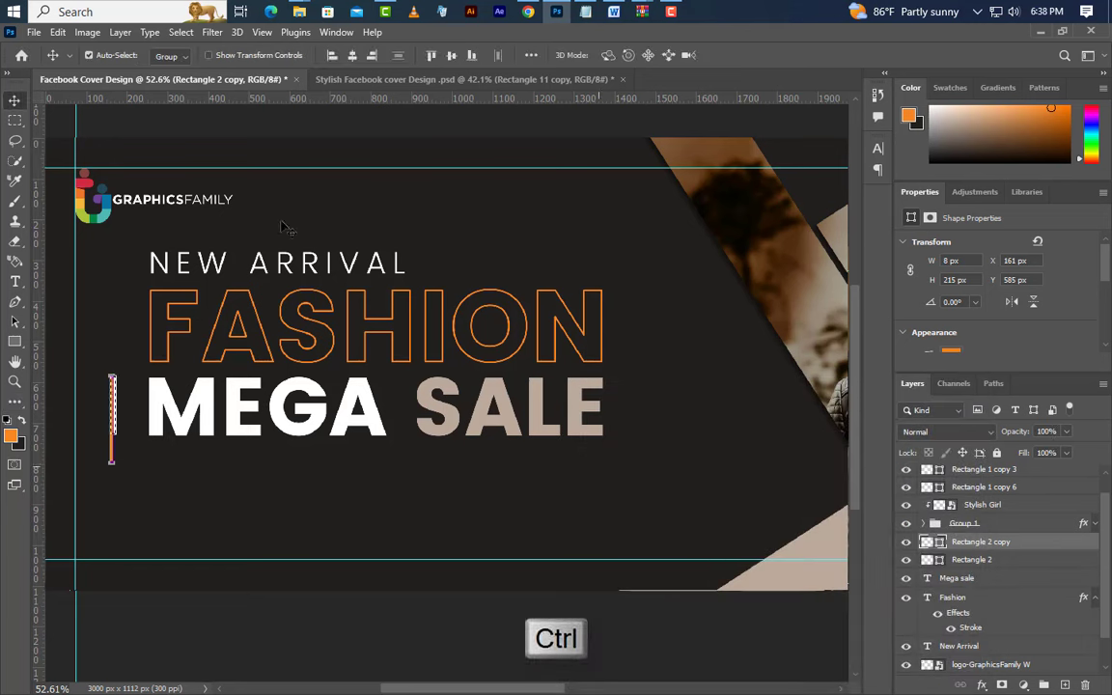
{"action": "left_click", "coordinate": [352, 55]}
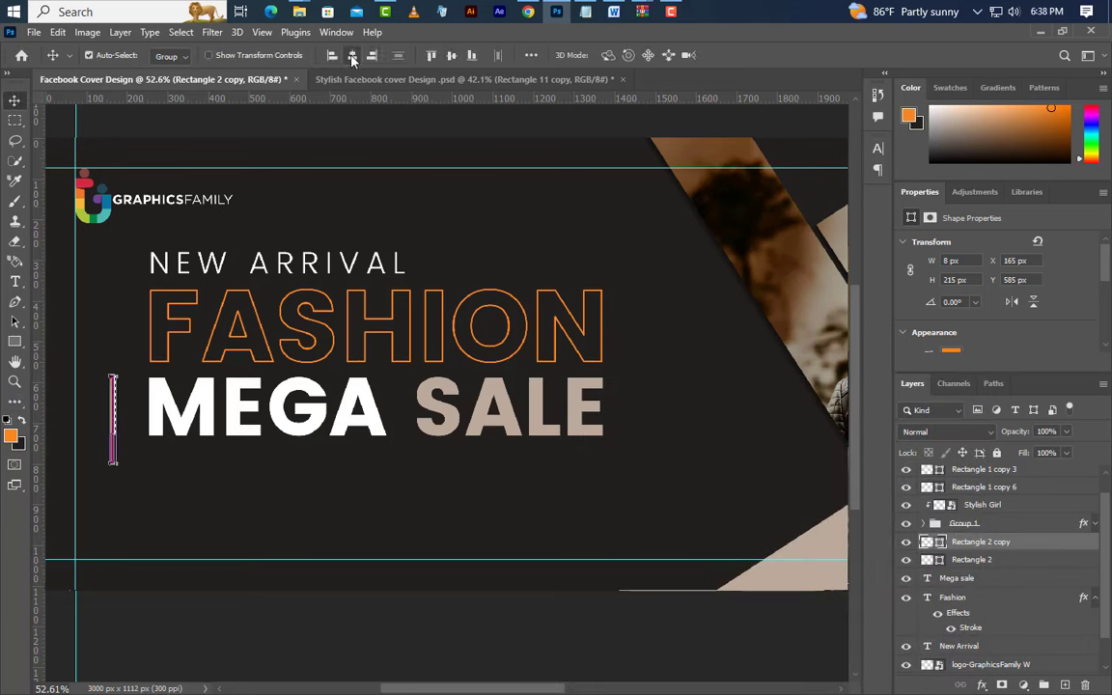
{"action": "key", "text": "ctrl+d"}
- Move the orange bar straight up to Y 371 px beside FASHION, and place its layer below the white bar's layer
{"action": "key", "text": "Up"}
{"action": "key", "text": "Up"}
{"action": "key", "text": "Up"}
{"action": "key", "text": "Up"}
{"action": "key", "text": "Up"}
{"action": "key", "text": "Up"}
{"action": "key", "text": "Up"}
{"action": "key", "text": "Up"}
{"action": "key", "text": "Up"}
{"action": "key", "text": "Up"}
{"action": "key", "text": "Up"}
{"action": "key", "text": "Up"}
{"action": "key", "text": "Up"}
{"action": "key", "text": "Up"}
{"action": "key", "text": "Up"}
{"action": "key", "text": "Up"}
{"action": "key", "text": "Up"}
{"action": "key", "text": "Up"}
{"action": "key", "text": "Up"}
{"action": "key", "text": "Up"}
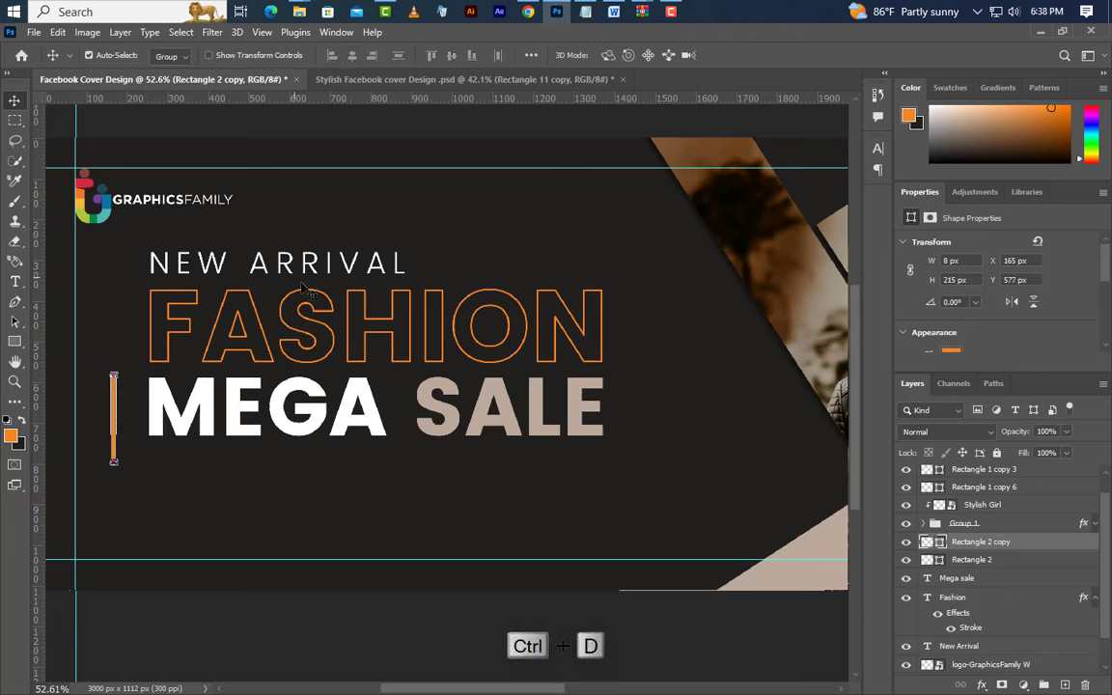
{"action": "key", "text": "Up"}
{"action": "key", "text": "Up"}
{"action": "key", "text": "Up"}
{"action": "key", "text": "Up"}
{"action": "key", "text": "Up"}
{"action": "key", "text": "Up"}
{"action": "key", "text": "Up"}
{"action": "key", "text": "Up"}
{"action": "key", "text": "Up"}
{"action": "key", "text": "Up"}
{"action": "key", "text": "Up"}
{"action": "key", "text": "Up"}
{"action": "key", "text": "Up"}
{"action": "key", "text": "Up"}
{"action": "key", "text": "Up"}
{"action": "key", "text": "Up"}
{"action": "key", "text": "Up"}
{"action": "key", "text": "Up"}
{"action": "key", "text": "Up"}
{"action": "key", "text": "Up"}
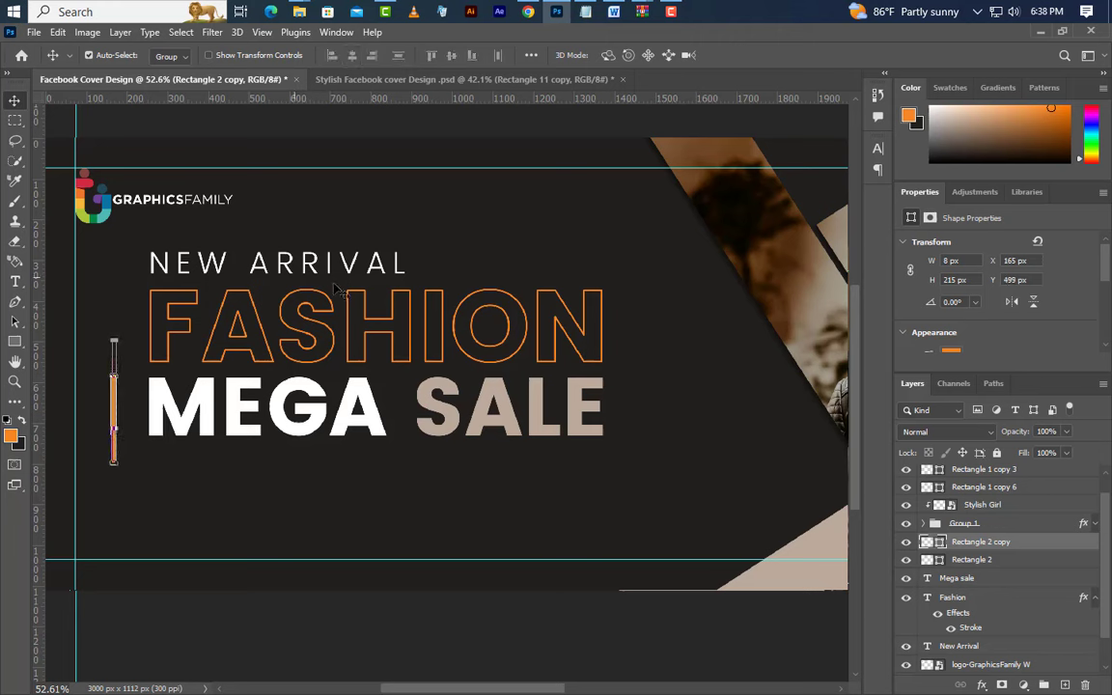
{"action": "key", "text": "Up"}
{"action": "key", "text": "Up"}
{"action": "key", "text": "Up"}
{"action": "key", "text": "Up"}
{"action": "key", "text": "Up"}
{"action": "key", "text": "Up"}
{"action": "key", "text": "Up"}
{"action": "key", "text": "Up"}
{"action": "key", "text": "Up"}
{"action": "key", "text": "Up"}
{"action": "key", "text": "Up"}
{"action": "key", "text": "Up"}
{"action": "key", "text": "Up"}
{"action": "key", "text": "Up"}
{"action": "key", "text": "Up"}
{"action": "key", "text": "Up"}
{"action": "key", "text": "Up"}
{"action": "key", "text": "Up"}
{"action": "key", "text": "Up"}
{"action": "key", "text": "Up"}
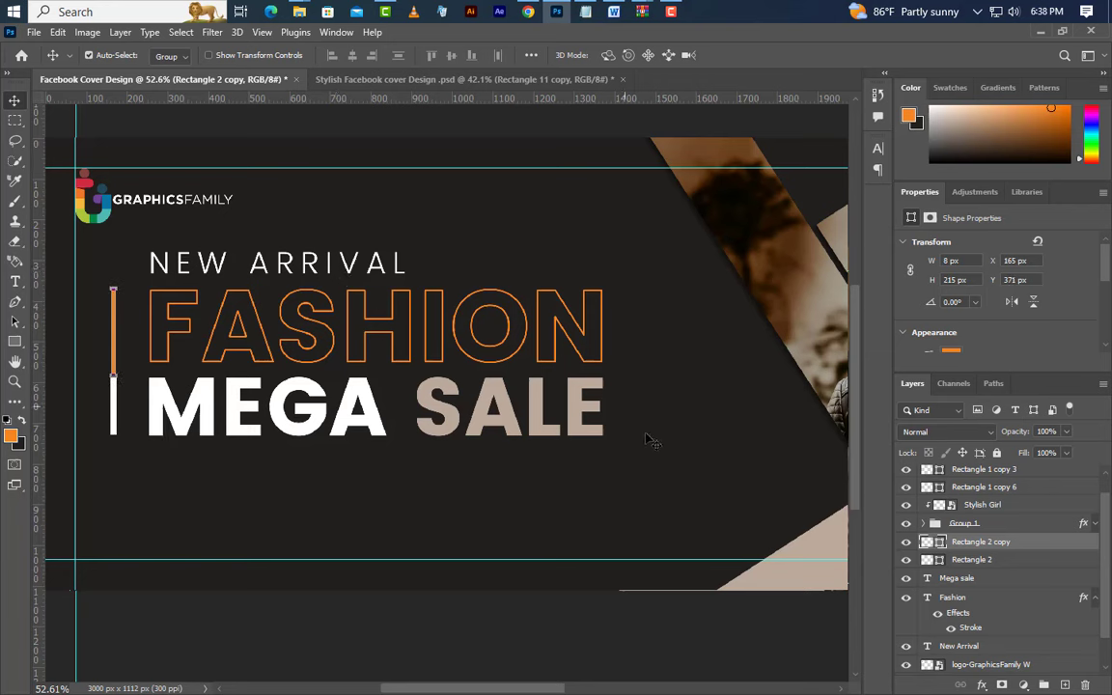
{"action": "left_click_drag", "start_coordinate": [1042, 548], "coordinate": [1038, 570]}
- Draw an orange rectangle below MEGA SALE, starting at the vertical guide, and set it to 290 px wide and 83 px high
{"action": "left_click", "coordinate": [14, 341]}
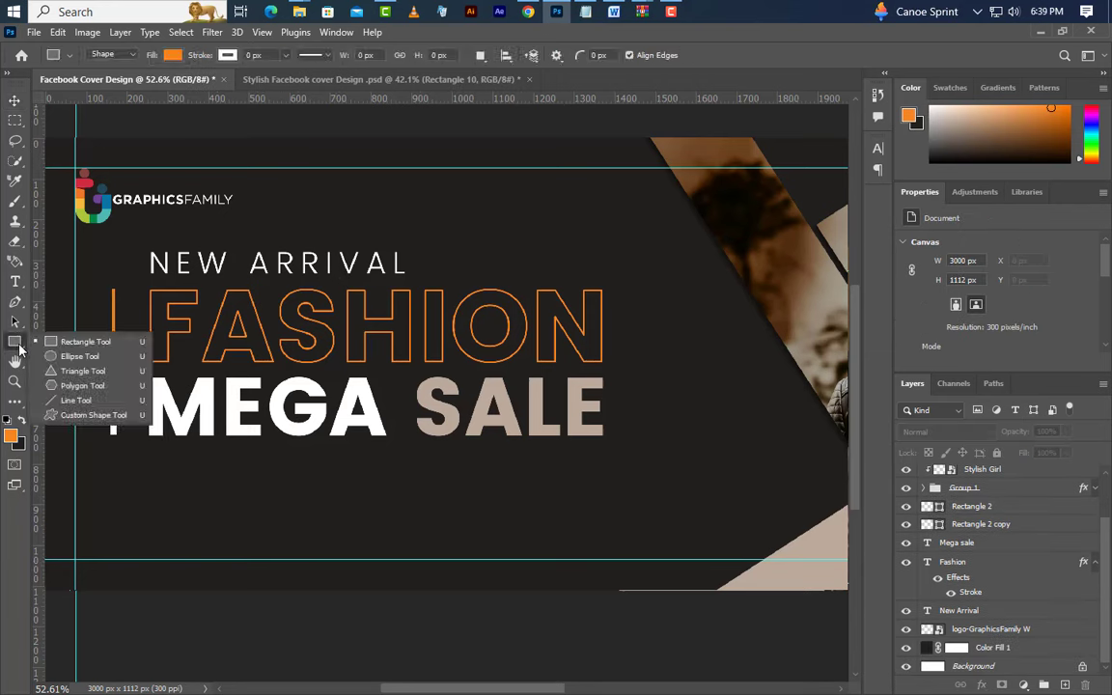
{"action": "left_click", "coordinate": [59, 340]}
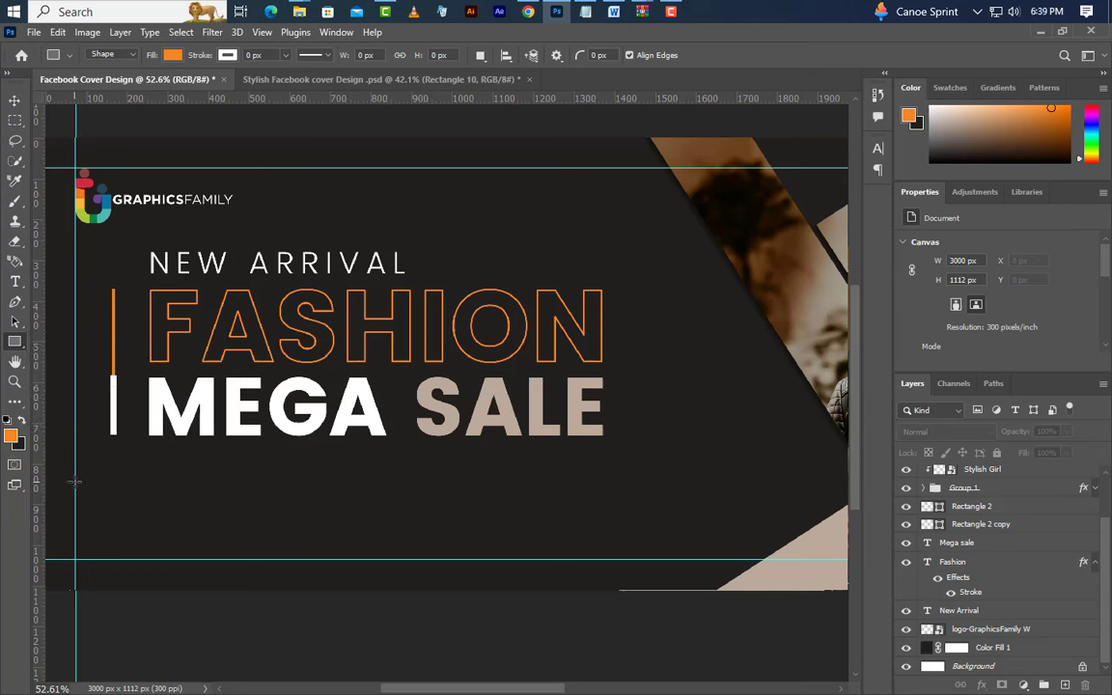
{"action": "mouse_move", "coordinate": [75, 483]}
{"action": "left_mouse_down"}
{"action": "mouse_move", "coordinate": [169, 494]}
{"action": "mouse_move", "coordinate": [184, 515]}
{"action": "left_mouse_up"}
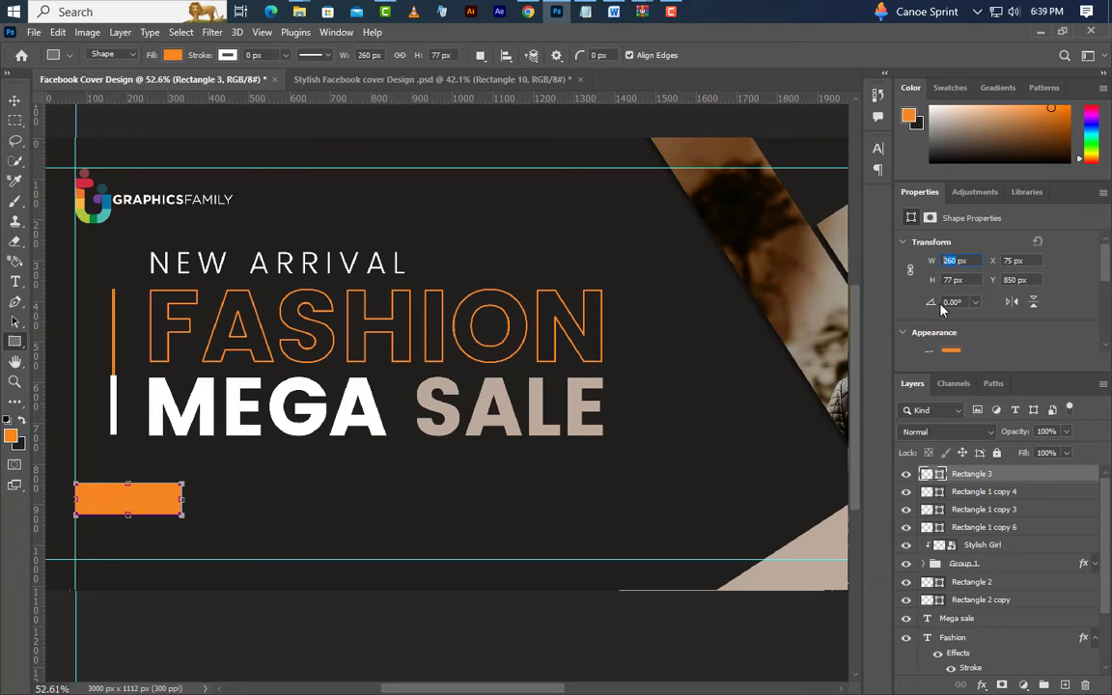
{"action": "type", "text": "290"}
{"action": "key", "text": "Return"}
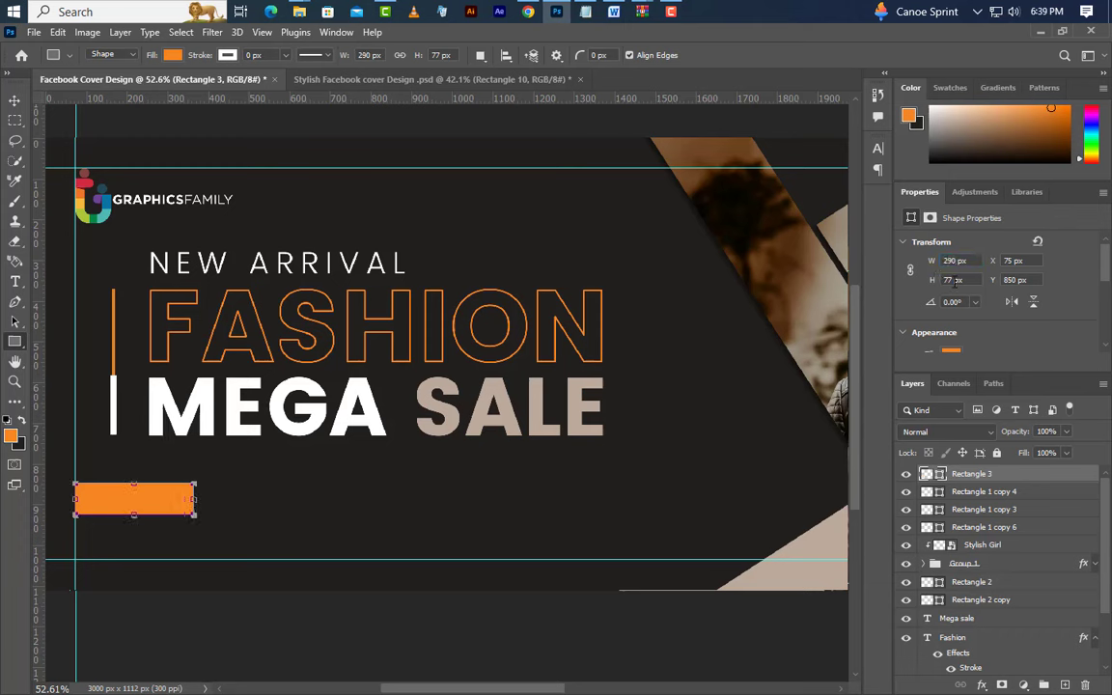
{"action": "type", "text": "83"}
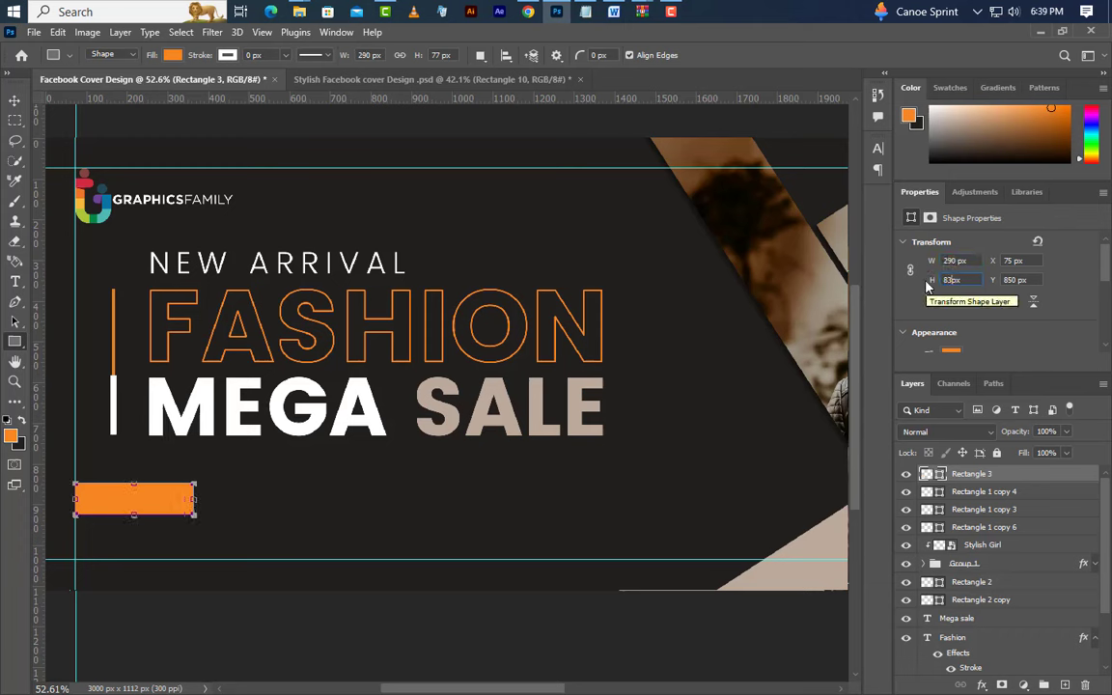
{"action": "key", "text": "Return"}
- Round all four corners of the orange rectangle to a 41.5 px radius
{"action": "scroll", "coordinate": [1004, 318], "scroll_direction": "down", "scroll_amount": 3}
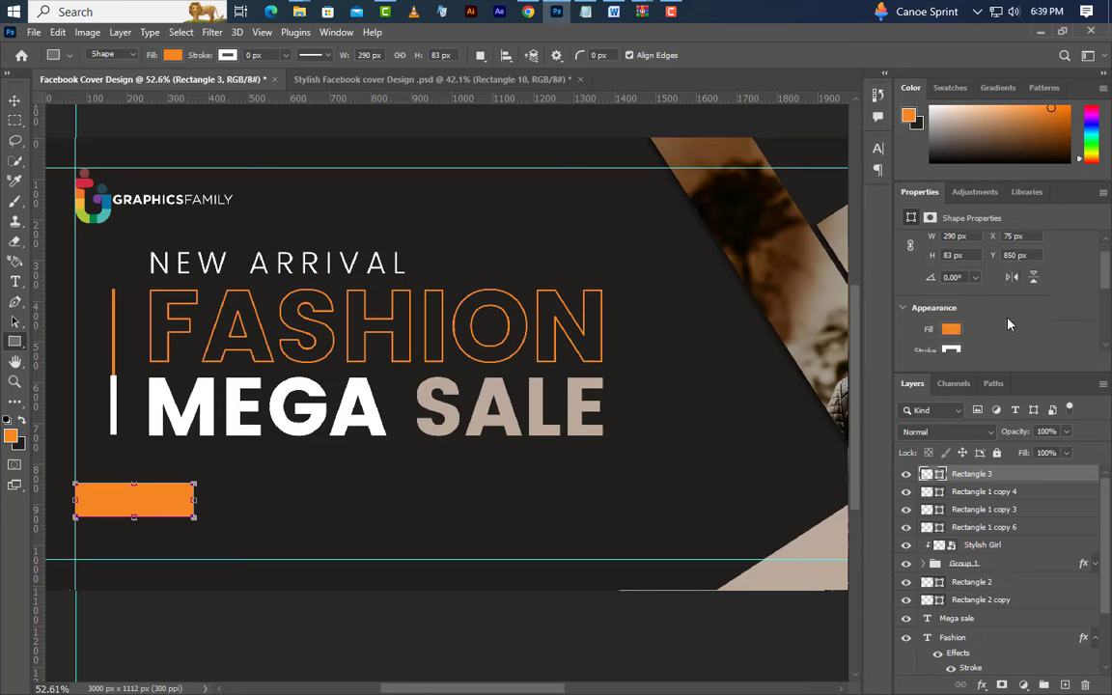
{"action": "scroll", "coordinate": [988, 332], "scroll_direction": "down", "scroll_amount": 2}
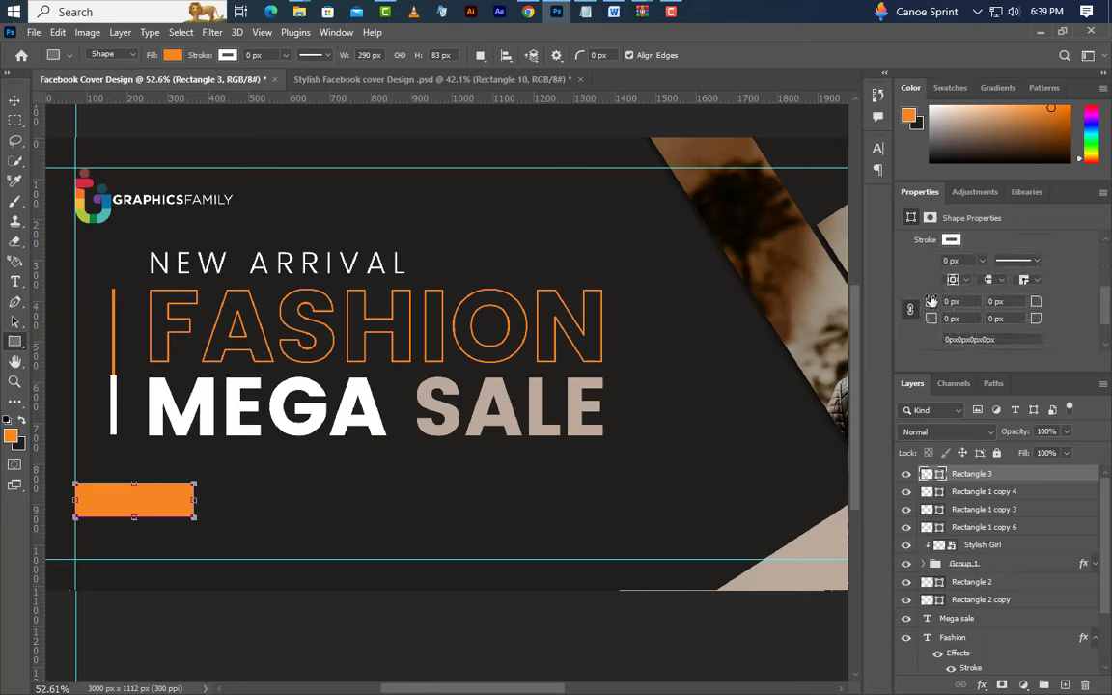
{"action": "left_click_drag", "start_coordinate": [933, 301], "coordinate": [1106, 315]}
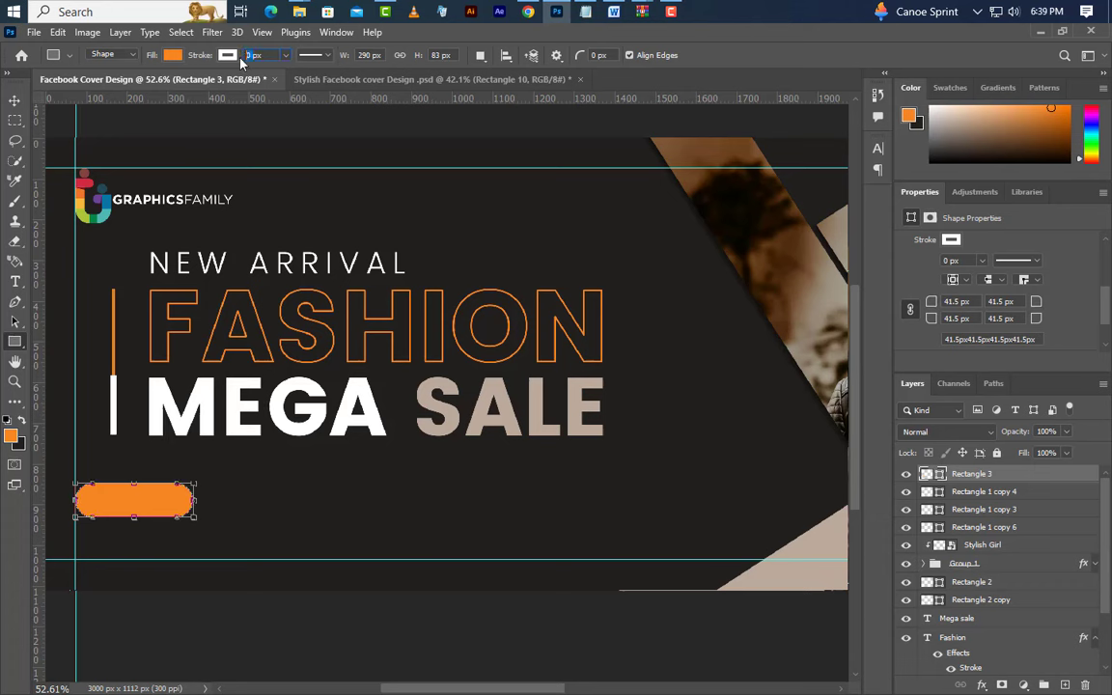
- Give the rounded rectangle a 3 px white stroke and remove its fill
{"action": "type", "text": "3"}
{"action": "key", "text": "Return"}
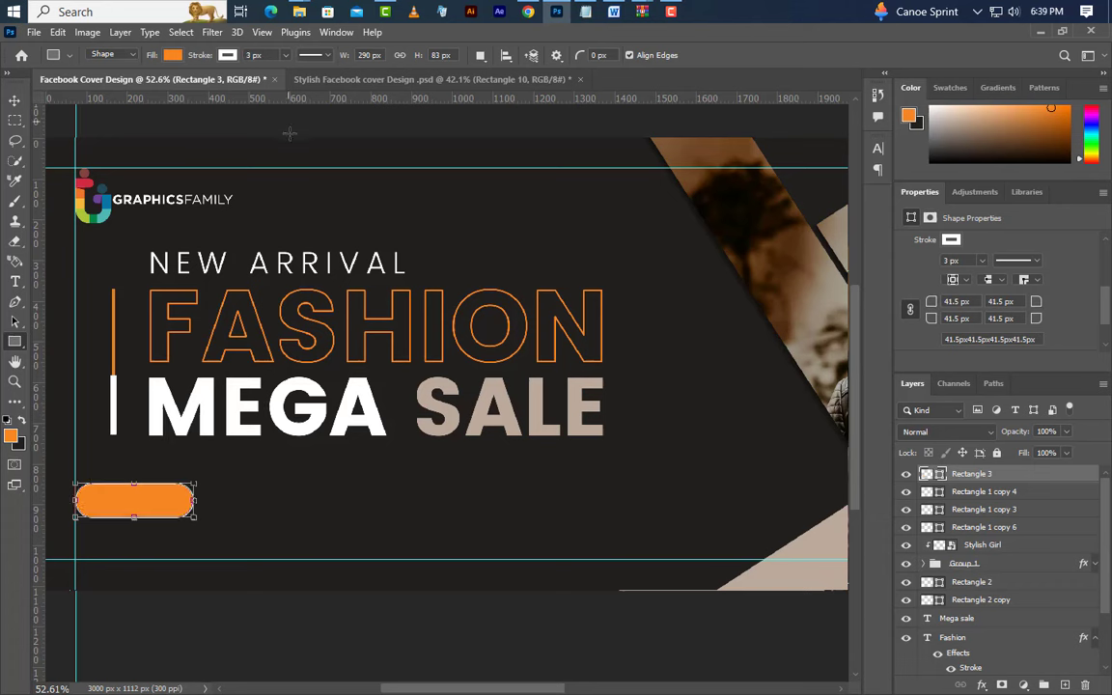
{"action": "left_click", "coordinate": [172, 56]}
{"action": "left_click", "coordinate": [75, 80]}
{"action": "left_click", "coordinate": [15, 101]}
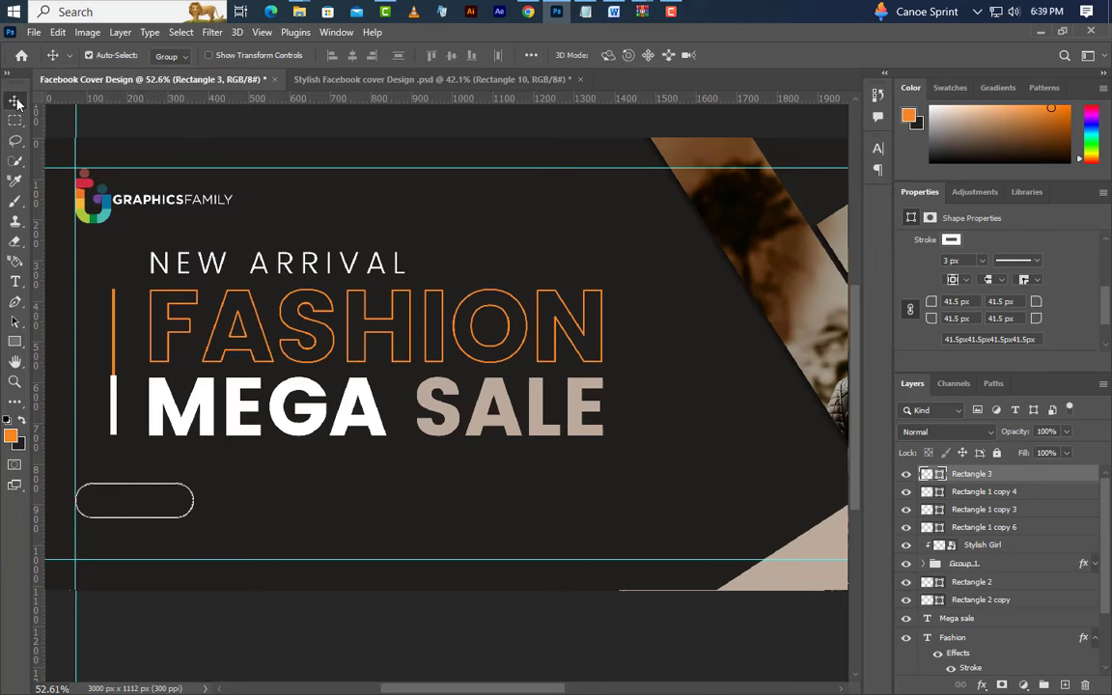
- Apply a Color Overlay in orange fd8e2a to the outlined rounded rectangle
{"action": "double_click", "coordinate": [1058, 476]}
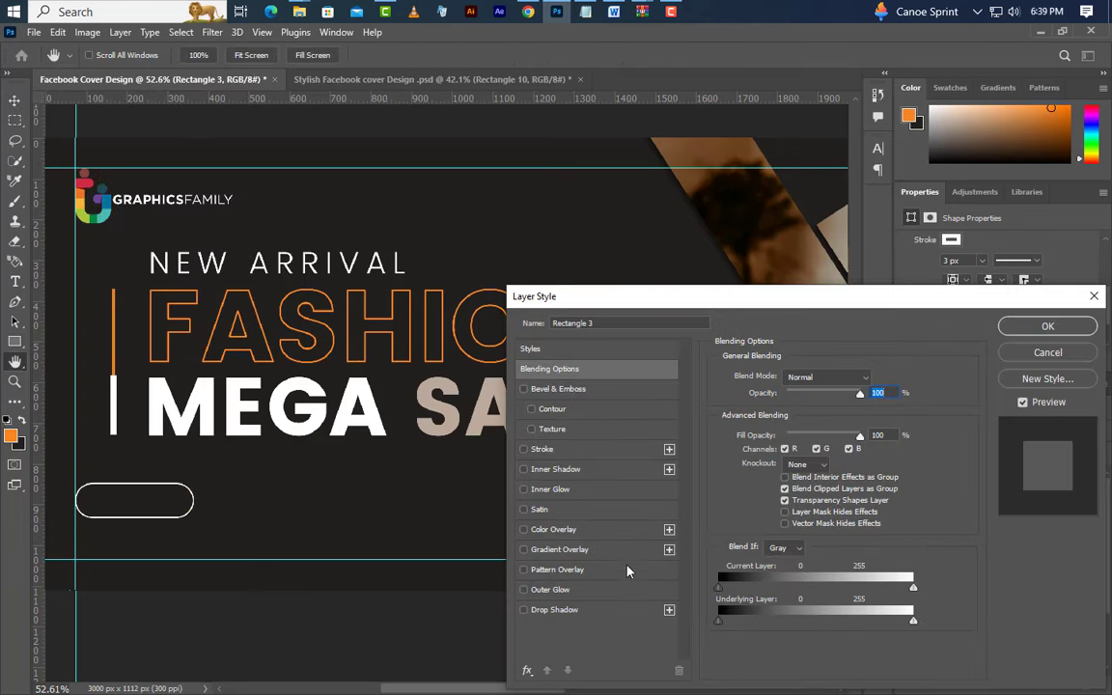
{"action": "left_click", "coordinate": [597, 529]}
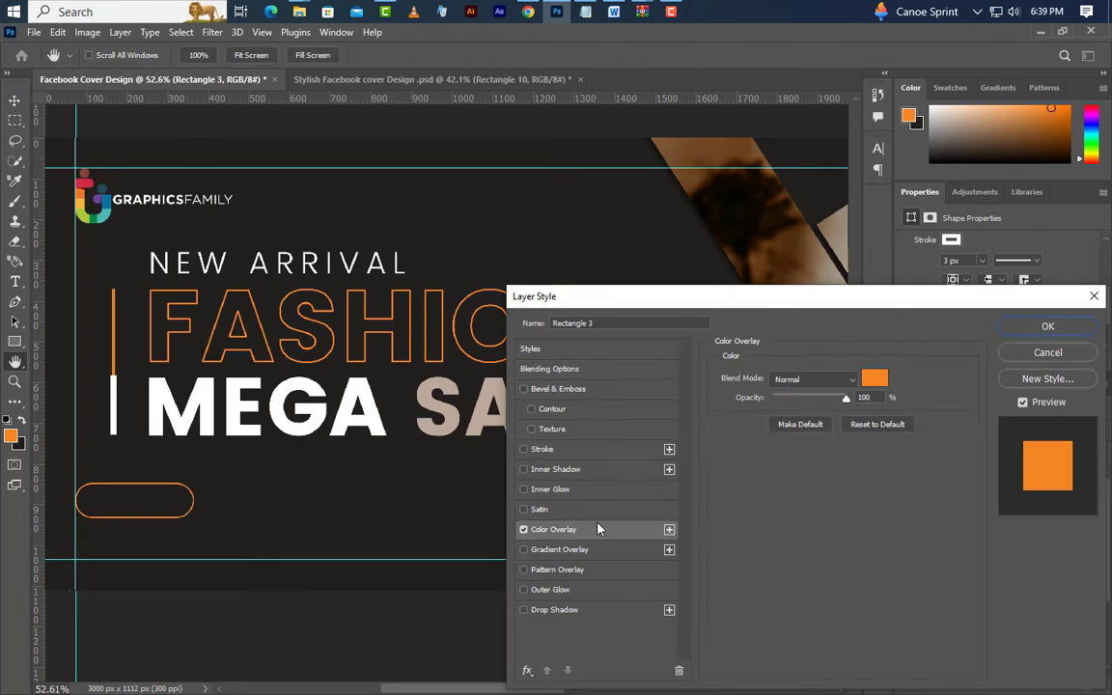
{"action": "left_click", "coordinate": [875, 378]}
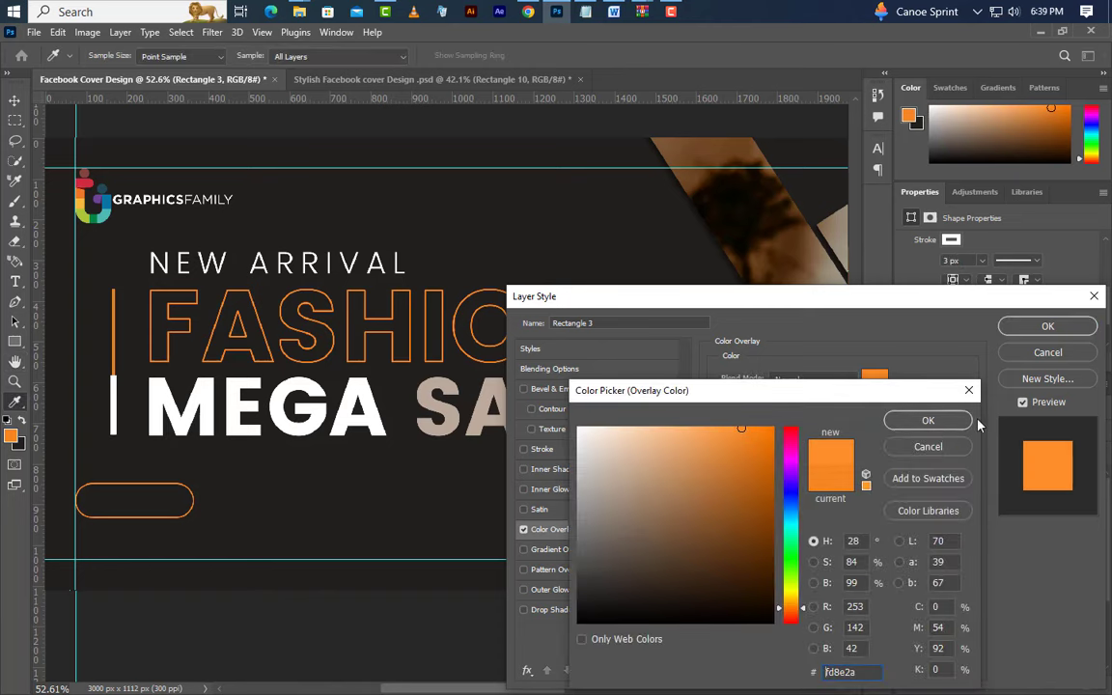
{"action": "left_click", "coordinate": [928, 420]}
{"action": "left_click", "coordinate": [1047, 326]}
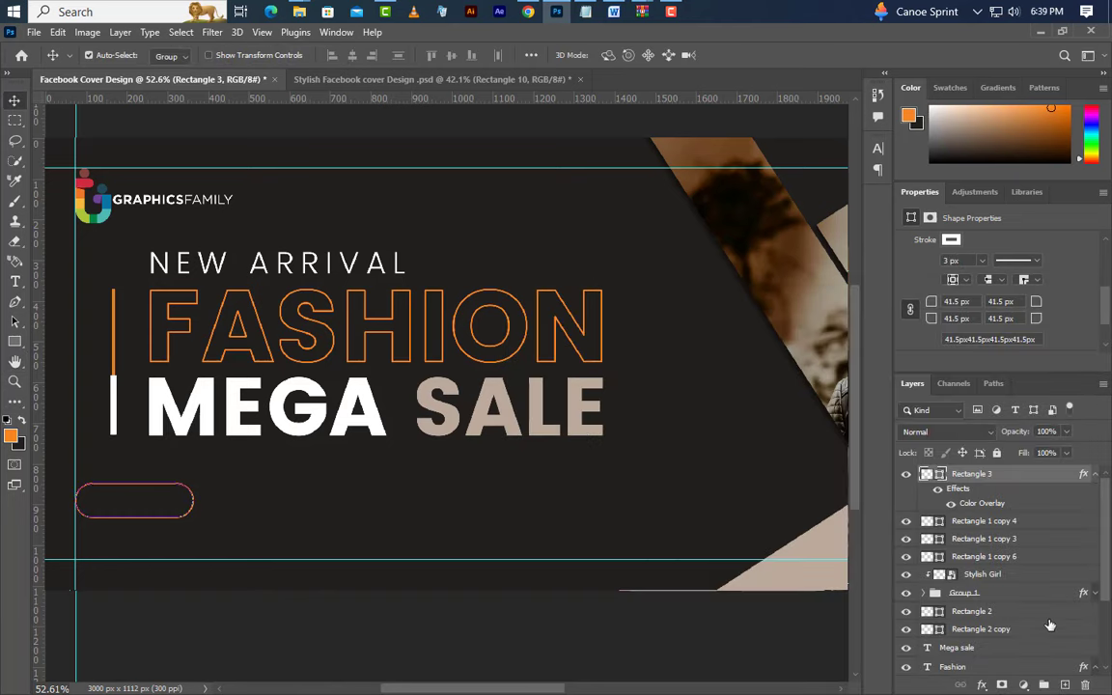
- Add the text SHOP NOW in white Poppins SemiBold on a new layer over the rounded outline
{"action": "left_click", "coordinate": [1065, 684]}
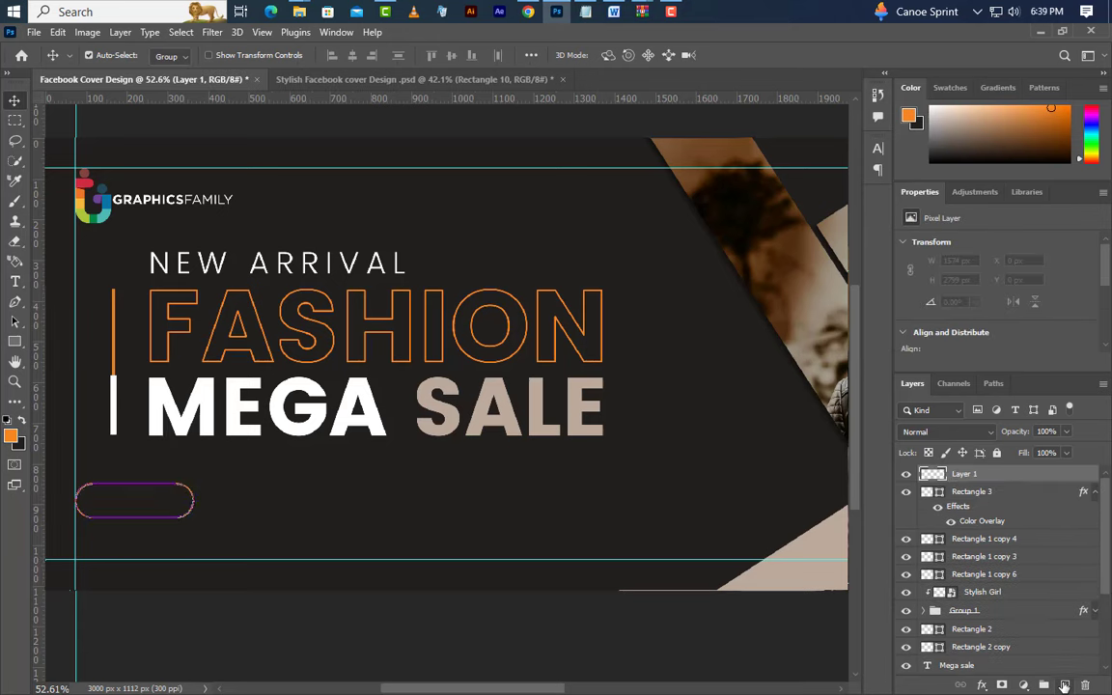
{"action": "left_click", "coordinate": [13, 283]}
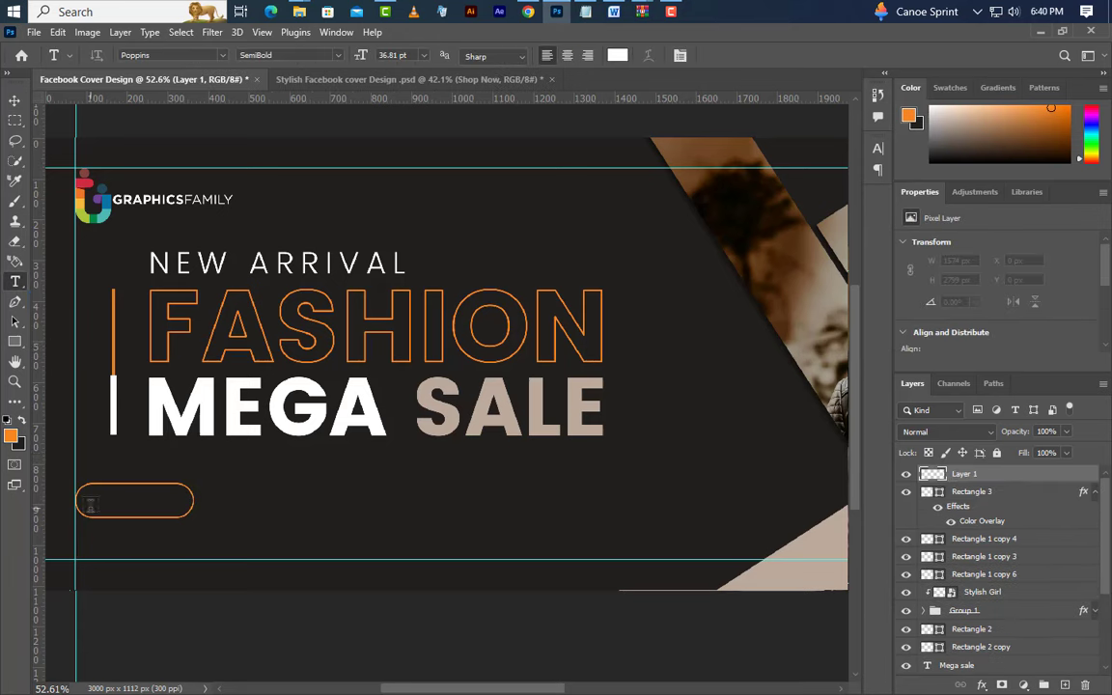
{"action": "left_click", "coordinate": [173, 529]}
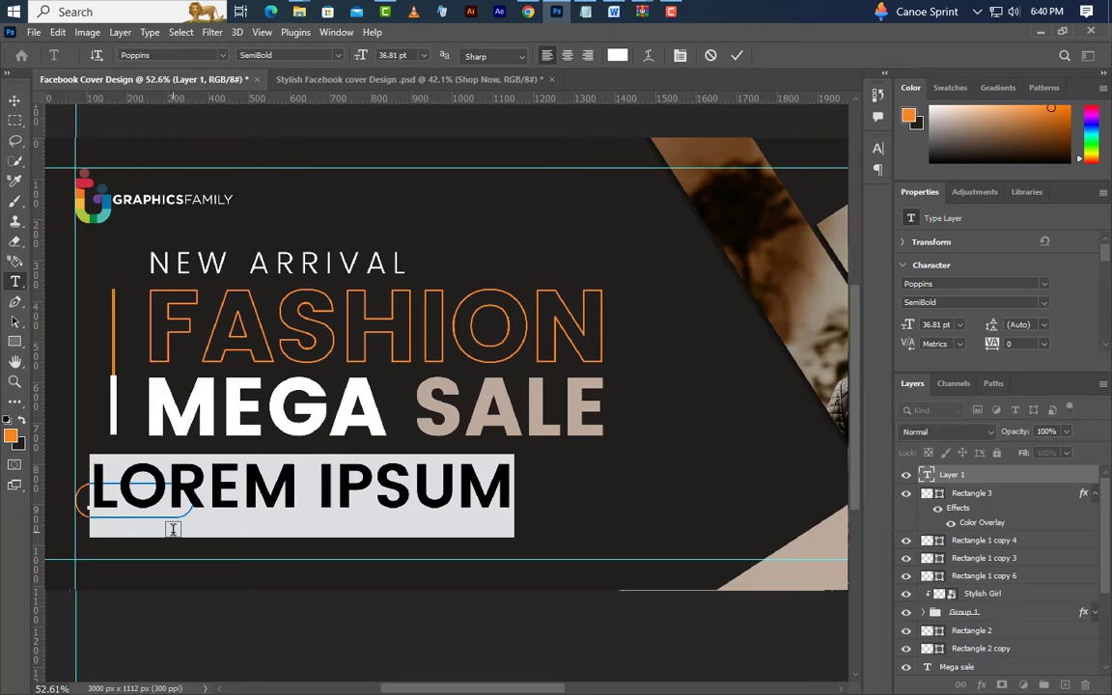
{"action": "type", "text": "SHOP"}
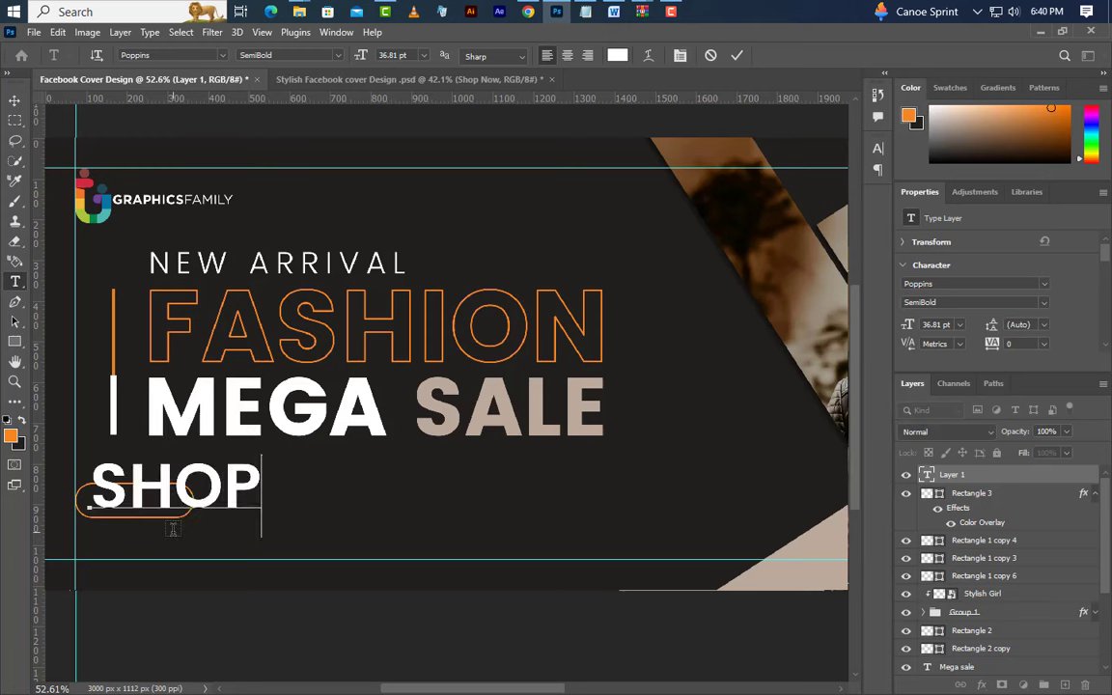
{"action": "type", "text": " NOW"}
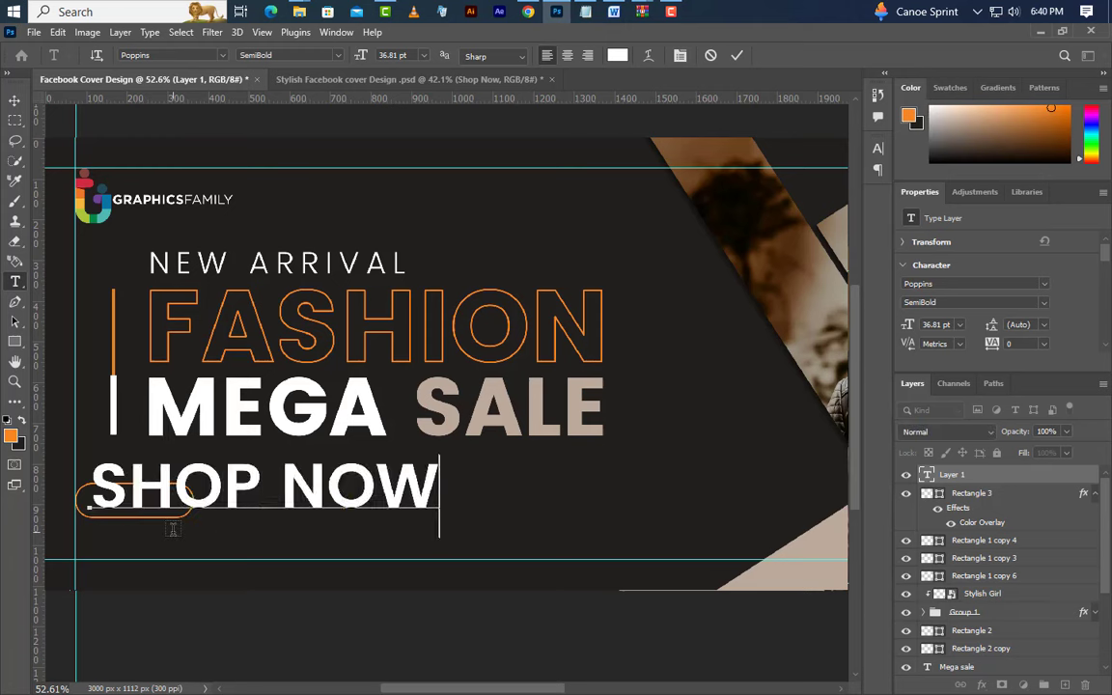
{"action": "left_click", "coordinate": [736, 55]}
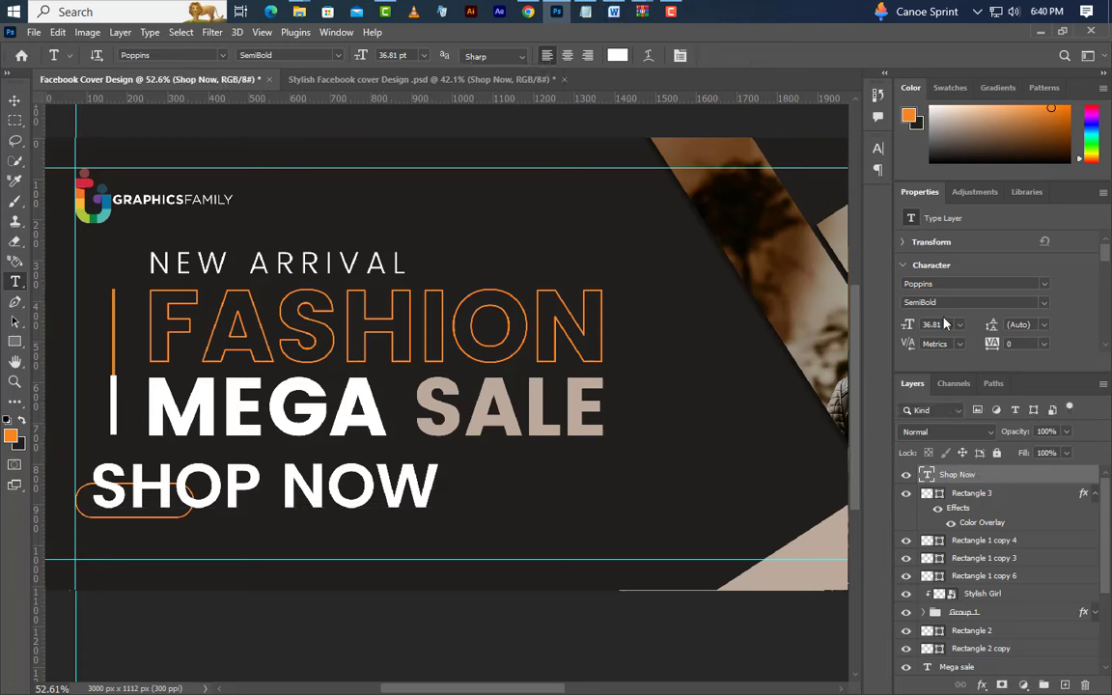
- Set the SHOP NOW text size to 9.5 pt
{"action": "left_click_drag", "start_coordinate": [942, 325], "coordinate": [908, 328]}
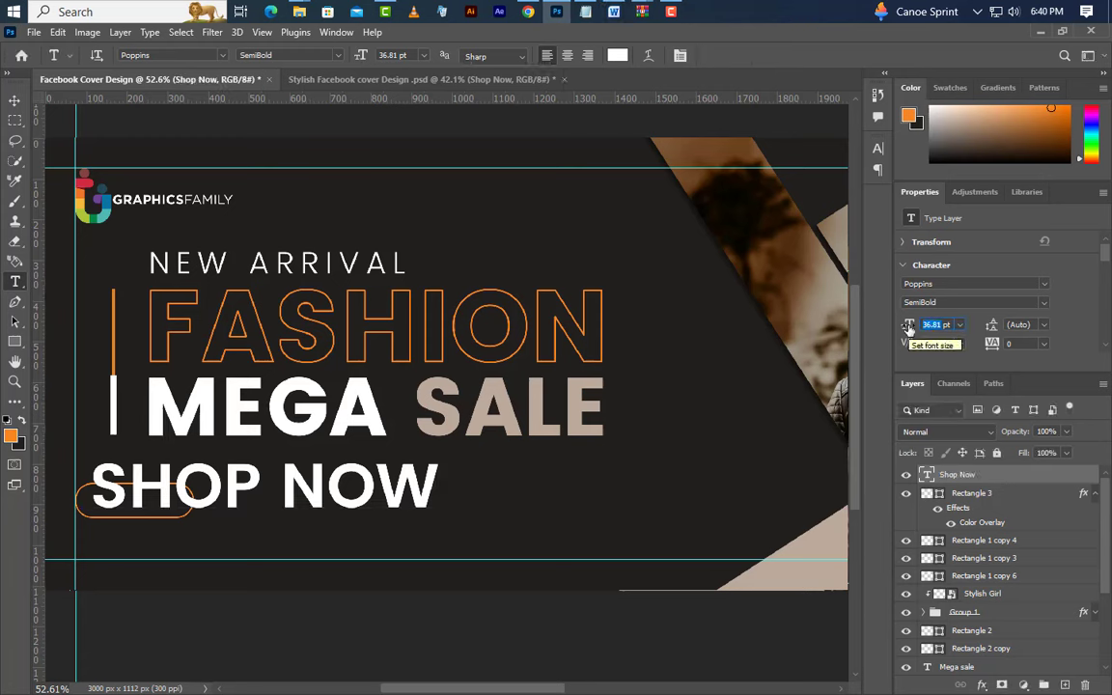
{"action": "type", "text": "9.5"}
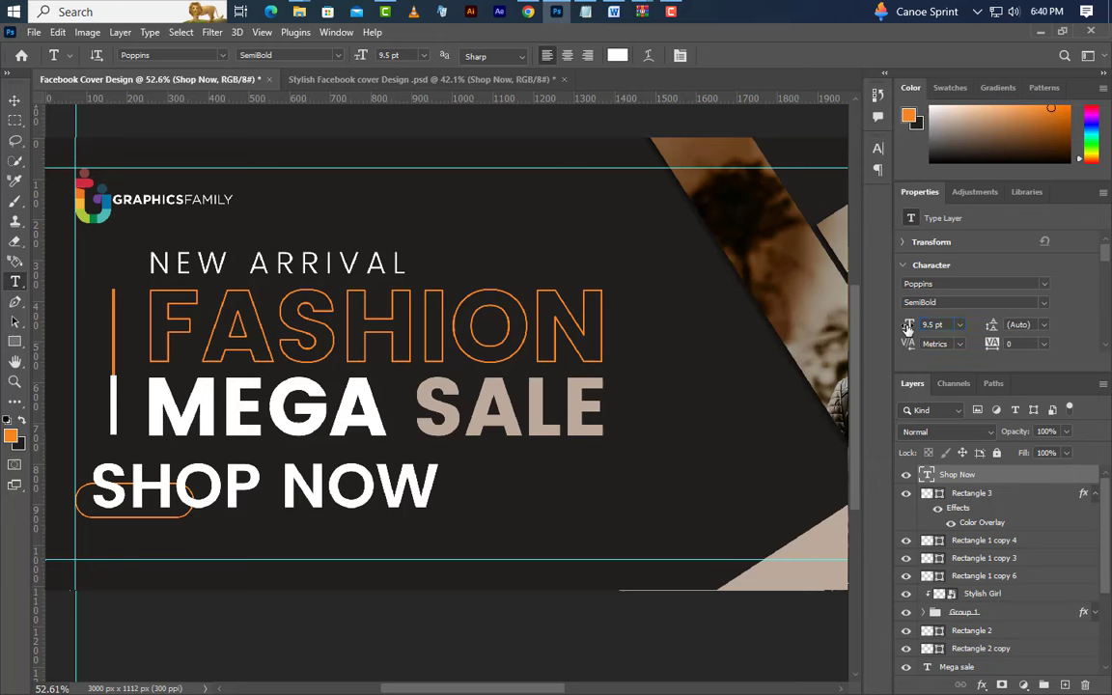
{"action": "key", "text": "Return"}
- Center the SHOP NOW text horizontally and vertically inside the rounded outline, using the outline's shape as the selection, and deselect
{"action": "left_click", "coordinate": [927, 494], "text": "ctrl"}
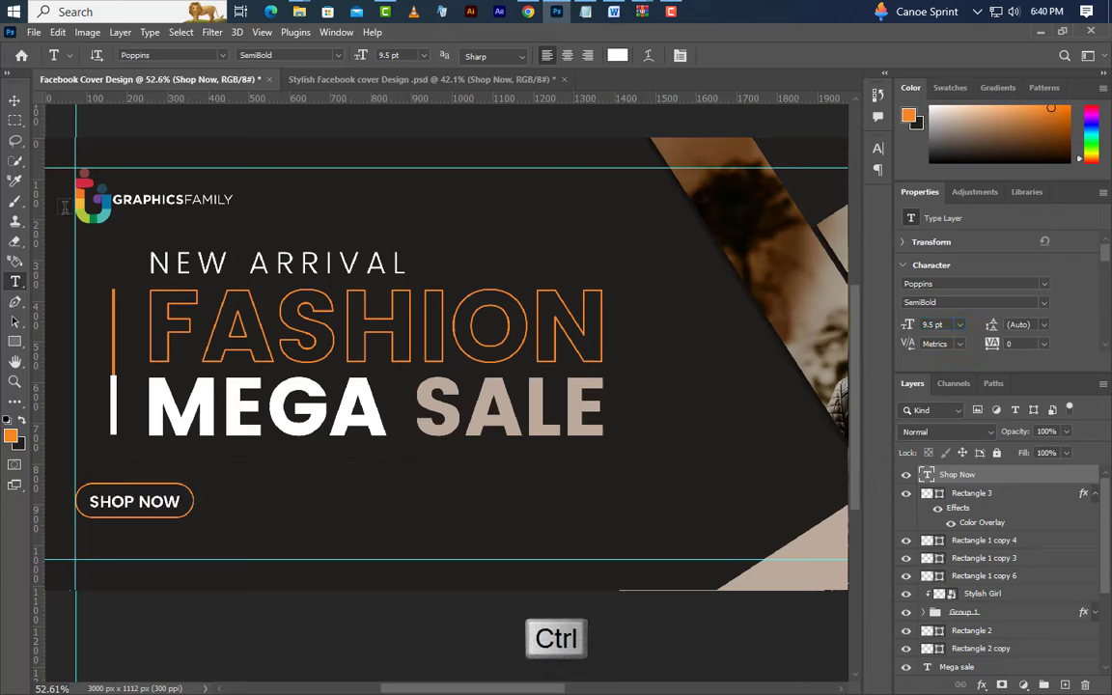
{"action": "left_click", "coordinate": [353, 56]}
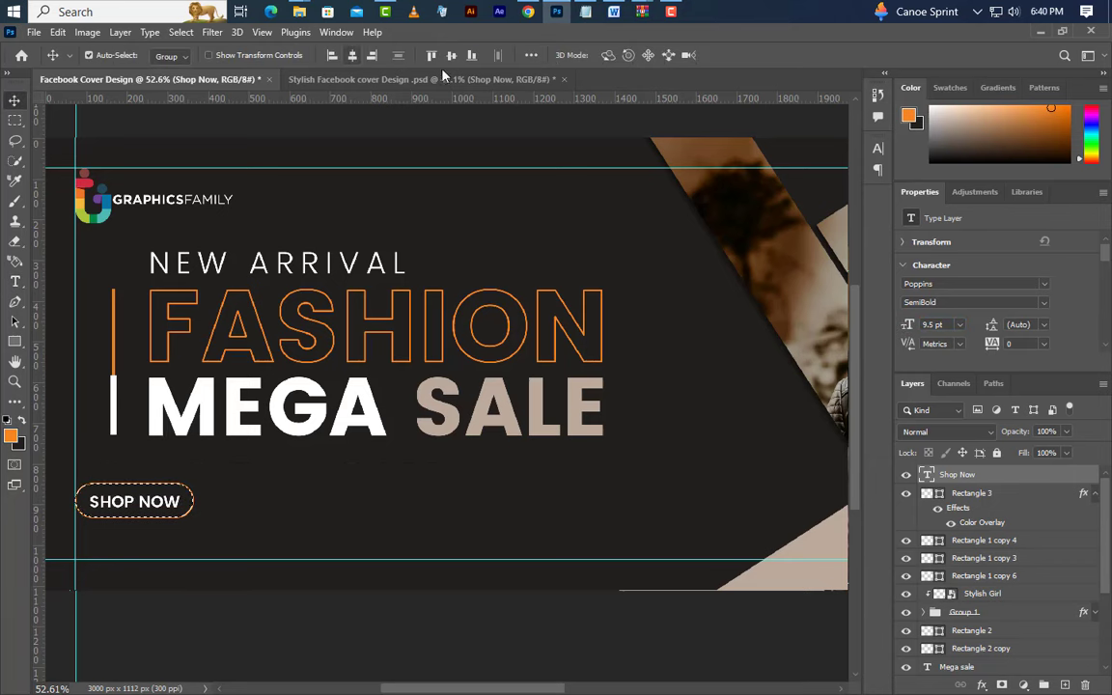
{"action": "left_click", "coordinate": [451, 56]}
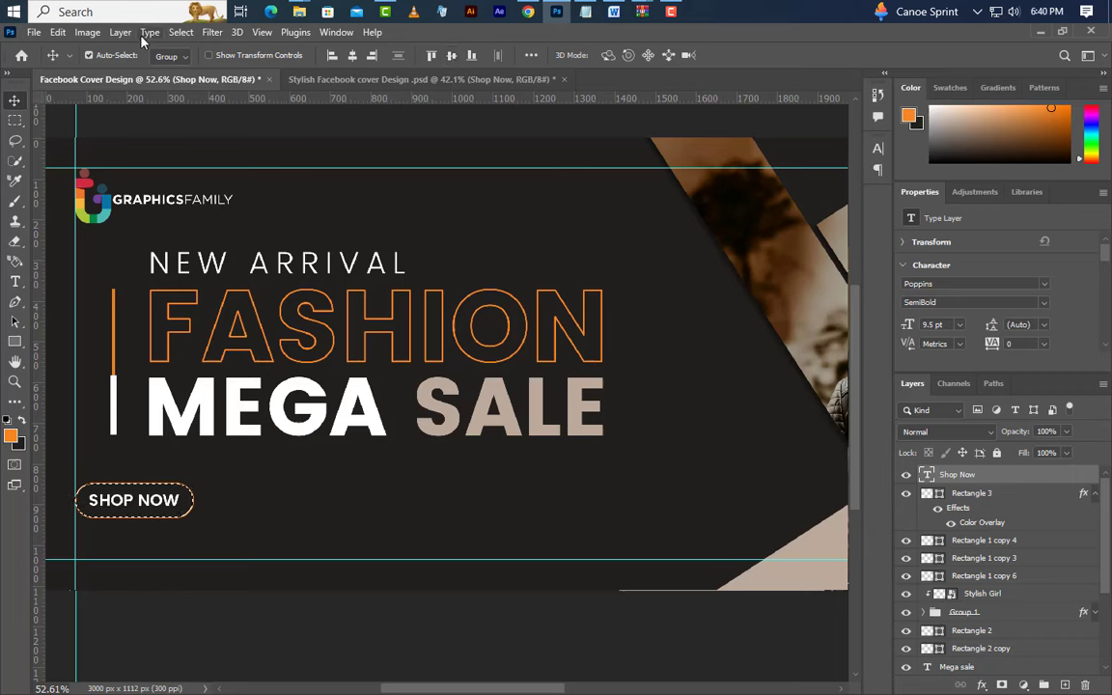
{"action": "left_click", "coordinate": [181, 32]}
{"action": "left_click", "coordinate": [190, 62]}
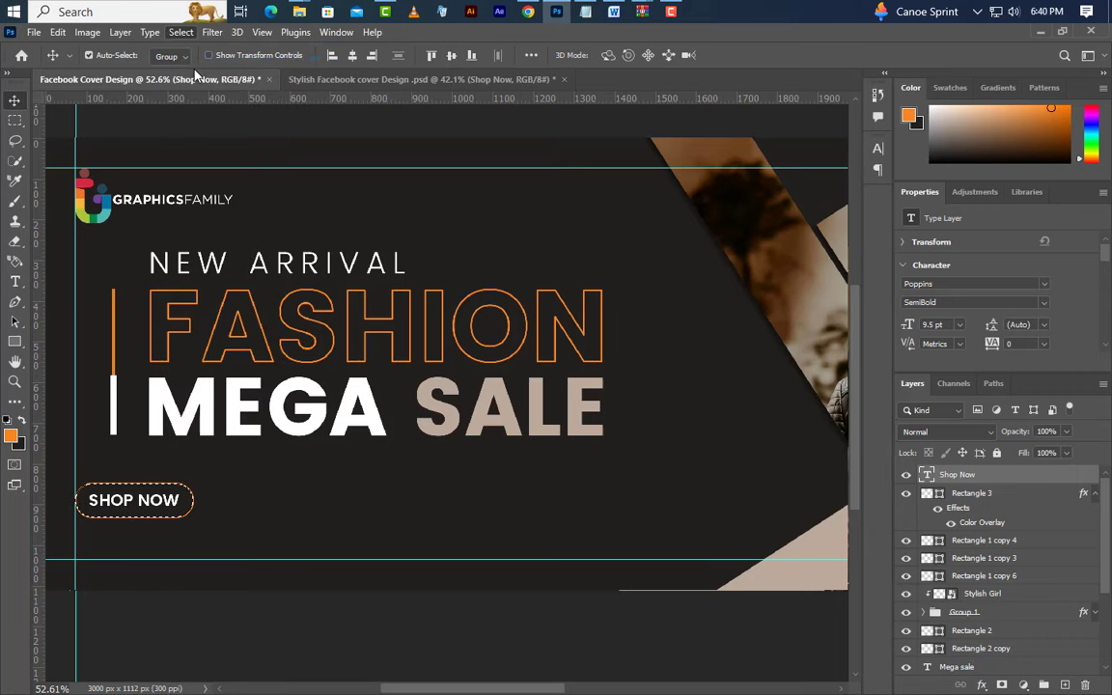
{"action": "left_click", "coordinate": [14, 280]}
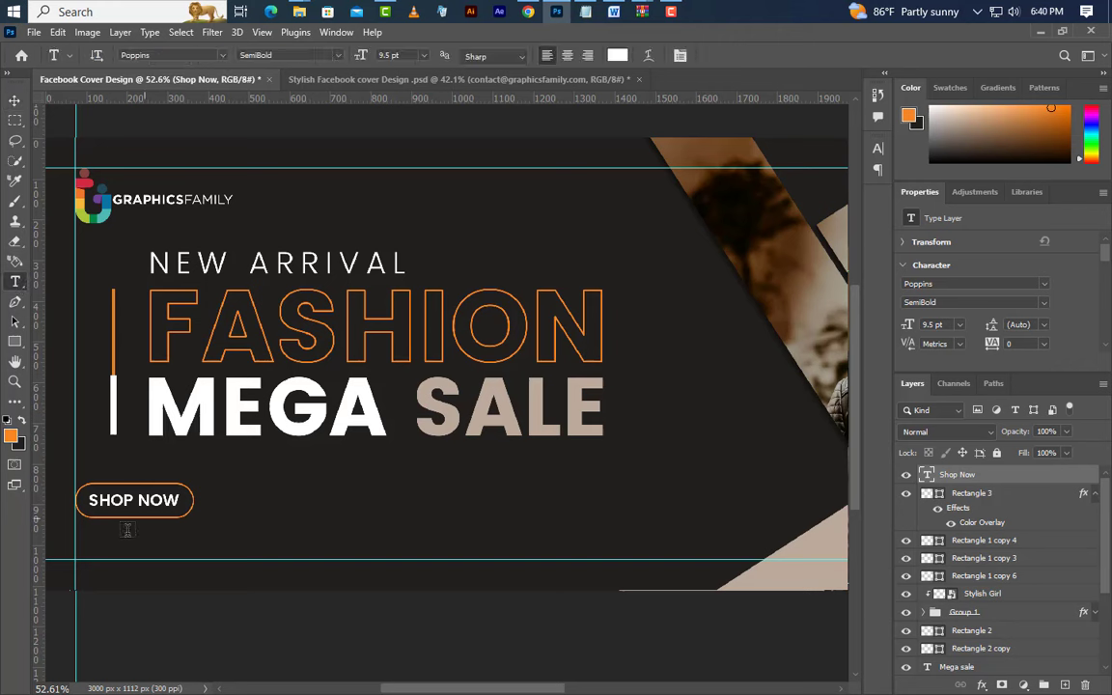
{"action": "left_click", "coordinate": [74, 542]}
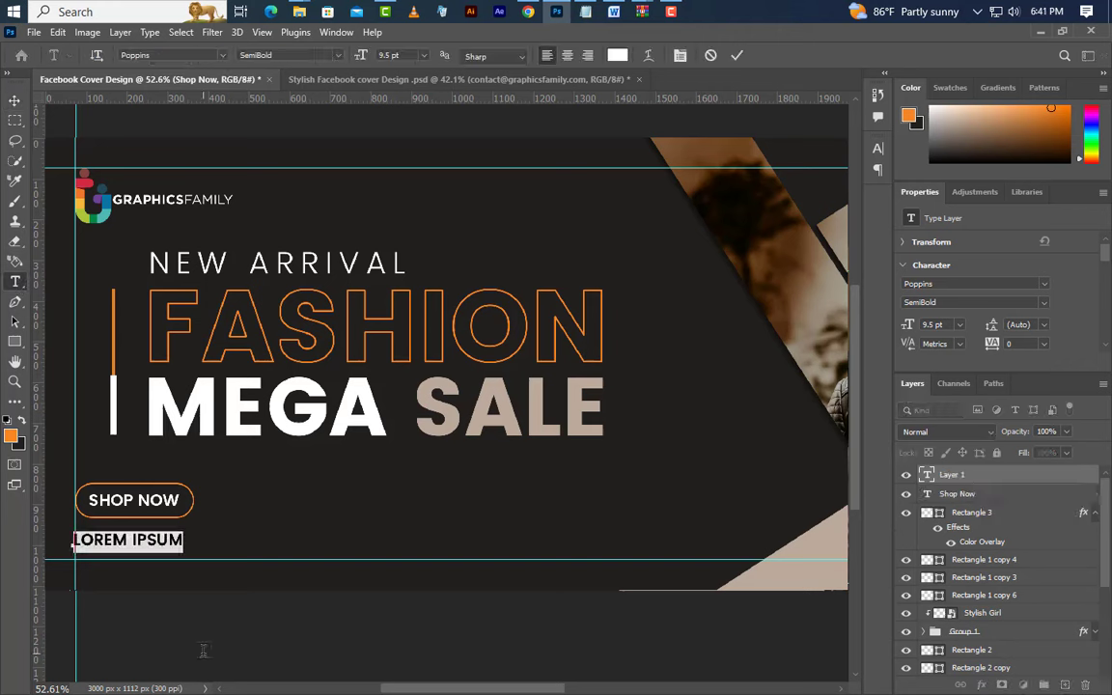
{"action": "type", "text": "WWW.GRAP"}
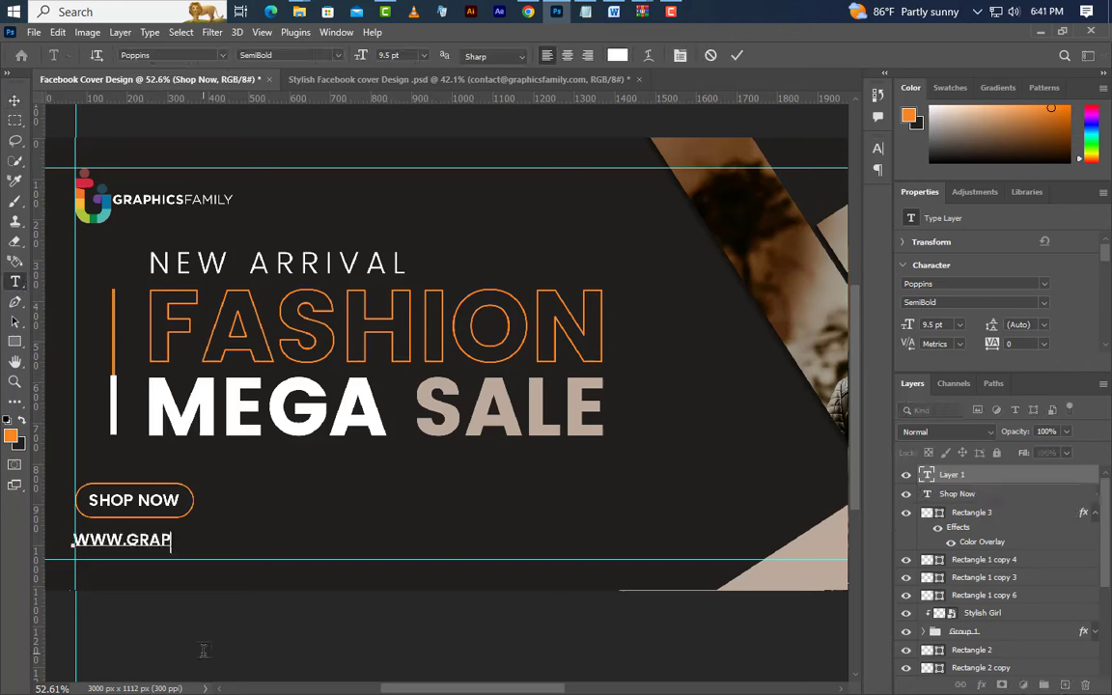
{"action": "type", "text": "HICSFAMILY"}
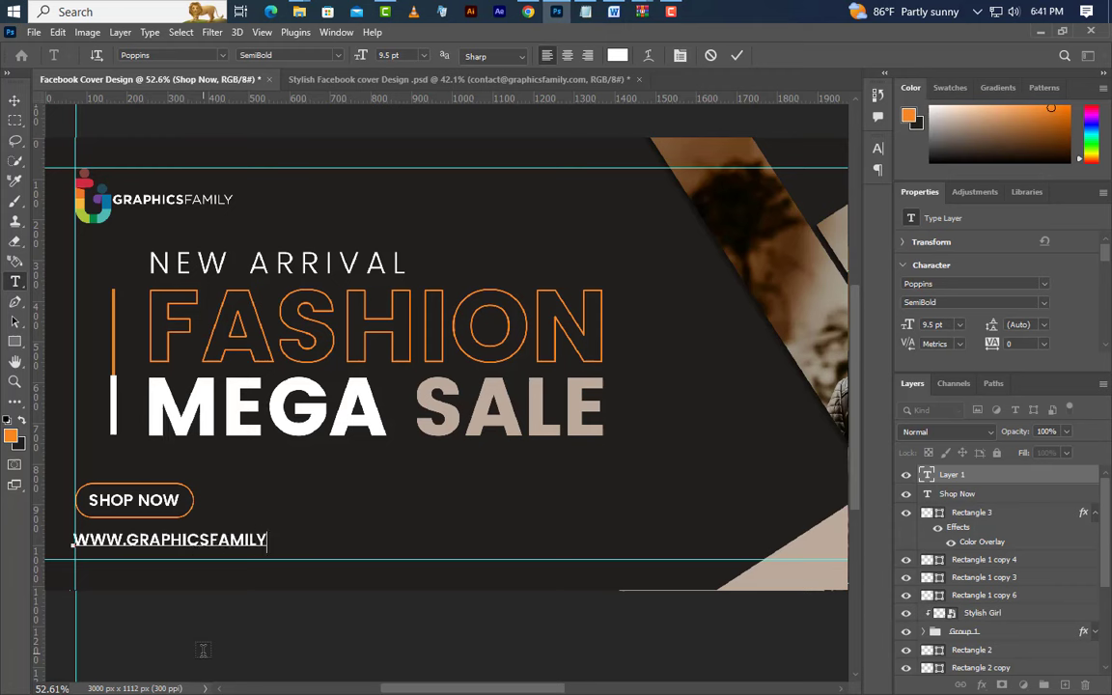
{"action": "type", "text": ".COM"}
{"action": "left_click", "coordinate": [736, 56]}
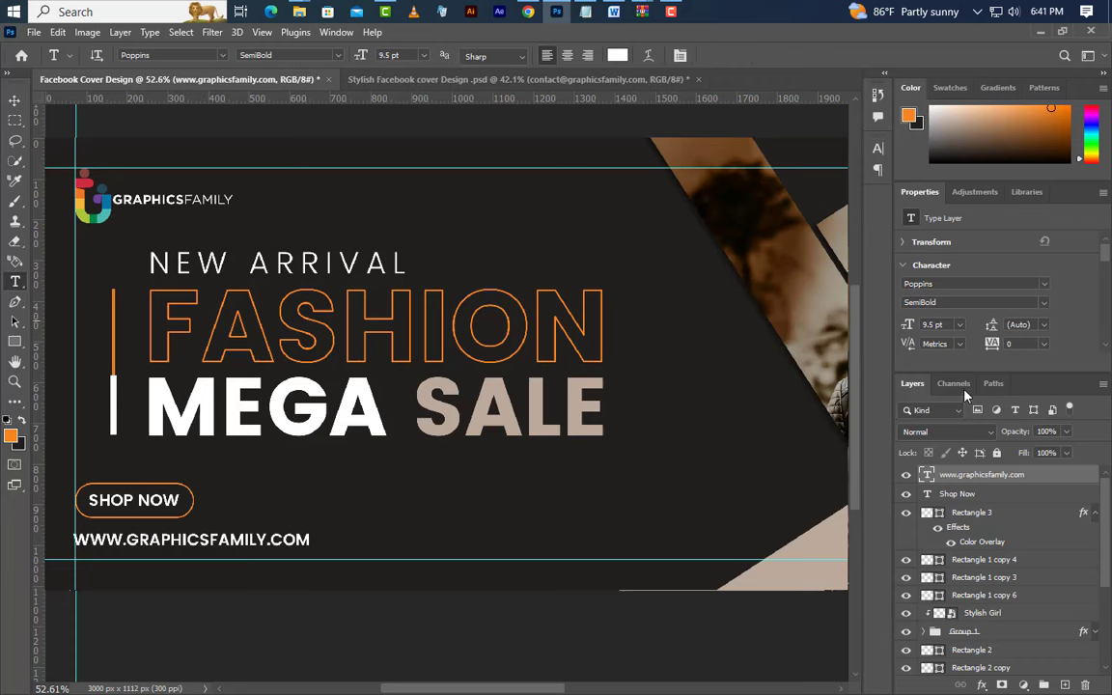
- Set the website text to Poppins Regular at 12 pt with All Caps turned off
{"action": "left_click", "coordinate": [1042, 302]}
{"action": "left_click", "coordinate": [932, 329]}
{"action": "left_click", "coordinate": [877, 147]}
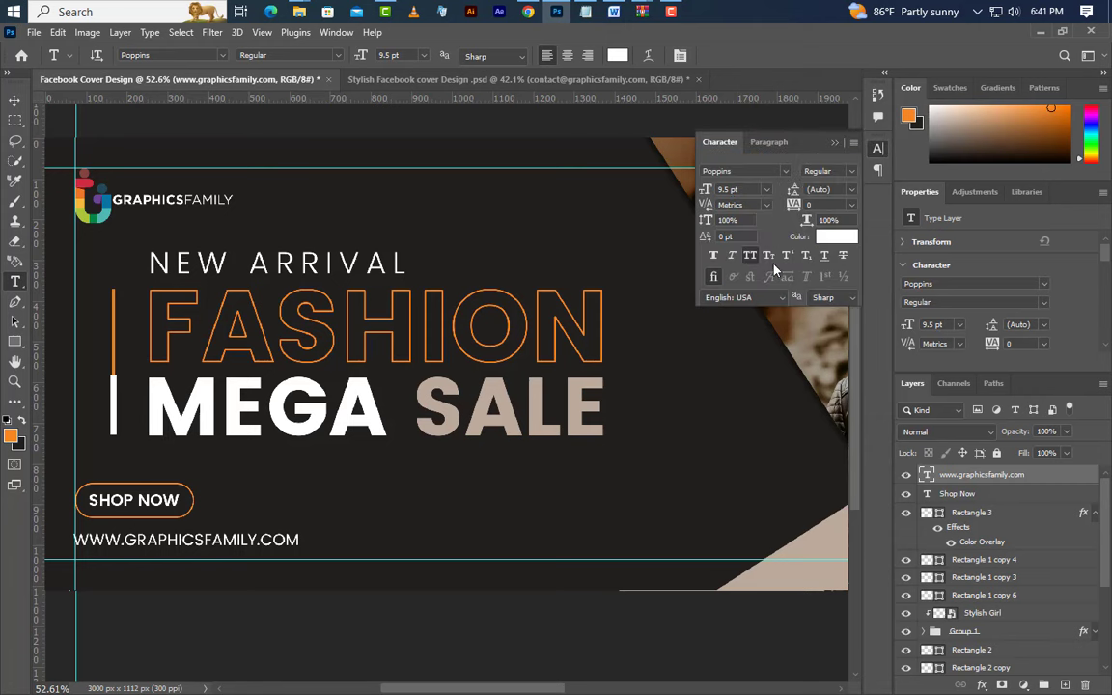
{"action": "left_click", "coordinate": [750, 256]}
{"action": "left_click_drag", "start_coordinate": [726, 191], "coordinate": [711, 197]}
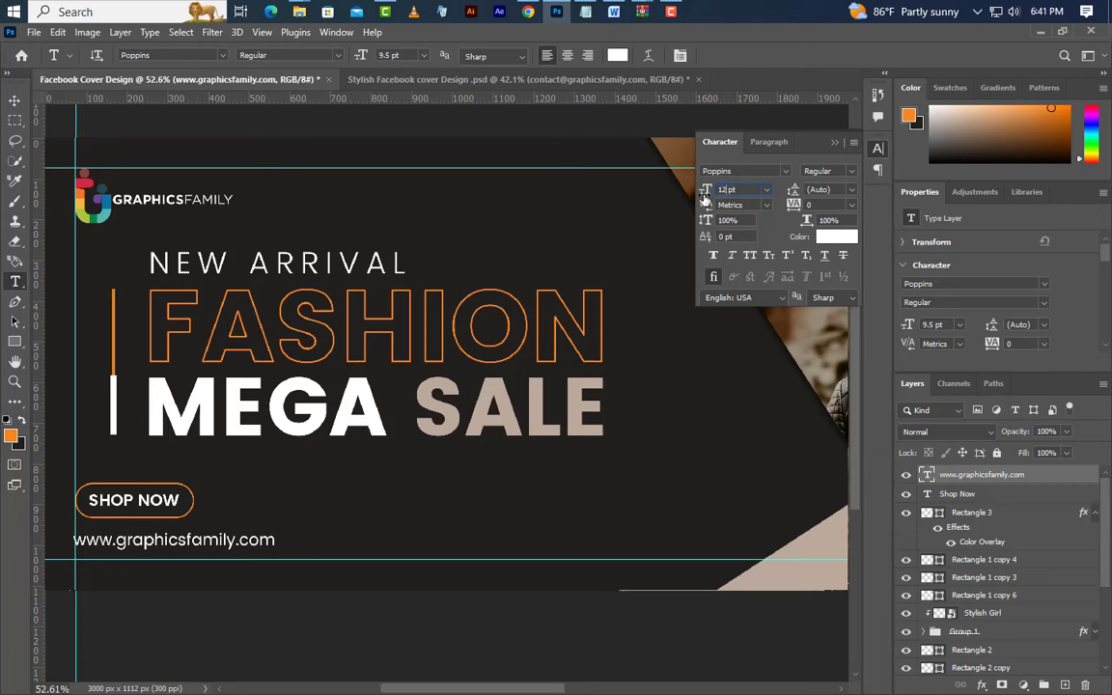
{"action": "left_click", "coordinate": [835, 143]}
- Duplicate the website text to its right along the lower guide and replace the copy's content with the contact e-mail at 11 pt
{"action": "left_click", "coordinate": [14, 101]}
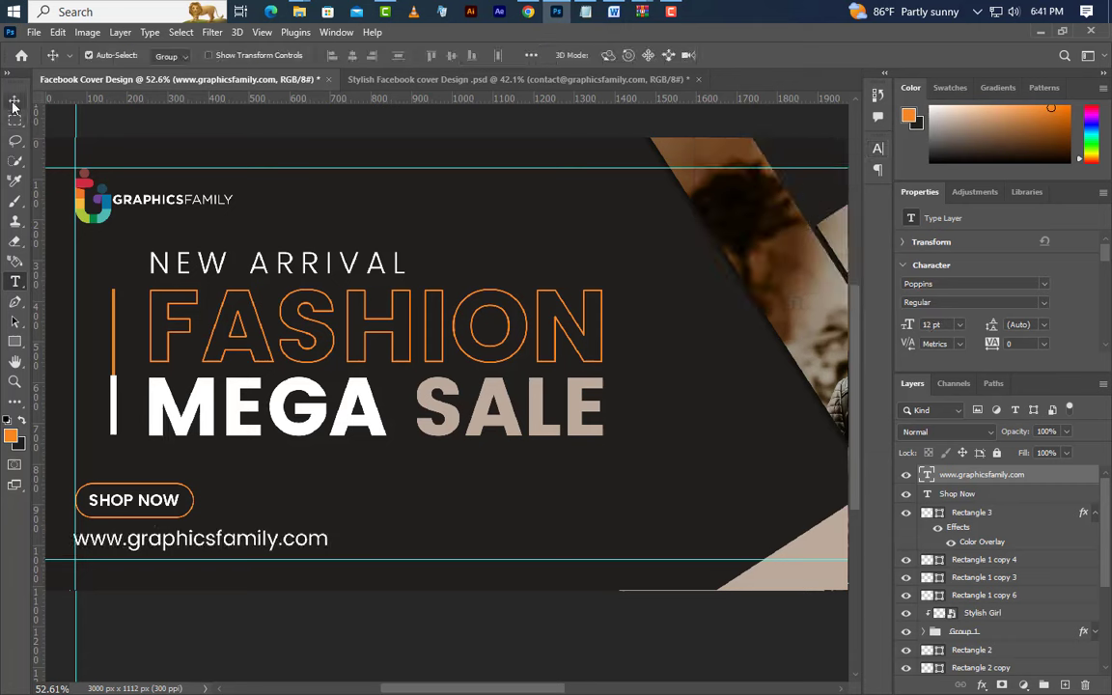
{"action": "left_click_drag", "start_coordinate": [249, 549], "coordinate": [577, 553]}
{"action": "key", "text": "t"}
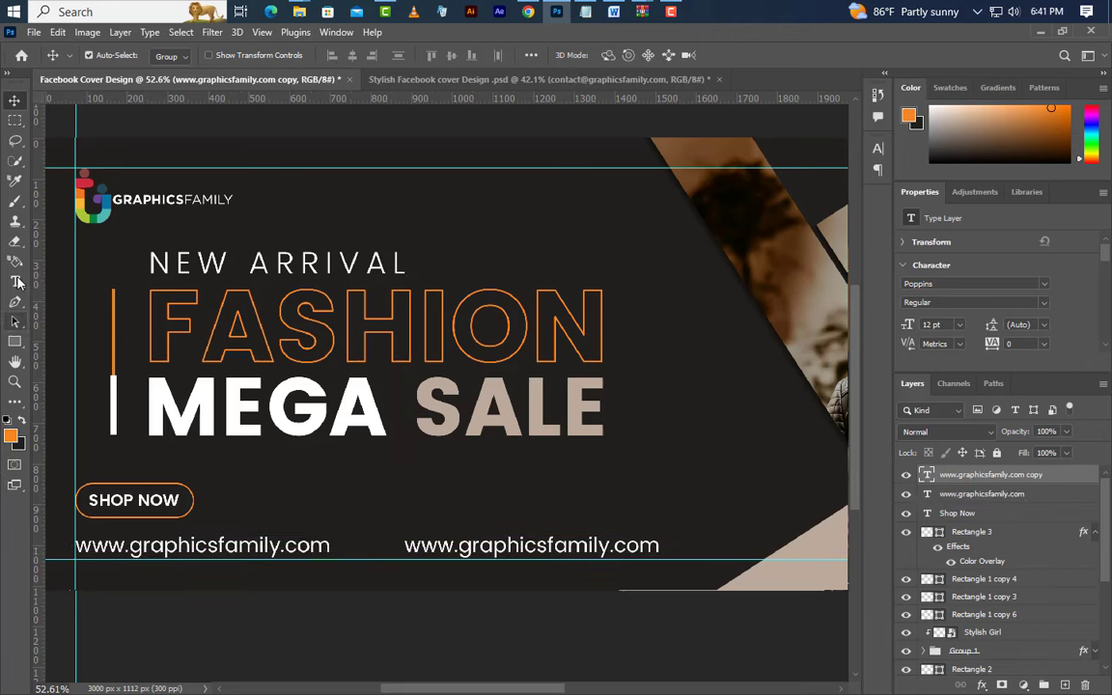
{"action": "left_click_drag", "start_coordinate": [404, 545], "coordinate": [661, 547]}
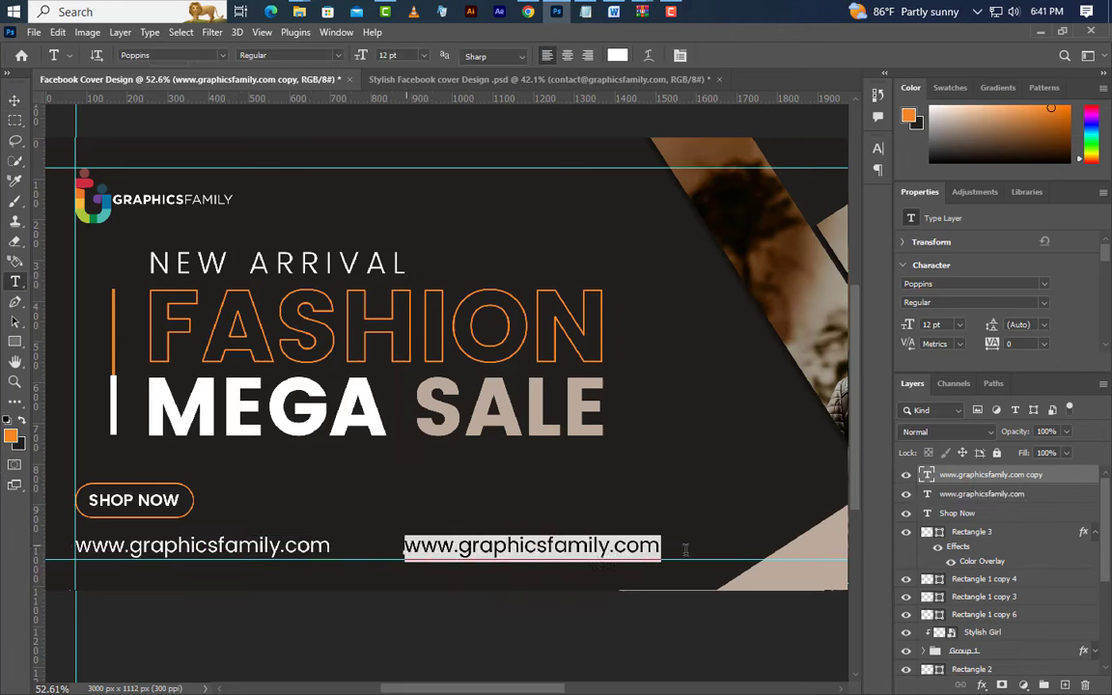
{"action": "key", "text": "ctrl+v"}
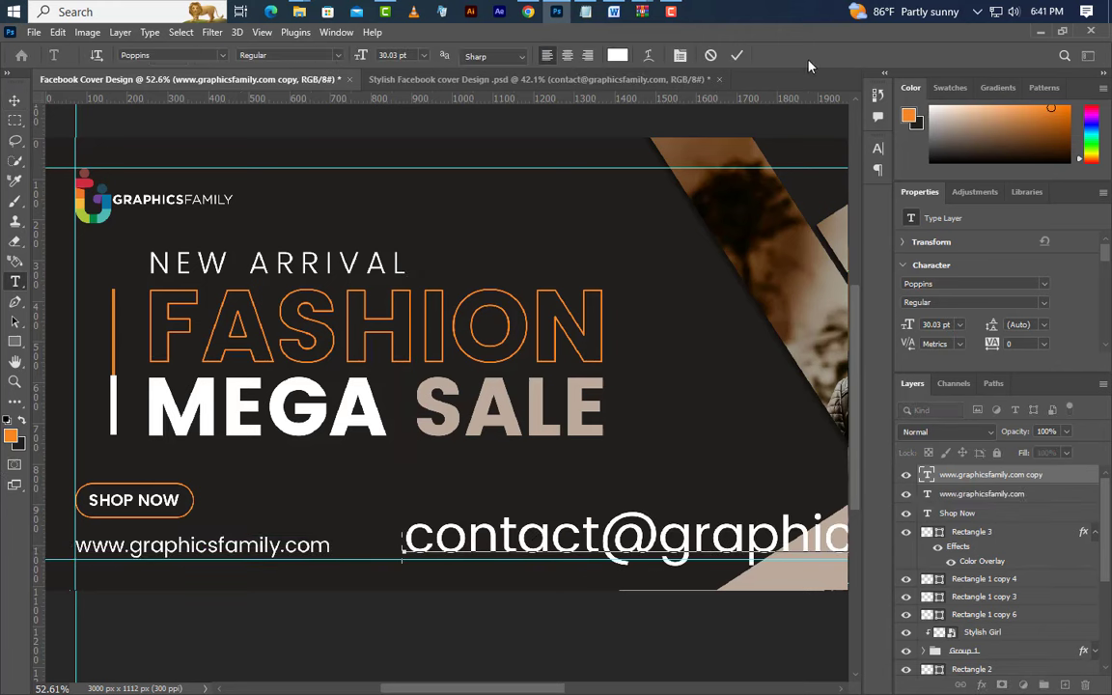
{"action": "left_click", "coordinate": [737, 55]}
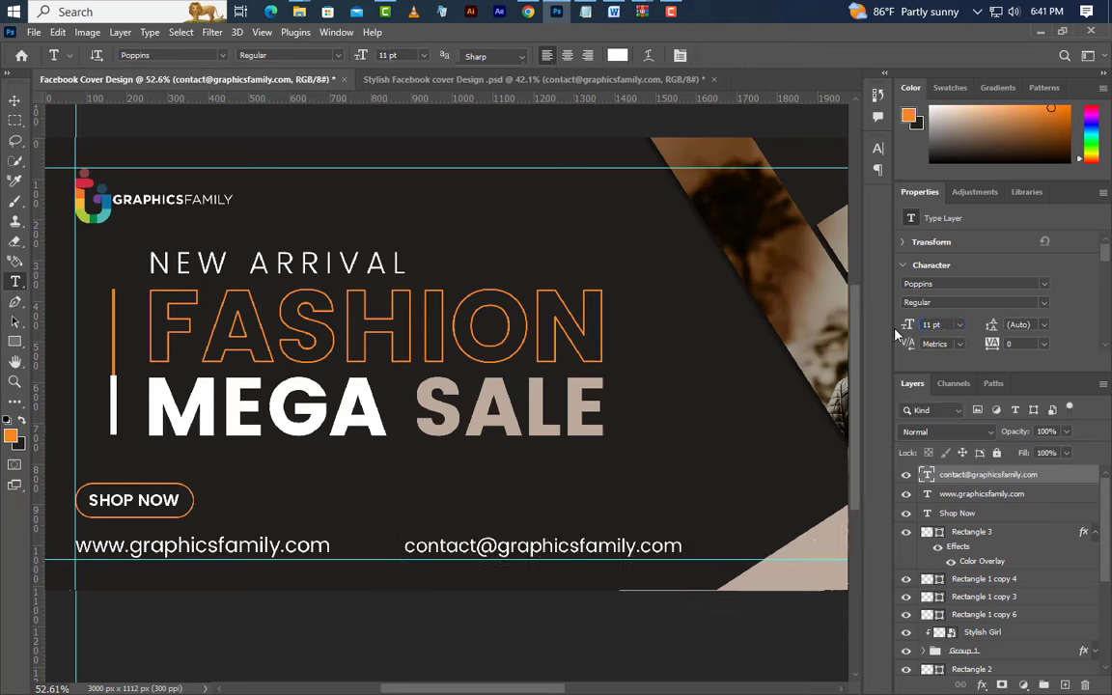
- Group the Shop Now text layer with its rounded rectangle
{"action": "left_click", "coordinate": [1004, 518]}
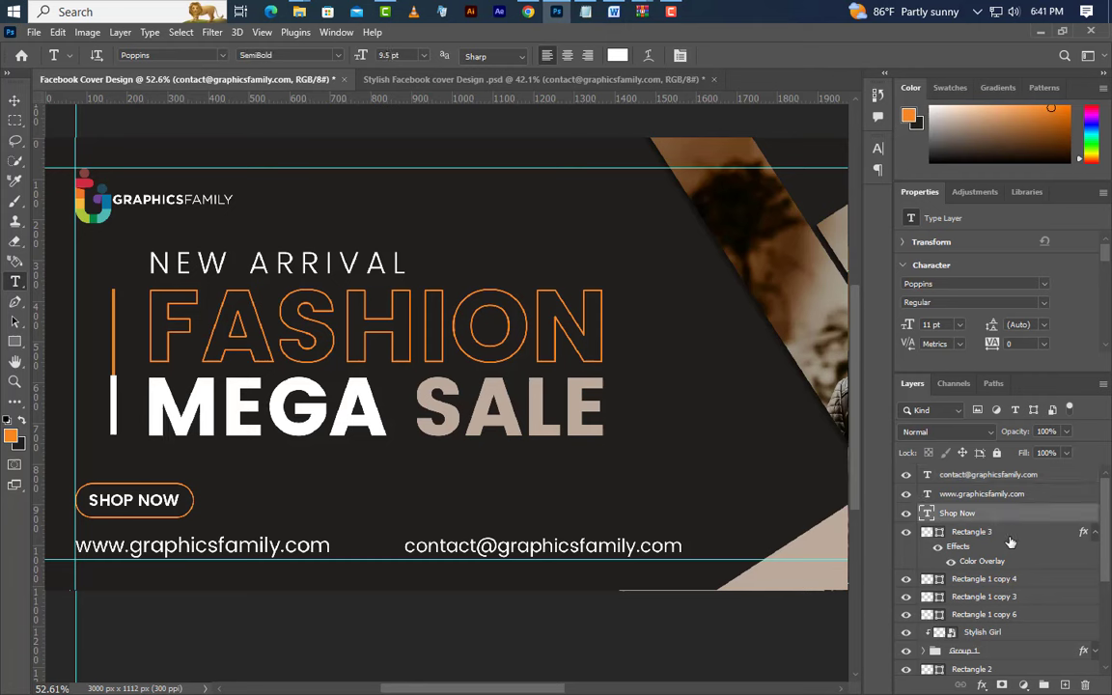
{"action": "left_click", "coordinate": [1009, 537], "text": "shift"}
{"action": "key", "text": "ctrl+g"}
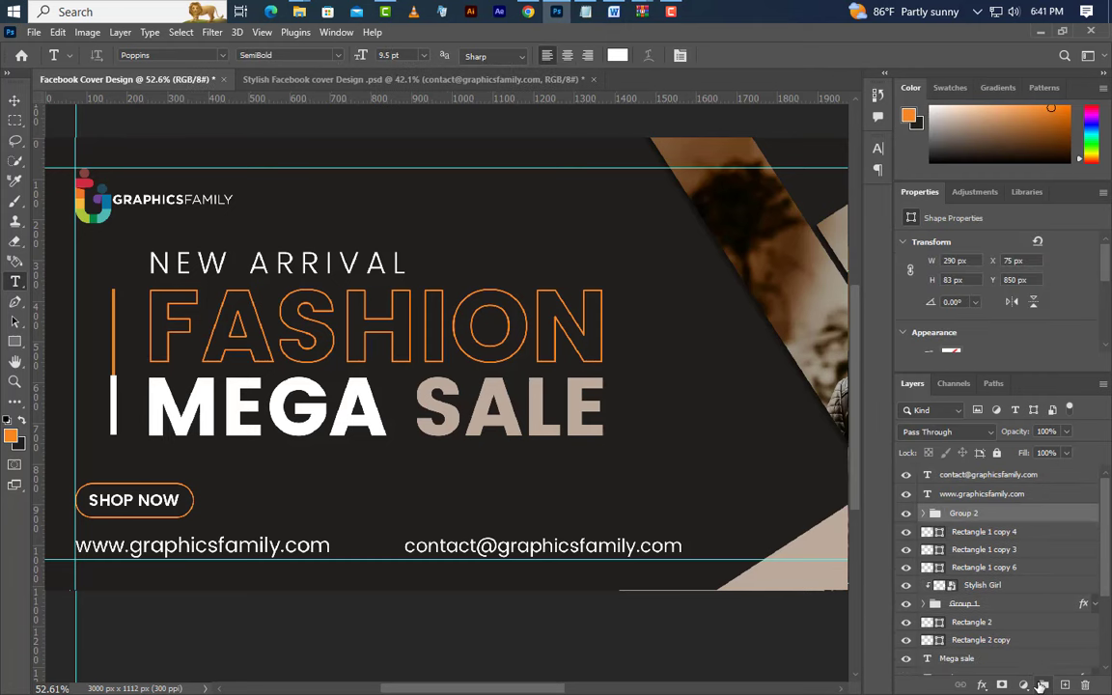
- Nudge the Shop Now button group down slightly
{"action": "left_click", "coordinate": [14, 101]}
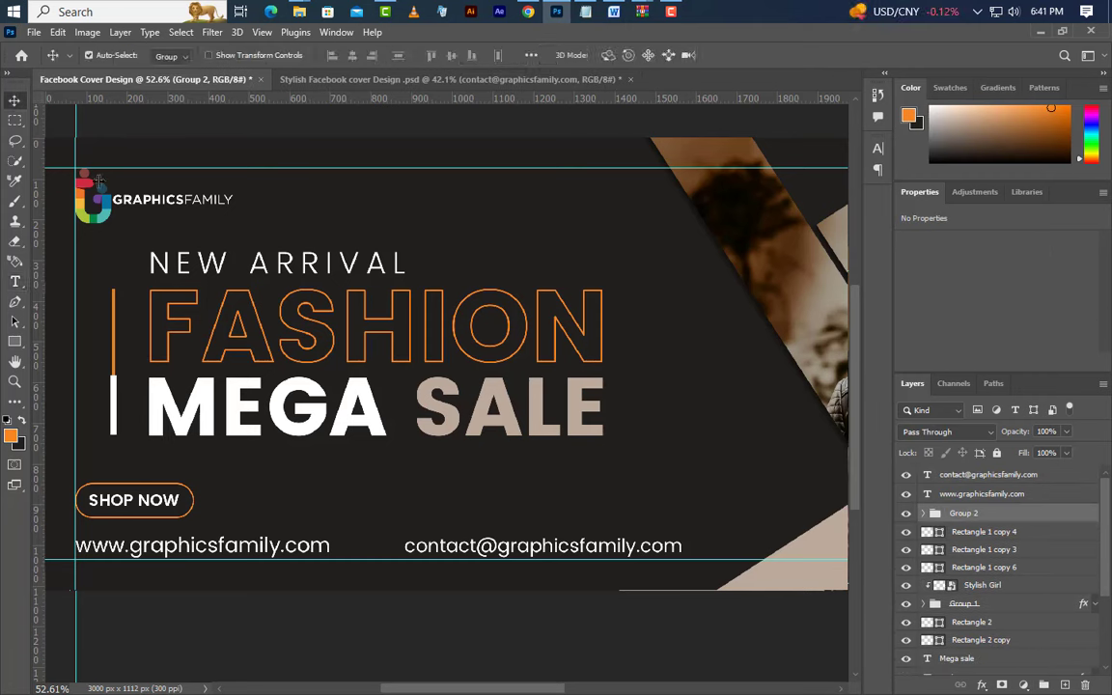
{"action": "key", "text": "Down"}
{"action": "key", "text": "Down"}
{"action": "key", "text": "Down"}
{"action": "key", "text": "Down"}
{"action": "key", "text": "Down"}
{"action": "key", "text": "Down"}
- Add the text UP TO in white Poppins Bold on a new layer over the beige triangle
{"action": "scroll", "coordinate": [547, 522], "scroll_direction": "right", "scroll_amount": 10}
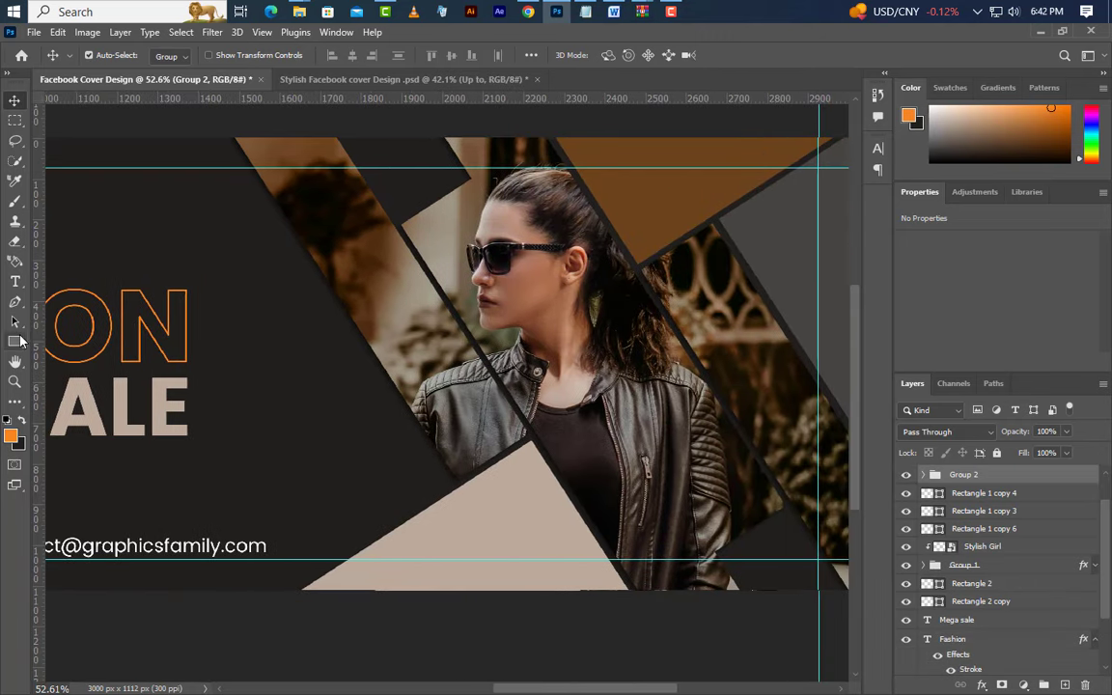
{"action": "left_click", "coordinate": [14, 281]}
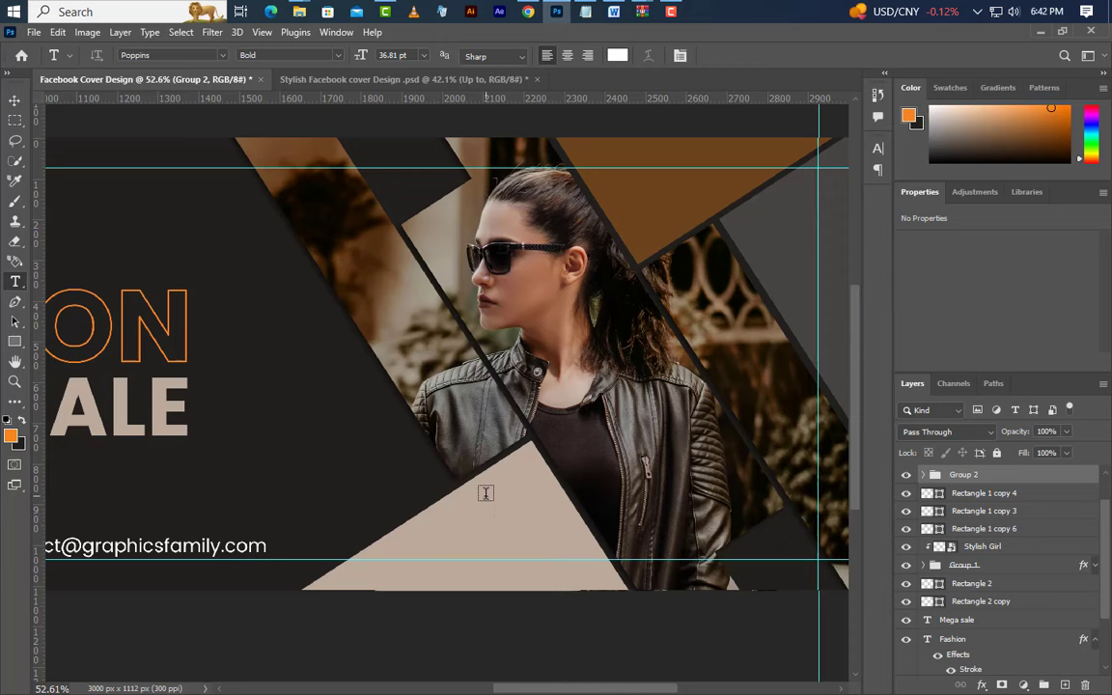
{"action": "left_click", "coordinate": [485, 493]}
{"action": "type", "text": "U"}
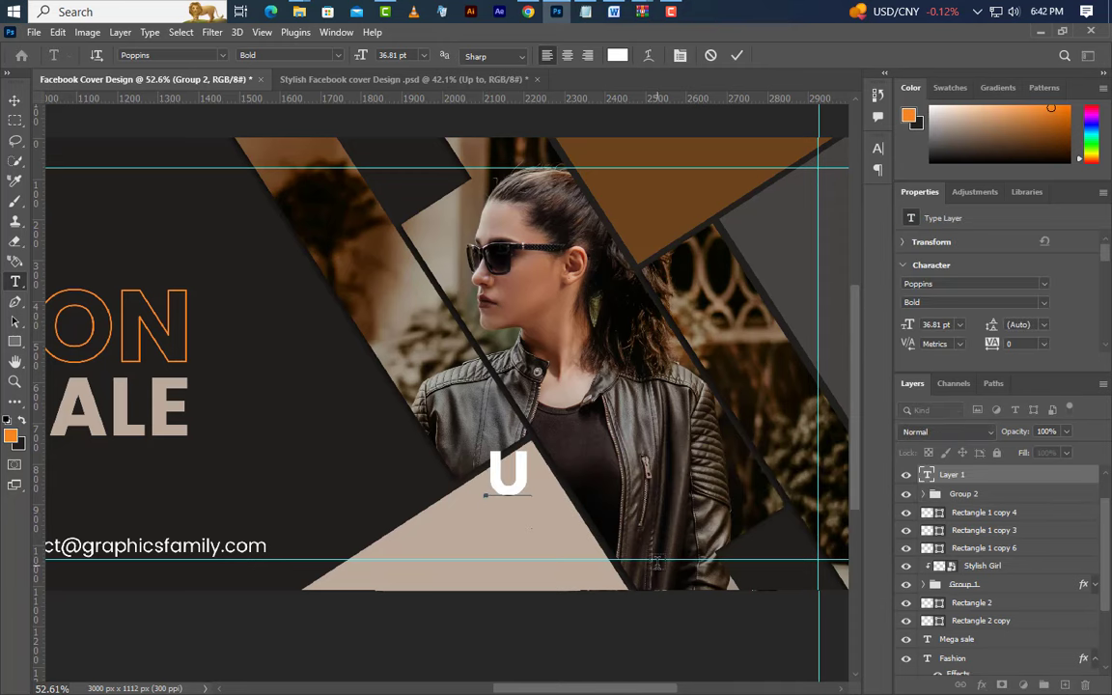
{"action": "type", "text": "P TO"}
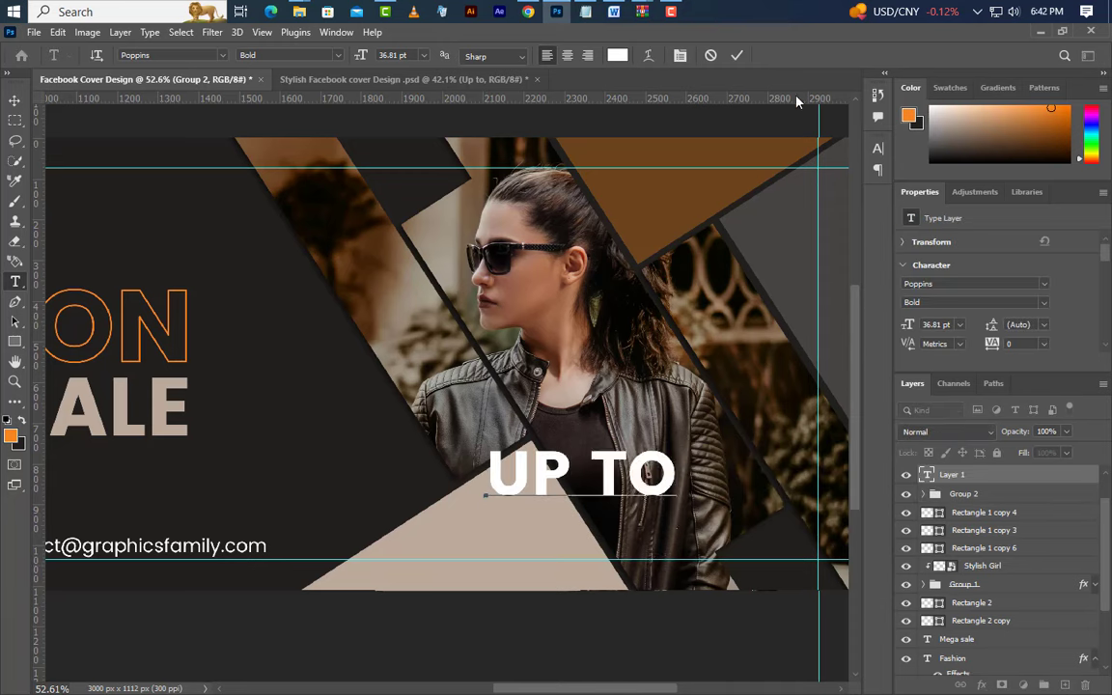
{"action": "left_click", "coordinate": [735, 55]}
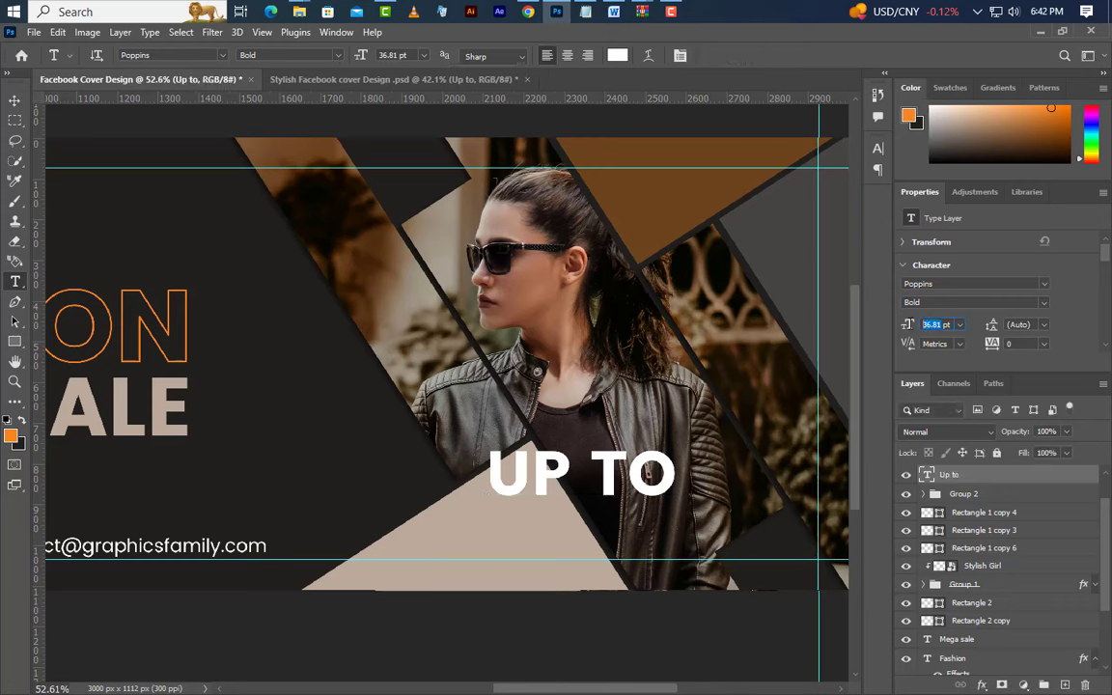
- Set the UP TO text size to 8.5 pt and shift it slightly right within the tip of the beige triangle
{"action": "left_click", "coordinate": [917, 302]}
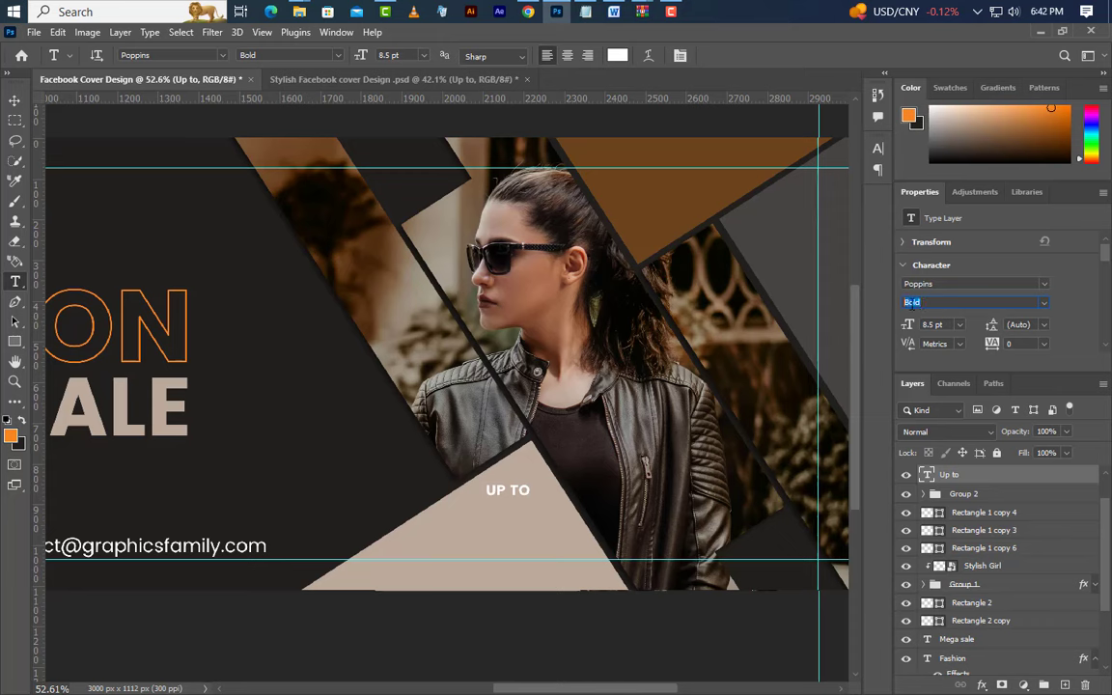
{"action": "left_click", "coordinate": [14, 99]}
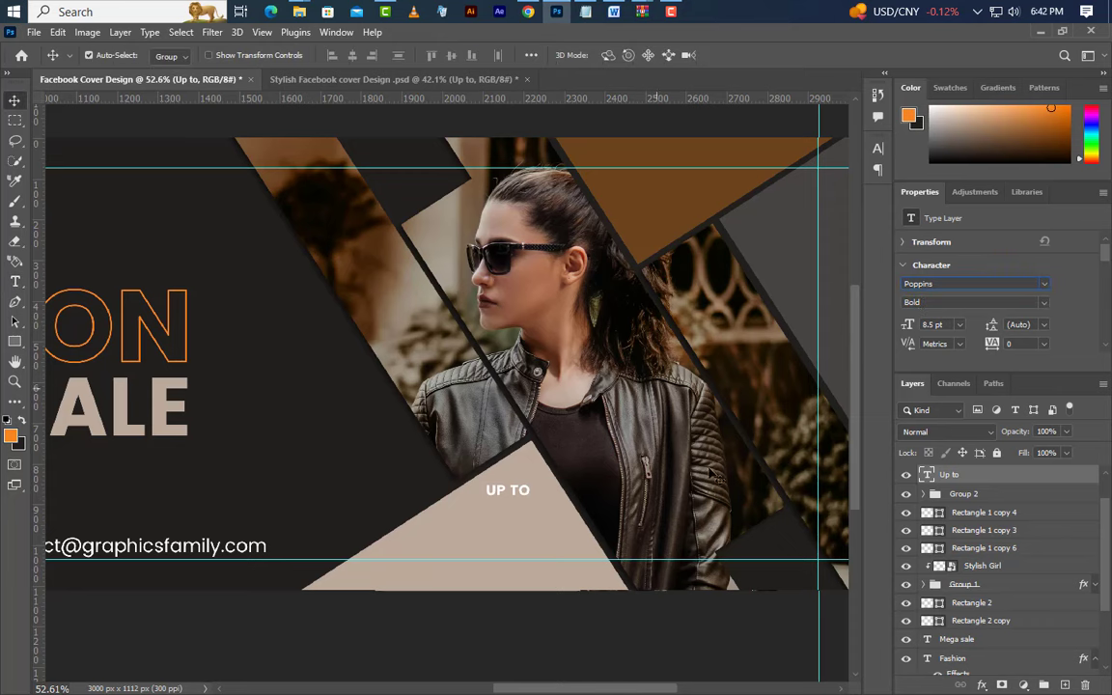
{"action": "left_click_drag", "start_coordinate": [529, 501], "coordinate": [543, 502]}
- Add the text 50% in white Poppins Bold at 25.5 pt on a new layer in the beige triangle
{"action": "key", "text": "t"}
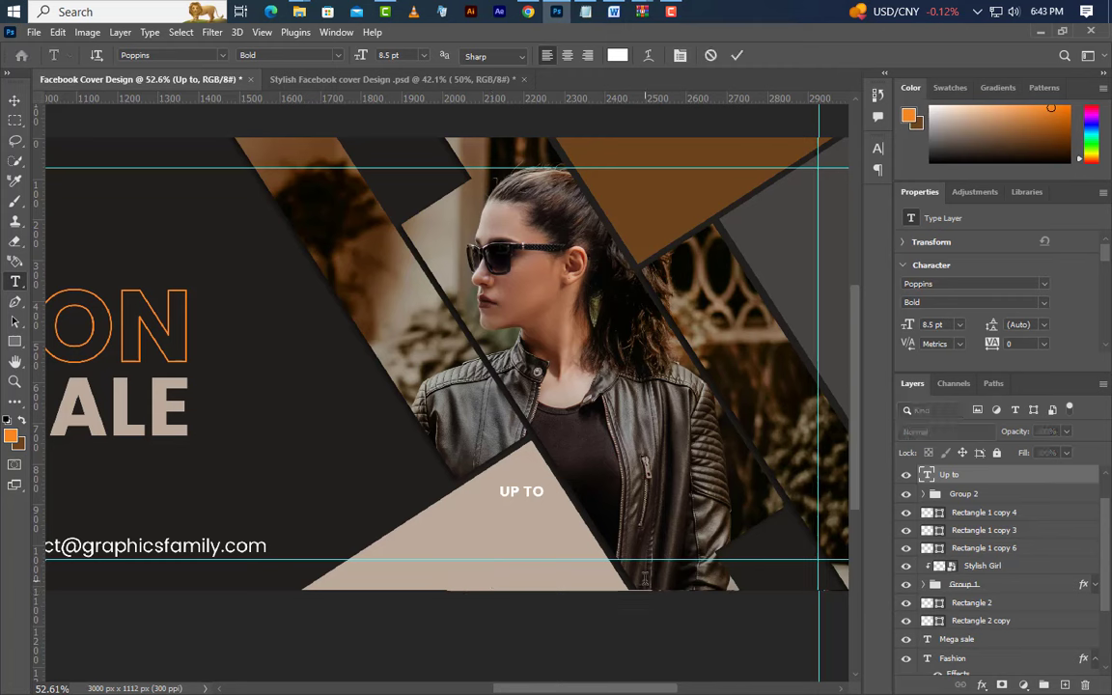
{"action": "left_click", "coordinate": [520, 521]}
{"action": "type", "text": "50"}
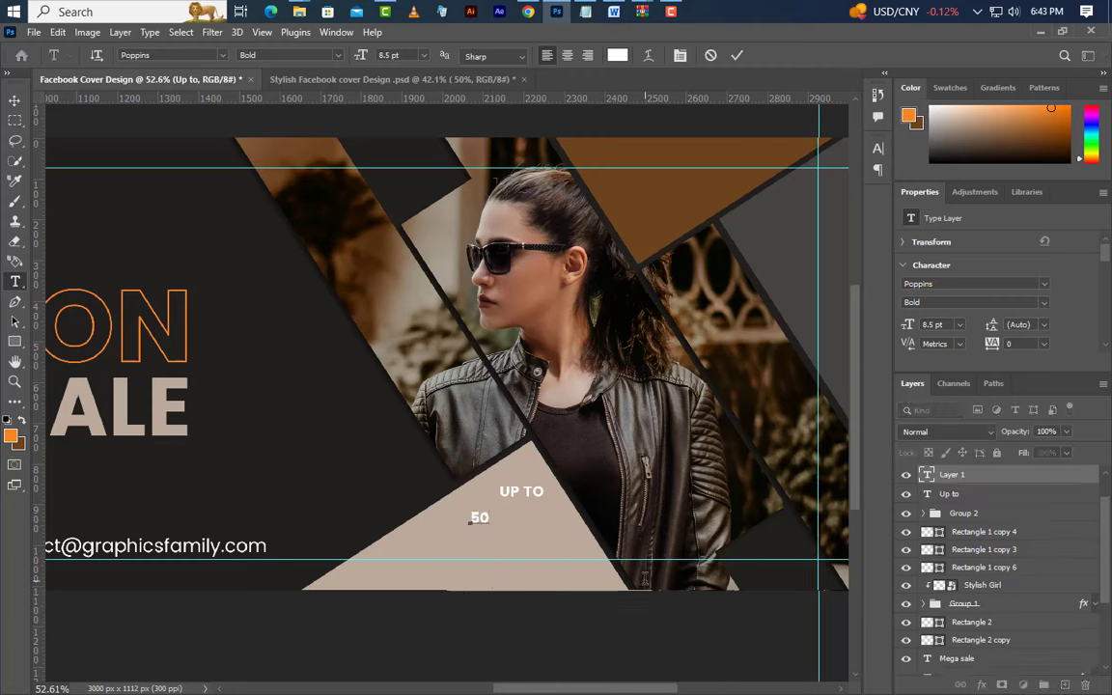
{"action": "left_click", "coordinate": [738, 55]}
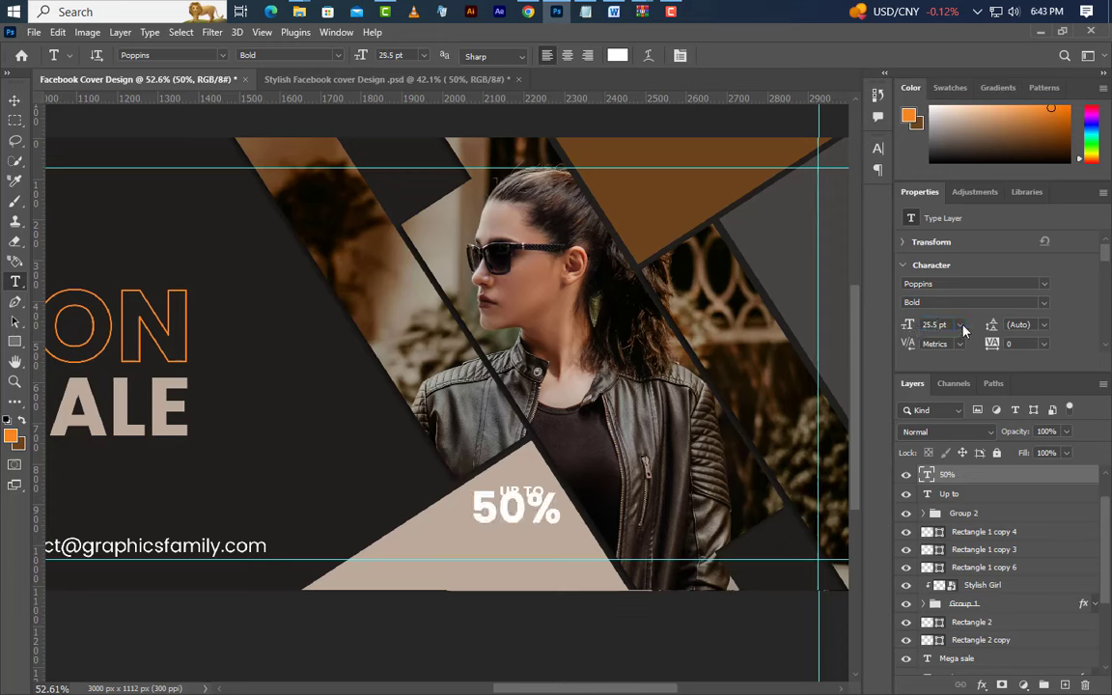
- Color the 50% text brown by sampling the brown slanted shape above the model
{"action": "left_click", "coordinate": [879, 151]}
{"action": "left_click", "coordinate": [836, 237]}
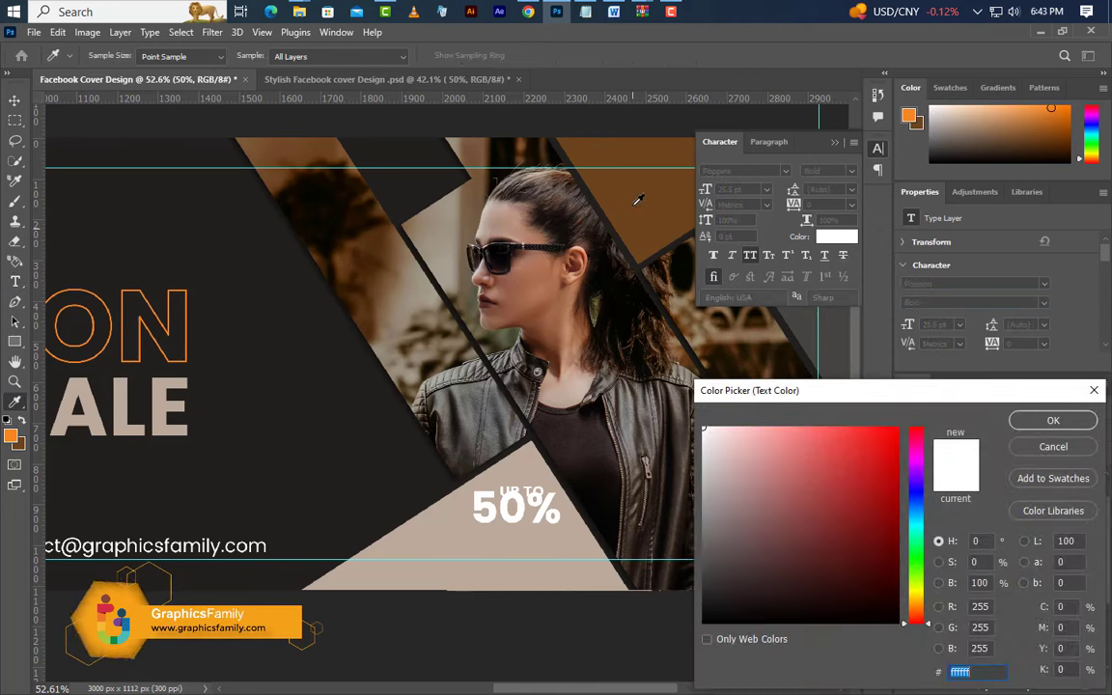
{"action": "left_click", "coordinate": [640, 199]}
{"action": "left_click", "coordinate": [1027, 422]}
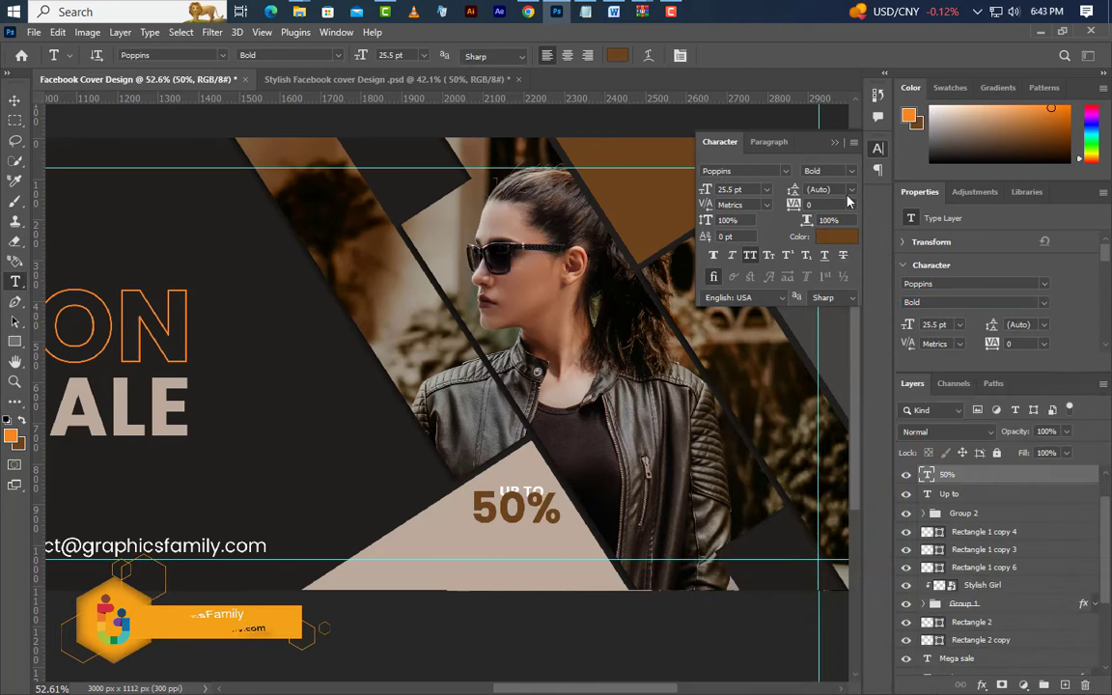
{"action": "left_click", "coordinate": [835, 144]}
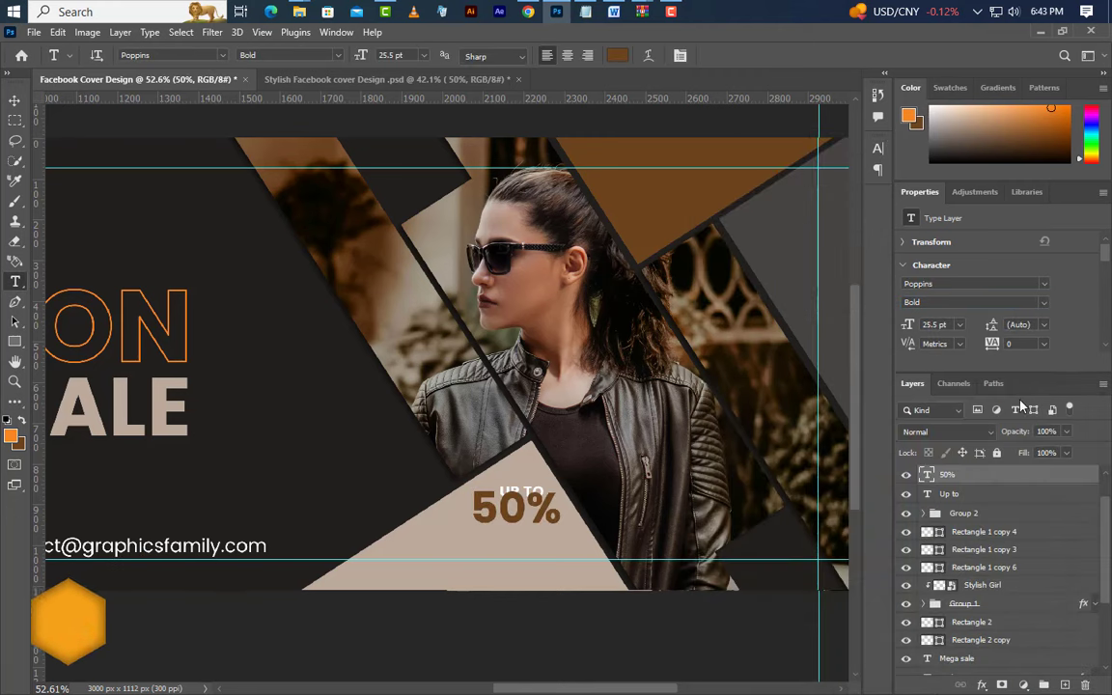
- Add a 2 px centered white stroke to the 50% text and move the text slightly down, clear of UP TO
{"action": "right_click", "coordinate": [1010, 474]}
{"action": "left_click", "coordinate": [869, 32]}
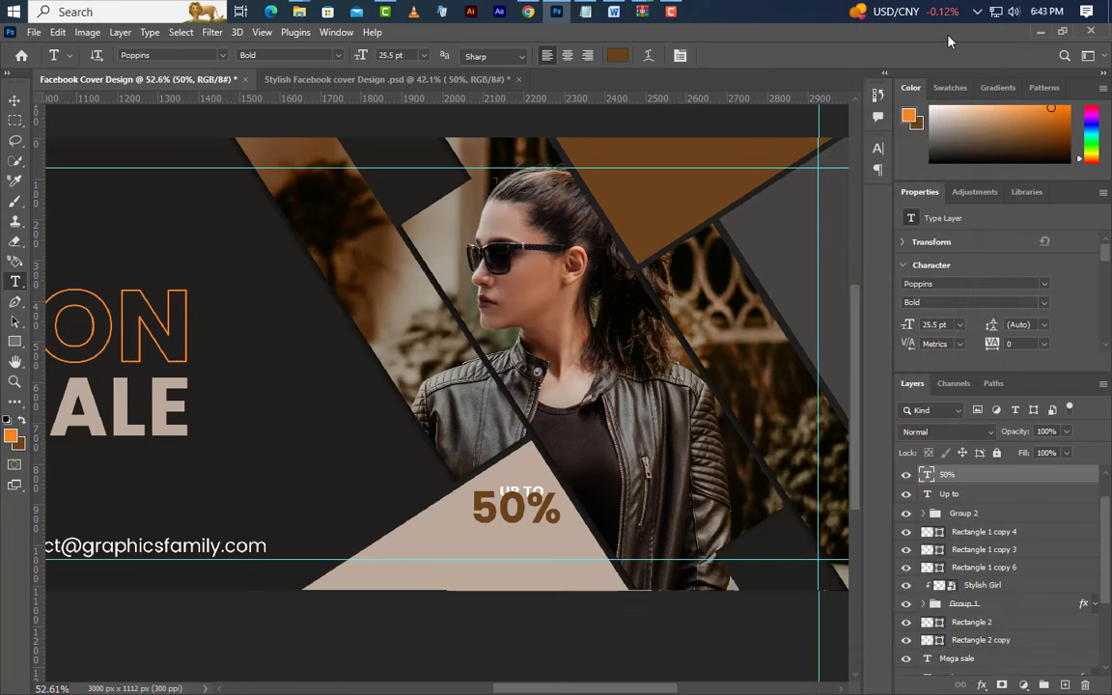
{"action": "left_click", "coordinate": [591, 449]}
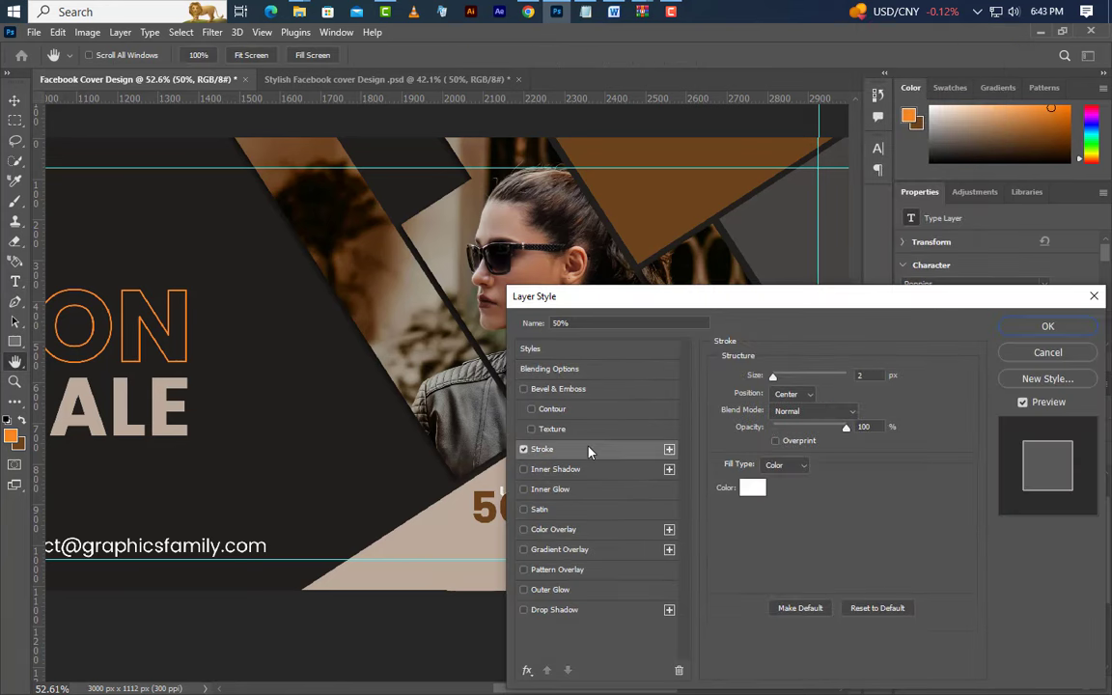
{"action": "left_click", "coordinate": [794, 394]}
{"action": "left_click", "coordinate": [800, 440]}
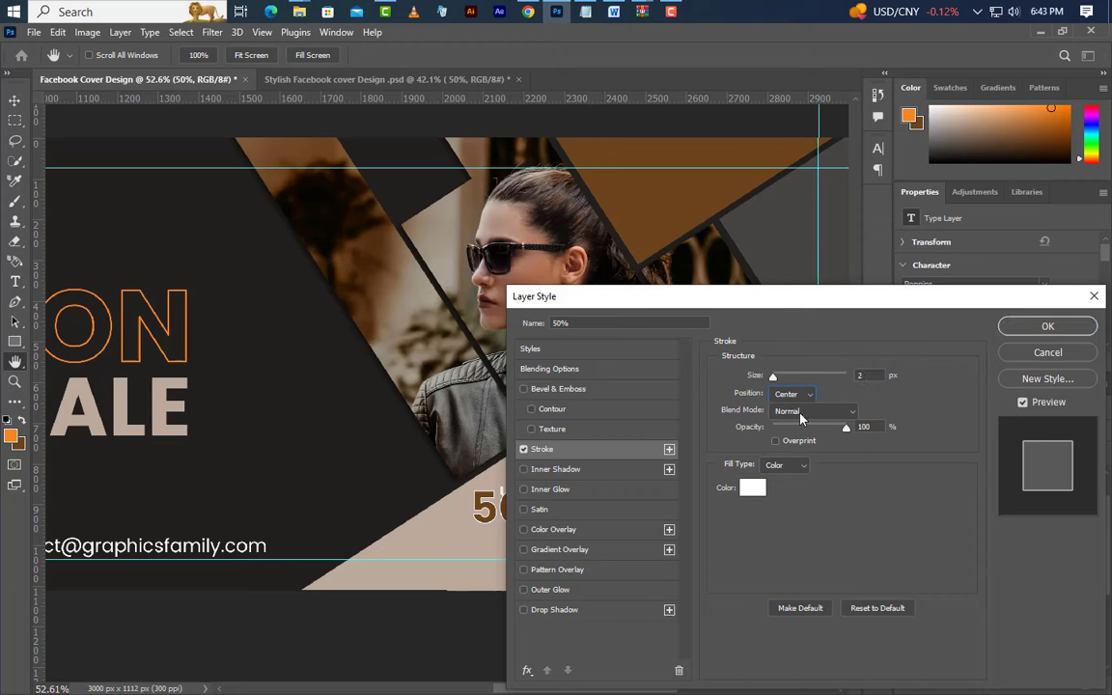
{"action": "left_click", "coordinate": [801, 413]}
{"action": "left_click", "coordinate": [815, 383]}
{"action": "left_click", "coordinate": [791, 465]}
{"action": "left_click", "coordinate": [782, 481]}
{"action": "left_click", "coordinate": [753, 487]}
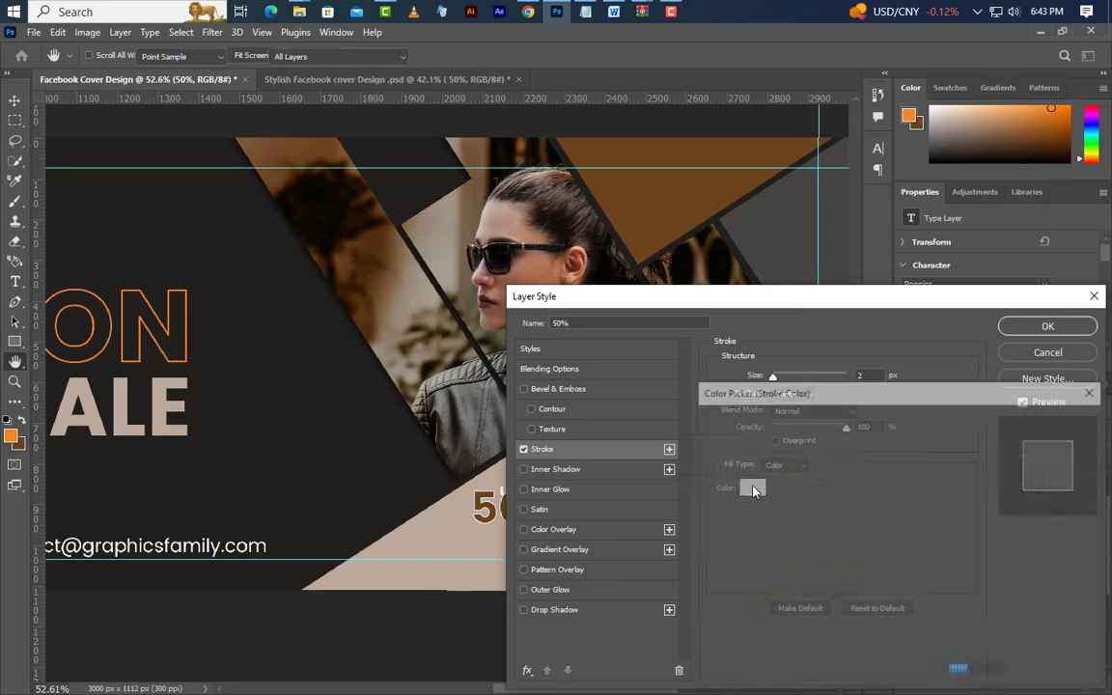
{"action": "left_click", "coordinate": [1069, 422]}
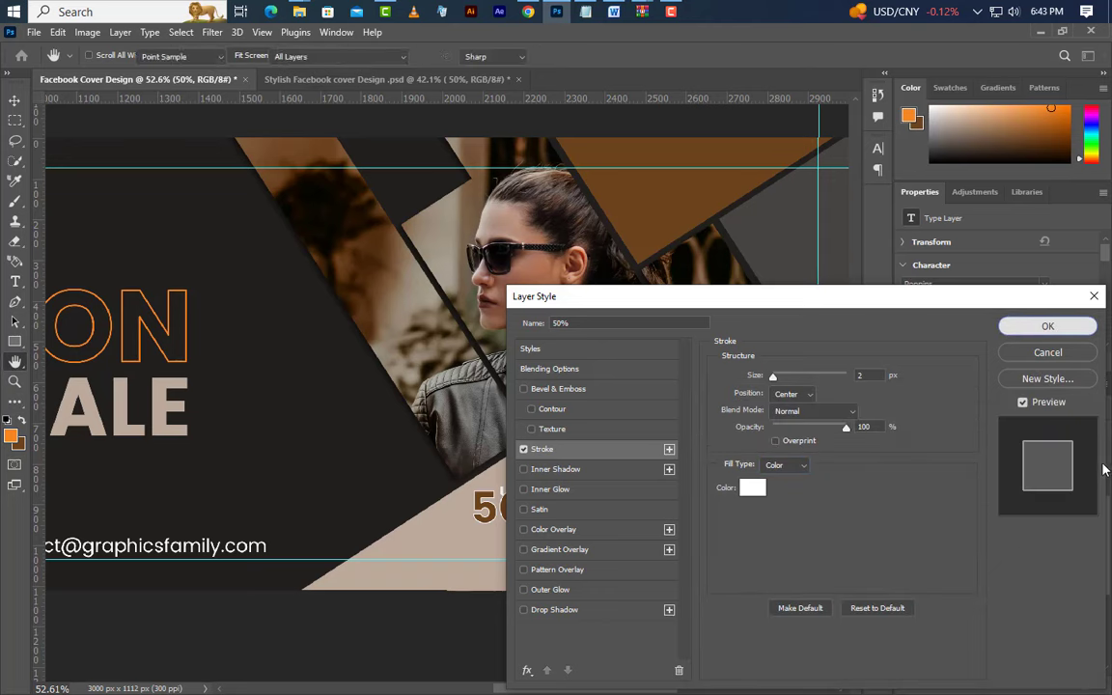
{"action": "left_click", "coordinate": [1047, 325]}
{"action": "left_click", "coordinate": [14, 100]}
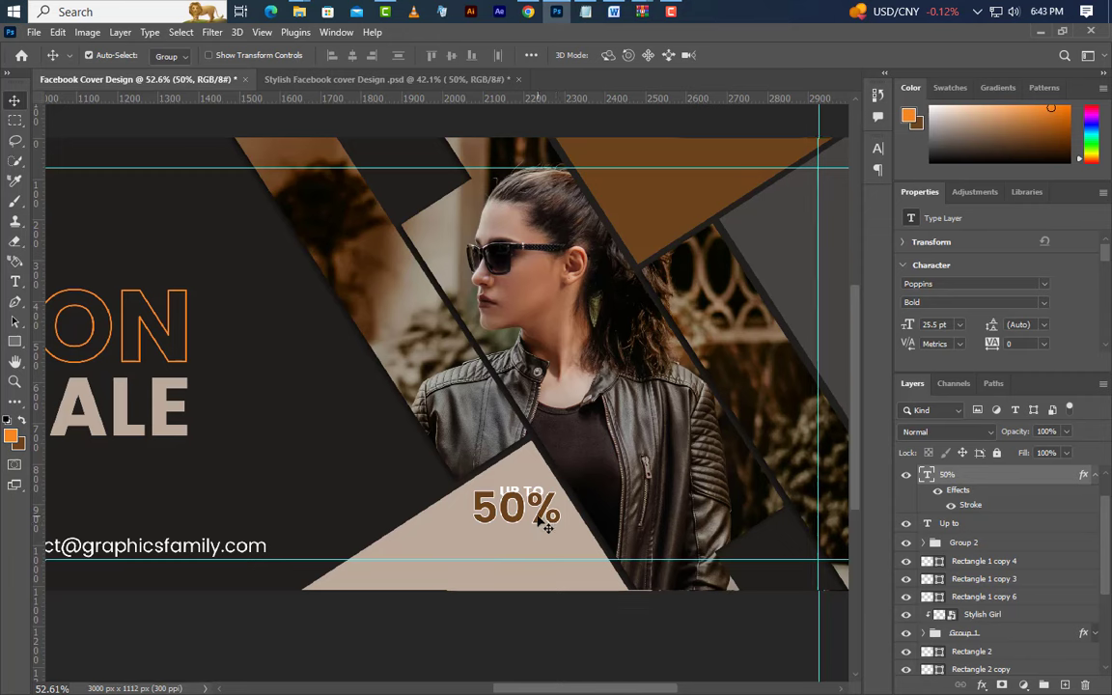
{"action": "left_click_drag", "start_coordinate": [545, 527], "coordinate": [551, 539]}
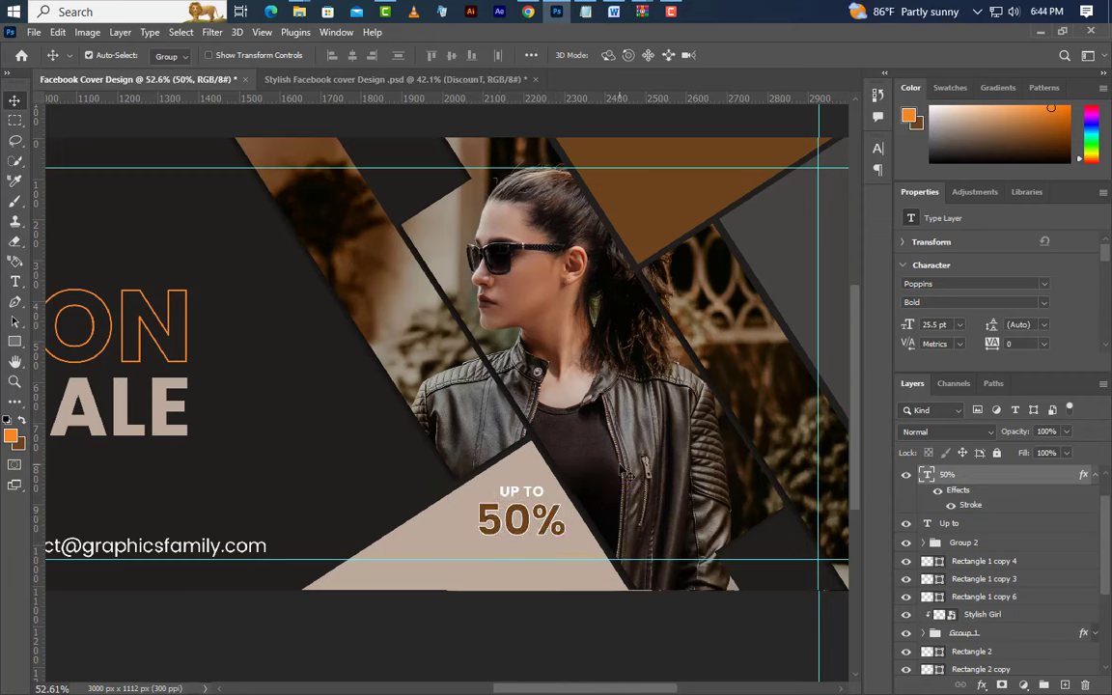
- Add the text DISCOUNT in brown Poppins Bold on a new layer in the beige triangle and set its size to 15.7 pt
{"action": "left_click", "coordinate": [15, 281]}
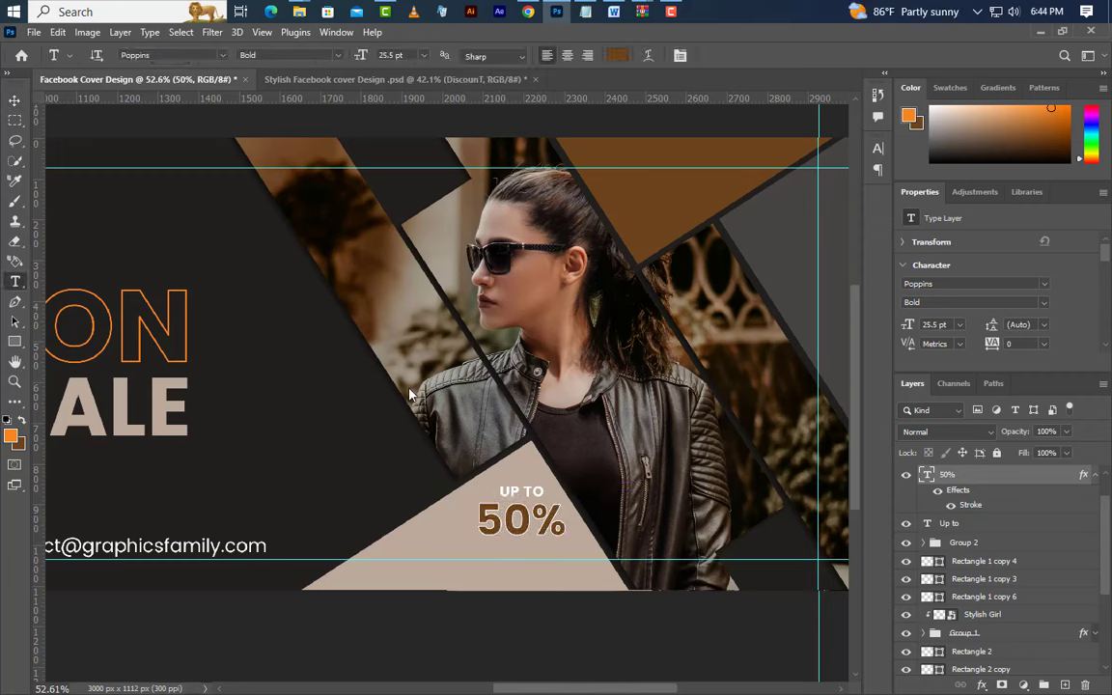
{"action": "left_click", "coordinate": [392, 555]}
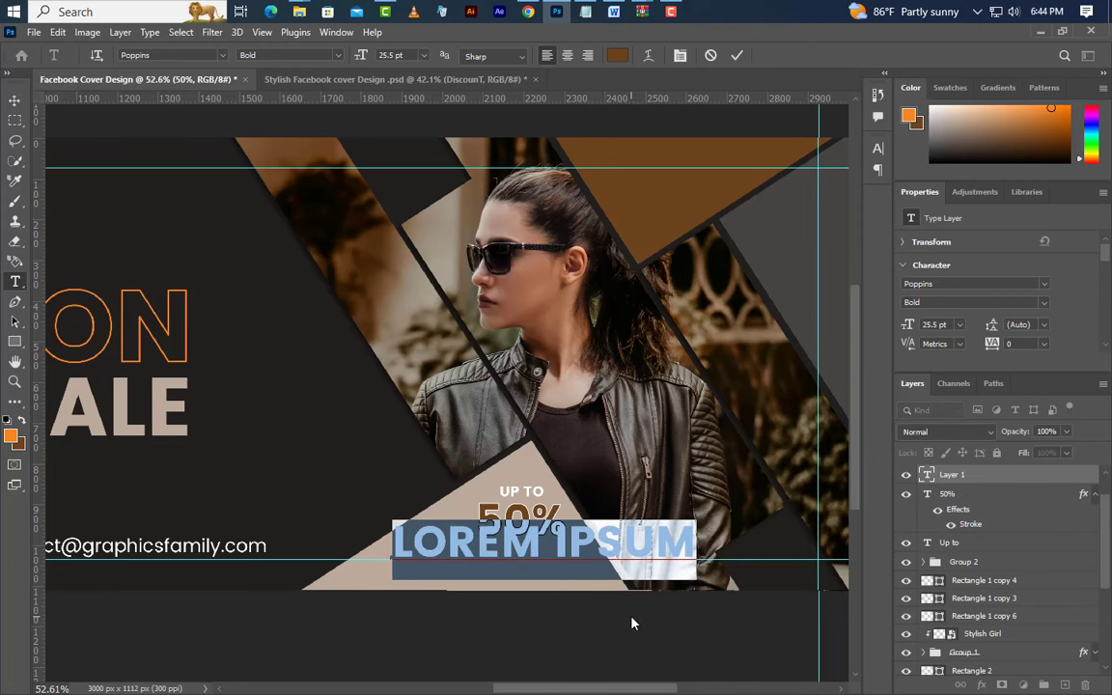
{"action": "type", "text": "DISC"}
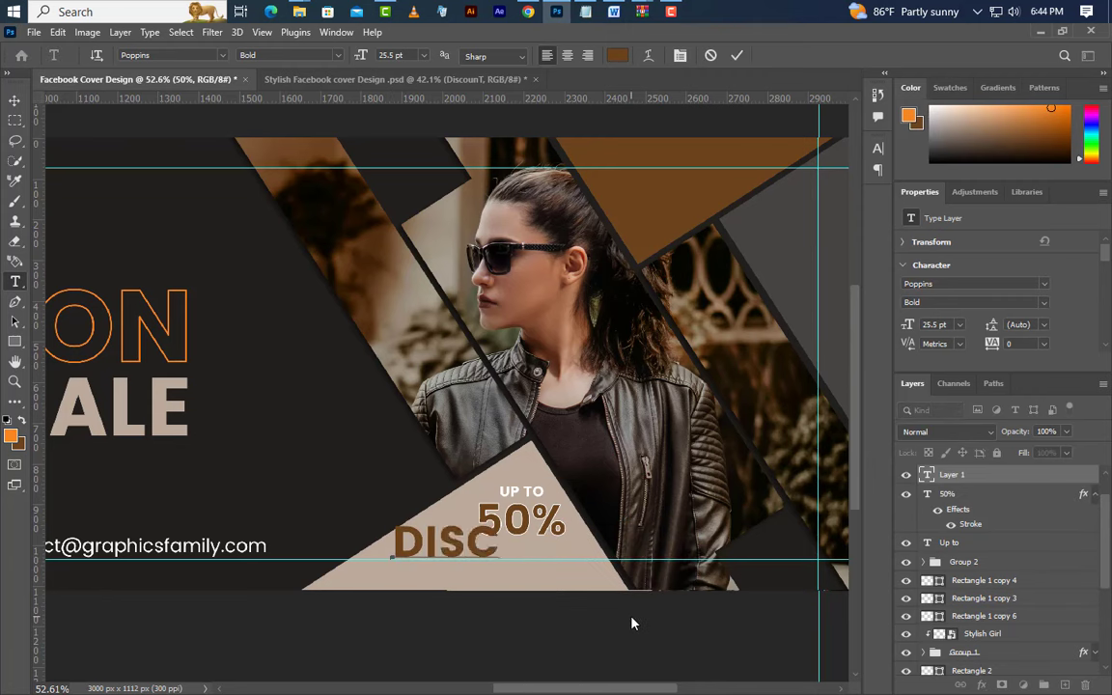
{"action": "type", "text": "OUNT"}
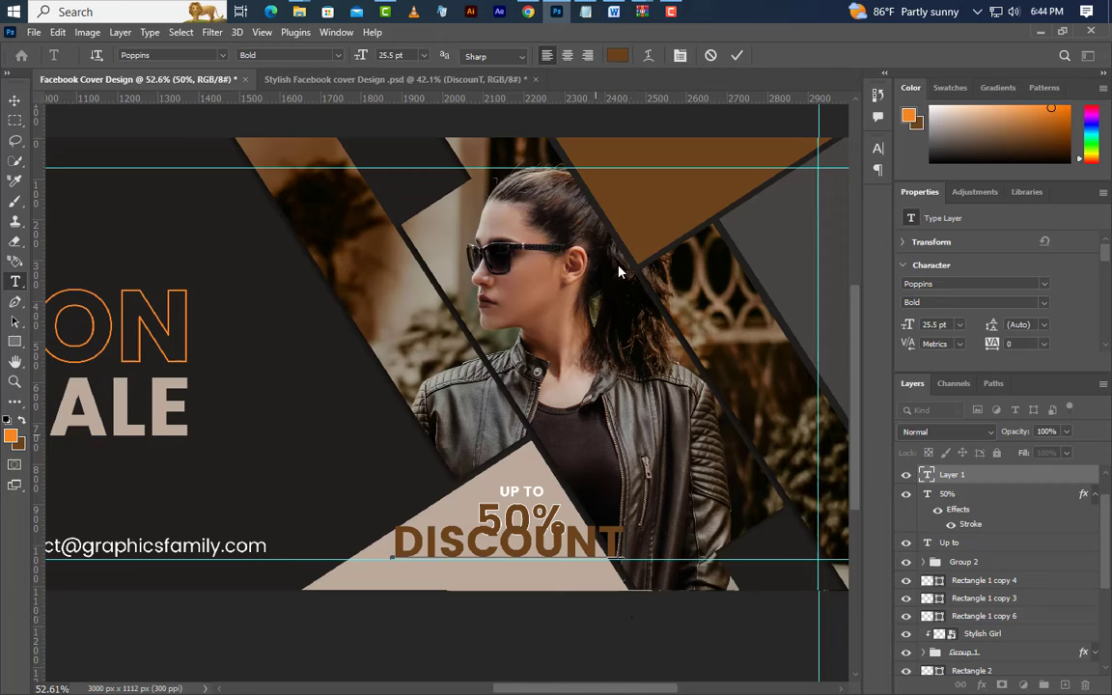
{"action": "left_click", "coordinate": [737, 57]}
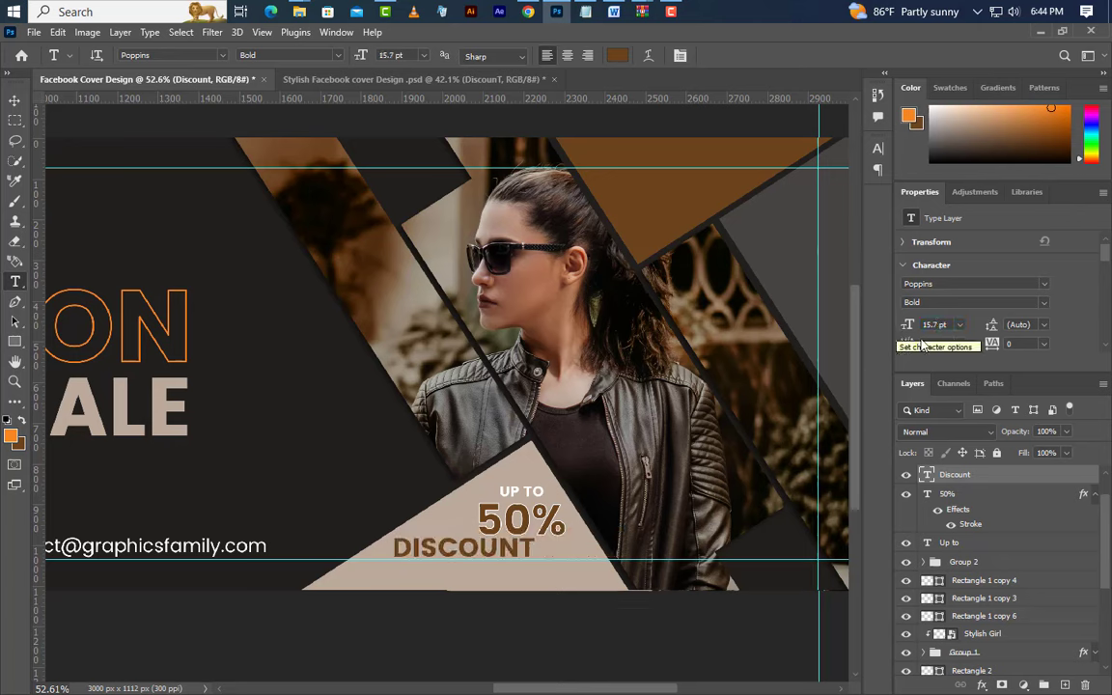
- Color the DISCOUNT text by sampling the cover's dark background and move it under 50%, aligning their right edges
{"action": "left_click", "coordinate": [877, 148]}
{"action": "left_click", "coordinate": [840, 242]}
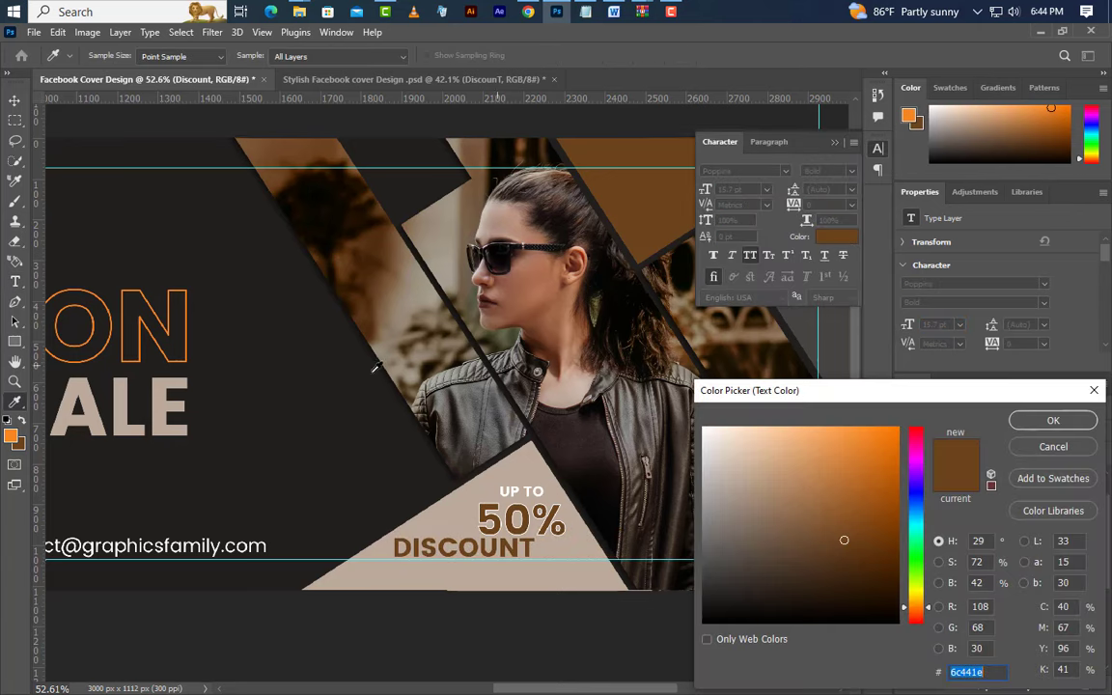
{"action": "left_click", "coordinate": [246, 356]}
{"action": "left_click", "coordinate": [1052, 422]}
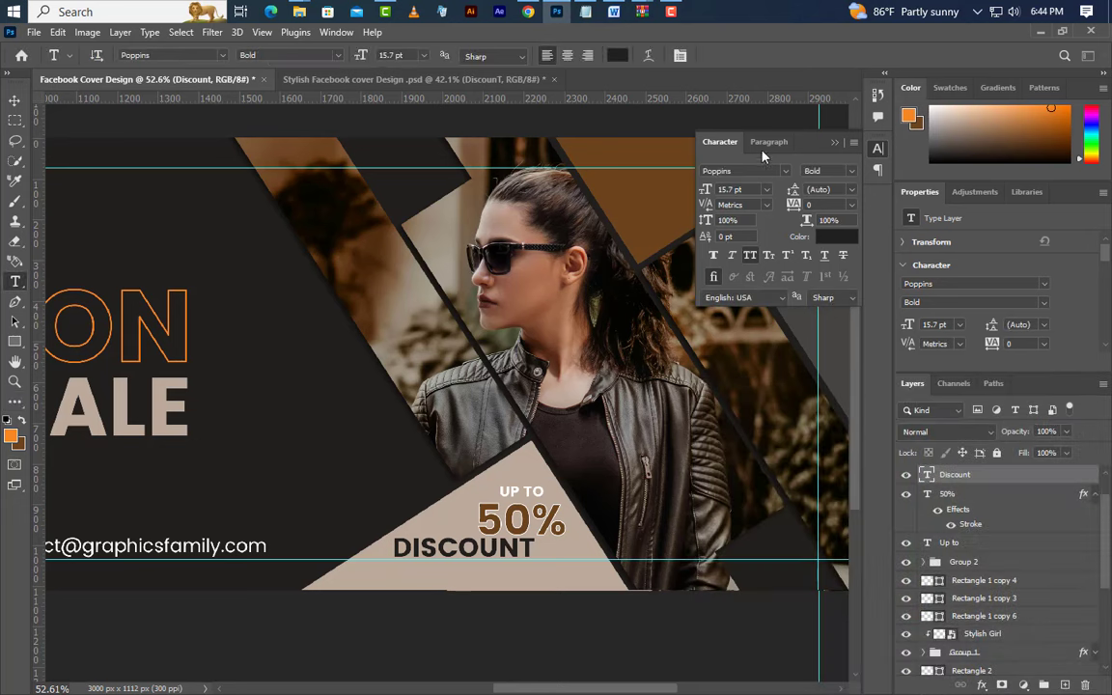
{"action": "left_click", "coordinate": [836, 141]}
{"action": "left_click", "coordinate": [15, 101]}
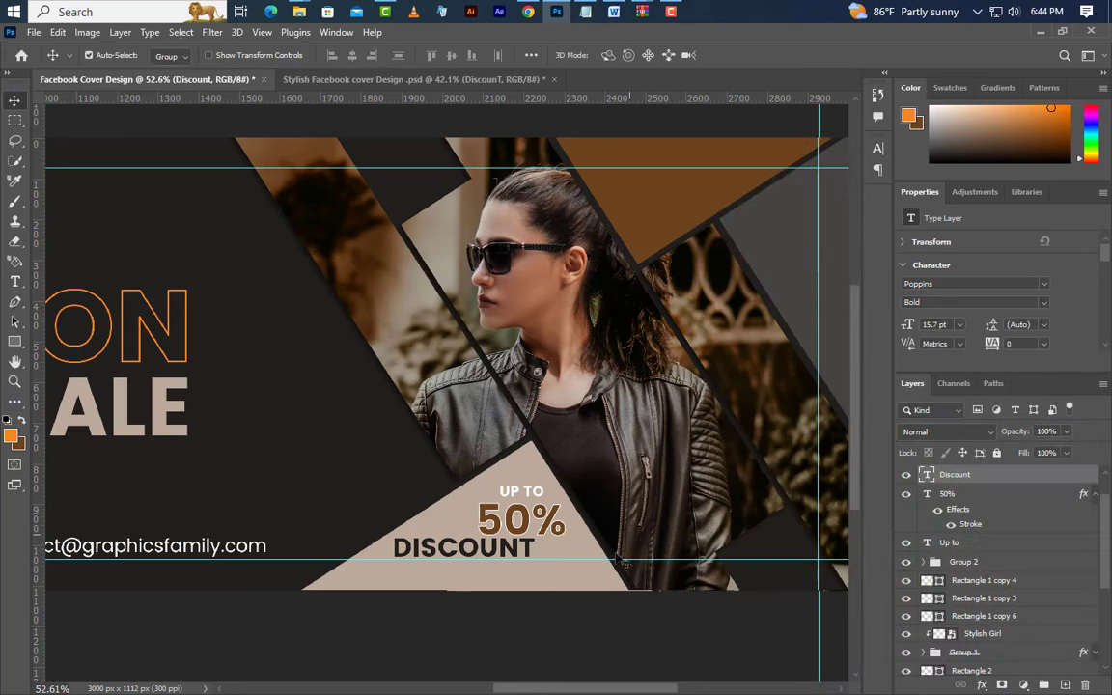
{"action": "left_click_drag", "start_coordinate": [511, 558], "coordinate": [543, 563]}
- Select the UP TO, 50% and DISCOUNT text layers and nudge them up together within the beige triangle
{"action": "left_click", "coordinate": [992, 494]}
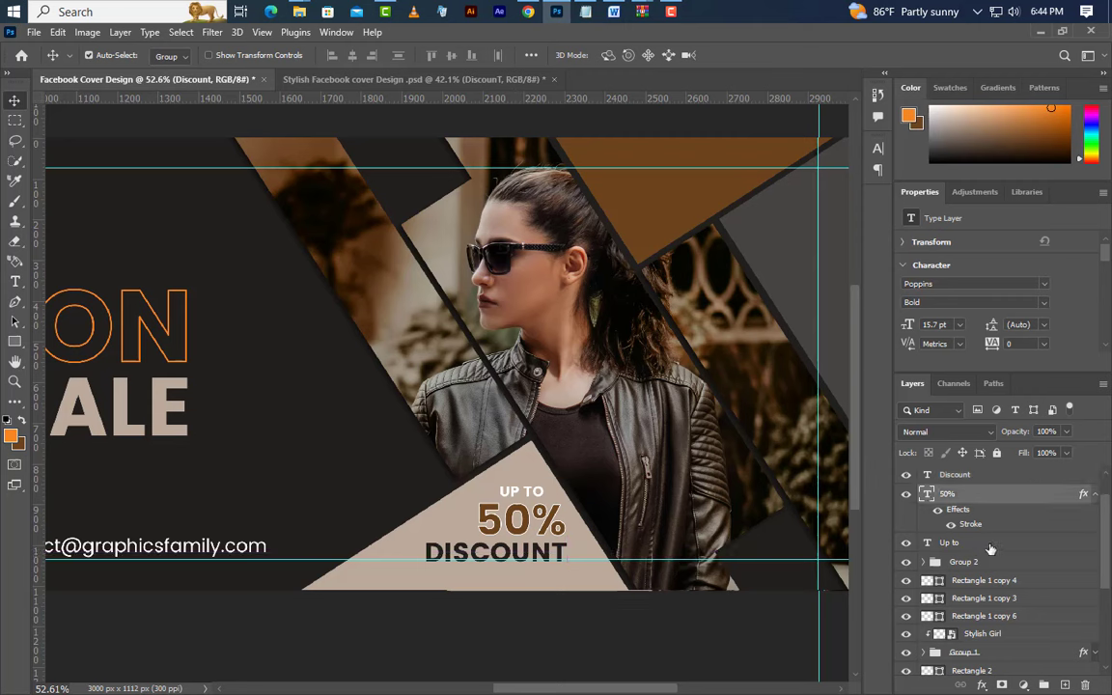
{"action": "left_click", "coordinate": [992, 543], "text": "shift"}
{"action": "left_click", "coordinate": [1001, 478], "text": "ctrl"}
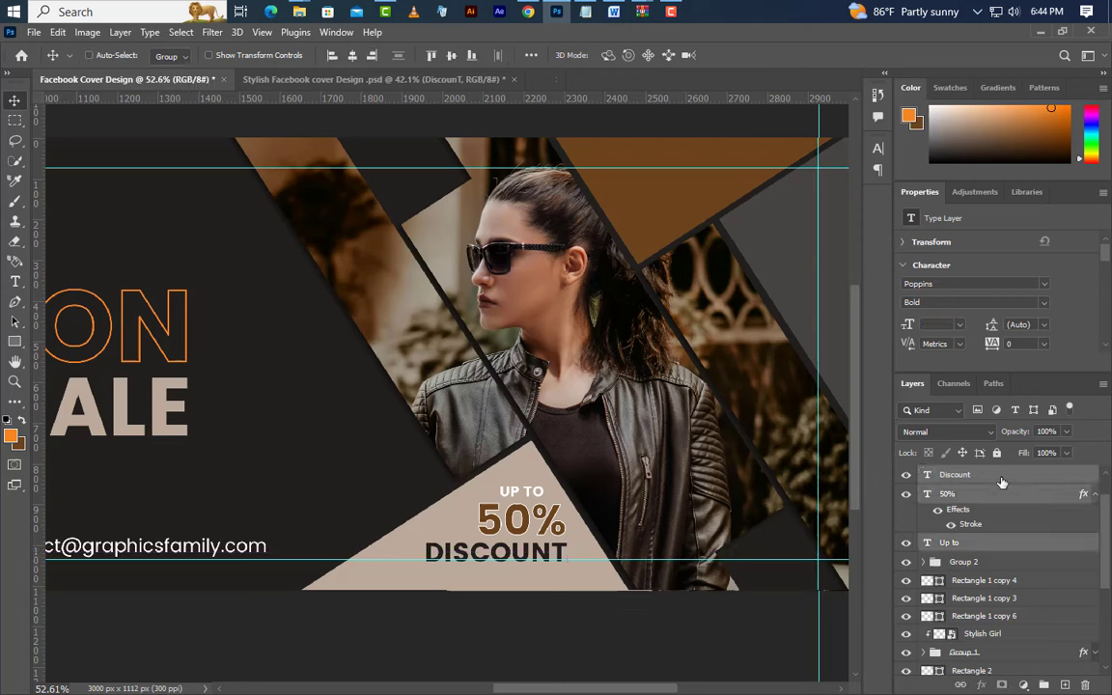
{"action": "key", "text": "shift+Up"}
- Place the Instagram, Twitter and YouTube PNG icons from the icon folder in File Explorer into the cover document
{"action": "scroll", "coordinate": [1001, 483], "scroll_direction": "down", "scroll_amount": 5}
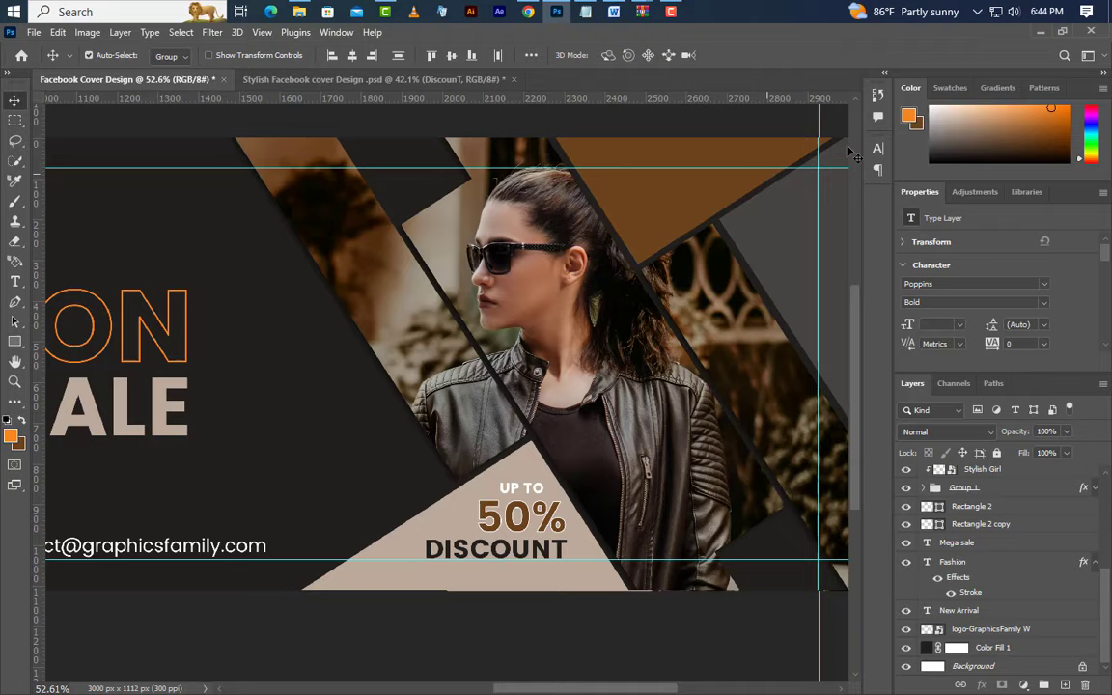
{"action": "left_click", "coordinate": [1041, 32]}
{"action": "left_click", "coordinate": [254, 232]}
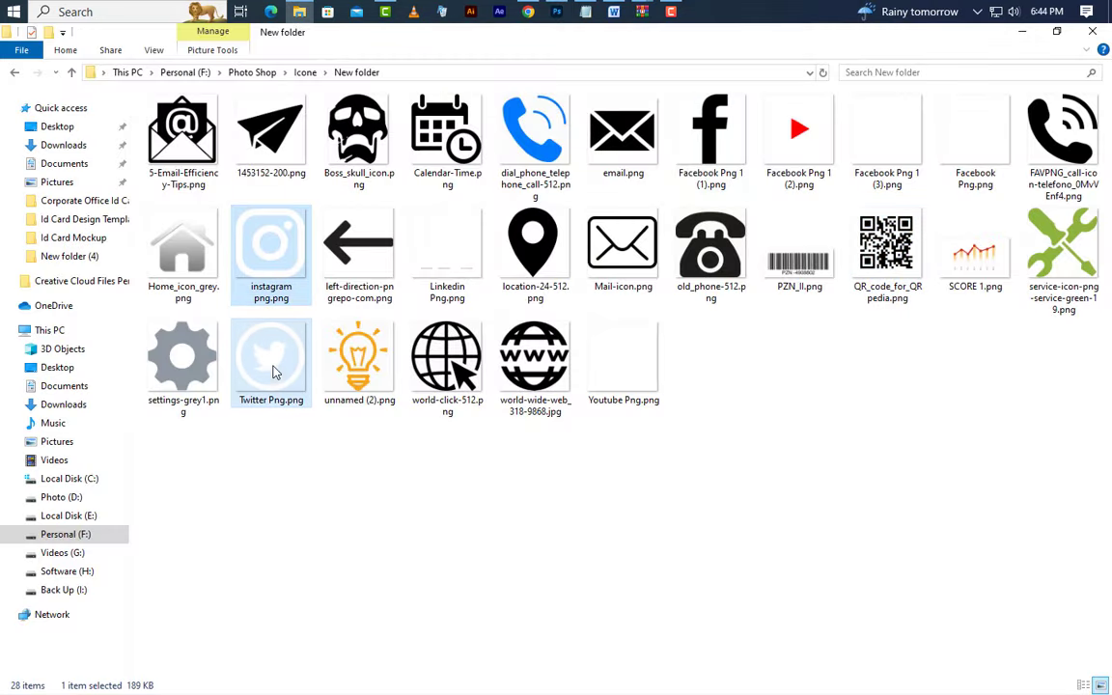
{"action": "left_click", "coordinate": [247, 338], "text": "ctrl"}
{"action": "left_click", "coordinate": [609, 364], "text": "ctrl"}
{"action": "left_click_drag", "start_coordinate": [585, 328], "coordinate": [418, 356]}
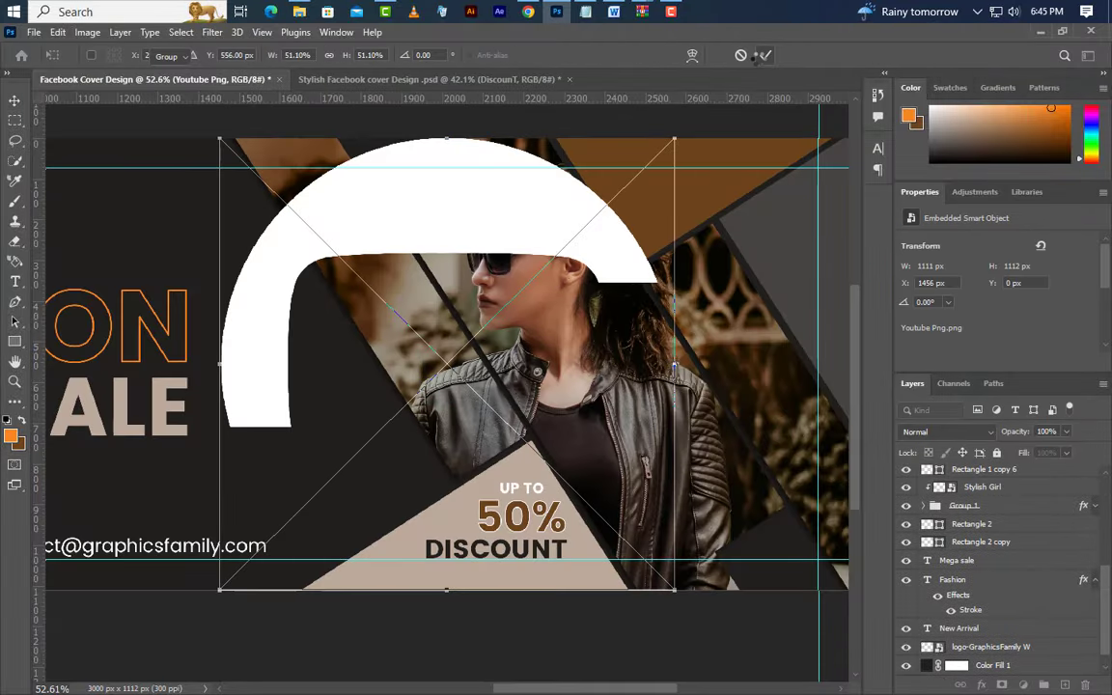
{"action": "key", "text": "Return"}
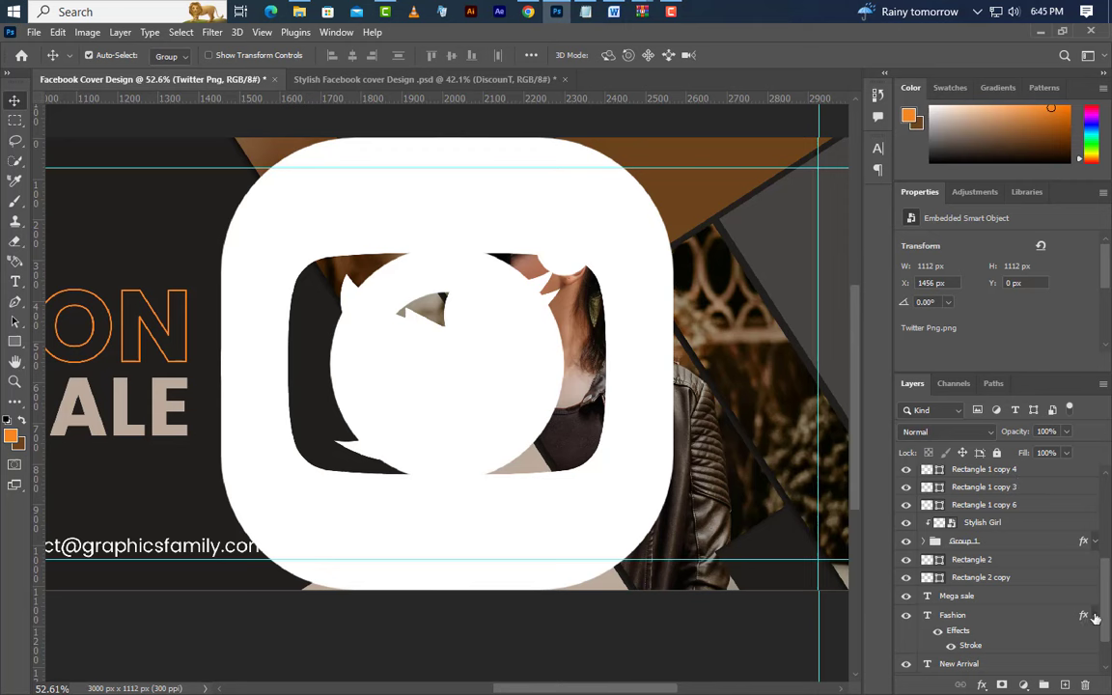
- Move the Twitter, Instagram and YouTube icon layers together to the top of the layer stack
{"action": "left_click_drag", "start_coordinate": [1109, 525], "coordinate": [1109, 475]}
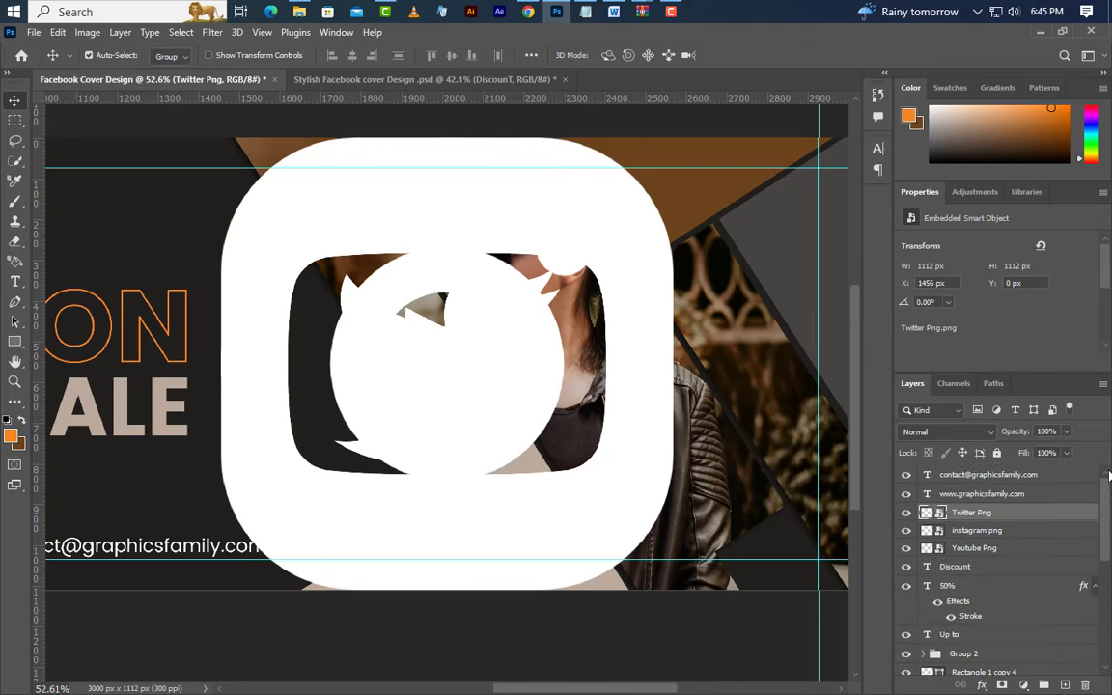
{"action": "left_click", "coordinate": [975, 532], "text": "ctrl"}
{"action": "left_click", "coordinate": [982, 553], "text": "ctrl"}
{"action": "left_click_drag", "start_coordinate": [1026, 516], "coordinate": [1027, 467]}
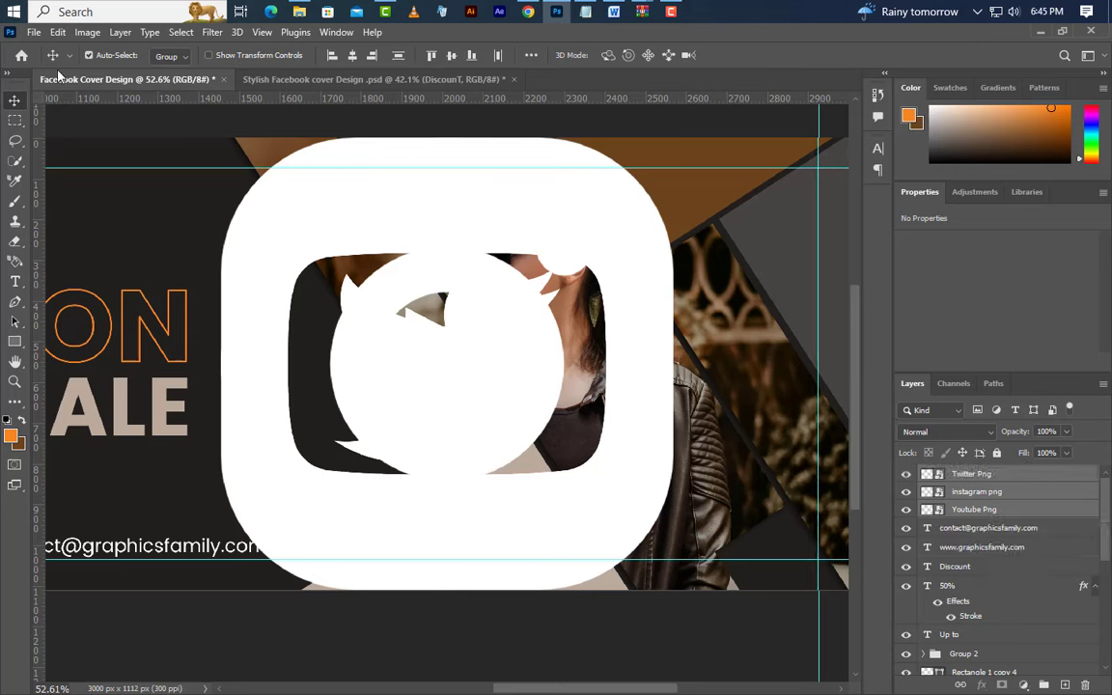
- Scale the three social icons together to 4.49% and place them against the right guide near the cover's upper right corner
{"action": "left_click", "coordinate": [59, 32]}
{"action": "left_click", "coordinate": [229, 378]}
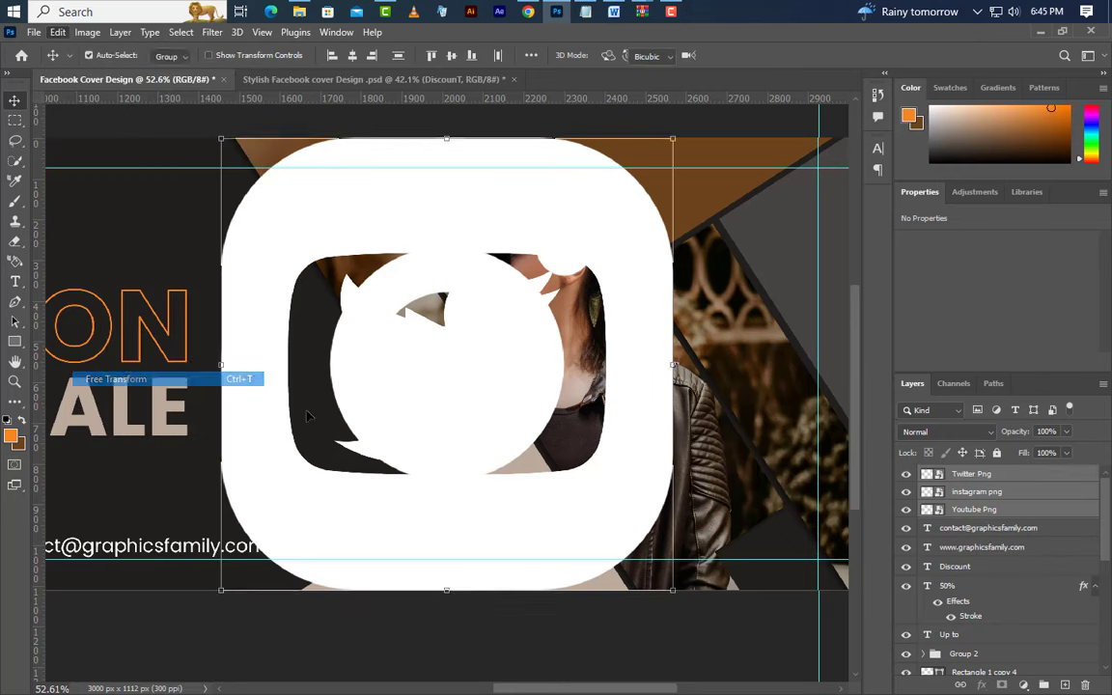
{"action": "left_click_drag", "start_coordinate": [223, 365], "coordinate": [766, 206]}
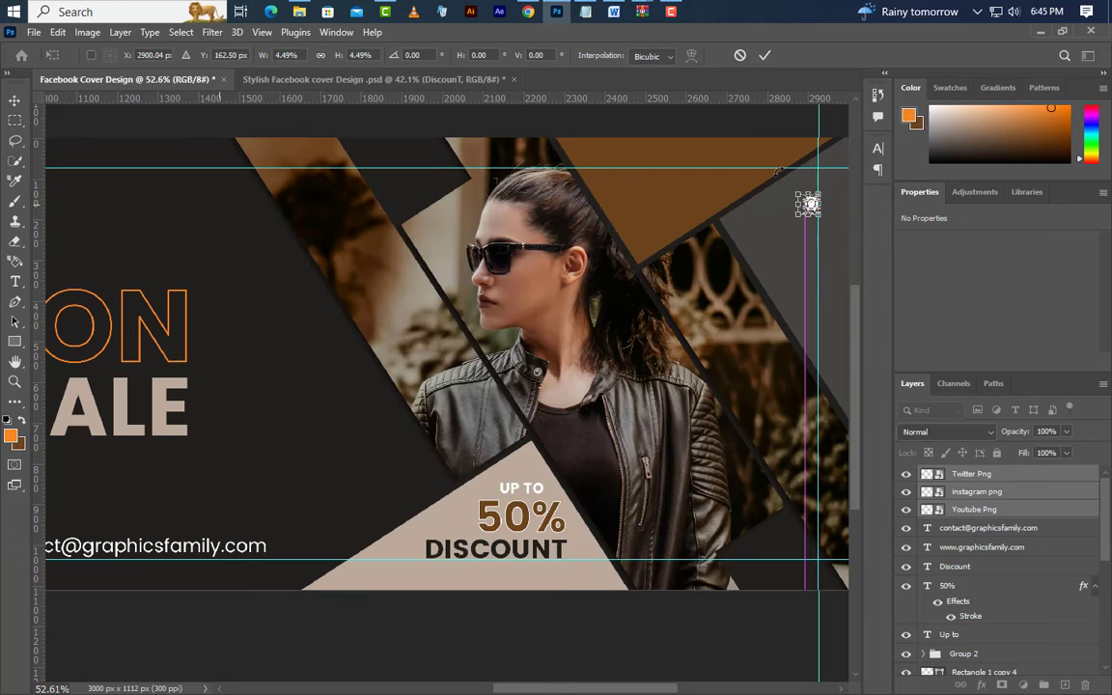
{"action": "left_click", "coordinate": [765, 55]}
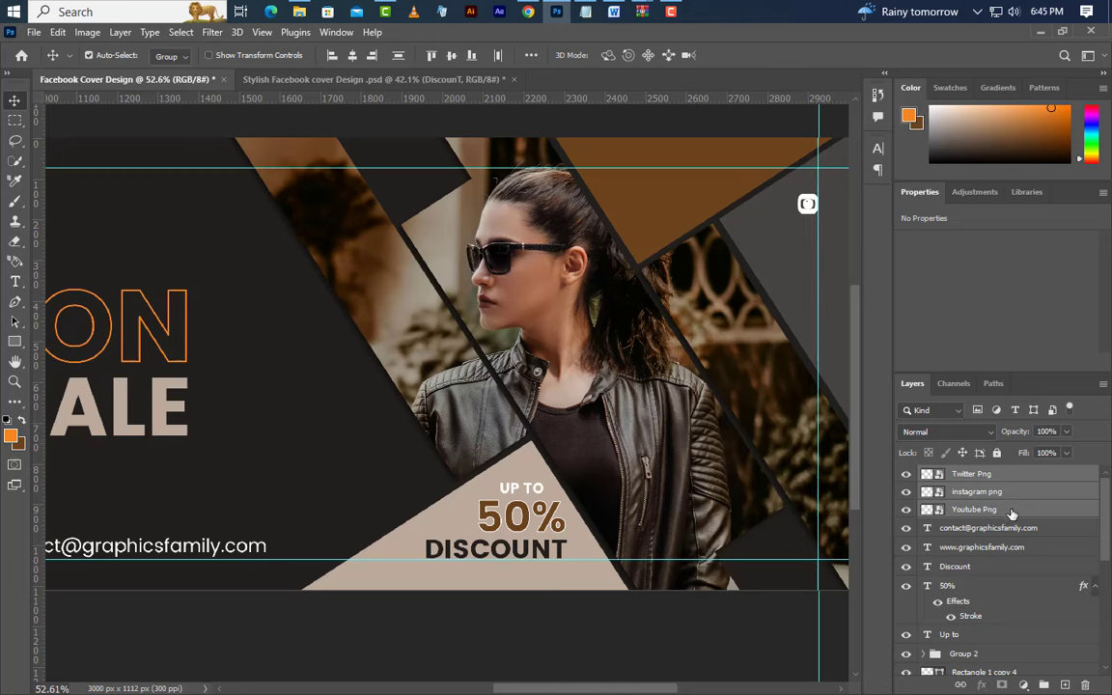
- Spread the social icons in an evenly spaced vertical column along the right guide: YouTube on top, Twitter below, Instagram last
{"action": "left_click", "coordinate": [1012, 510]}
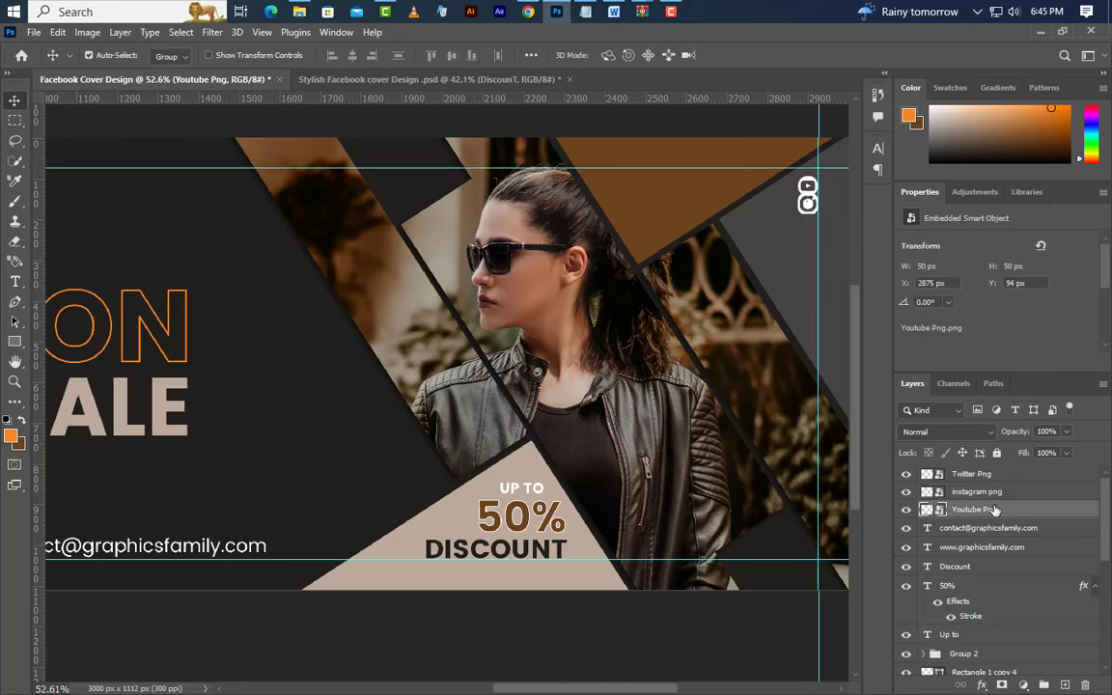
{"action": "left_click", "coordinate": [995, 481]}
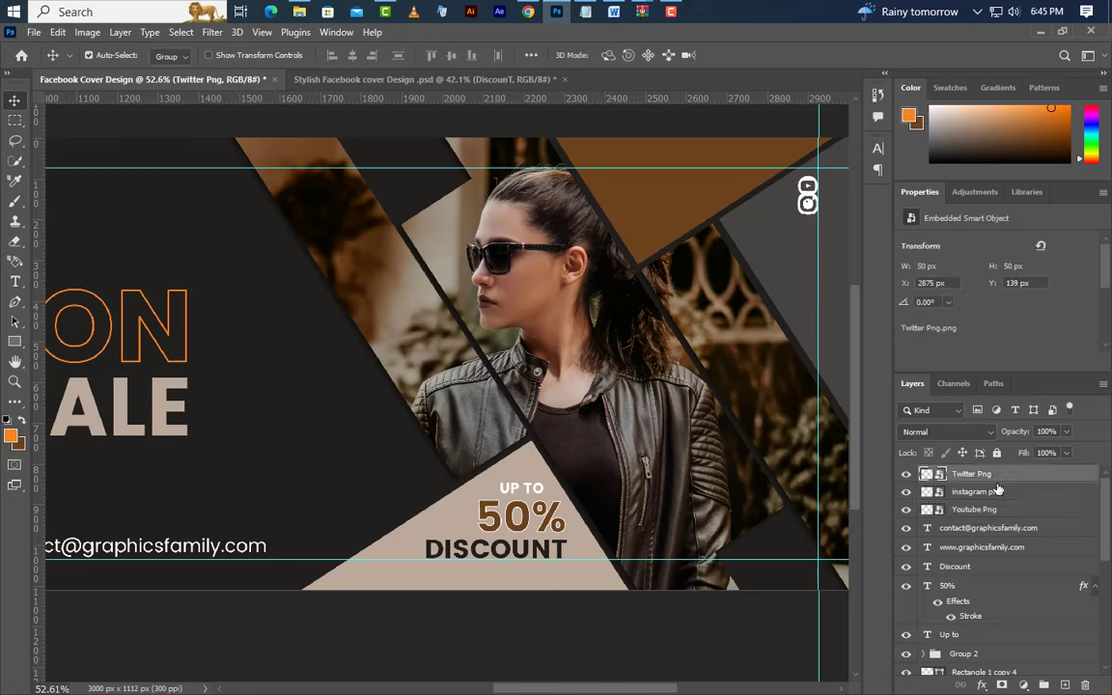
{"action": "left_click", "coordinate": [1002, 494]}
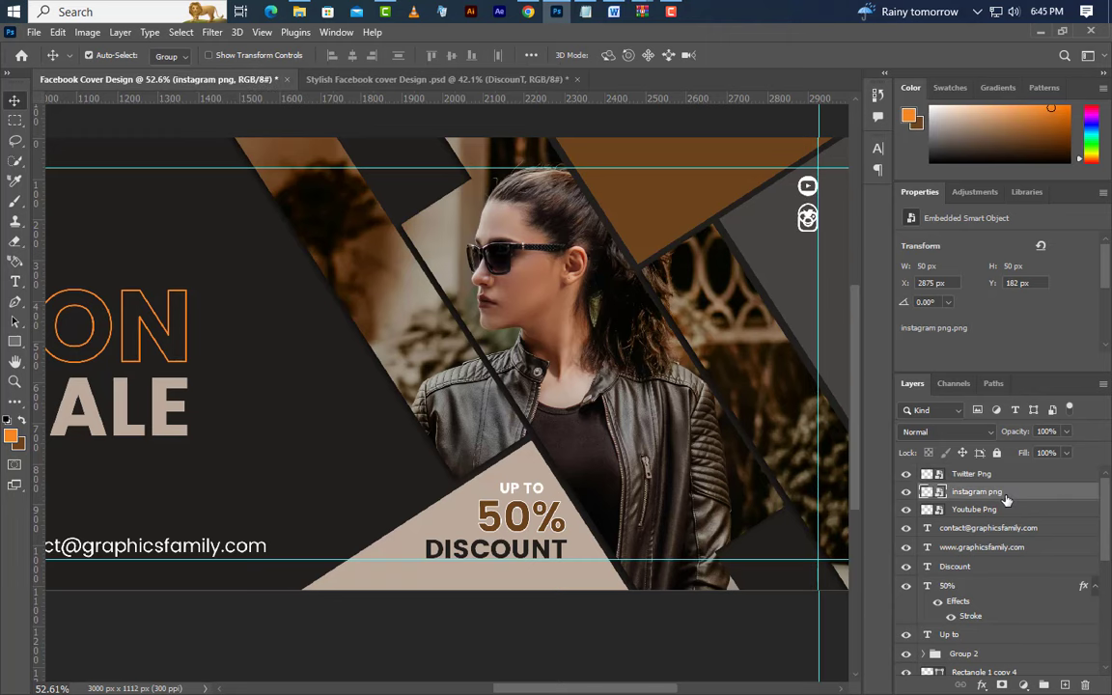
{"action": "key", "text": "shift+Down"}
{"action": "key", "text": "shift+Down"}
{"action": "key", "text": "shift+Down"}
{"action": "key", "text": "shift+Down"}
{"action": "key", "text": "shift+Down"}
{"action": "key", "text": "shift+Down"}
{"action": "key", "text": "shift+Down"}
{"action": "left_click", "coordinate": [1007, 480]}
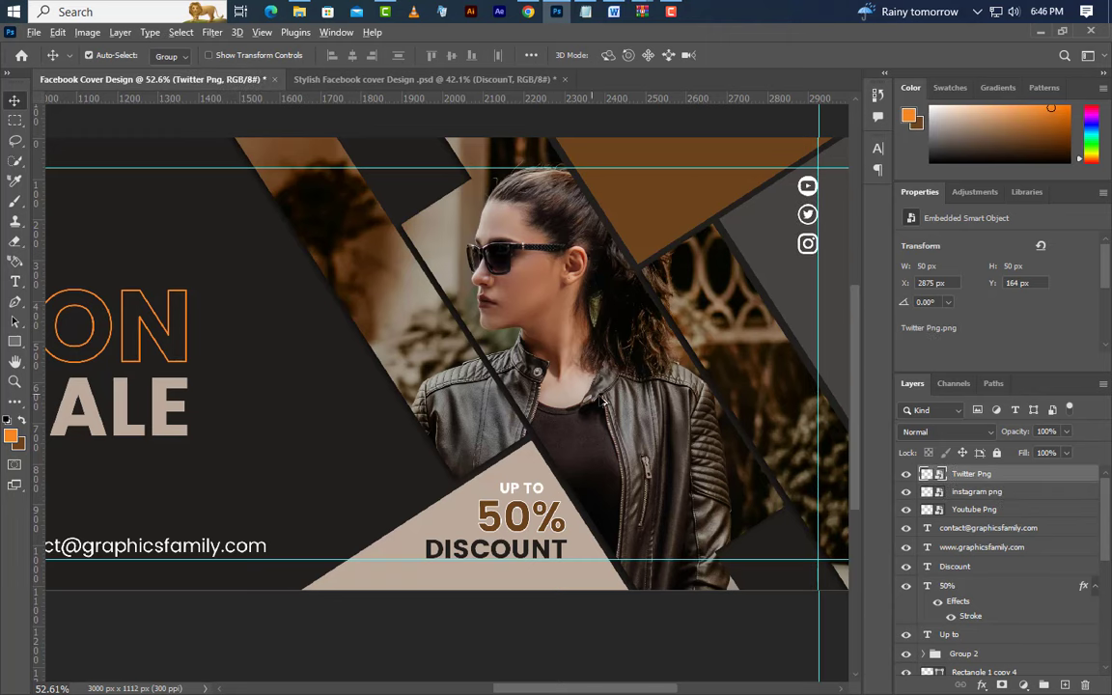
- Draw an orange circle about 12 px across with the Ellipse tool in the dark area above the FASHION headline
{"action": "scroll", "coordinate": [603, 400], "scroll_direction": "down", "scroll_amount": 3}
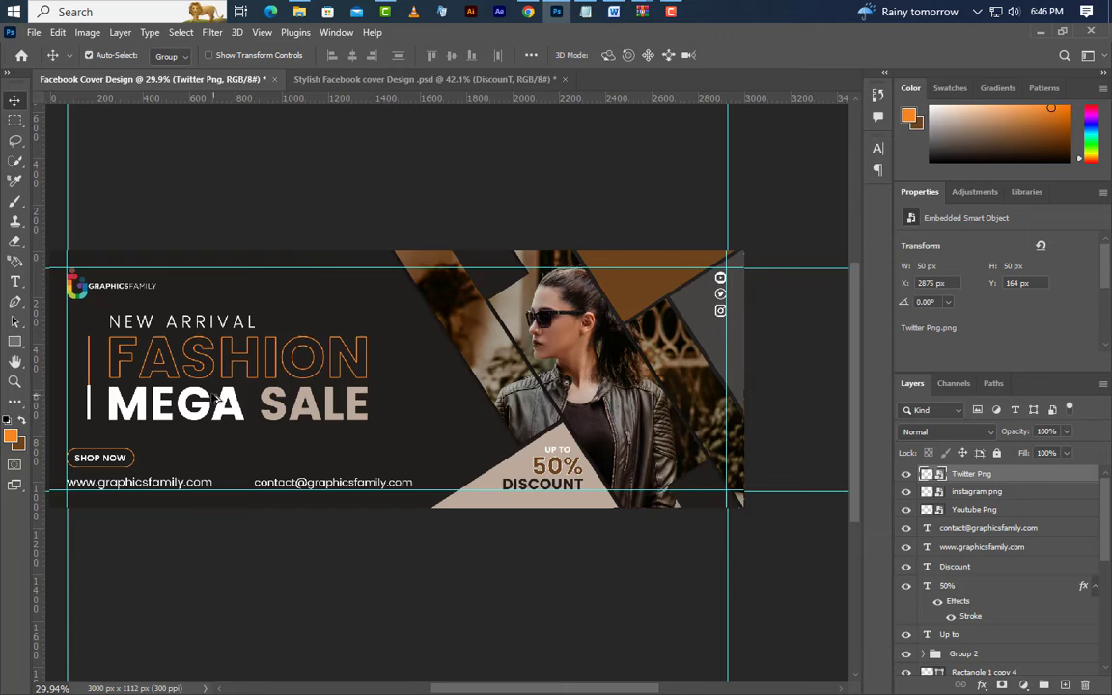
{"action": "scroll", "coordinate": [216, 397], "scroll_direction": "up", "scroll_amount": 3}
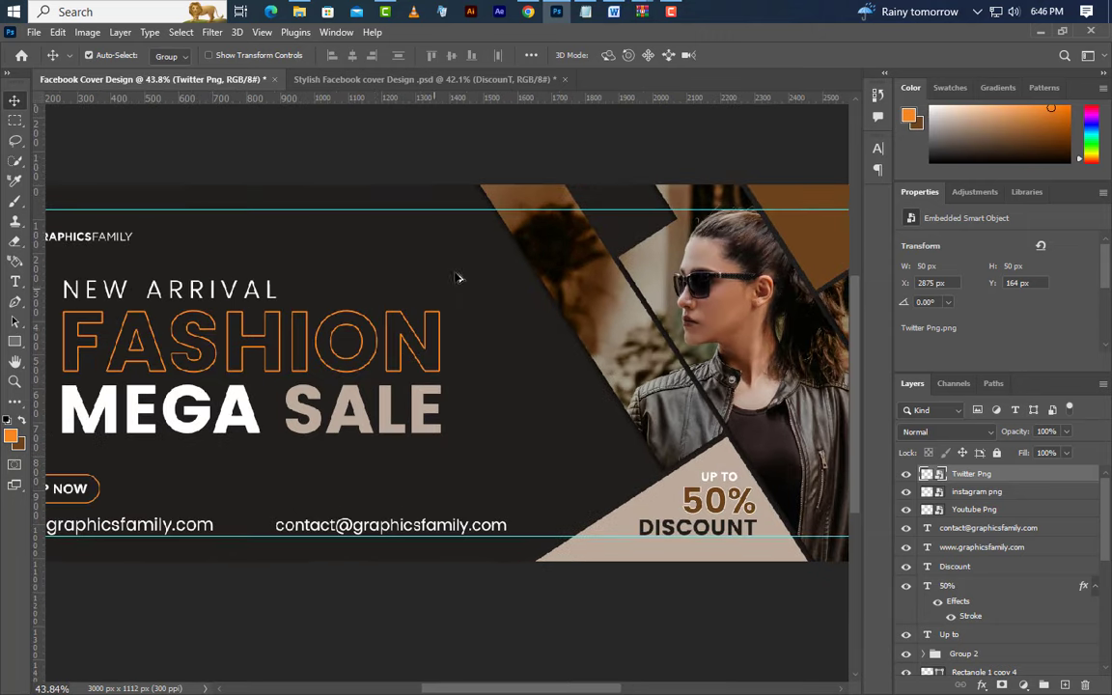
{"action": "scroll", "coordinate": [424, 251], "scroll_direction": "up", "scroll_amount": 5}
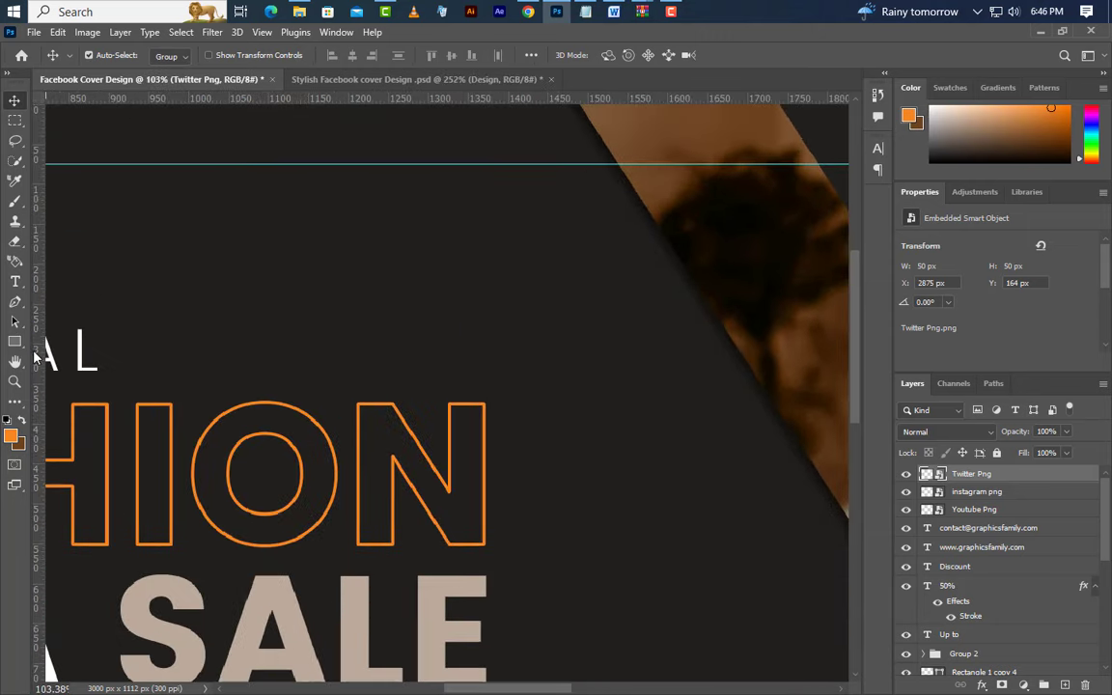
{"action": "left_click", "coordinate": [19, 343]}
{"action": "left_click", "coordinate": [65, 358]}
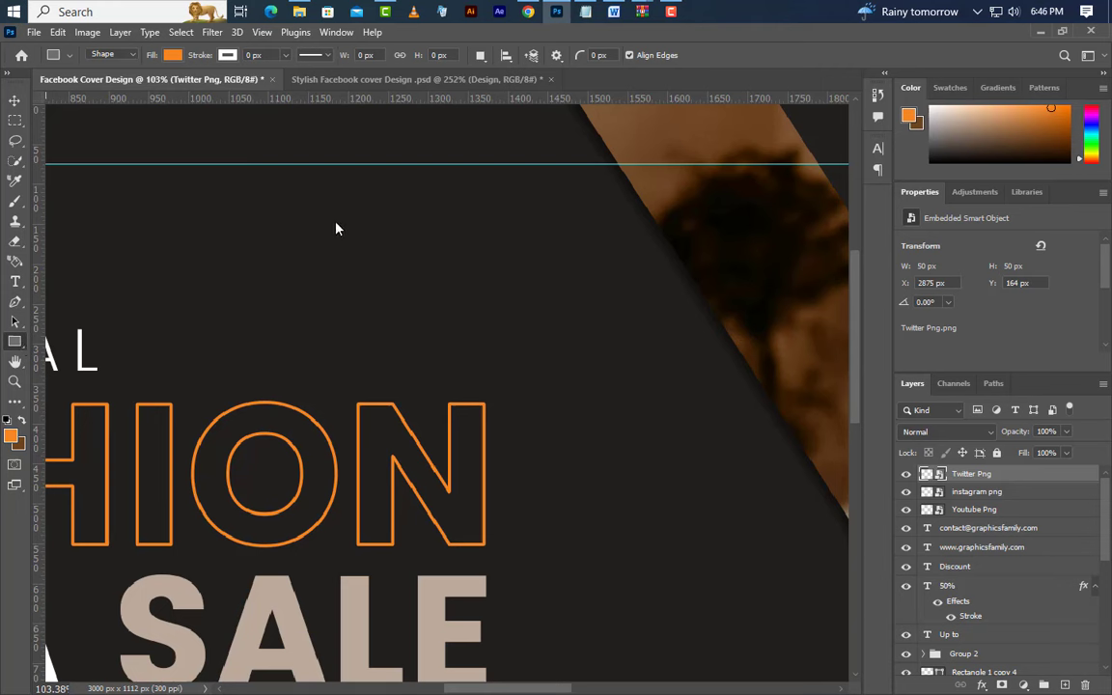
{"action": "left_click_drag", "start_coordinate": [310, 204], "coordinate": [321, 214]}
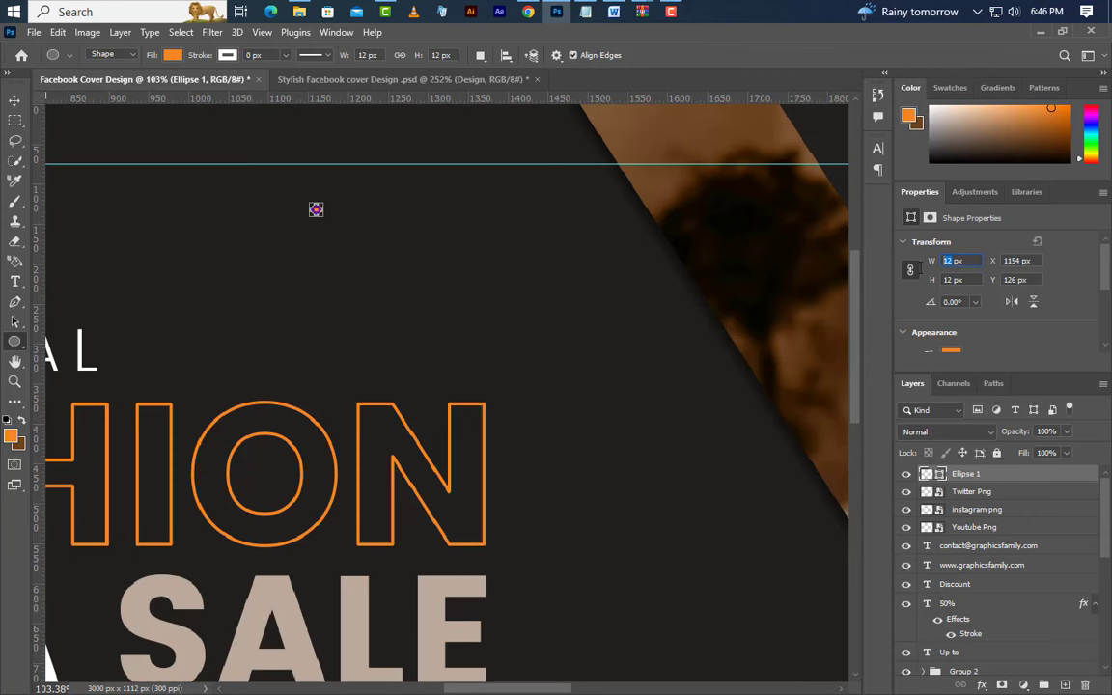
- Resize the small orange circle above the FASHION headline to 9 × 9 px, with proportions linked
{"action": "left_click", "coordinate": [908, 271]}
{"action": "type", "text": "9"}
{"action": "key", "text": "Return"}
{"action": "left_click", "coordinate": [15, 99]}
- Recolor the small circle with the beige bcaa9c sampled from the SALE lettering
{"action": "scroll", "coordinate": [310, 240], "scroll_direction": "up", "scroll_amount": 2}
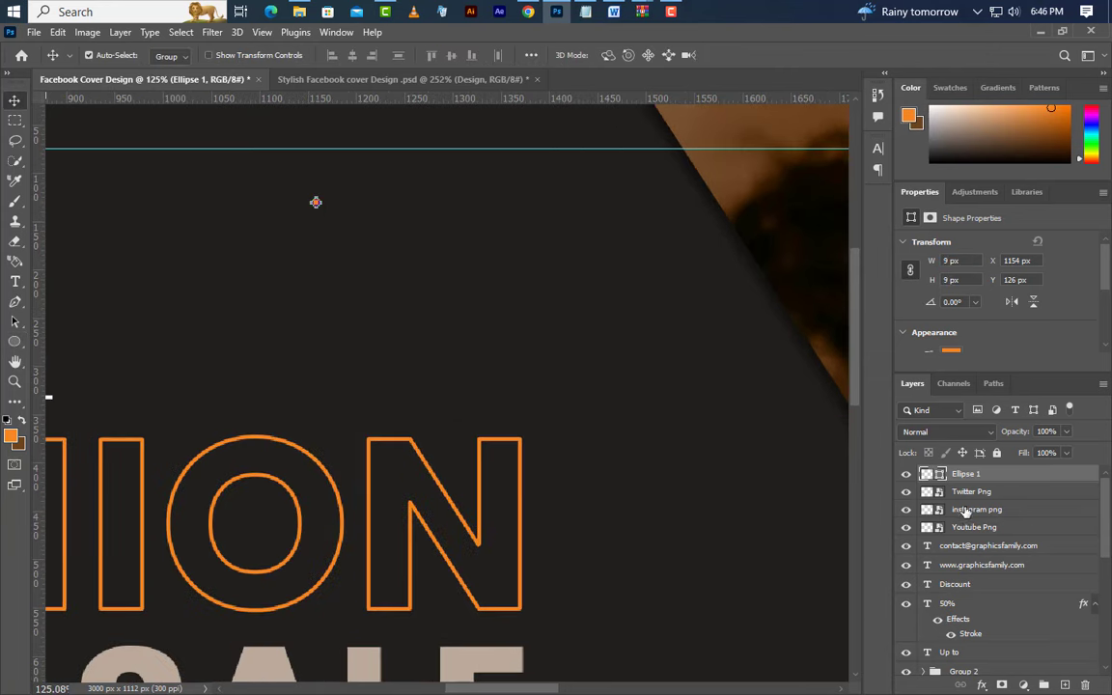
{"action": "double_click", "coordinate": [941, 479]}
{"action": "left_click", "coordinate": [266, 653]}
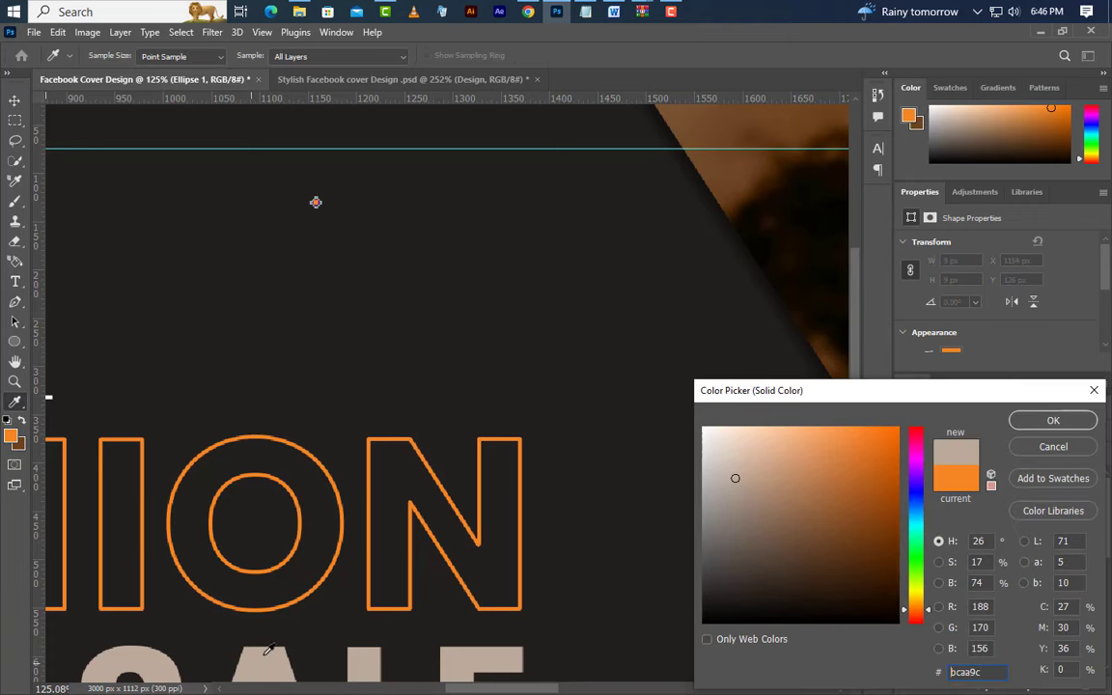
{"action": "left_click", "coordinate": [1076, 428]}
{"action": "scroll", "coordinate": [356, 222], "scroll_direction": "up", "scroll_amount": 3}
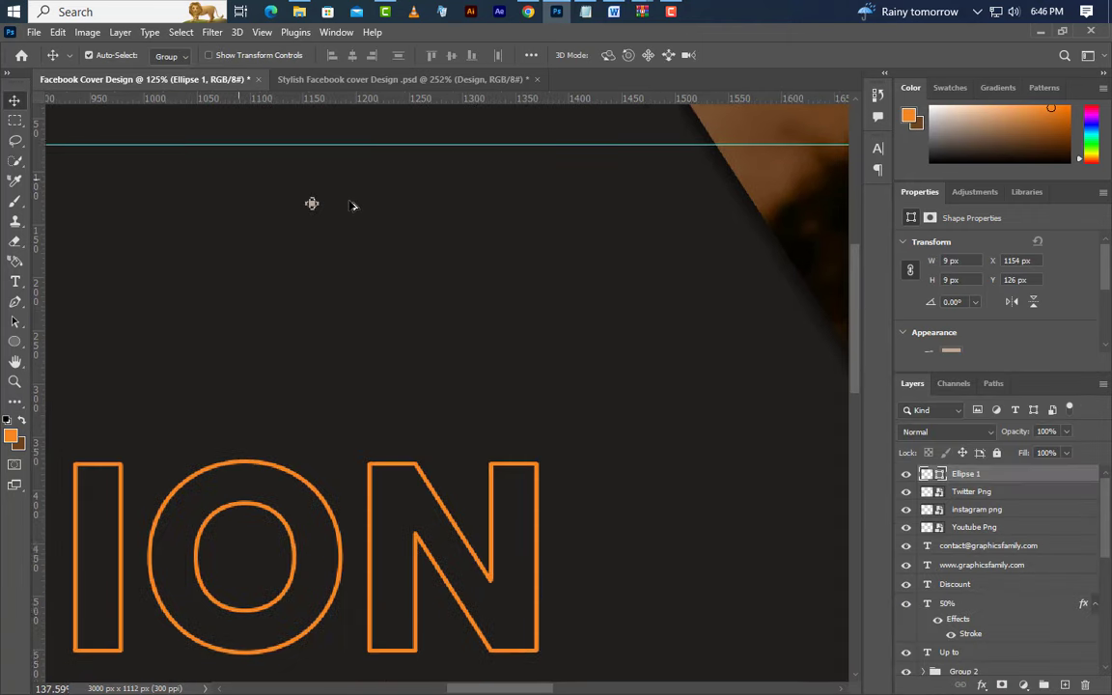
- Copy the beige dot into an evenly spaced horizontal row of four and group the four dot layers
{"action": "left_click_drag", "start_coordinate": [292, 206], "coordinate": [453, 209]}
{"action": "left_click", "coordinate": [997, 492], "text": "shift"}
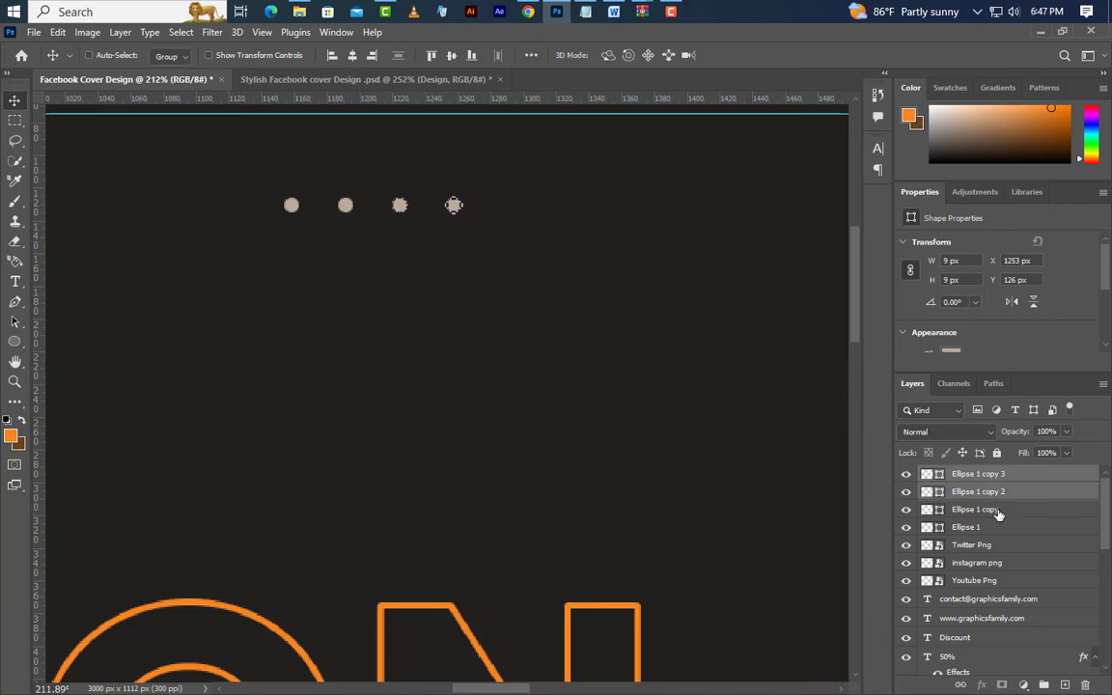
{"action": "left_click", "coordinate": [992, 510], "text": "shift"}
{"action": "left_click", "coordinate": [993, 527], "text": "shift"}
{"action": "left_click", "coordinate": [1044, 685]}
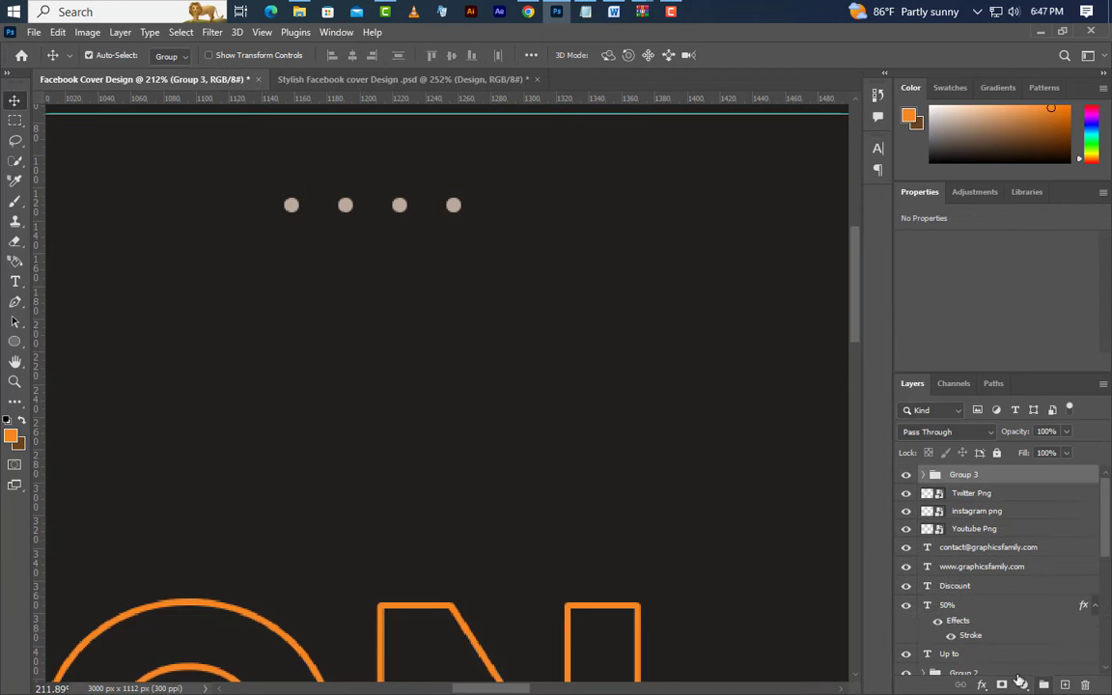
- Duplicate the dot row twice downward at equal spacing to form a 4 × 3 grid, and group the three rows
{"action": "scroll", "coordinate": [427, 240], "scroll_direction": "down", "scroll_amount": 1}
{"action": "left_click_drag", "start_coordinate": [442, 248], "coordinate": [414, 322]}
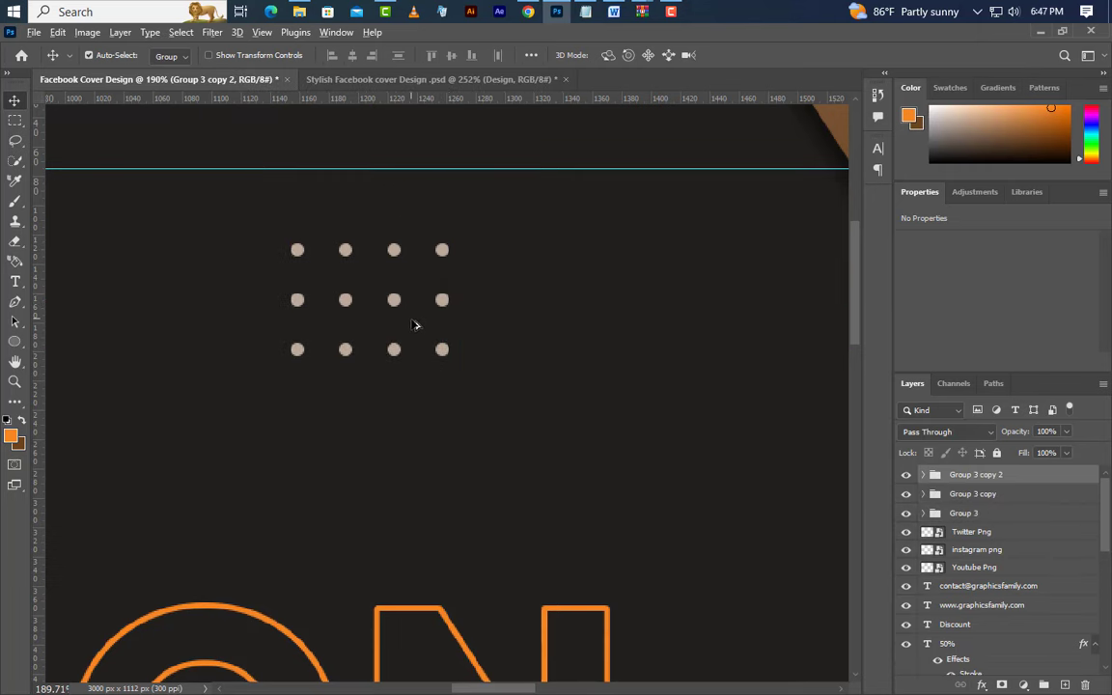
{"action": "scroll", "coordinate": [413, 325], "scroll_direction": "down", "scroll_amount": 5}
{"action": "scroll", "coordinate": [370, 332], "scroll_direction": "down", "scroll_amount": 6}
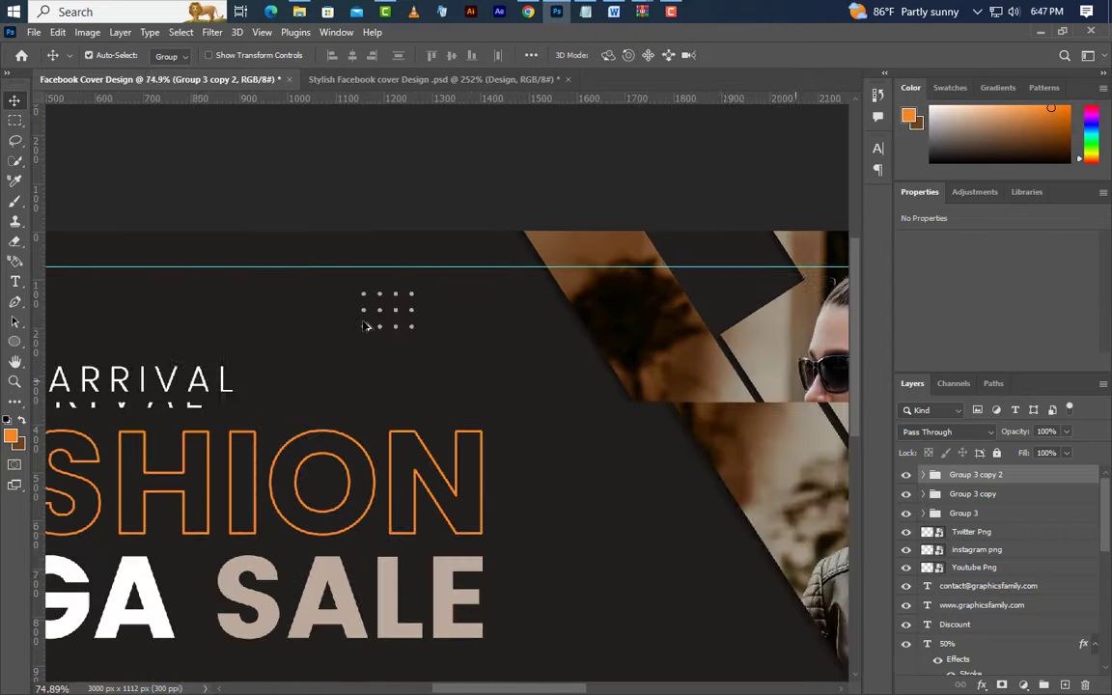
{"action": "scroll", "coordinate": [350, 353], "scroll_direction": "up", "scroll_amount": 2}
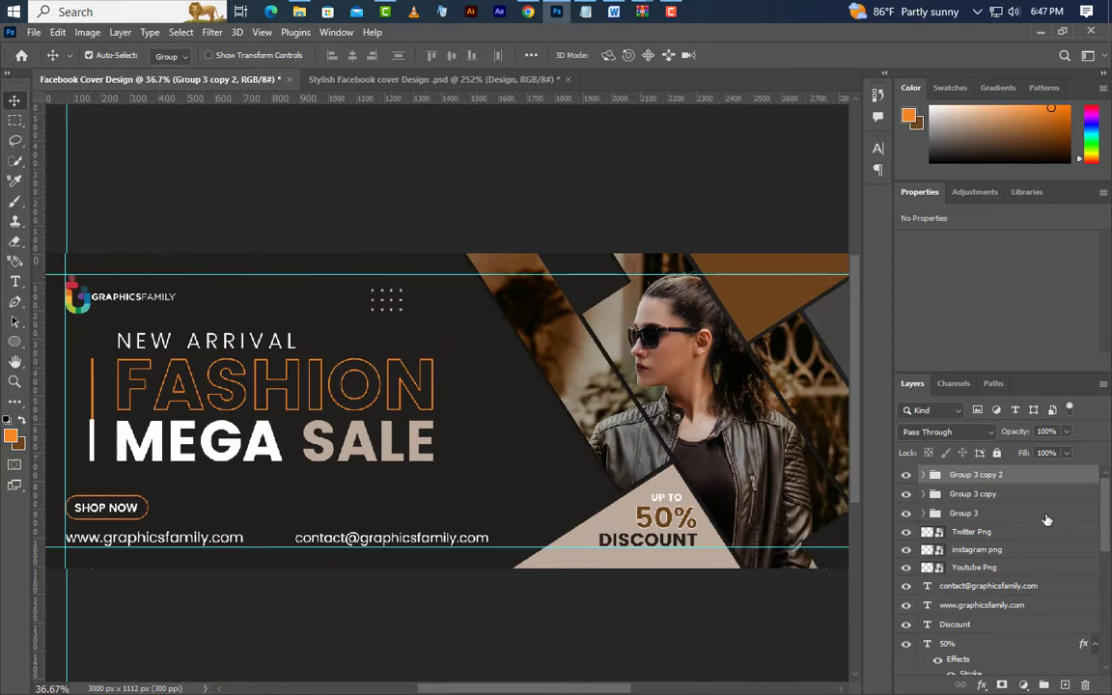
{"action": "left_click", "coordinate": [1010, 519], "text": "shift"}
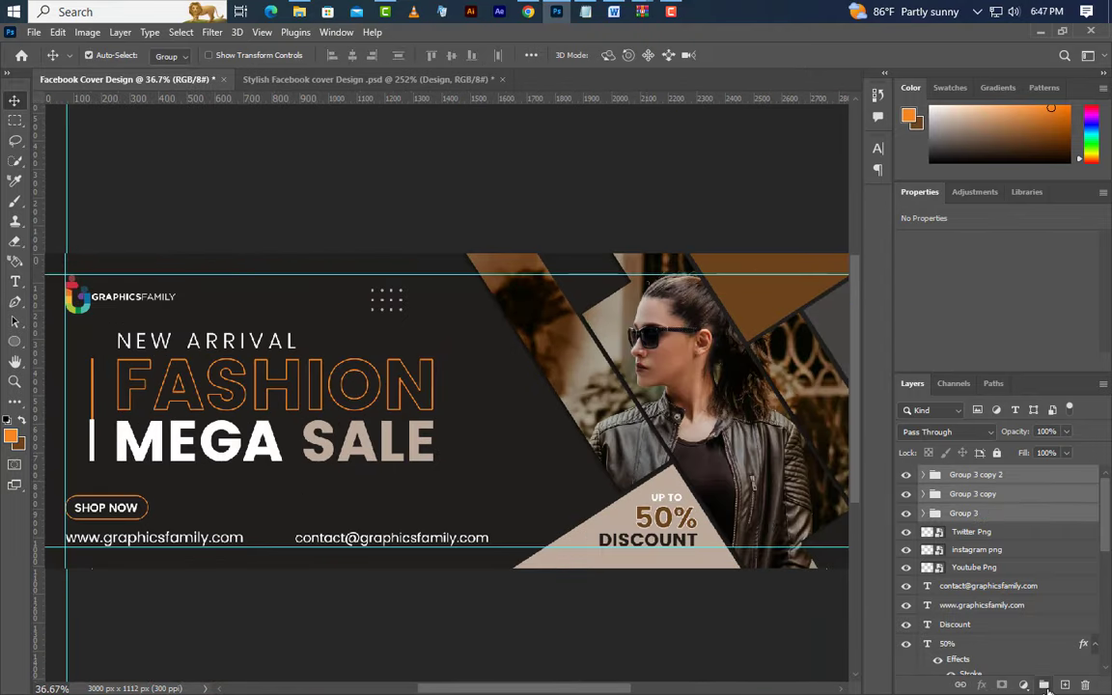
{"action": "key", "text": "ctrl+g"}
- Scale the grouped dot grid down proportionally to 86.41%, about 93 × 67 px
{"action": "left_click", "coordinate": [58, 32]}
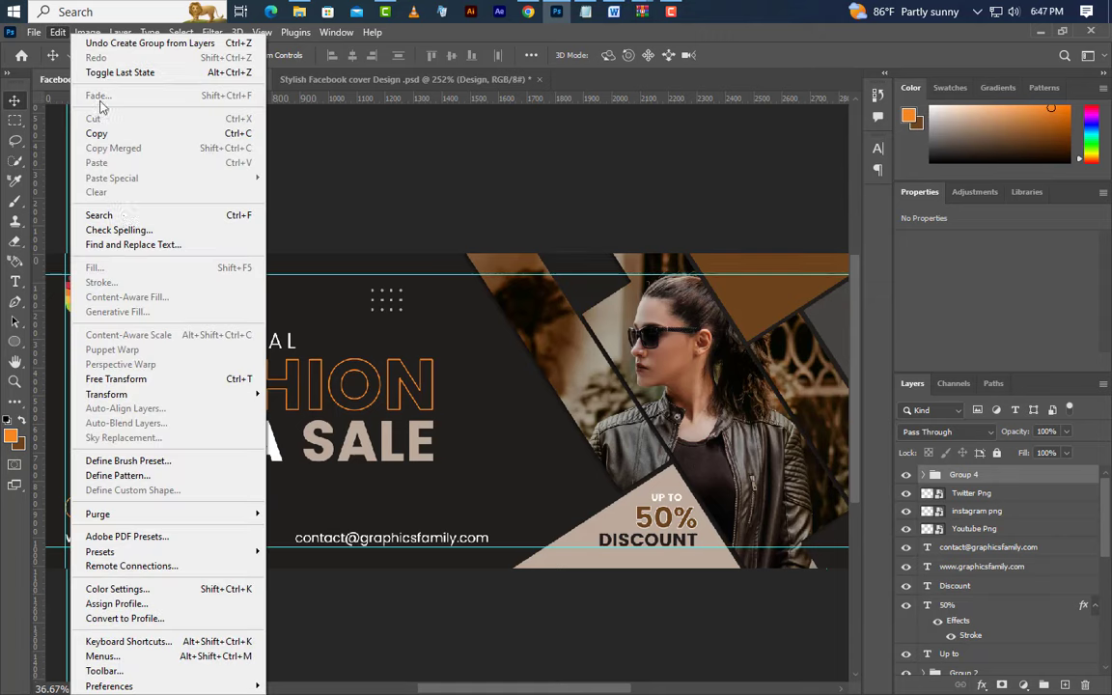
{"action": "left_click", "coordinate": [145, 379]}
{"action": "scroll", "coordinate": [407, 302], "scroll_direction": "down", "scroll_amount": 2}
{"action": "left_click_drag", "start_coordinate": [387, 336], "coordinate": [383, 334]}
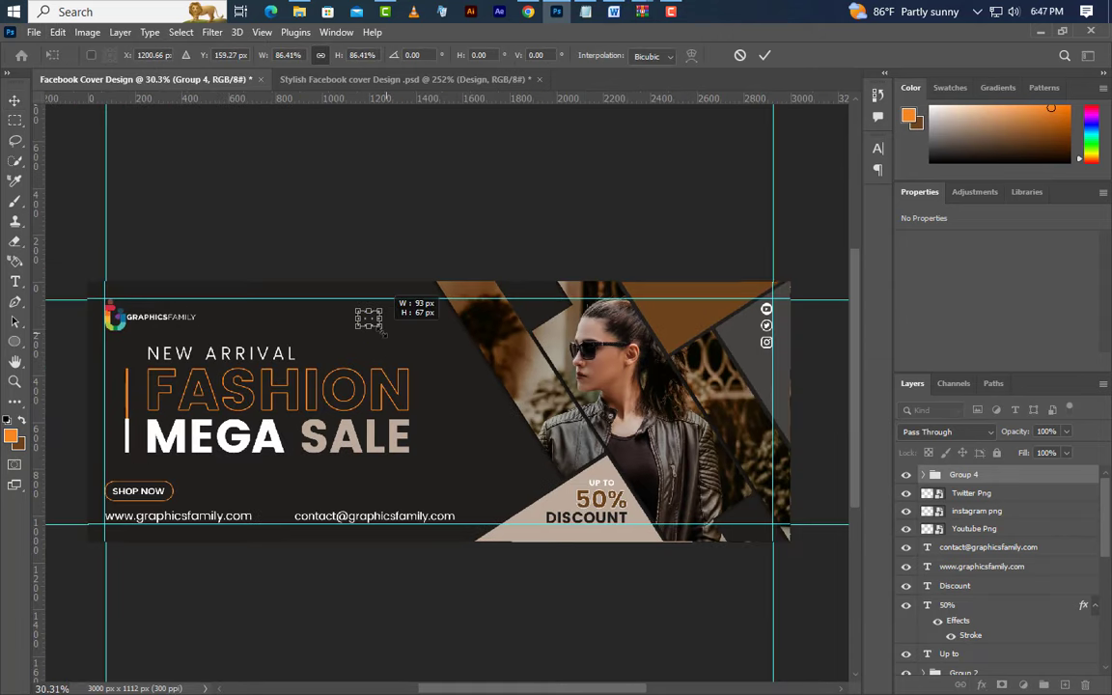
{"action": "key", "text": "Return"}
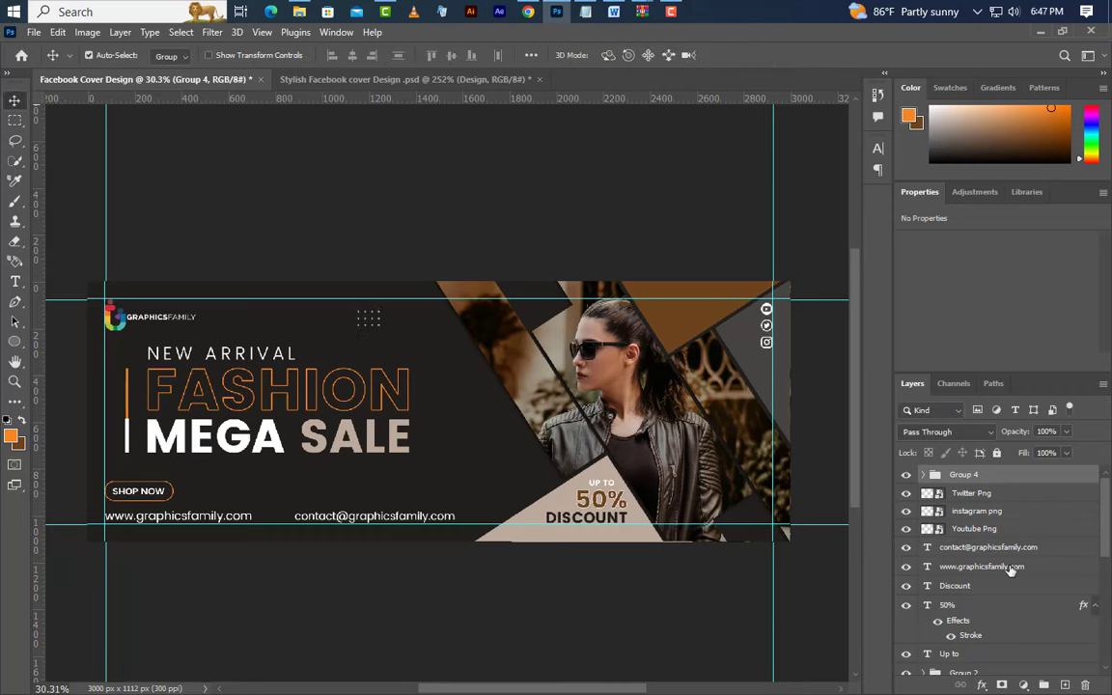
- Duplicate the dot grid group and place the copy centered on the cover's left edge, just above the SHOP NOW button's level
{"action": "right_click", "coordinate": [1066, 477]}
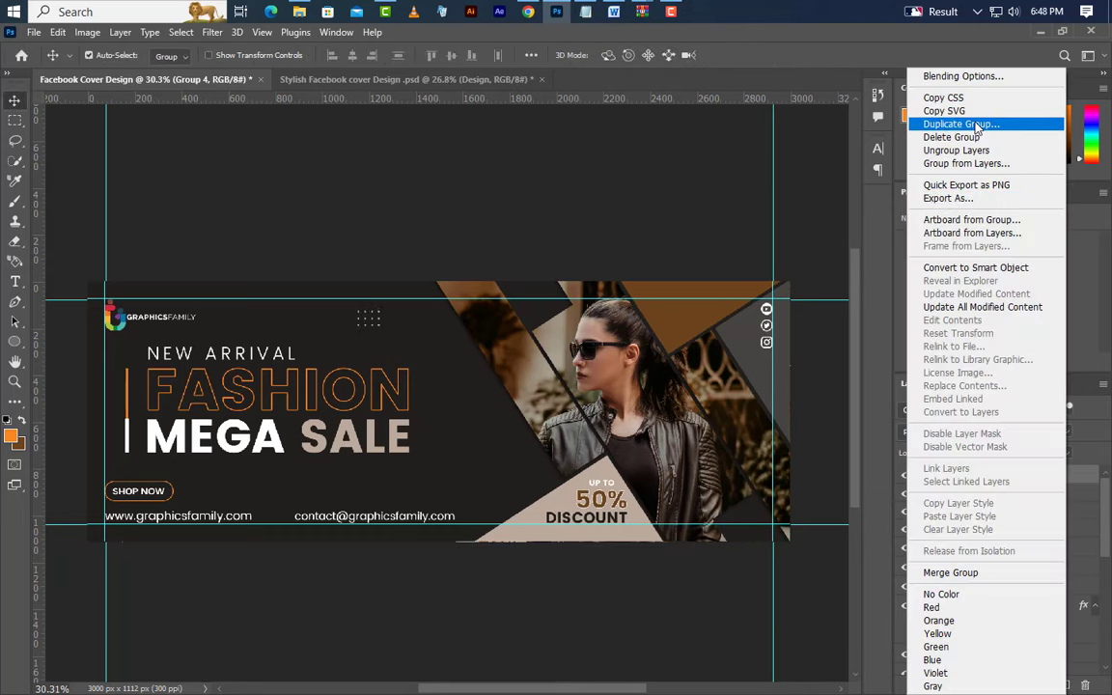
{"action": "left_click", "coordinate": [966, 127]}
{"action": "left_click", "coordinate": [681, 207]}
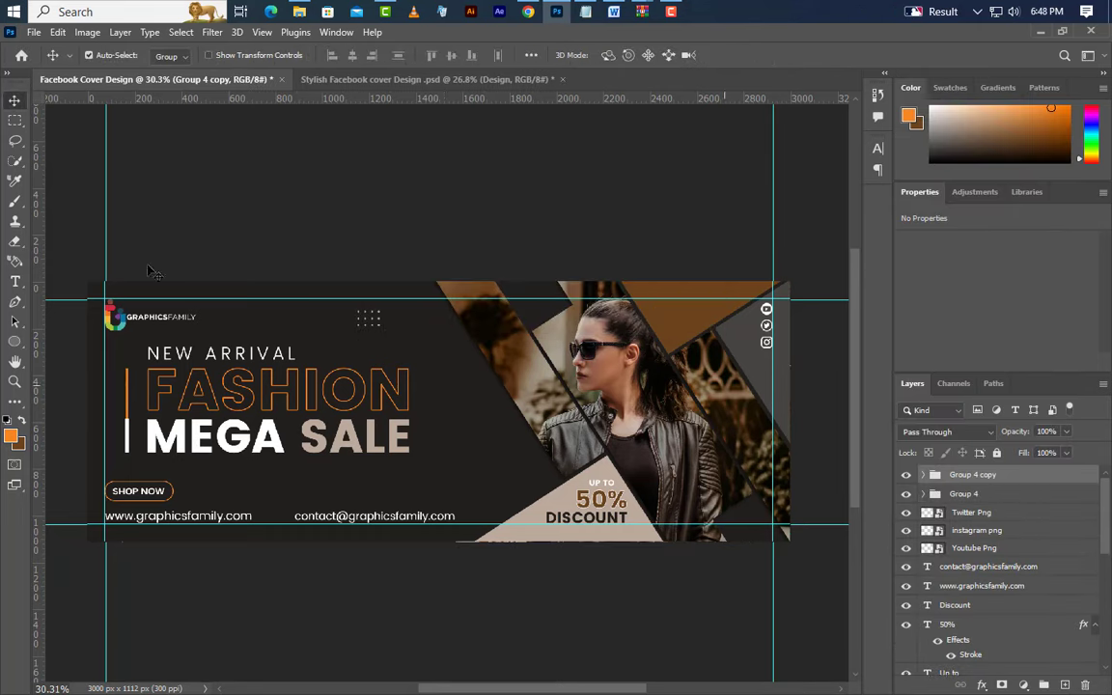
{"action": "left_click", "coordinate": [58, 32]}
{"action": "left_click", "coordinate": [96, 376]}
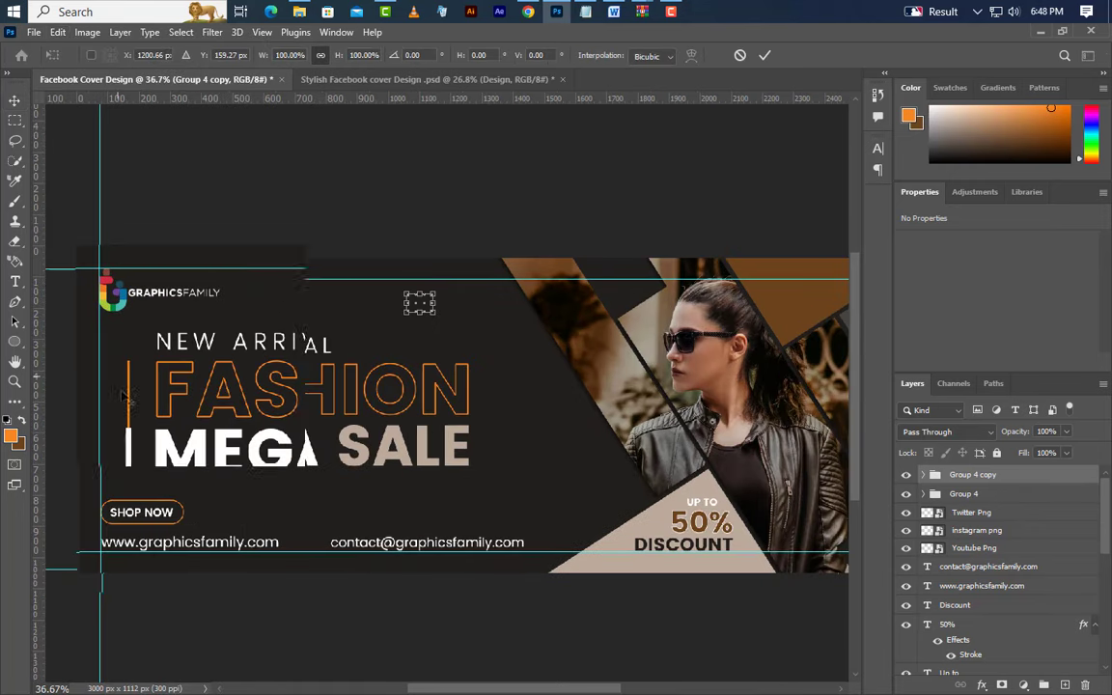
{"action": "scroll", "coordinate": [424, 312], "scroll_direction": "up", "scroll_amount": 2}
{"action": "left_click_drag", "start_coordinate": [452, 301], "coordinate": [81, 490]}
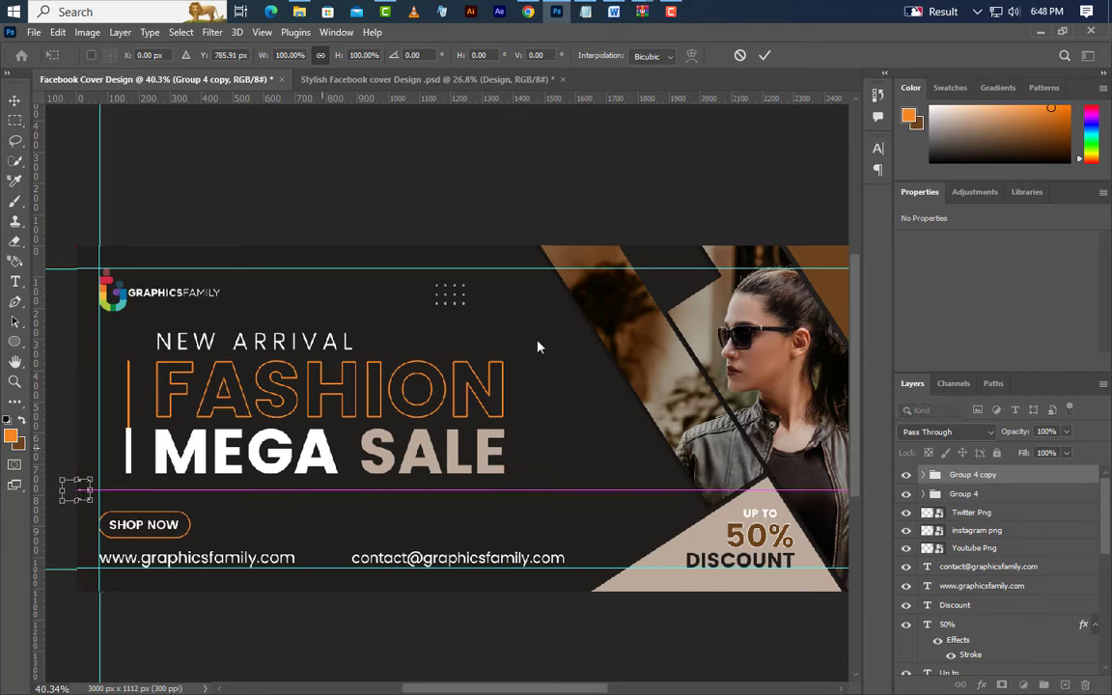
{"action": "left_click", "coordinate": [765, 55]}
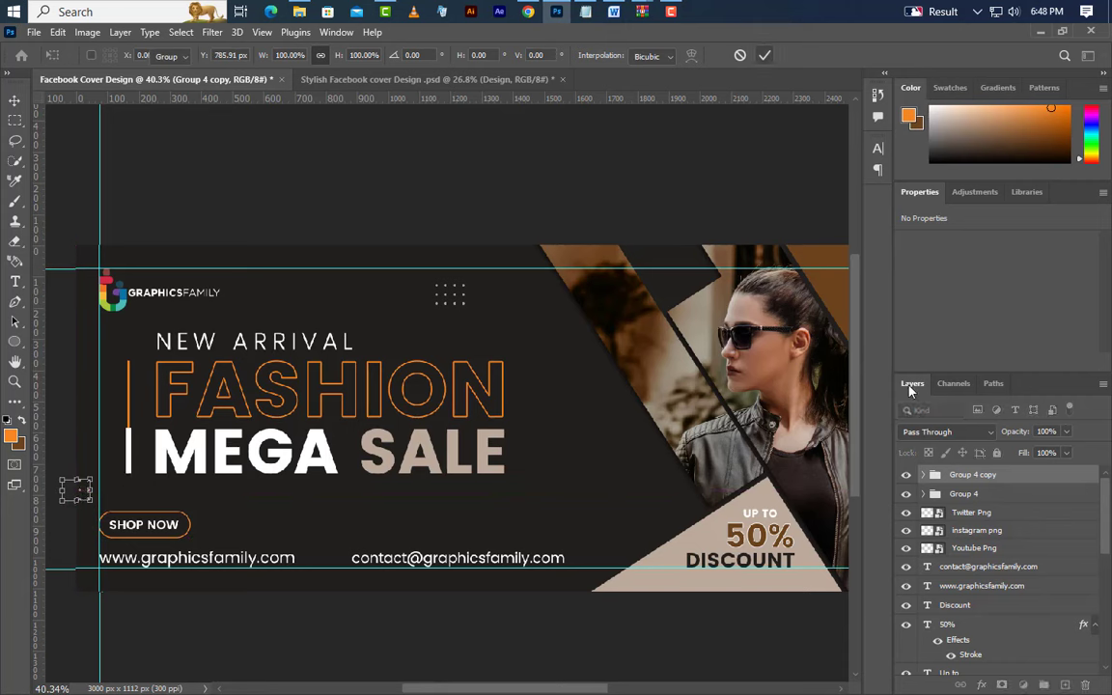
- Duplicate the original dot grid group again and place the copy in the dark area beside the upper left slope of the discount triangle
{"action": "left_click", "coordinate": [1048, 494]}
{"action": "right_click", "coordinate": [1047, 495]}
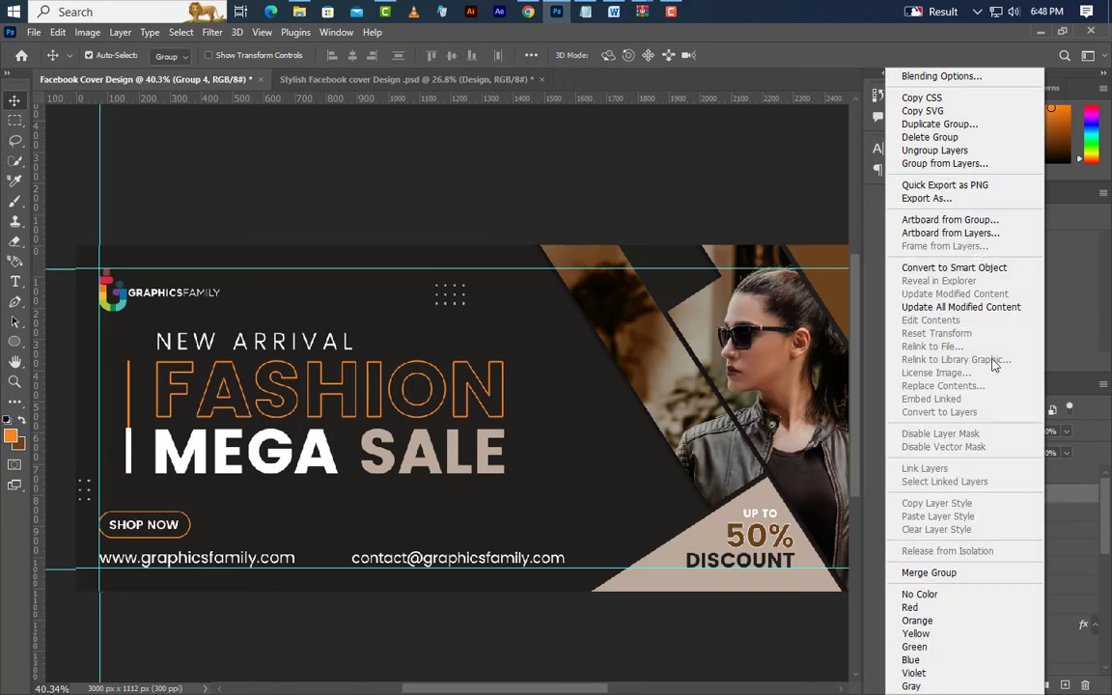
{"action": "left_click", "coordinate": [950, 130]}
{"action": "left_click", "coordinate": [683, 208]}
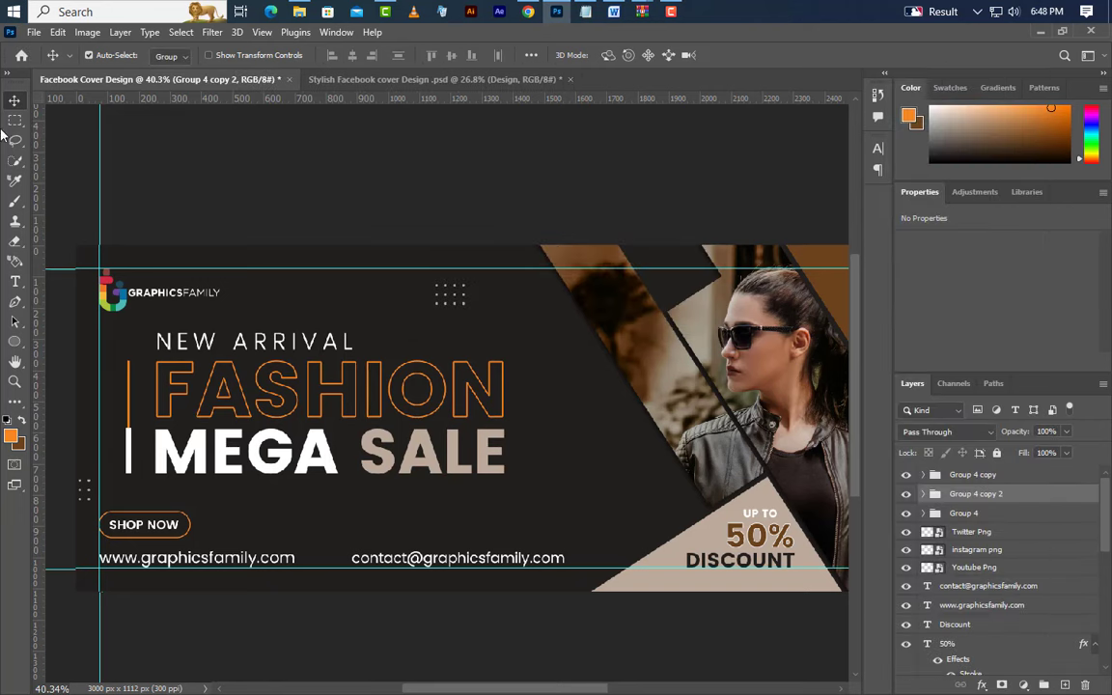
{"action": "left_click", "coordinate": [58, 32]}
{"action": "left_click", "coordinate": [116, 377]}
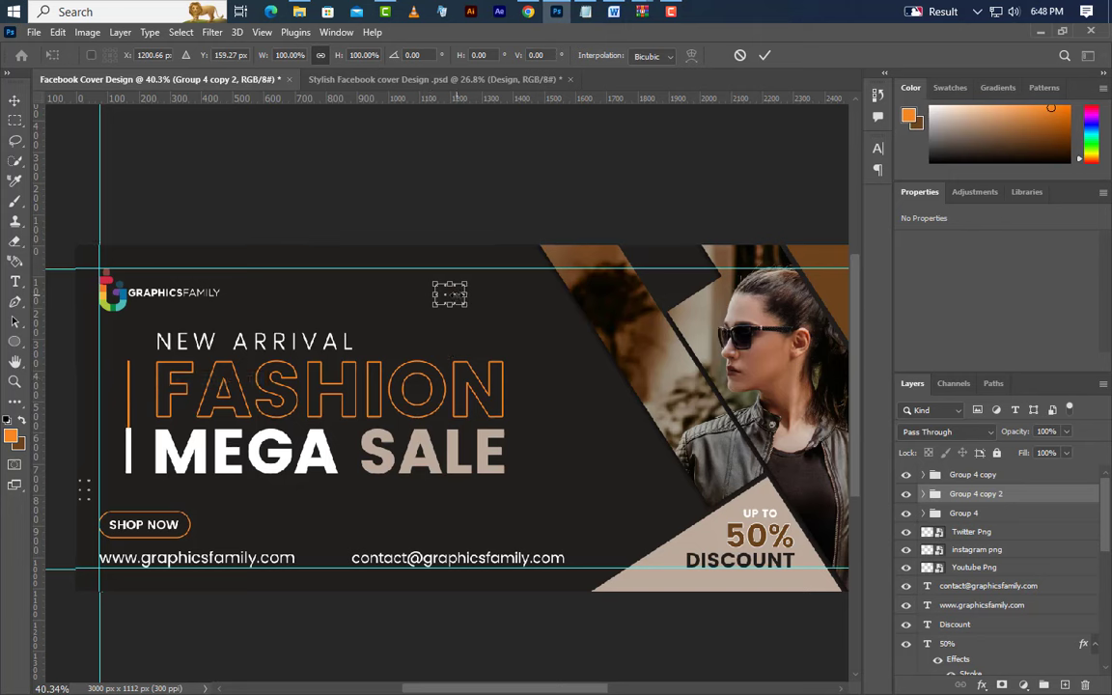
{"action": "left_click_drag", "start_coordinate": [454, 298], "coordinate": [673, 504]}
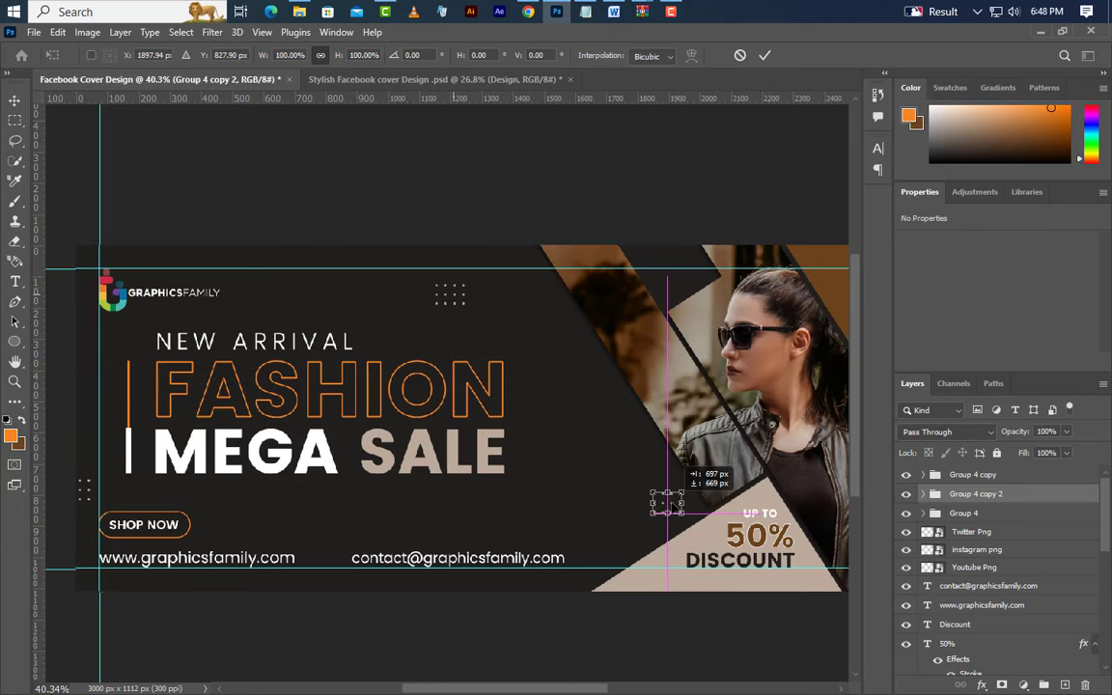
{"action": "left_click", "coordinate": [765, 55]}
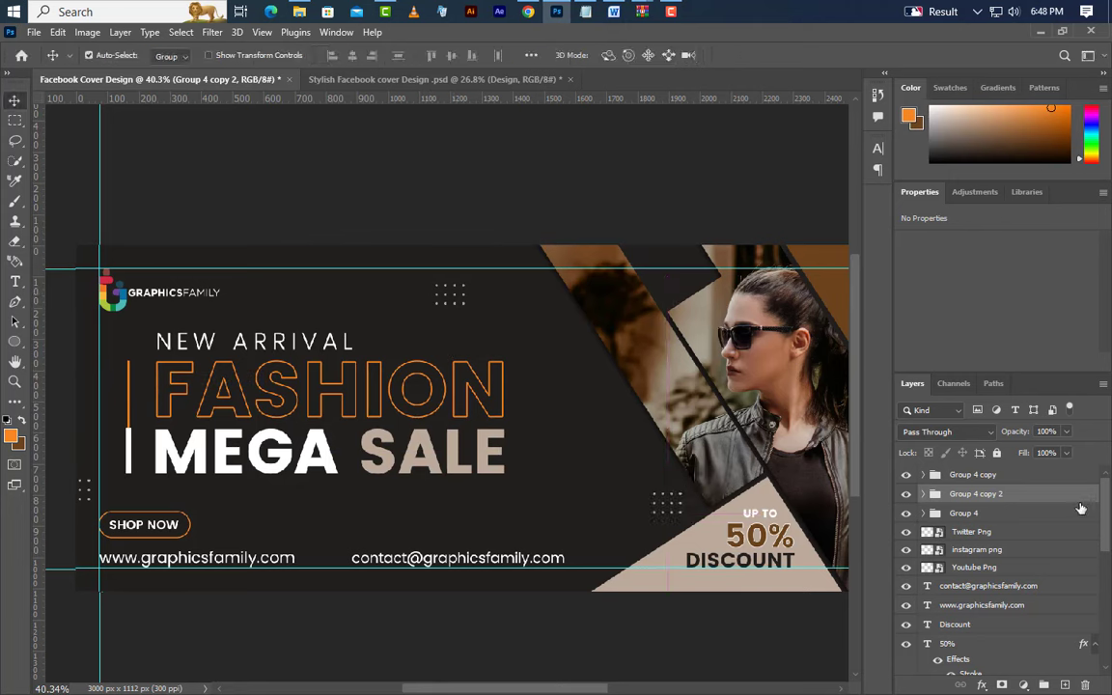
- Add a Color Overlay in the orange foreground color to the dot grid beside the discount triangle
{"action": "double_click", "coordinate": [1063, 500]}
{"action": "left_click", "coordinate": [608, 530]}
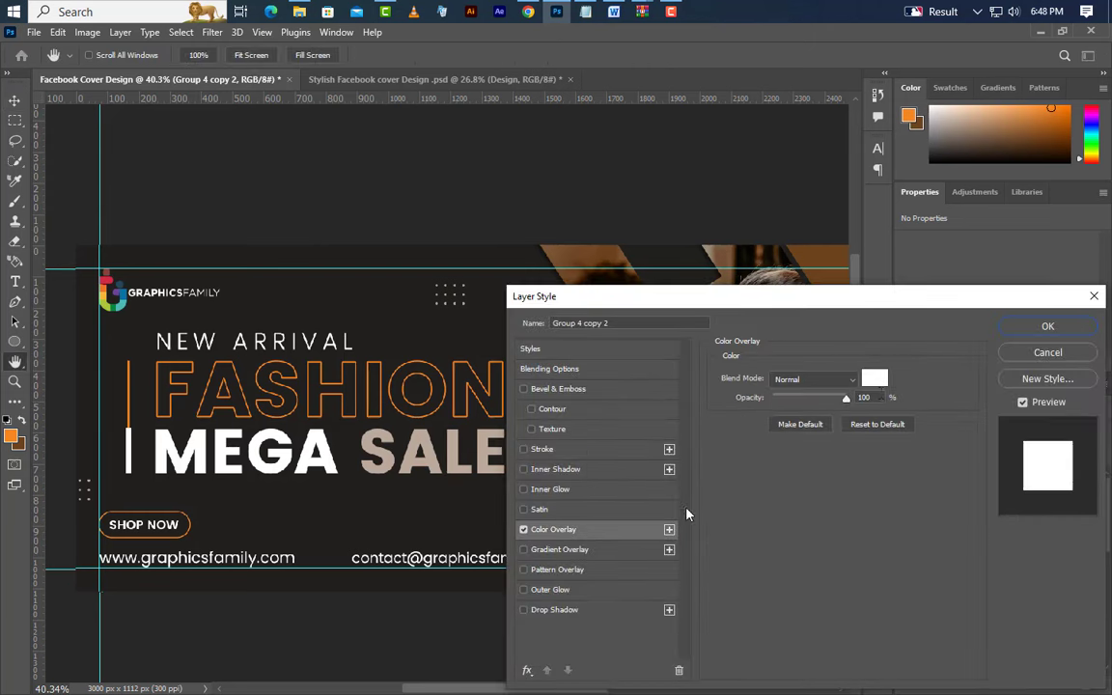
{"action": "left_click", "coordinate": [875, 379]}
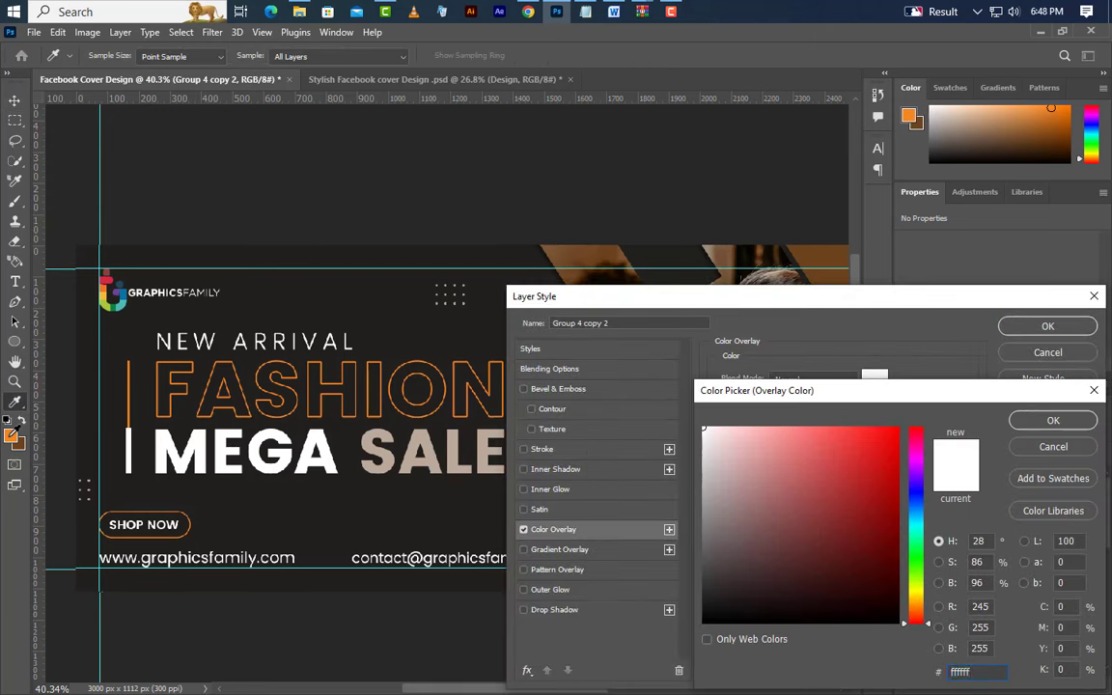
{"action": "left_click", "coordinate": [1051, 419]}
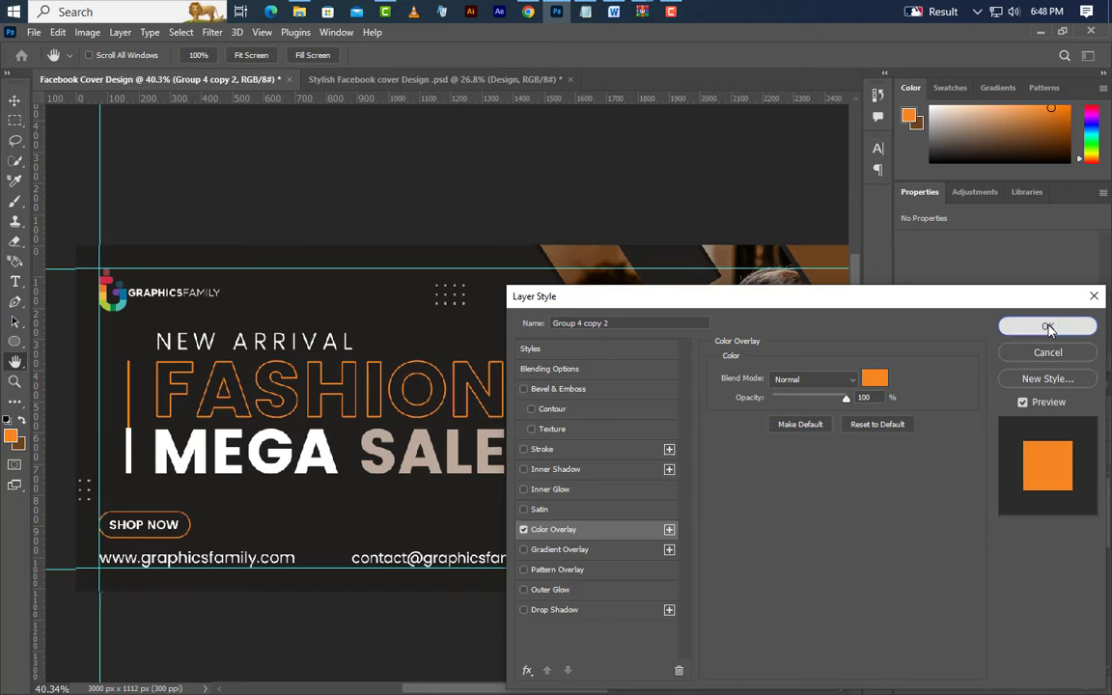
{"action": "left_click", "coordinate": [1048, 327]}
- Draw a thin ellipse about 1118 × 10 px under the full width of MEGA SALE, filled with orange f58622
{"action": "scroll", "coordinate": [184, 570], "scroll_direction": "up", "scroll_amount": 7}
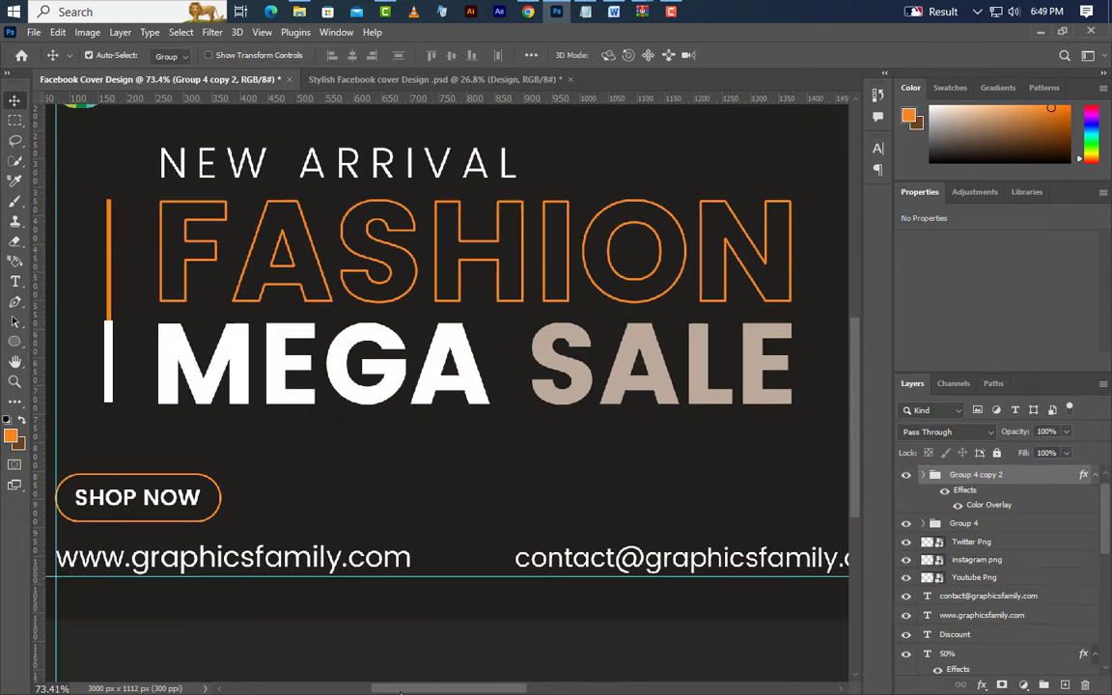
{"action": "left_click_drag", "start_coordinate": [408, 688], "coordinate": [412, 688]}
{"action": "left_click", "coordinate": [14, 340]}
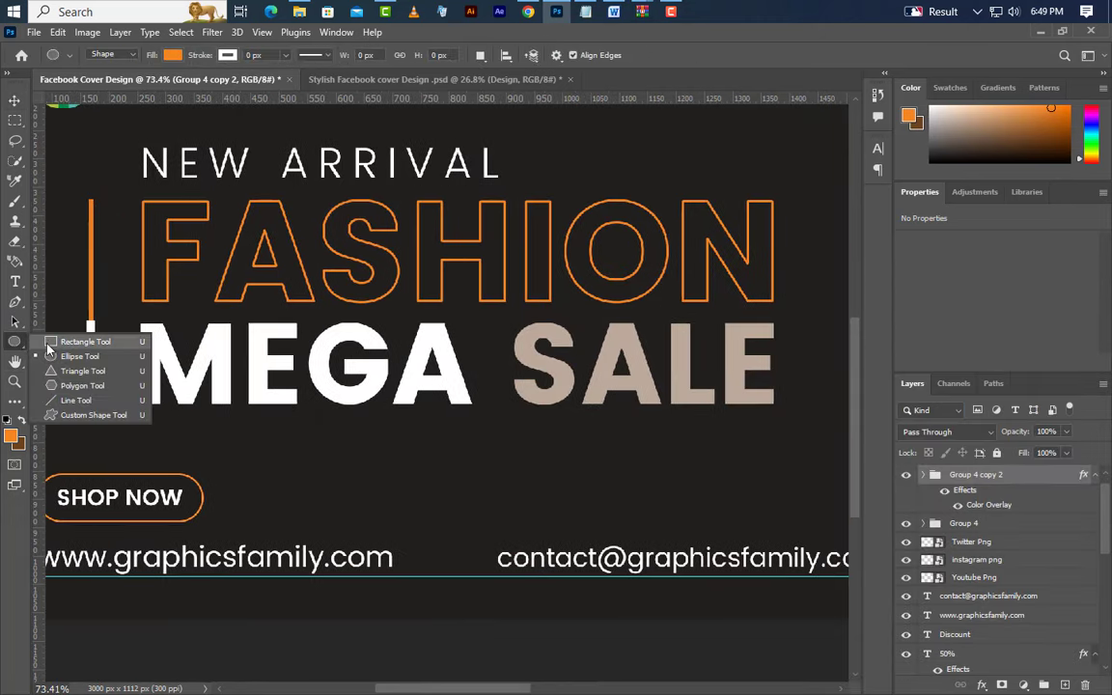
{"action": "left_click", "coordinate": [87, 355]}
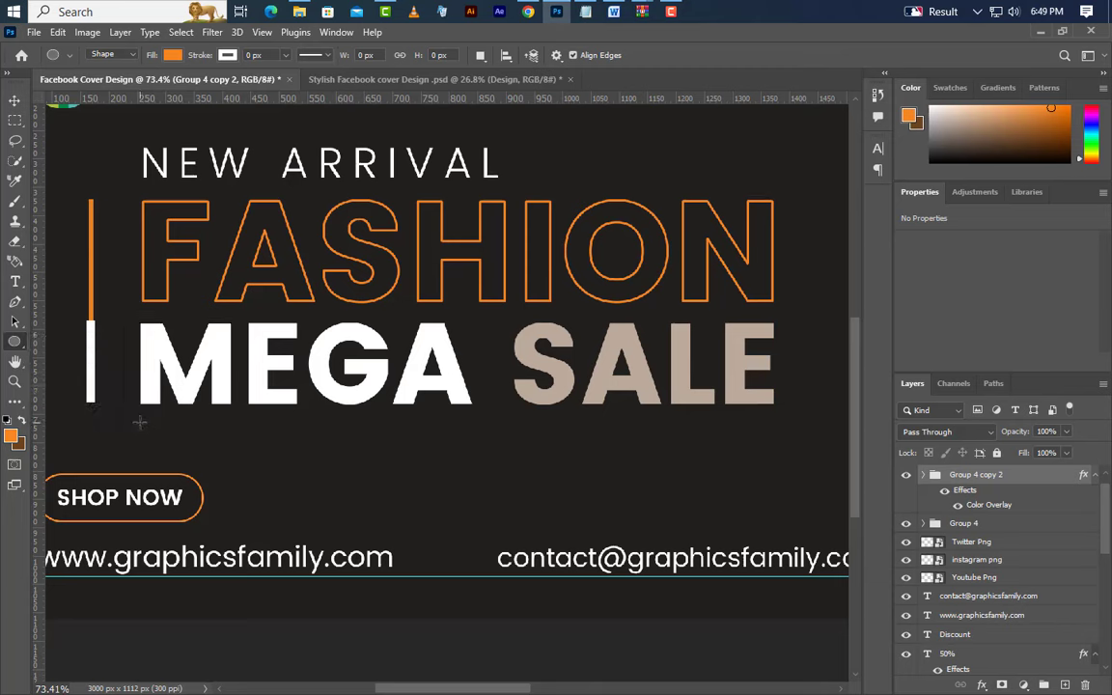
{"action": "left_click_drag", "start_coordinate": [139, 422], "coordinate": [775, 424]}
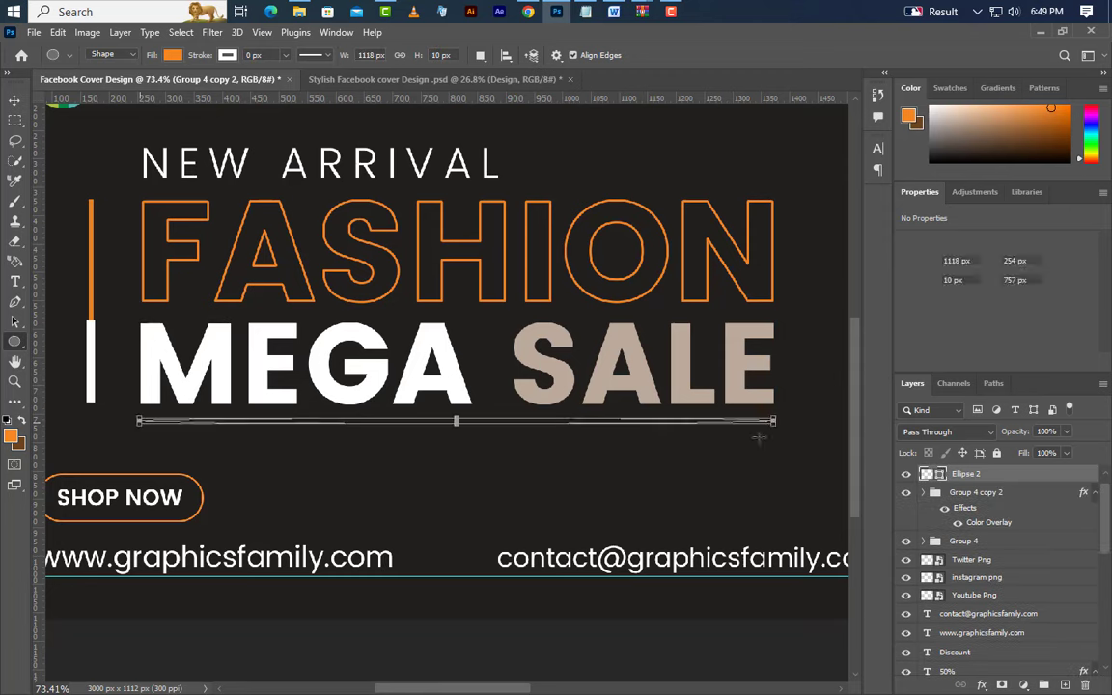
{"action": "double_click", "coordinate": [941, 475]}
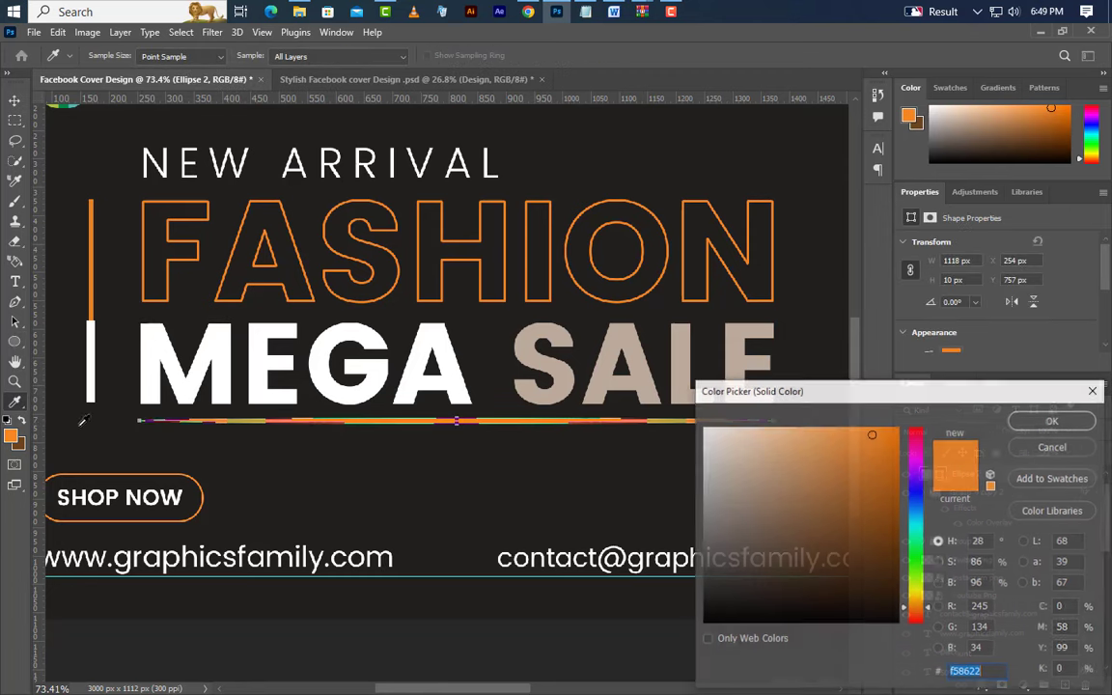
{"action": "left_click", "coordinate": [1079, 421]}
- Convert the orange ellipse under MEGA SALE to a smart object and soften it with a 6 px Gaussian Blur at 65% opacity
{"action": "right_click", "coordinate": [1042, 475]}
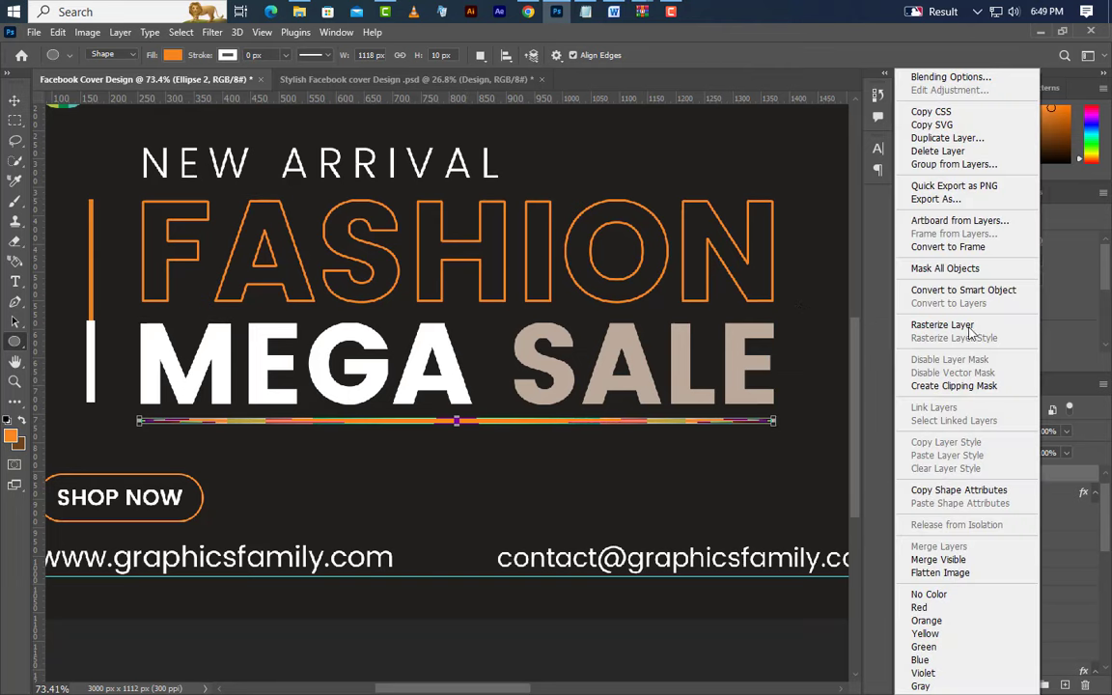
{"action": "left_click", "coordinate": [869, 288]}
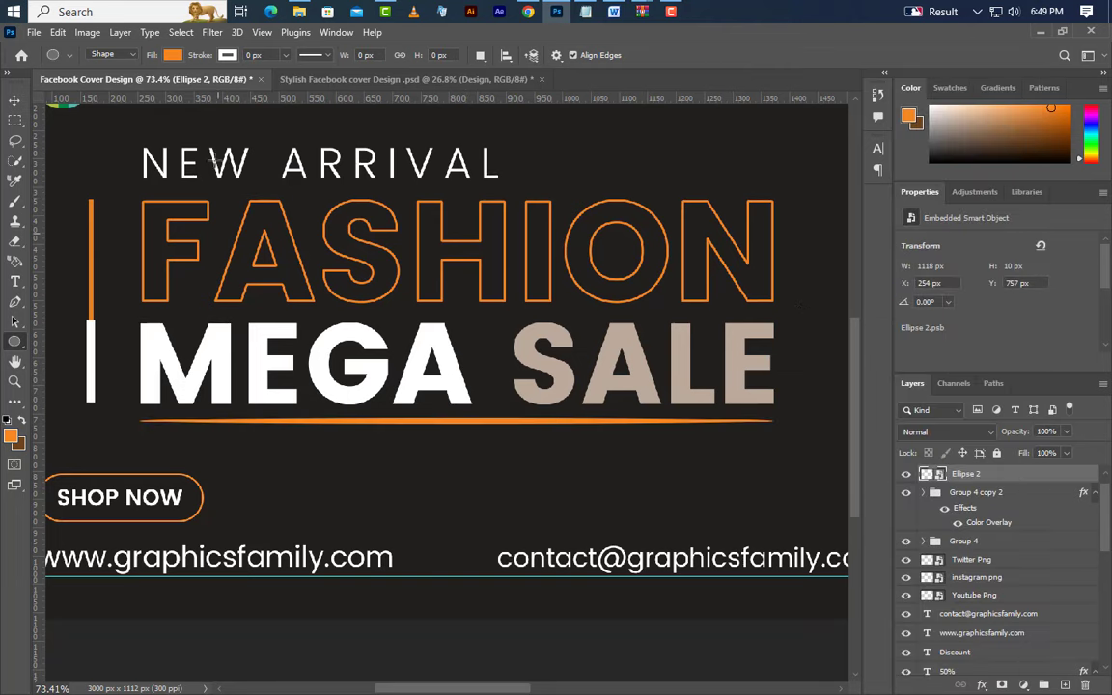
{"action": "left_click", "coordinate": [212, 35]}
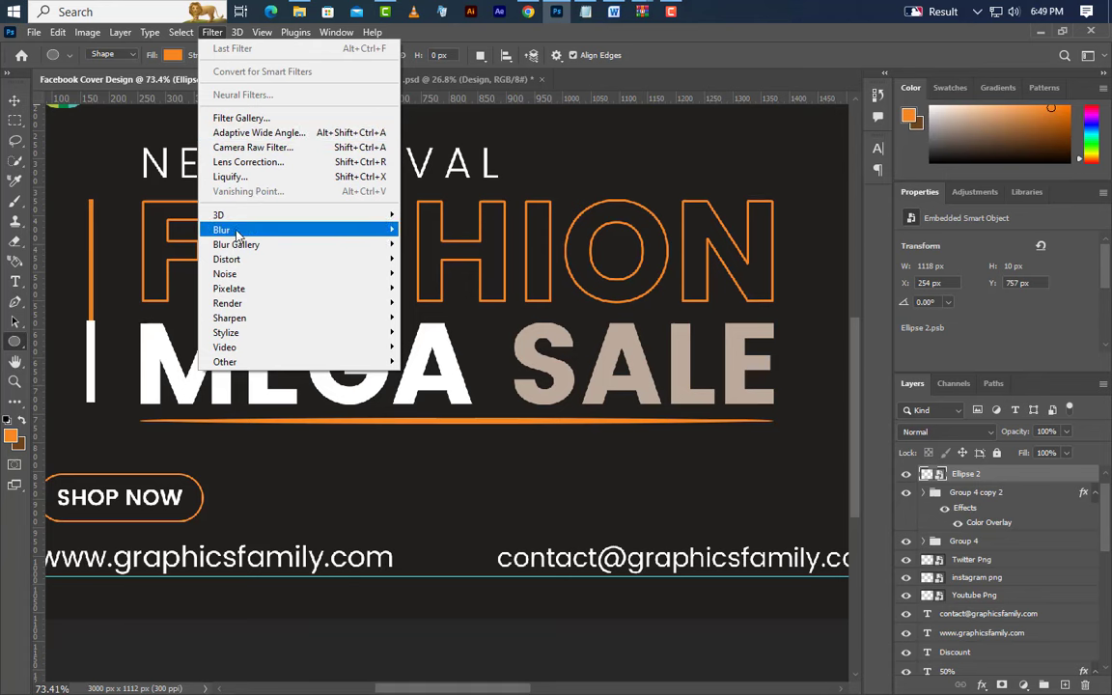
{"action": "mouse_move", "coordinate": [367, 230]}
{"action": "left_click", "coordinate": [442, 289]}
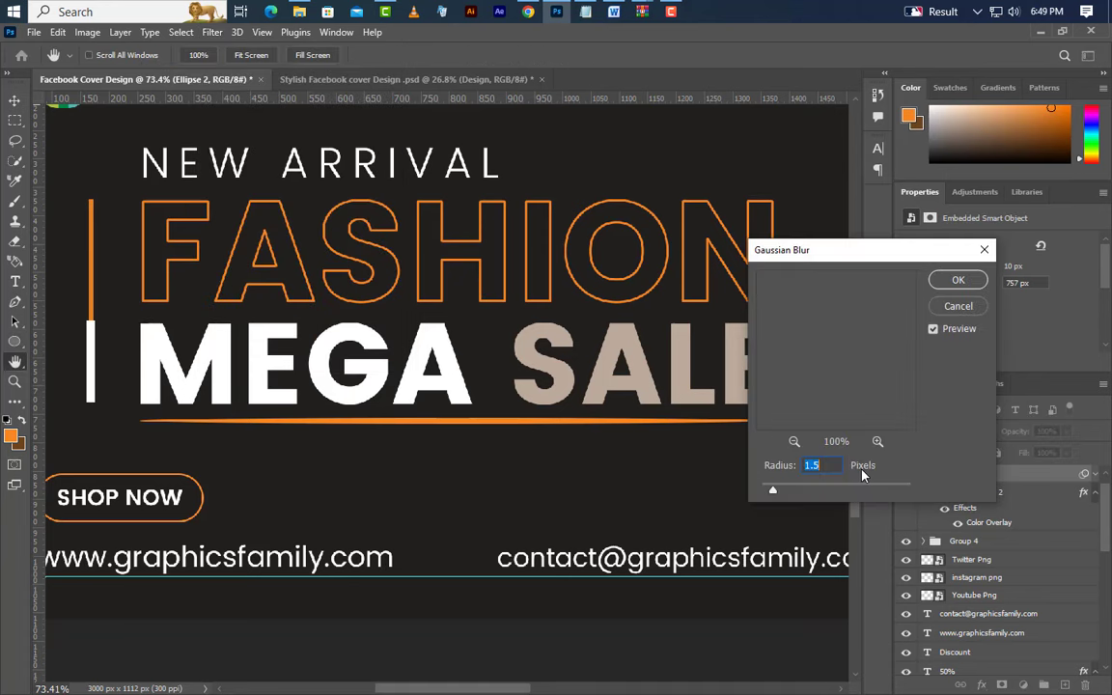
{"action": "left_click_drag", "start_coordinate": [773, 468], "coordinate": [790, 472]}
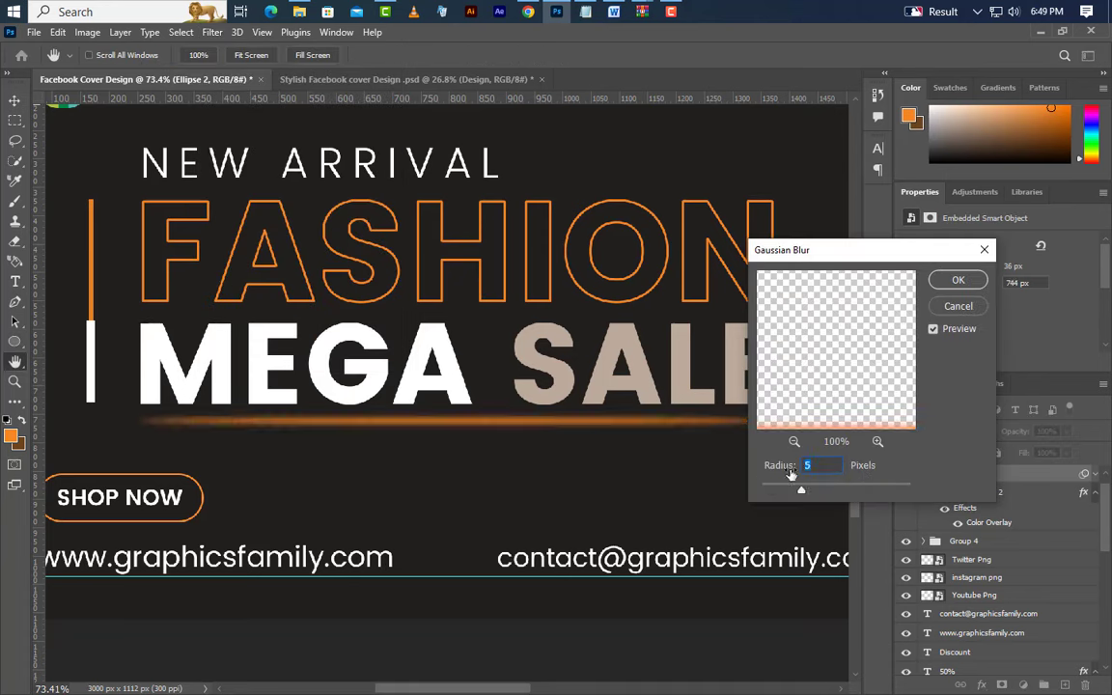
{"action": "left_click", "coordinate": [958, 279]}
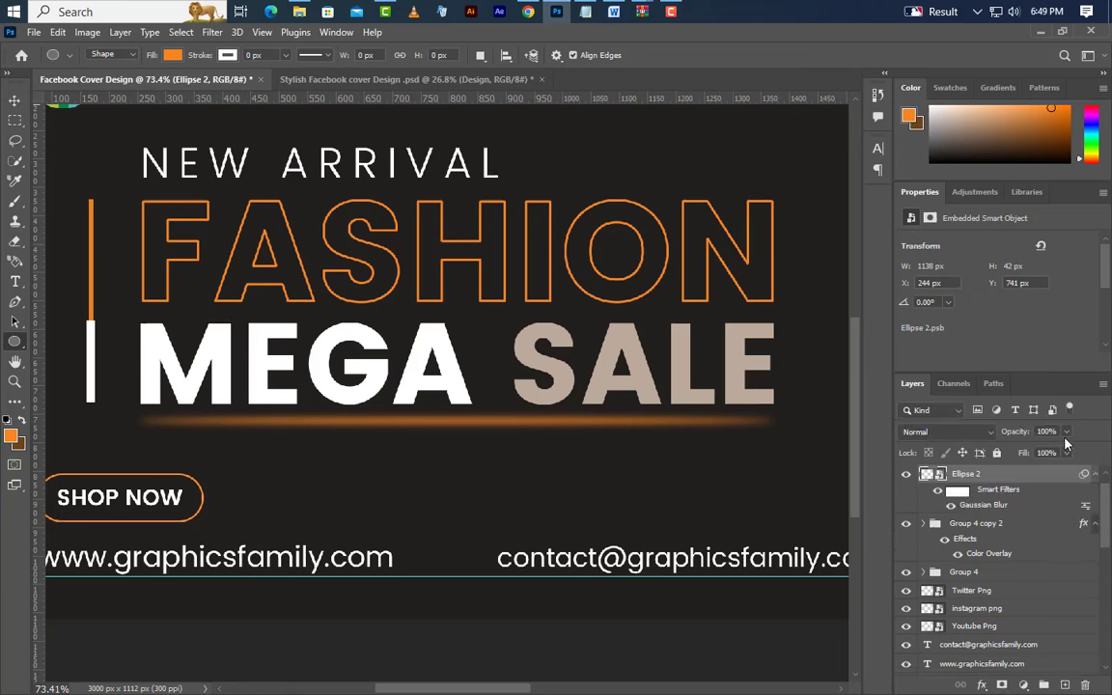
{"action": "type", "text": "65"}
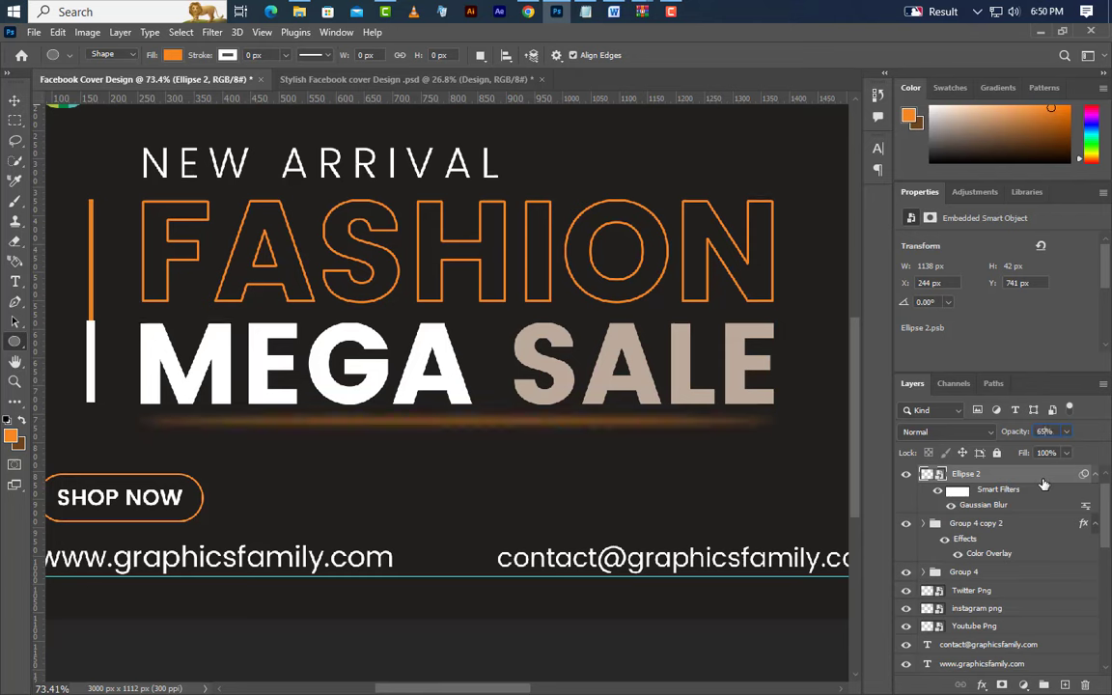
- Duplicate the blurred ellipse and set the copy's Gaussian Blur radius to 3 px
{"action": "right_click", "coordinate": [1052, 484]}
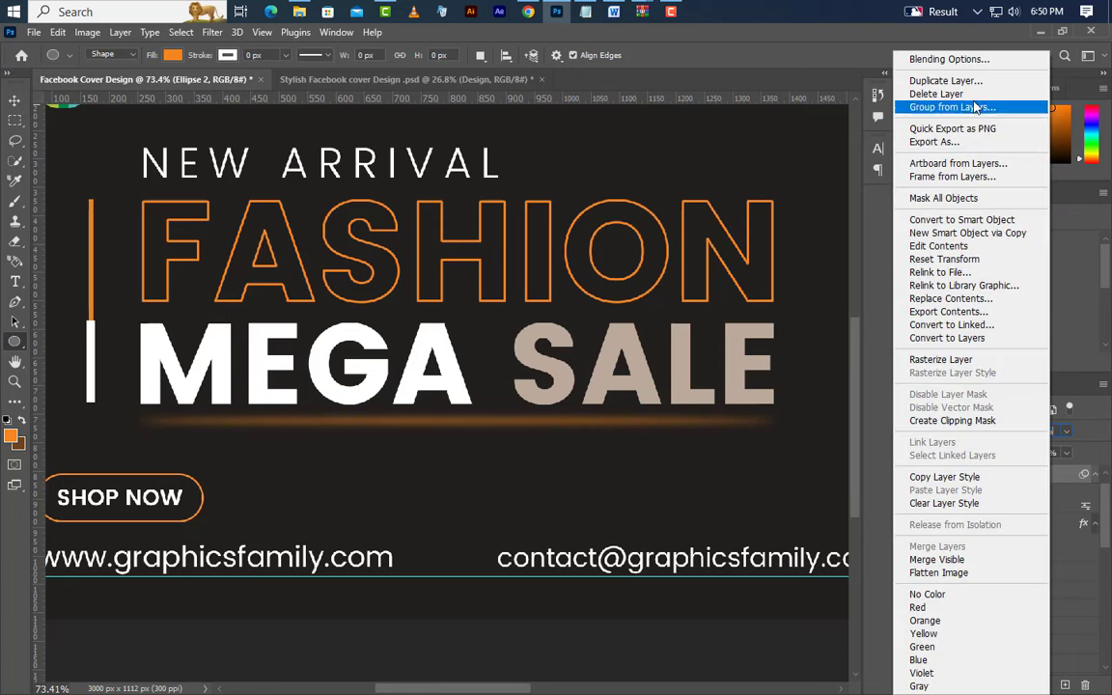
{"action": "left_click", "coordinate": [973, 82]}
{"action": "left_click", "coordinate": [680, 206]}
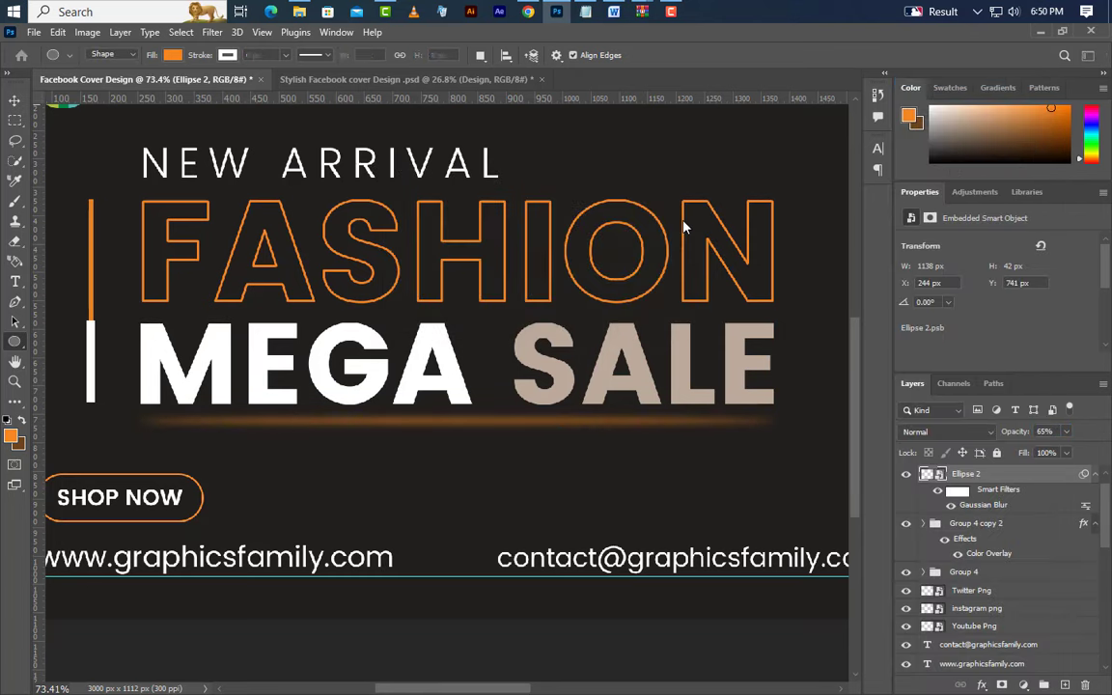
{"action": "left_click", "coordinate": [1095, 524]}
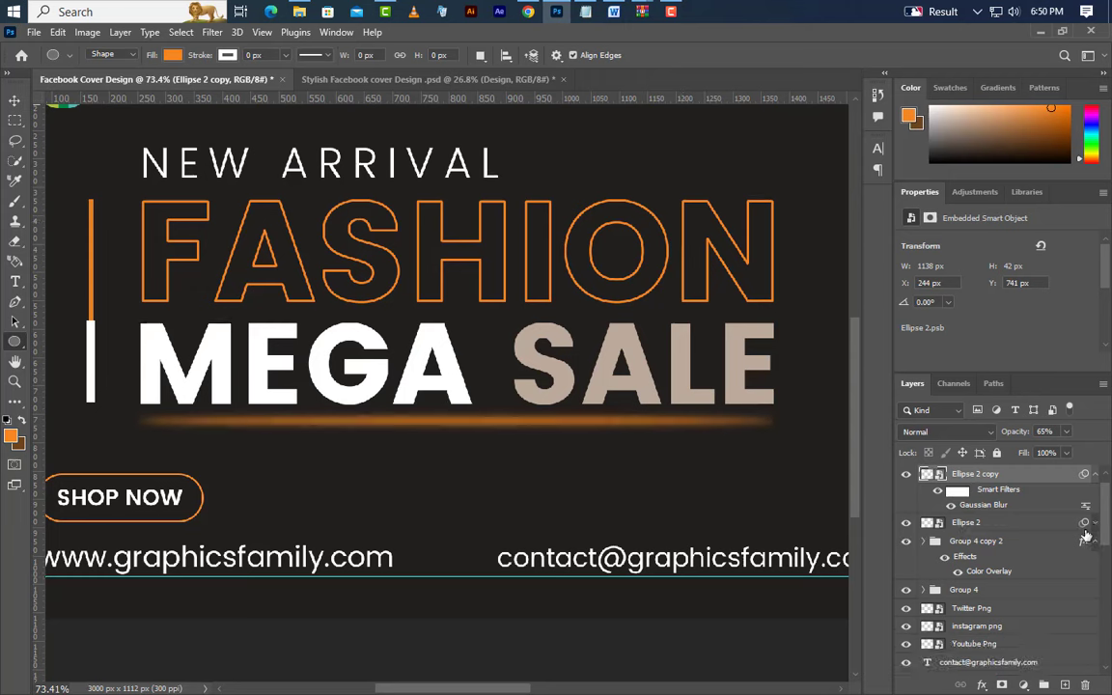
{"action": "double_click", "coordinate": [997, 508]}
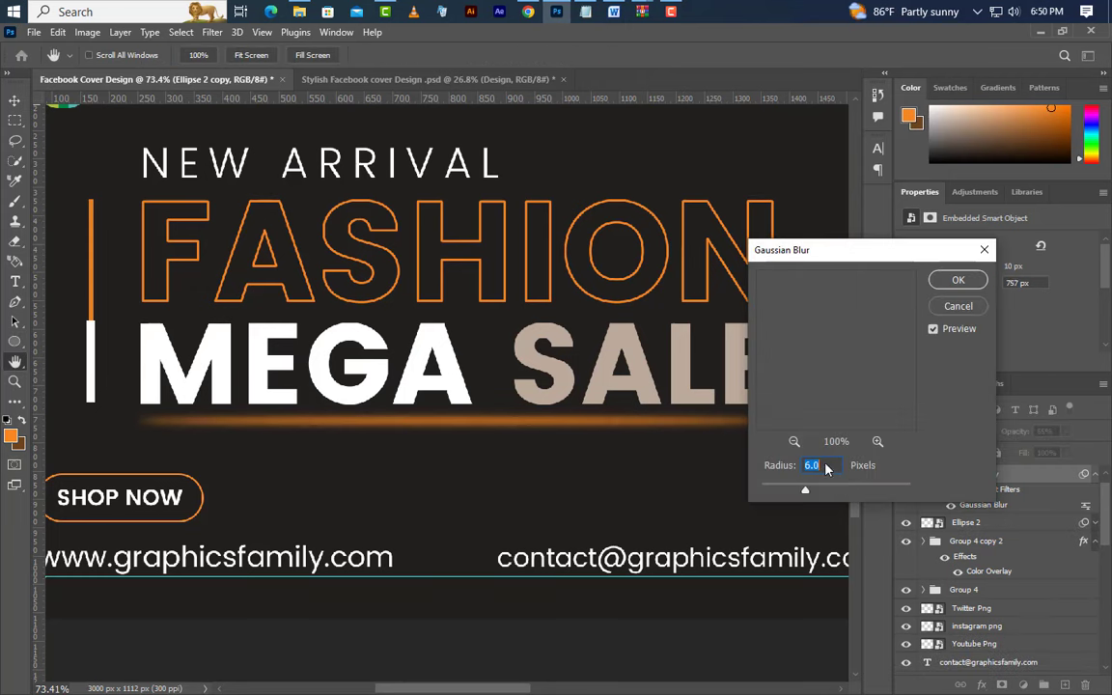
{"action": "type", "text": "3"}
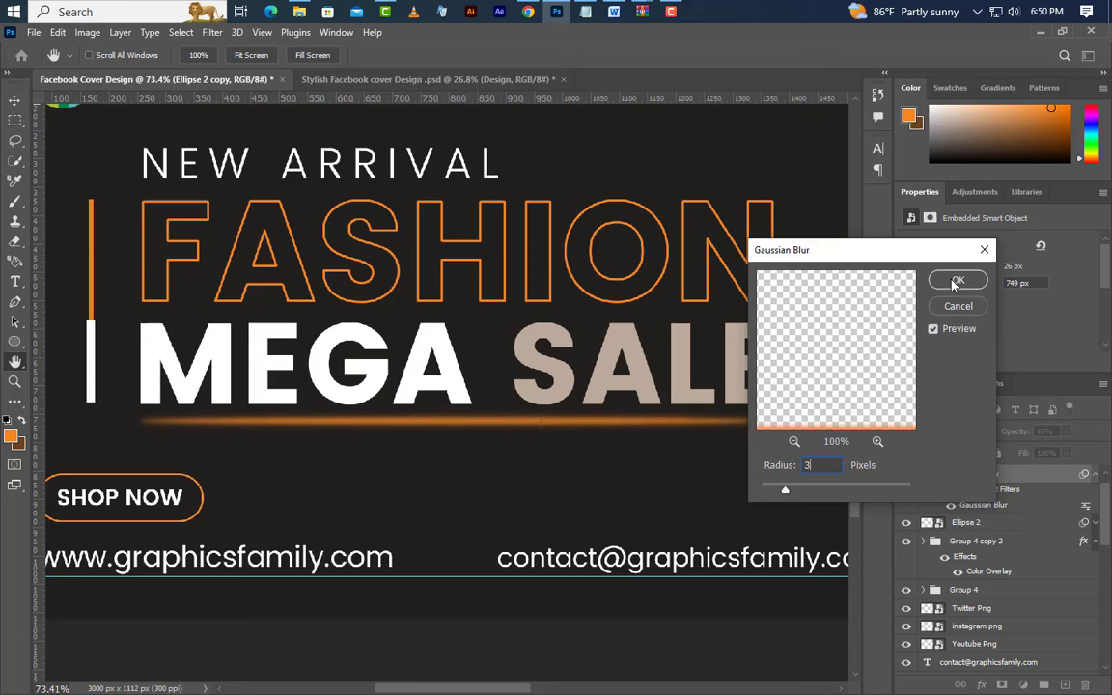
{"action": "left_click", "coordinate": [958, 280]}
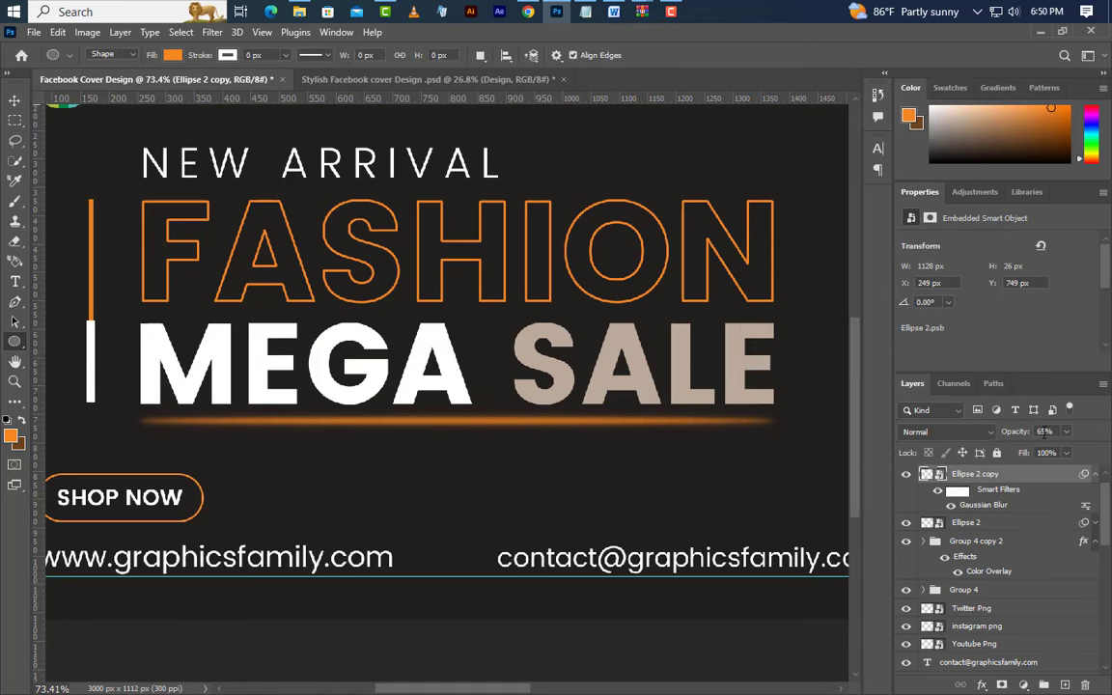
- Set the copied glow's opacity to 75% and shrink it about its center to about 902 px wide
{"action": "type", "text": "7"}
{"action": "left_click", "coordinate": [58, 32]}
{"action": "left_click", "coordinate": [106, 377]}
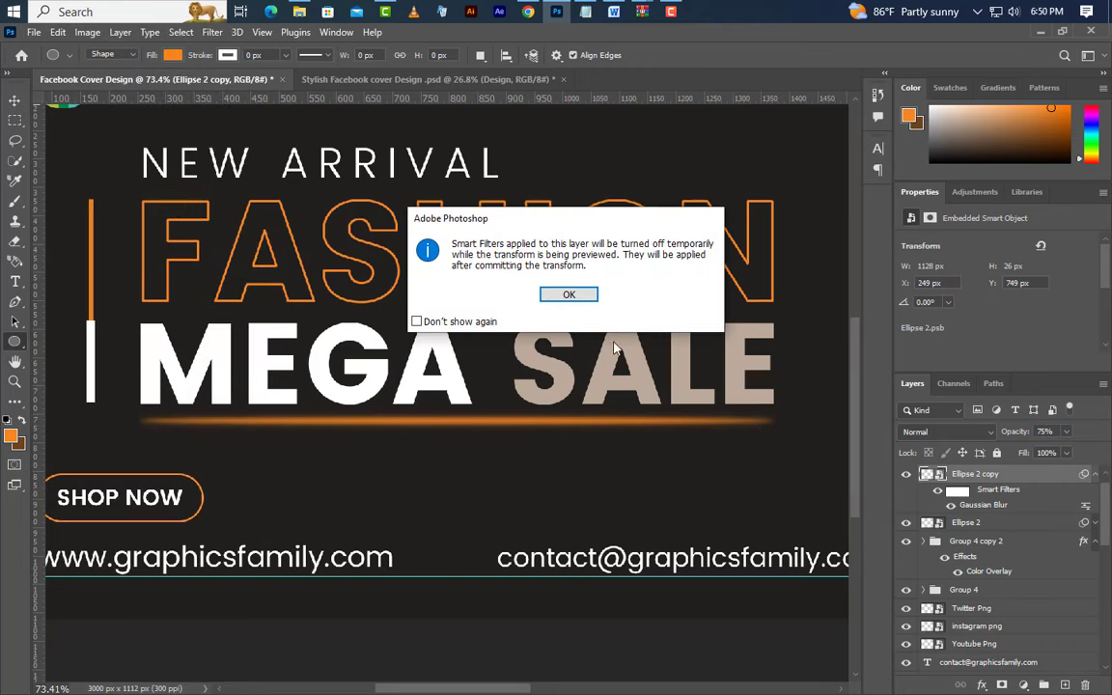
{"action": "left_click", "coordinate": [570, 294]}
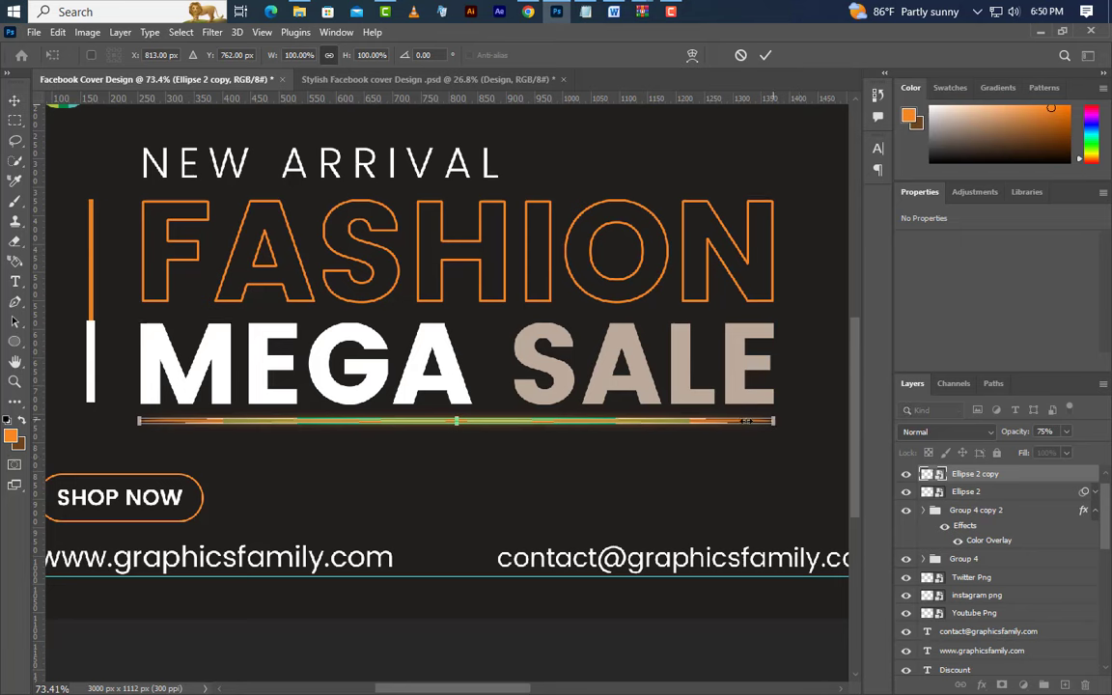
{"action": "left_click_drag", "start_coordinate": [746, 421], "coordinate": [710, 425]}
{"action": "left_click", "coordinate": [766, 55]}
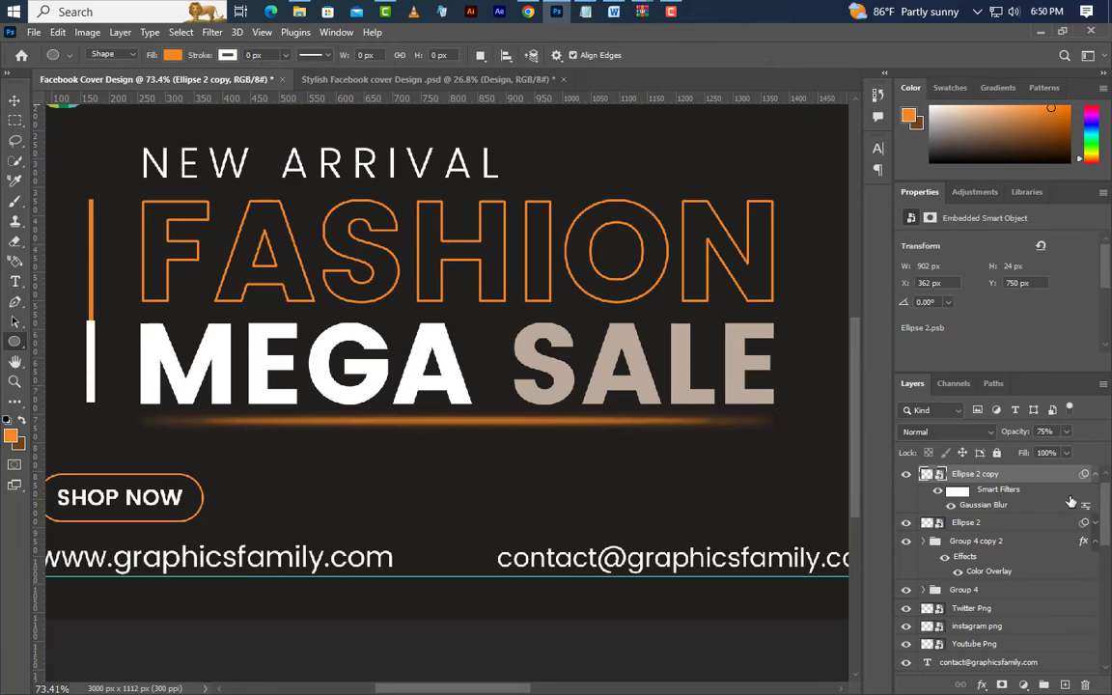
- Duplicate the narrowed glow and set the new copy's opacity to 88%
{"action": "right_click", "coordinate": [1043, 474]}
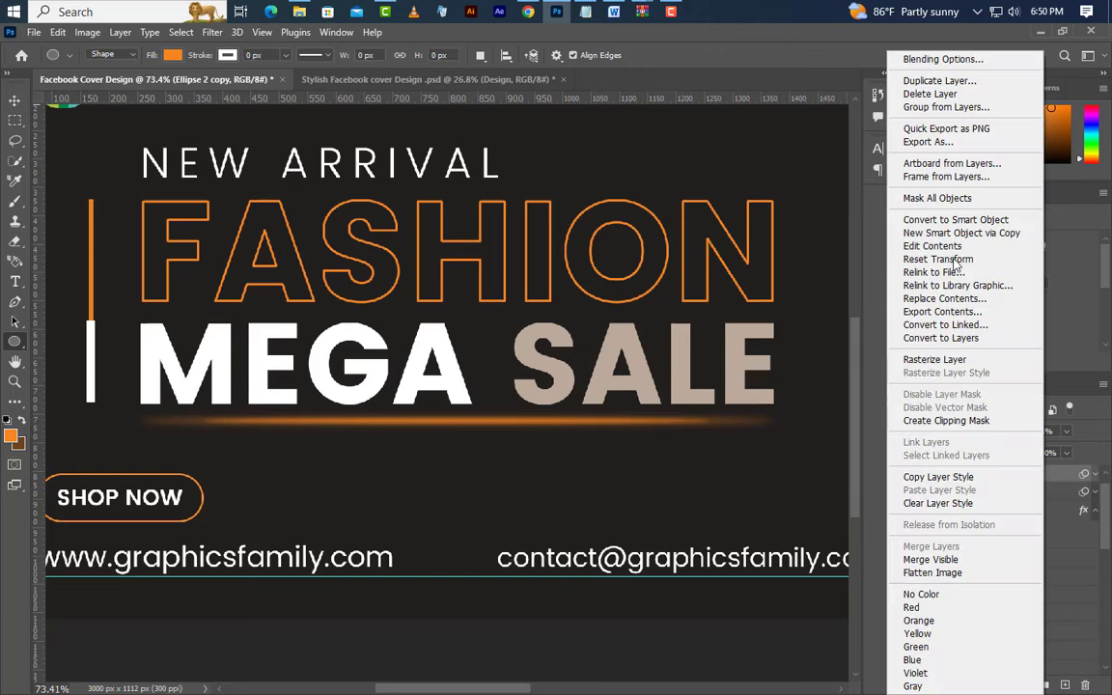
{"action": "left_click", "coordinate": [941, 81]}
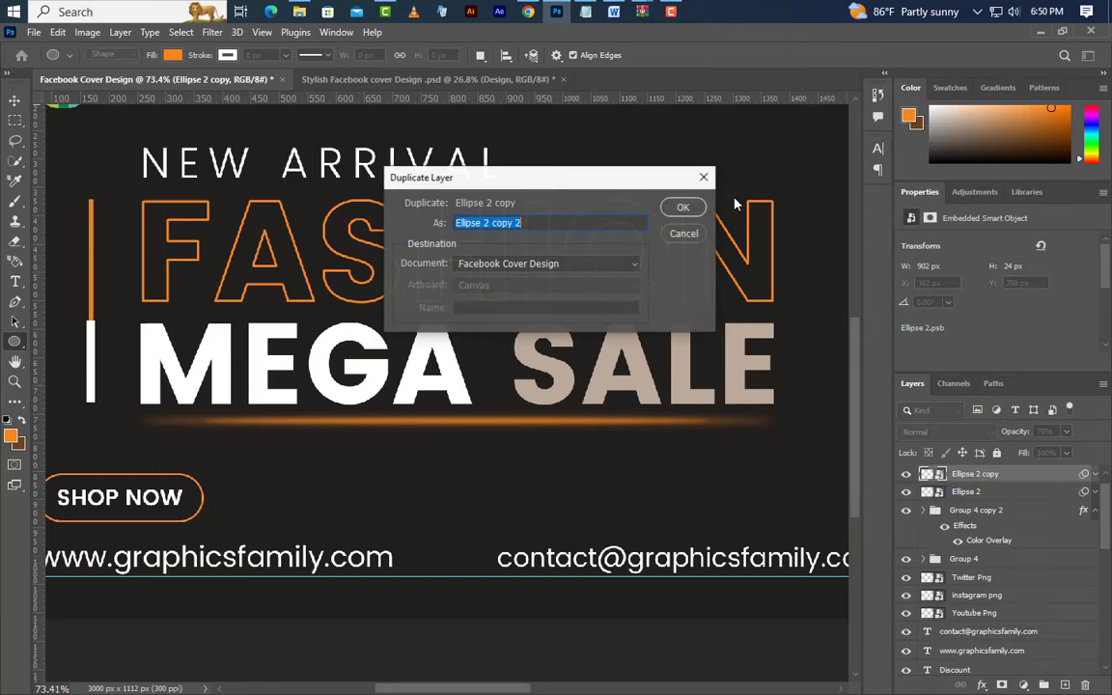
{"action": "left_click", "coordinate": [680, 208]}
{"action": "left_click", "coordinate": [1045, 432]}
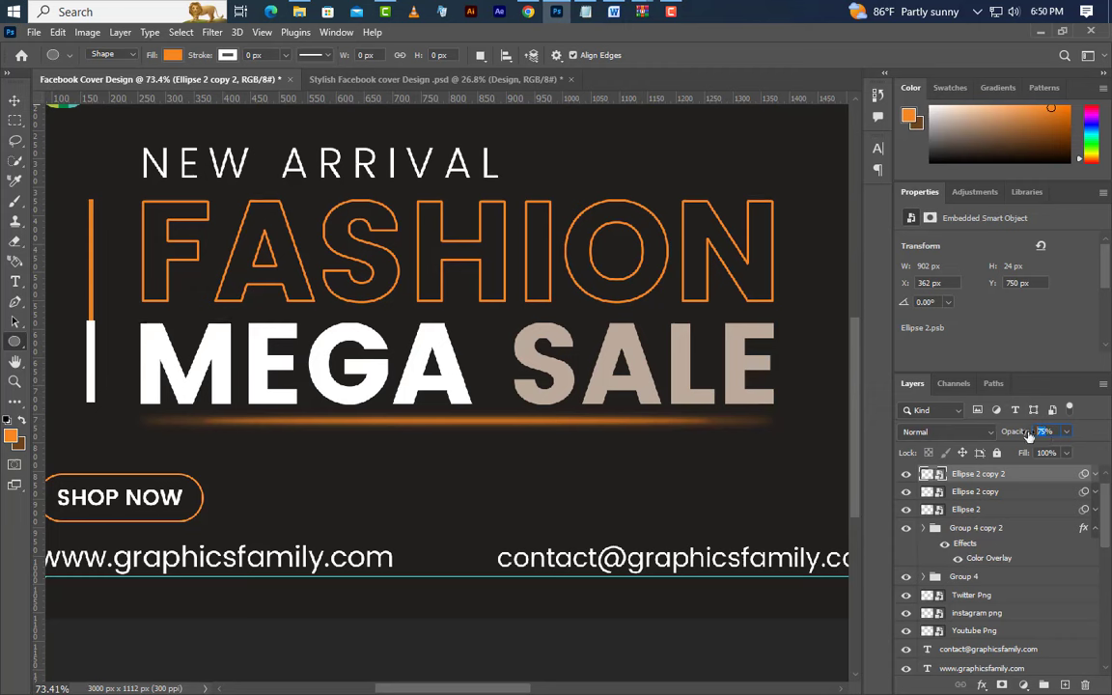
{"action": "type", "text": "7"}
{"action": "key", "text": "Return"}
{"action": "left_click", "coordinate": [1029, 434]}
{"action": "type", "text": "88"}
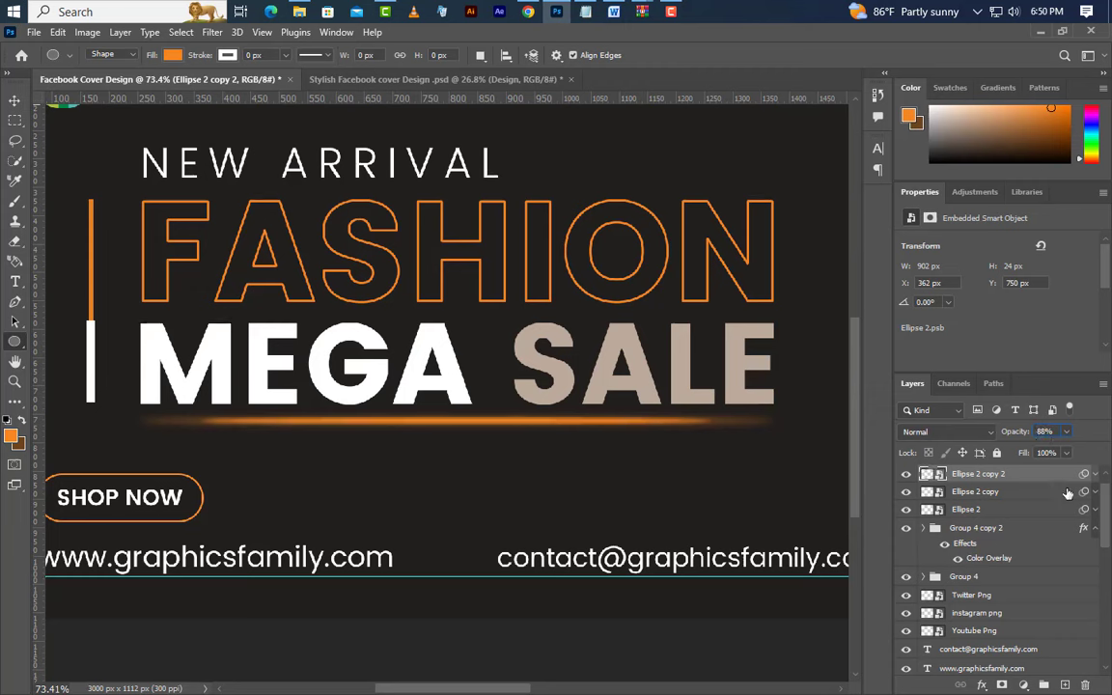
{"action": "key", "text": "Return"}
- Set the Gaussian Blur radius of the 88% opacity glow copy to 1 px
{"action": "left_click", "coordinate": [1095, 474]}
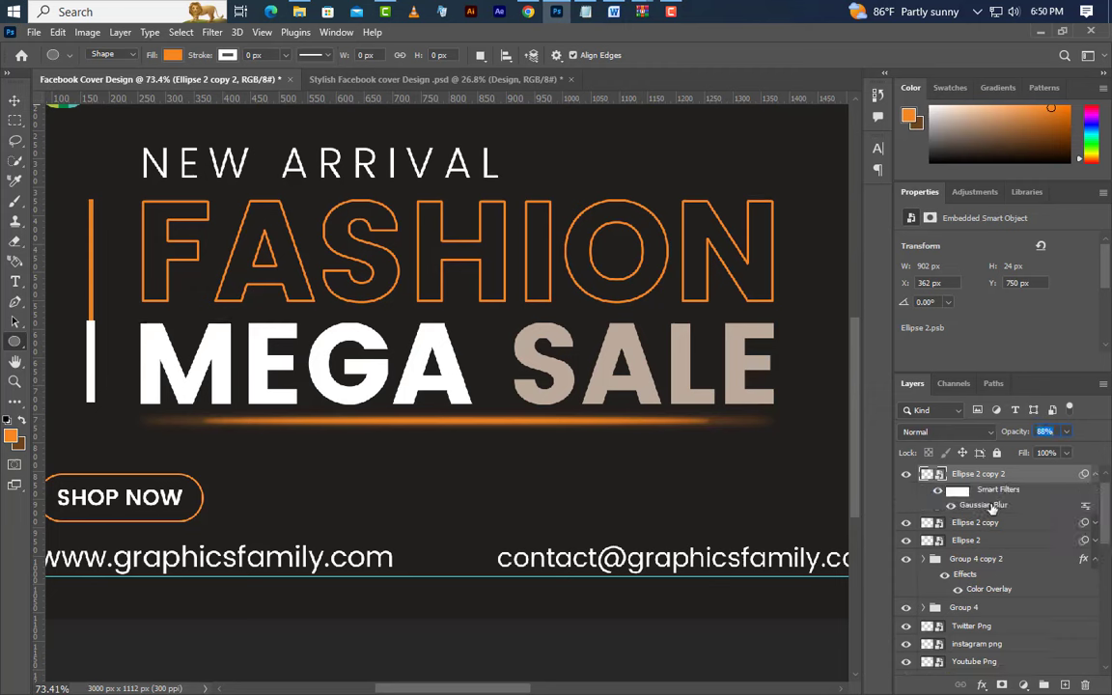
{"action": "double_click", "coordinate": [995, 507]}
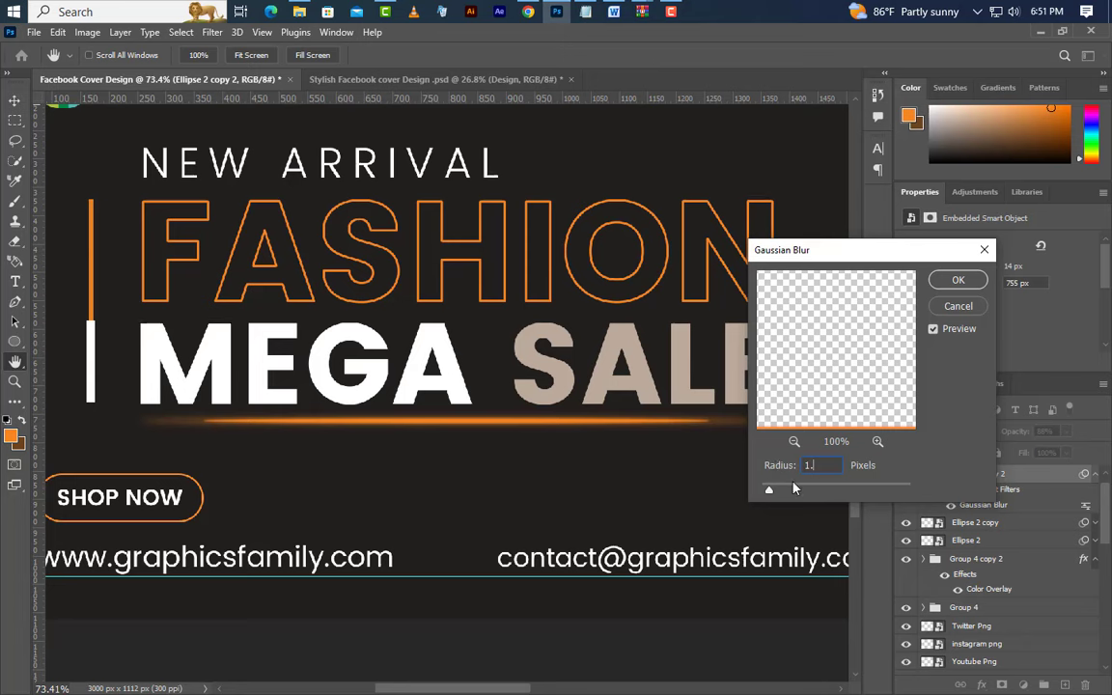
{"action": "type", "text": "1.0"}
{"action": "left_click", "coordinate": [956, 280]}
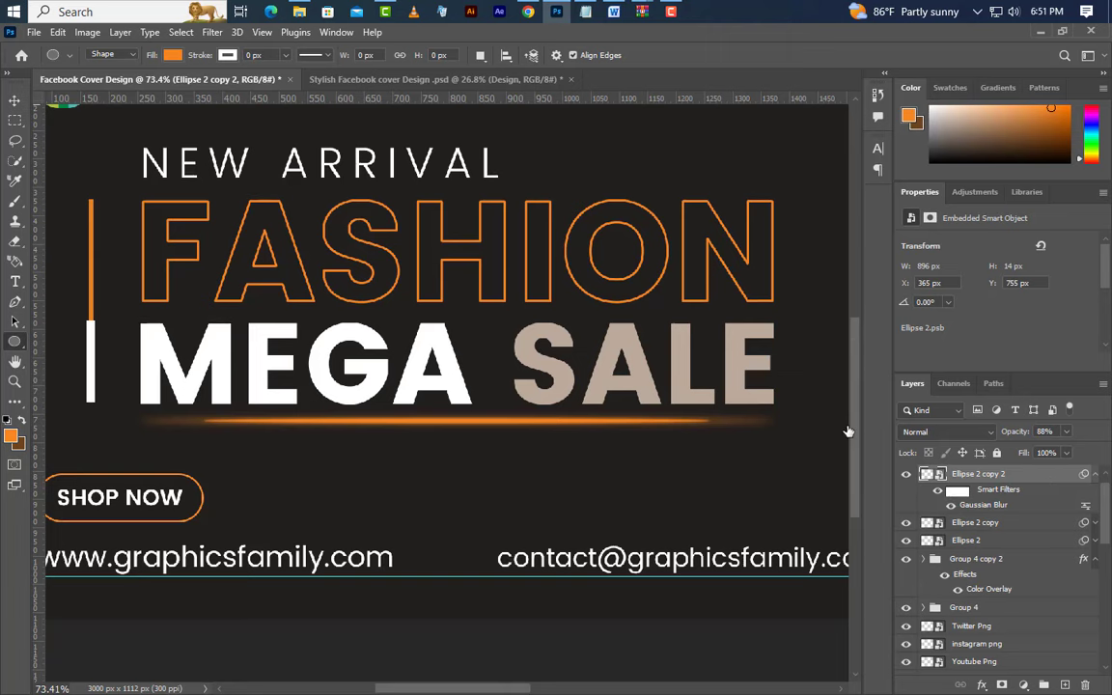
- Add a Color Overlay in light orange fead65 to the top glow copy
{"action": "left_click", "coordinate": [618, 529]}
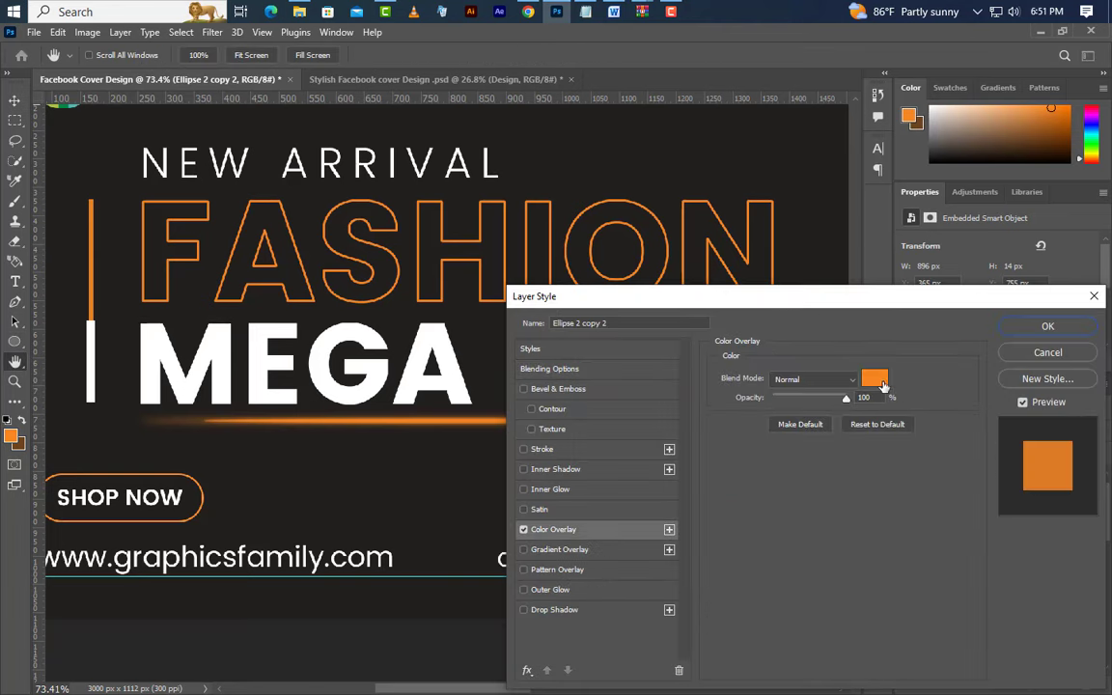
{"action": "left_click", "coordinate": [876, 380]}
{"action": "left_click", "coordinate": [820, 429]}
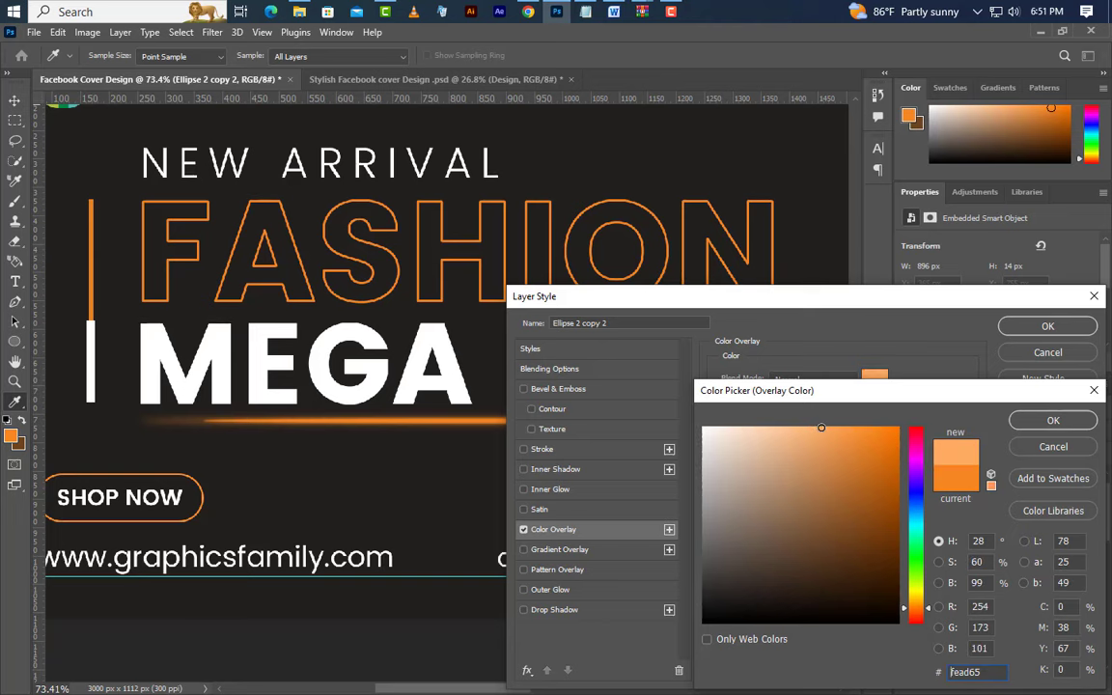
{"action": "left_click", "coordinate": [1050, 421]}
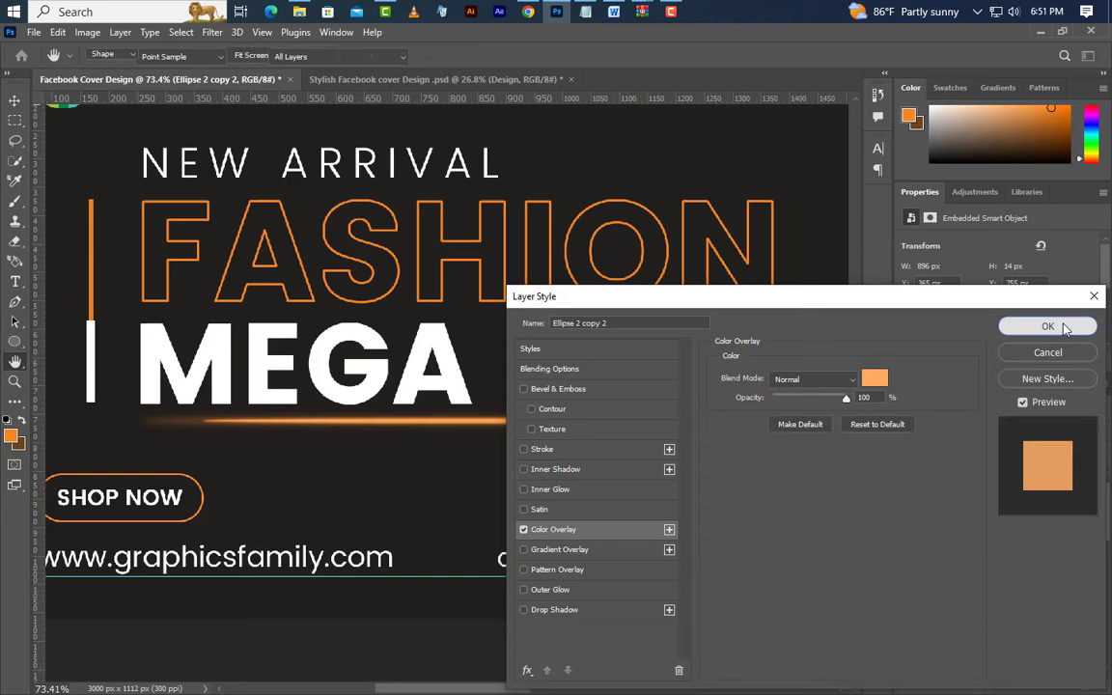
{"action": "left_click", "coordinate": [1046, 326]}
- Shrink the light orange glow about its center to about 702 px wide
{"action": "left_click", "coordinate": [58, 31]}
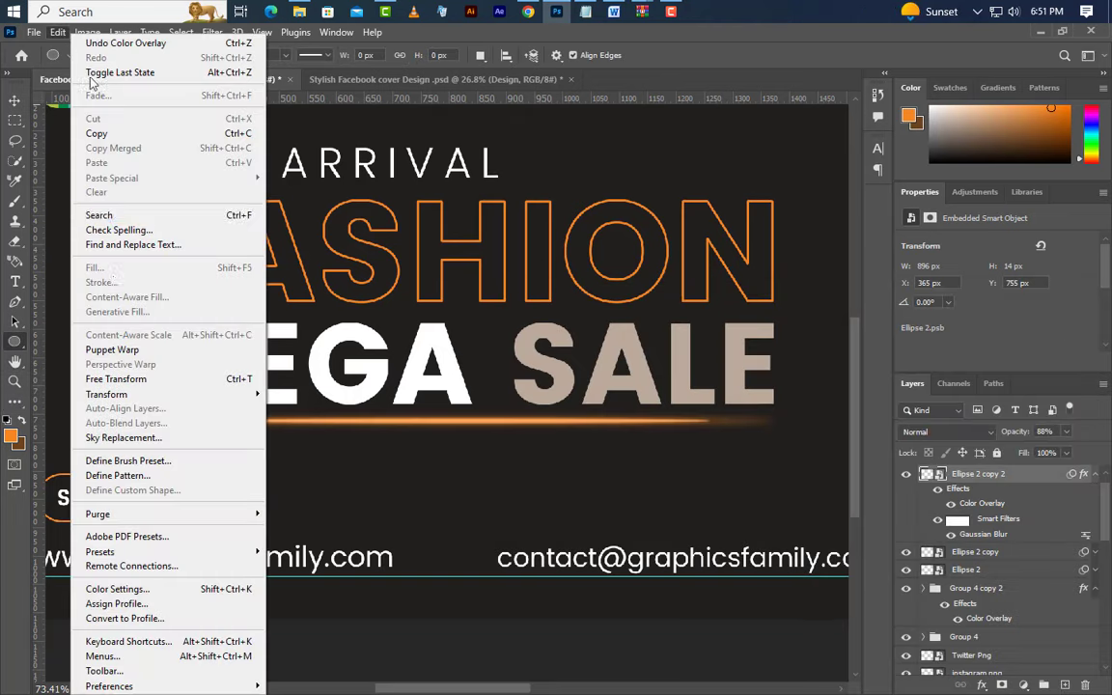
{"action": "left_click", "coordinate": [107, 378]}
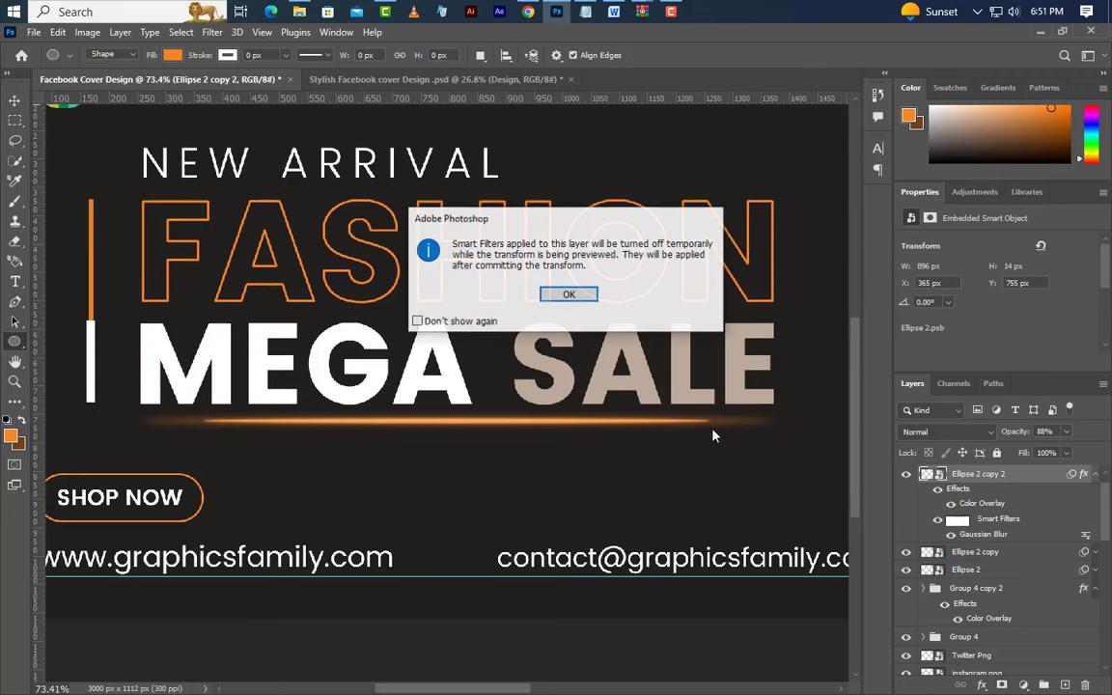
{"action": "left_click", "coordinate": [568, 294]}
{"action": "left_click_drag", "start_coordinate": [710, 421], "coordinate": [658, 427]}
{"action": "left_click", "coordinate": [766, 56]}
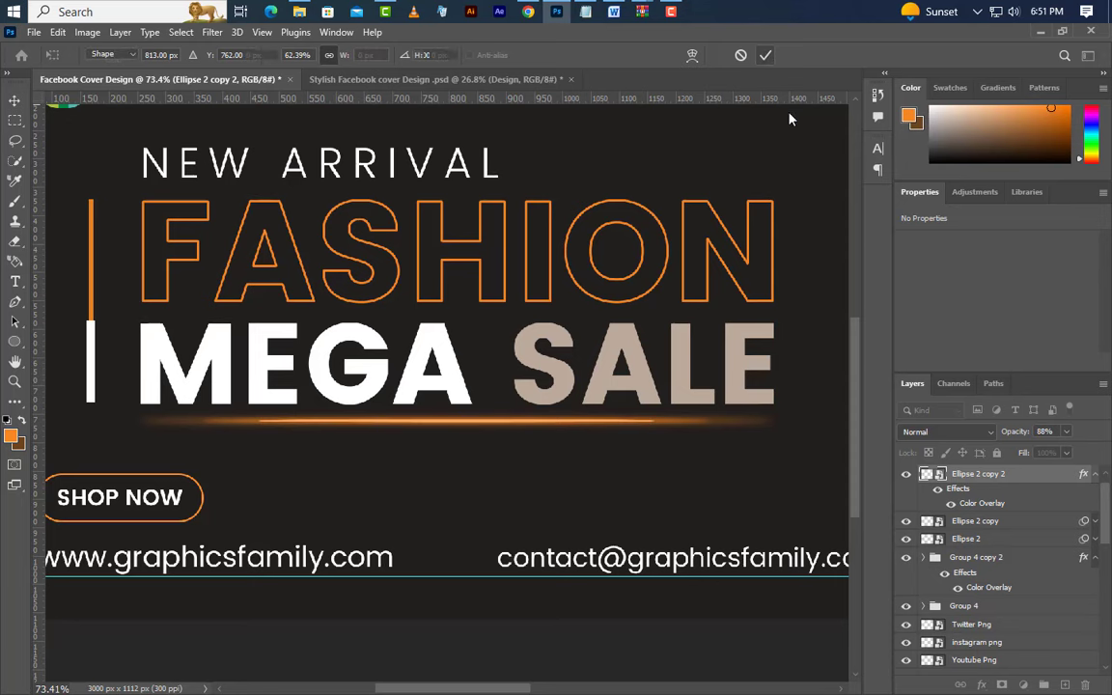
{"action": "left_click", "coordinate": [1096, 476]}
- Duplicate the light orange glow and remove the Gaussian Blur smart filter from the new copy
{"action": "right_click", "coordinate": [1031, 474]}
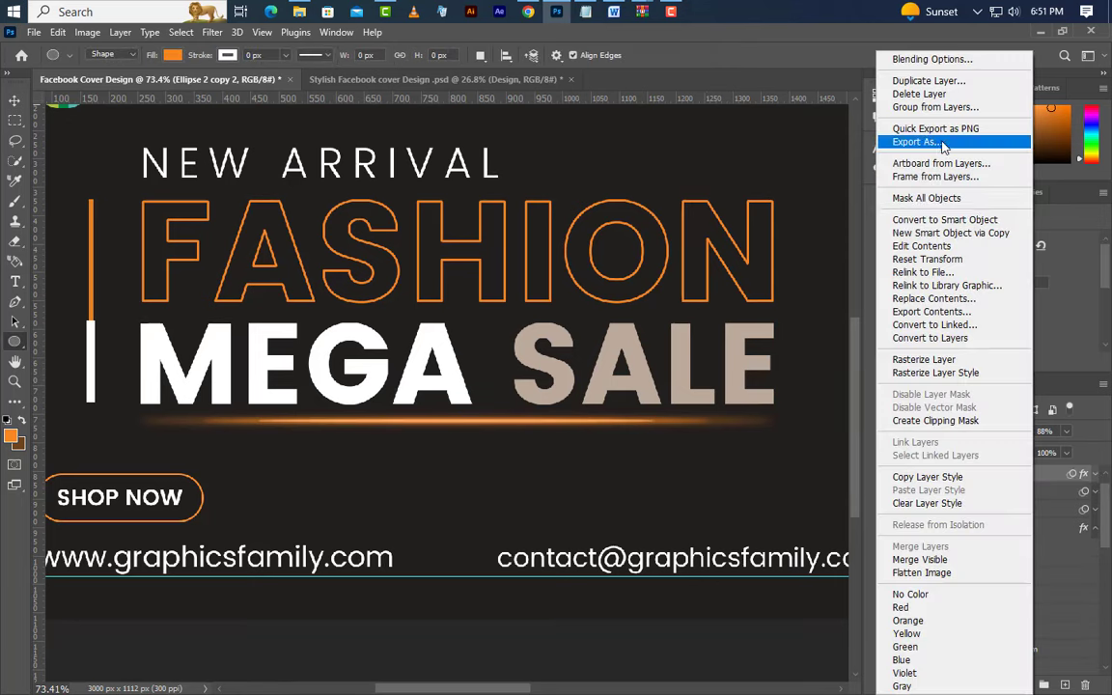
{"action": "left_click", "coordinate": [927, 81]}
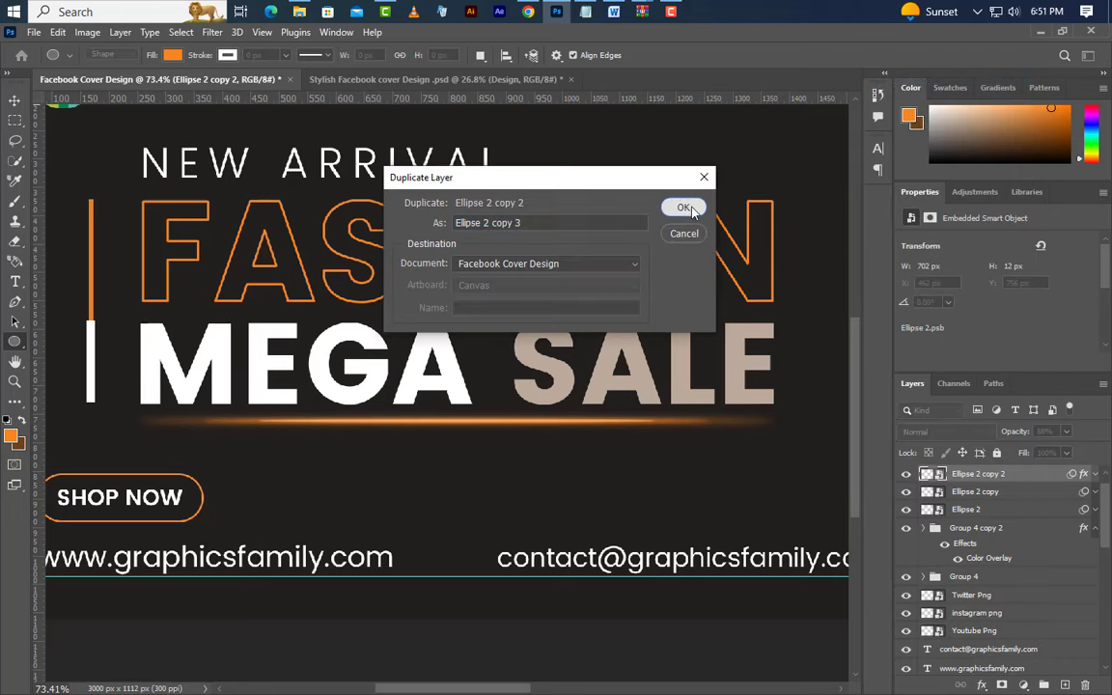
{"action": "left_click", "coordinate": [676, 205]}
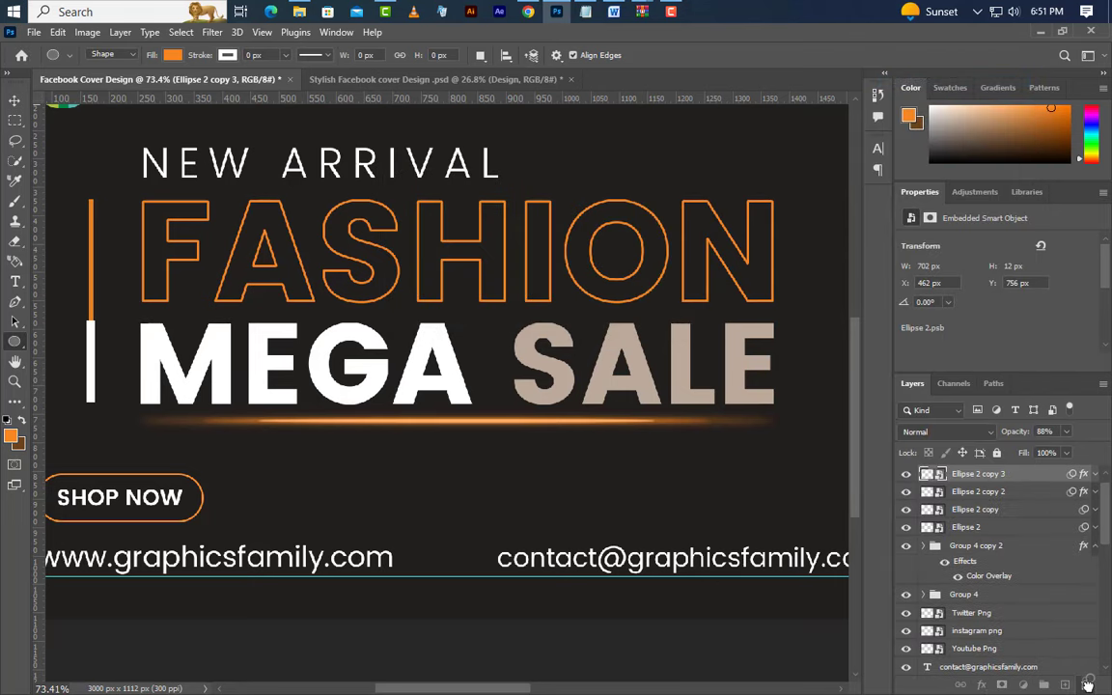
{"action": "left_click", "coordinate": [1094, 474]}
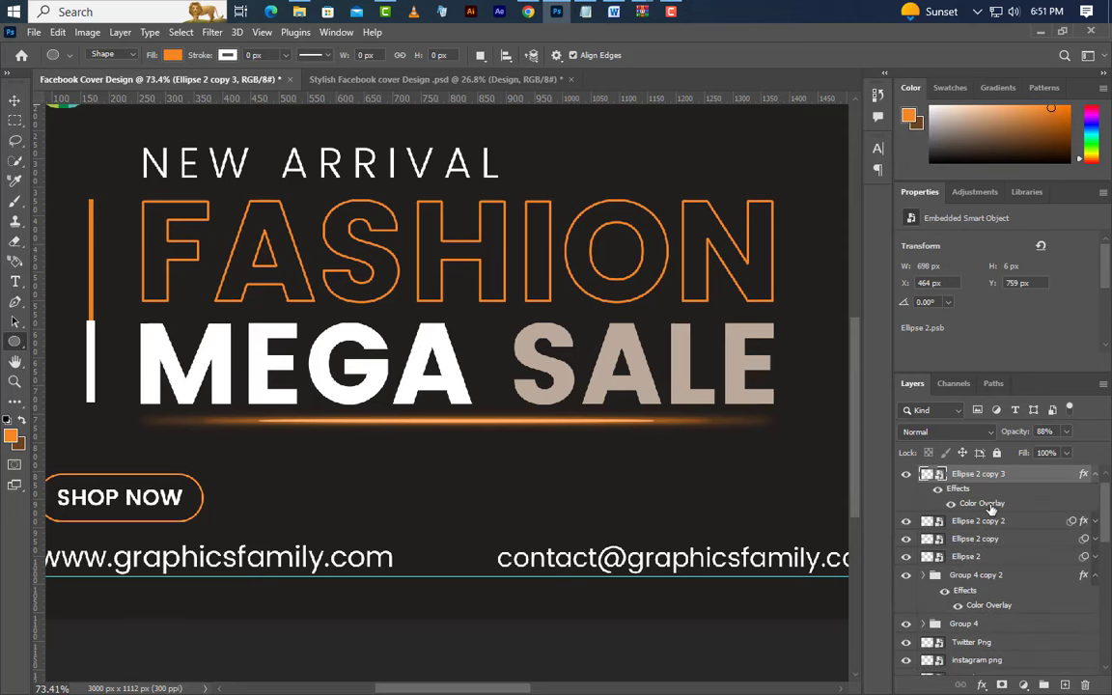
- Lighten the top glow copy's Color Overlay to pale orange fdcda3 and set the layer's opacity to 100%
{"action": "left_click", "coordinate": [886, 378]}
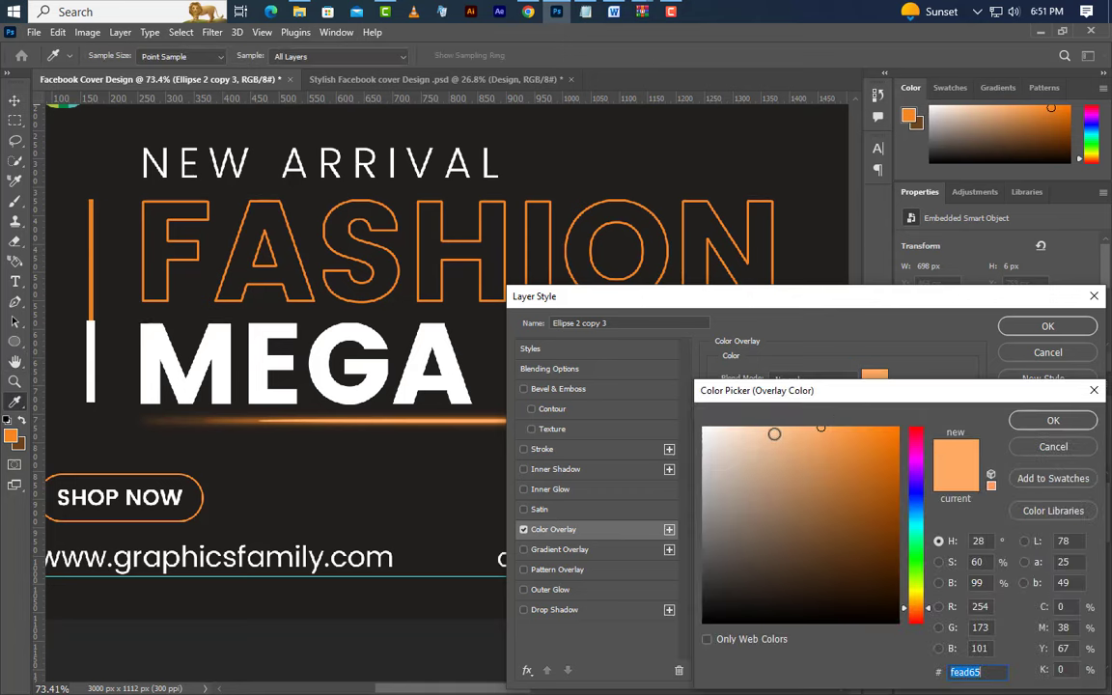
{"action": "left_click", "coordinate": [779, 437]}
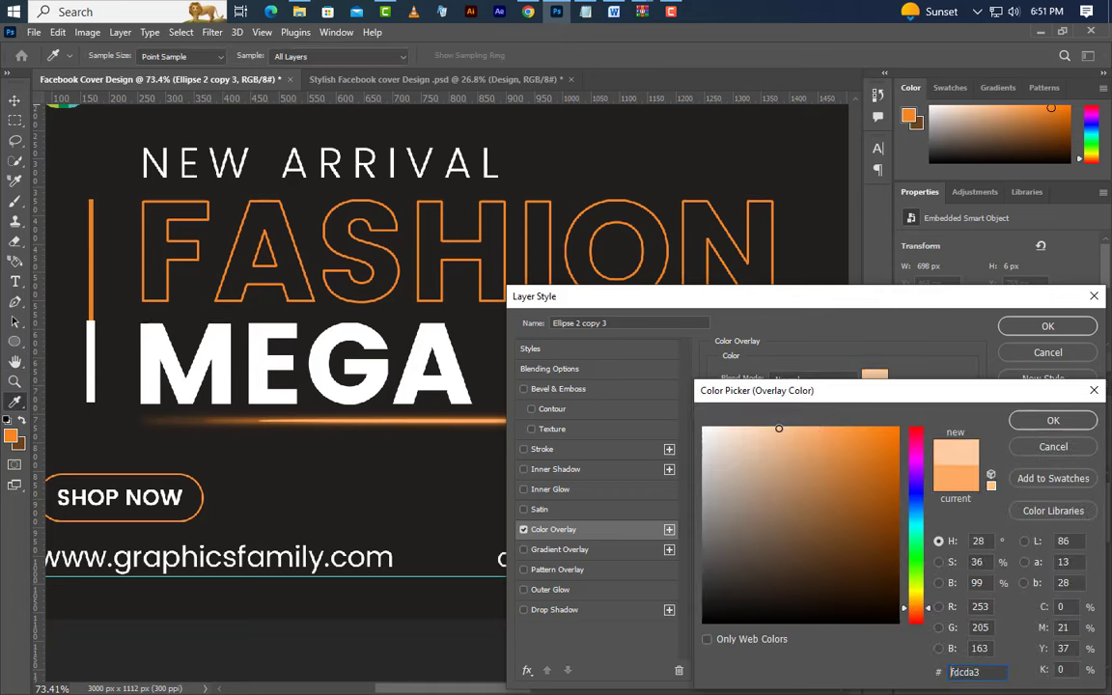
{"action": "left_click", "coordinate": [1053, 420]}
{"action": "left_click", "coordinate": [1048, 327]}
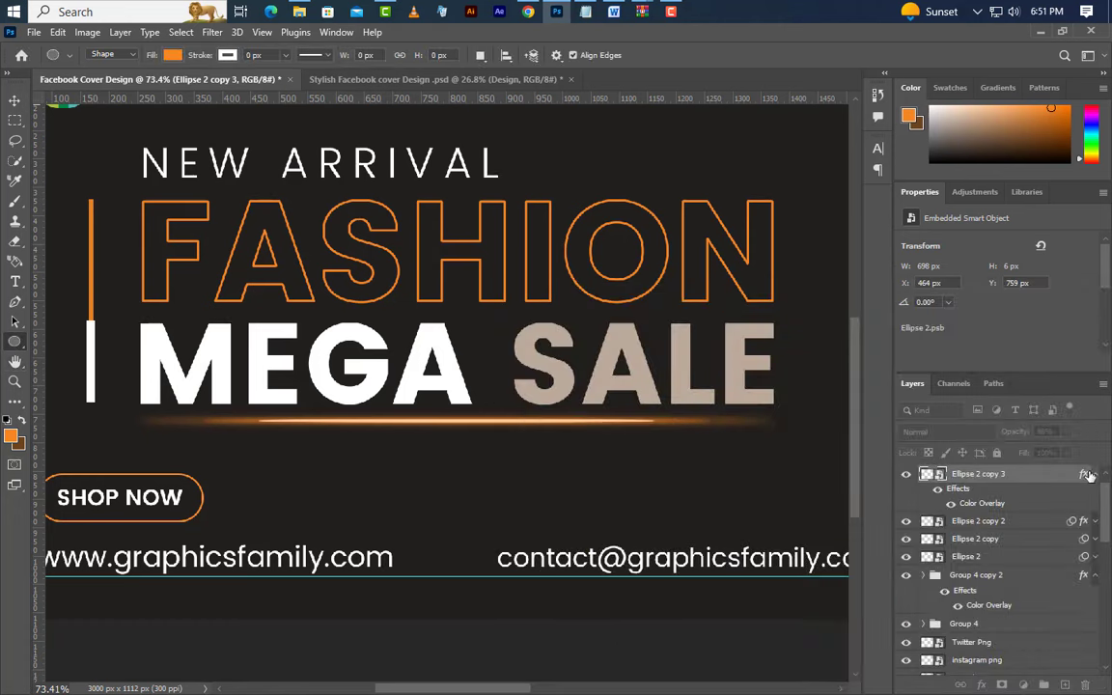
{"action": "left_click", "coordinate": [1066, 432]}
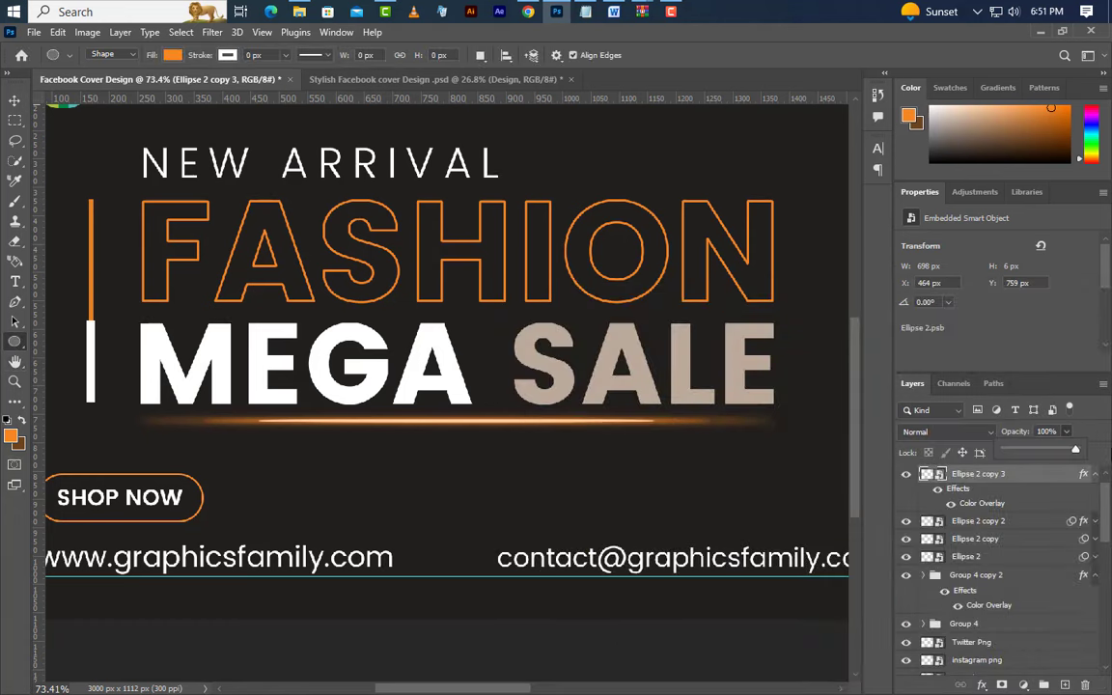
- Shrink the pale orange glow about its center to about 566 px wide
{"action": "left_click", "coordinate": [58, 32]}
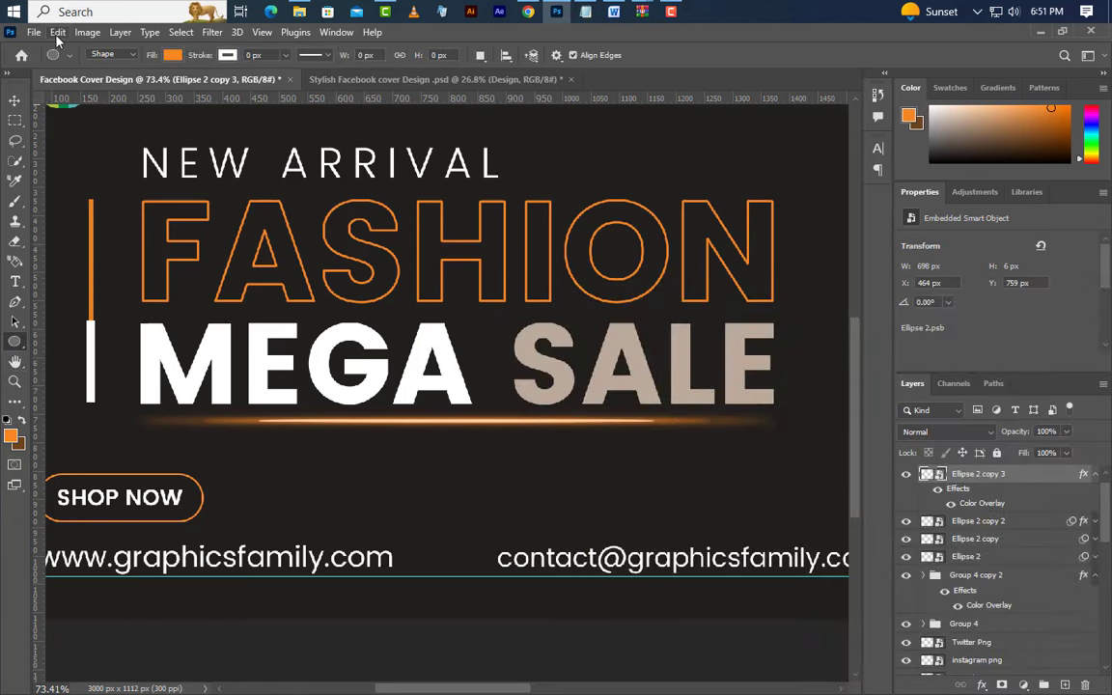
{"action": "left_click", "coordinate": [58, 32]}
{"action": "left_click", "coordinate": [149, 378]}
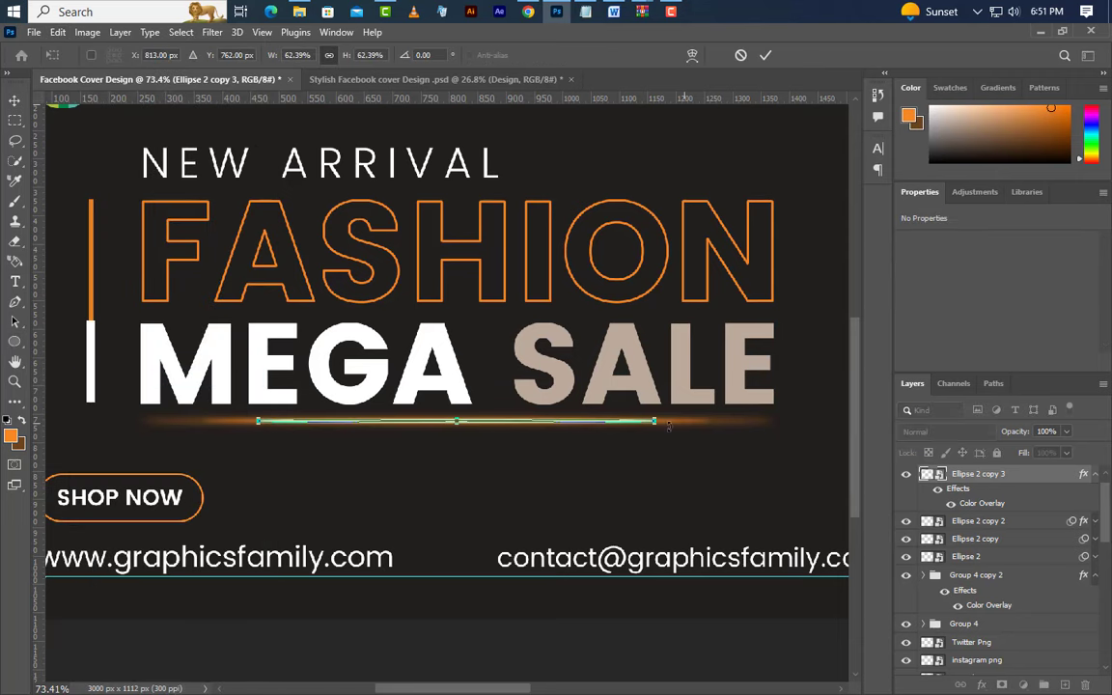
{"action": "left_click_drag", "start_coordinate": [656, 422], "coordinate": [605, 425]}
{"action": "key", "text": "Return"}
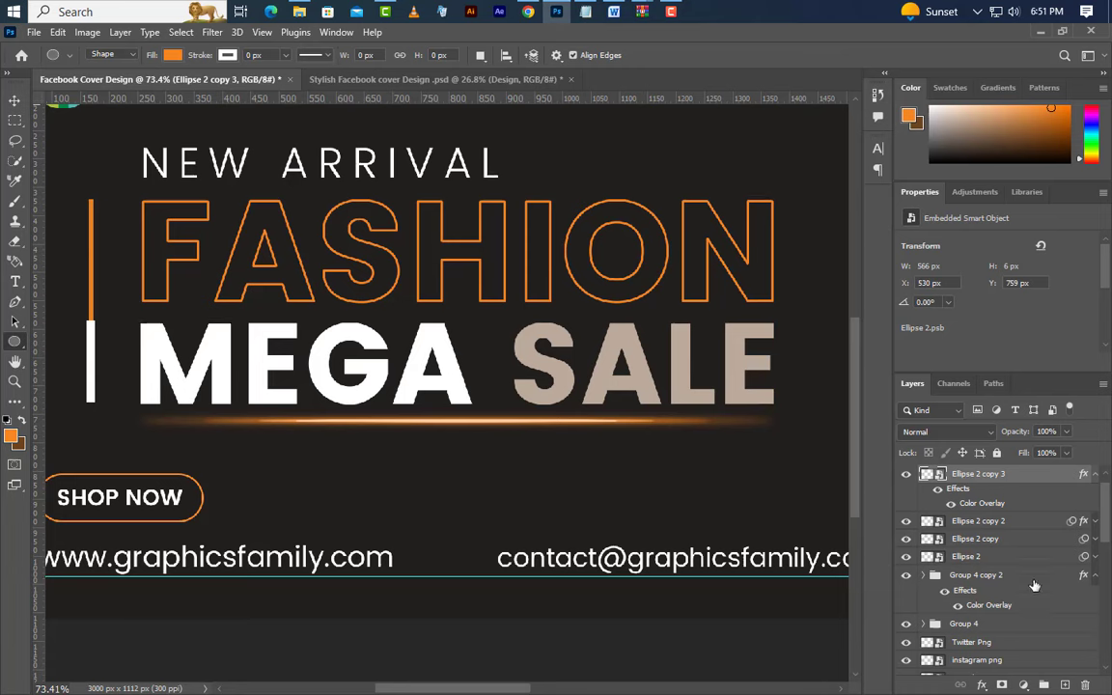
- Select the four stacked glow ellipses under MEGA SALE and merge them into a single layer
{"action": "left_click", "coordinate": [1011, 527], "text": "ctrl"}
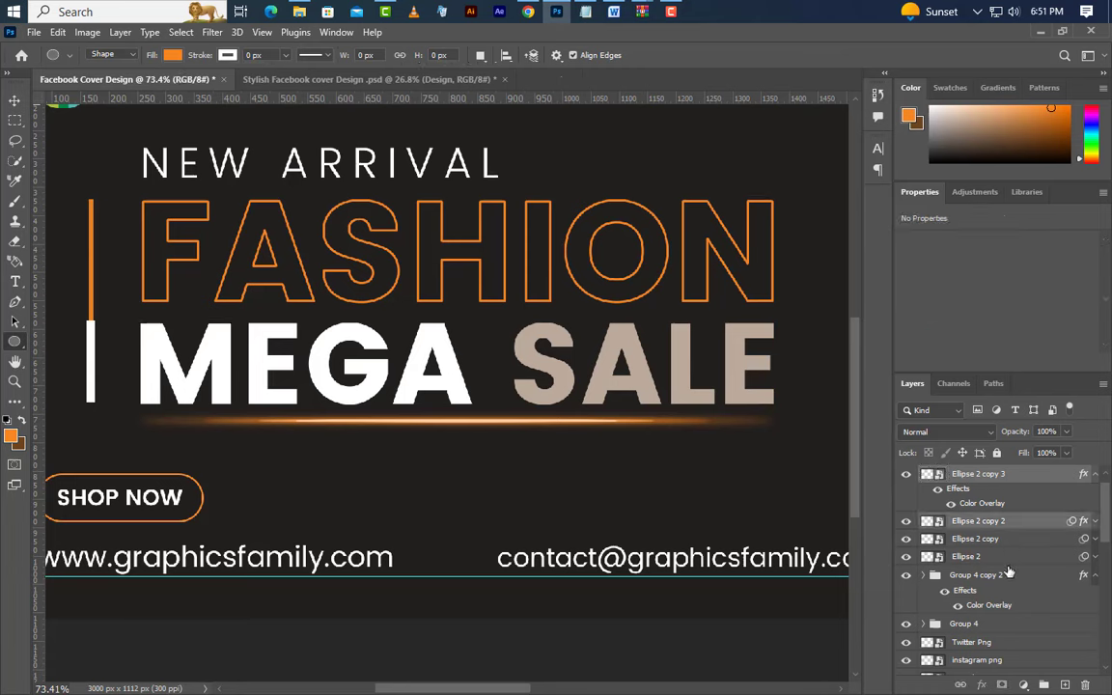
{"action": "left_click", "coordinate": [1012, 542], "text": "ctrl"}
{"action": "left_click", "coordinate": [1012, 558], "text": "ctrl"}
{"action": "right_click", "coordinate": [1022, 480]}
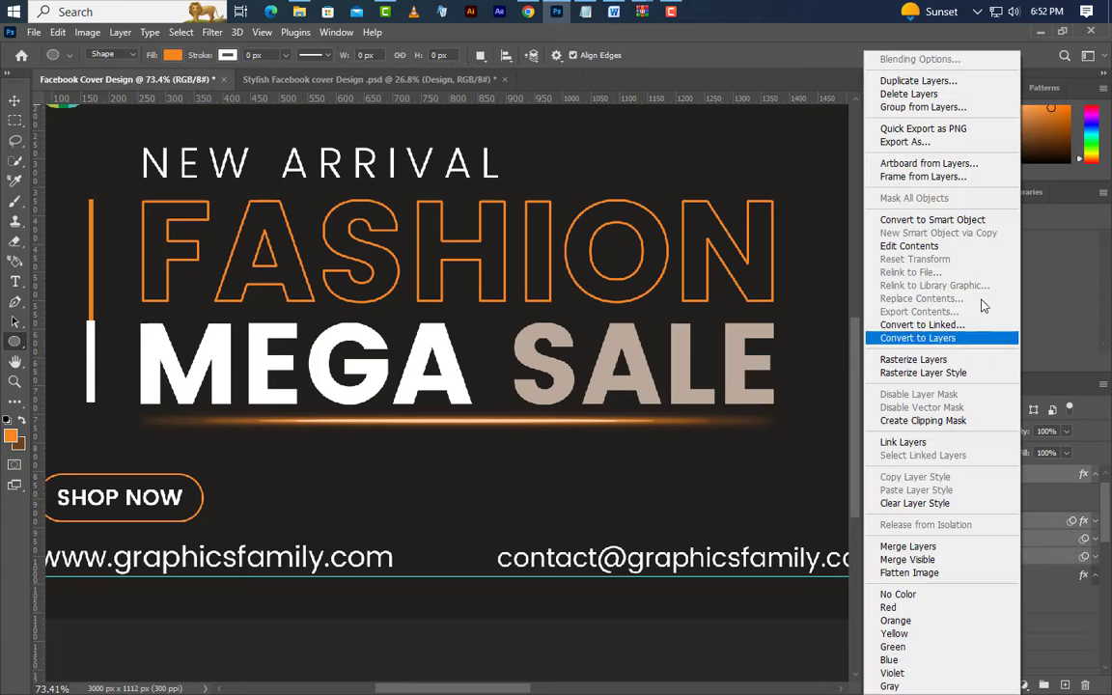
{"action": "left_click", "coordinate": [922, 216]}
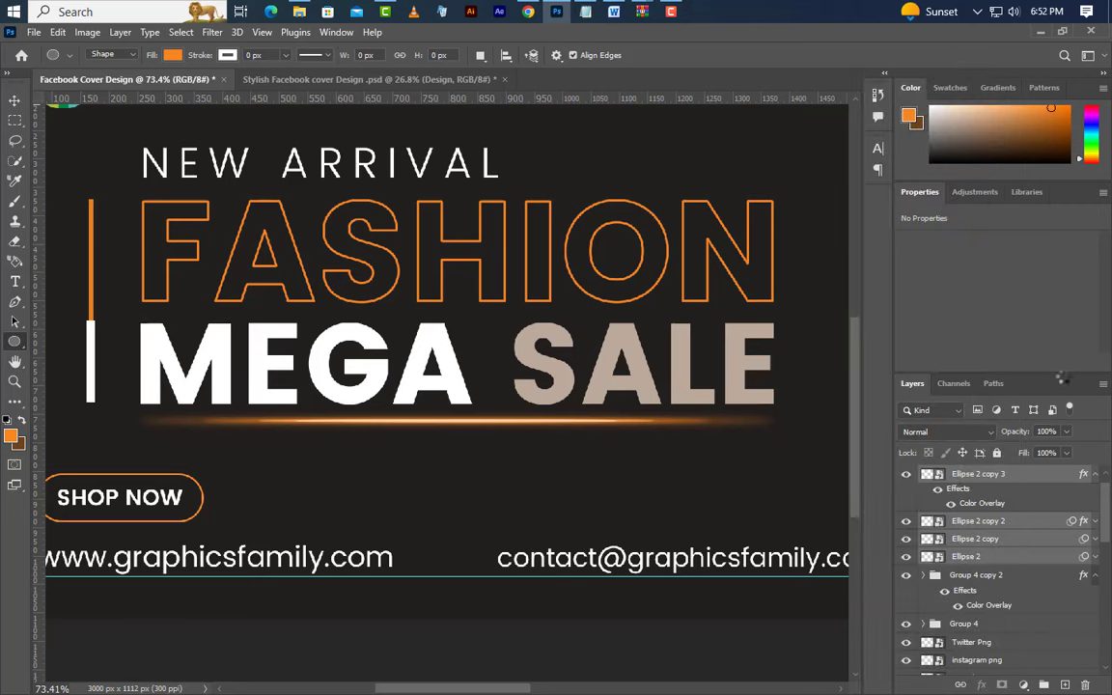
{"action": "right_click", "coordinate": [1035, 475]}
{"action": "left_click", "coordinate": [857, 328]}
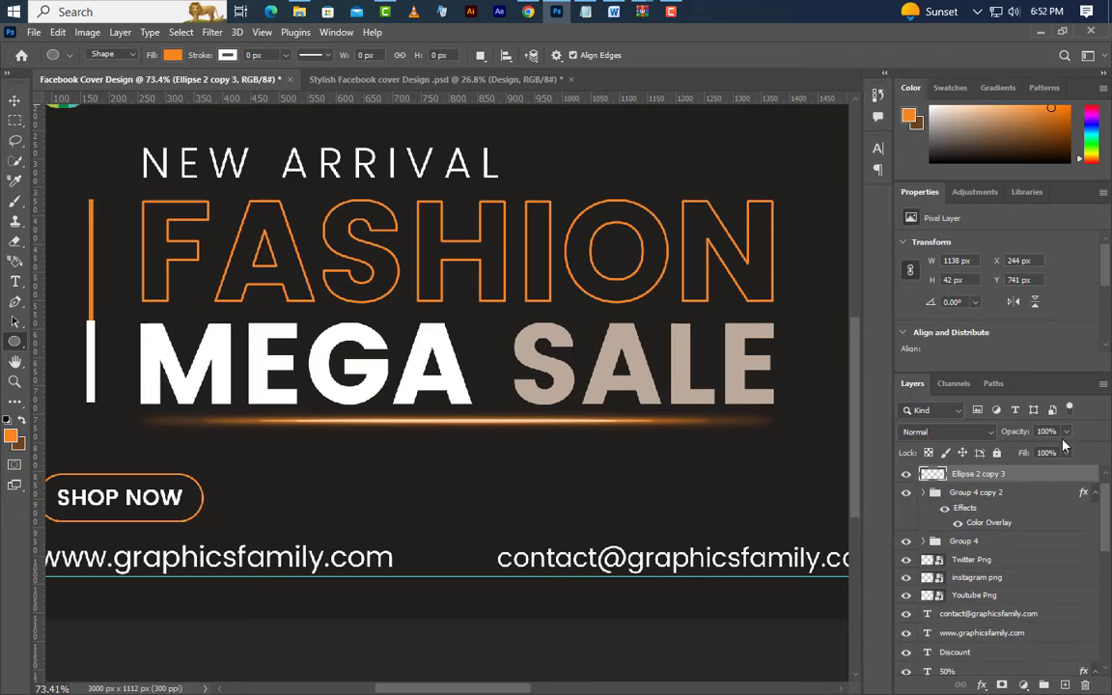
- Choose the Eraser for the merged headline glow and enlarge its soft brush to 400 px
{"action": "scroll", "coordinate": [327, 369], "scroll_direction": "down", "scroll_amount": 3}
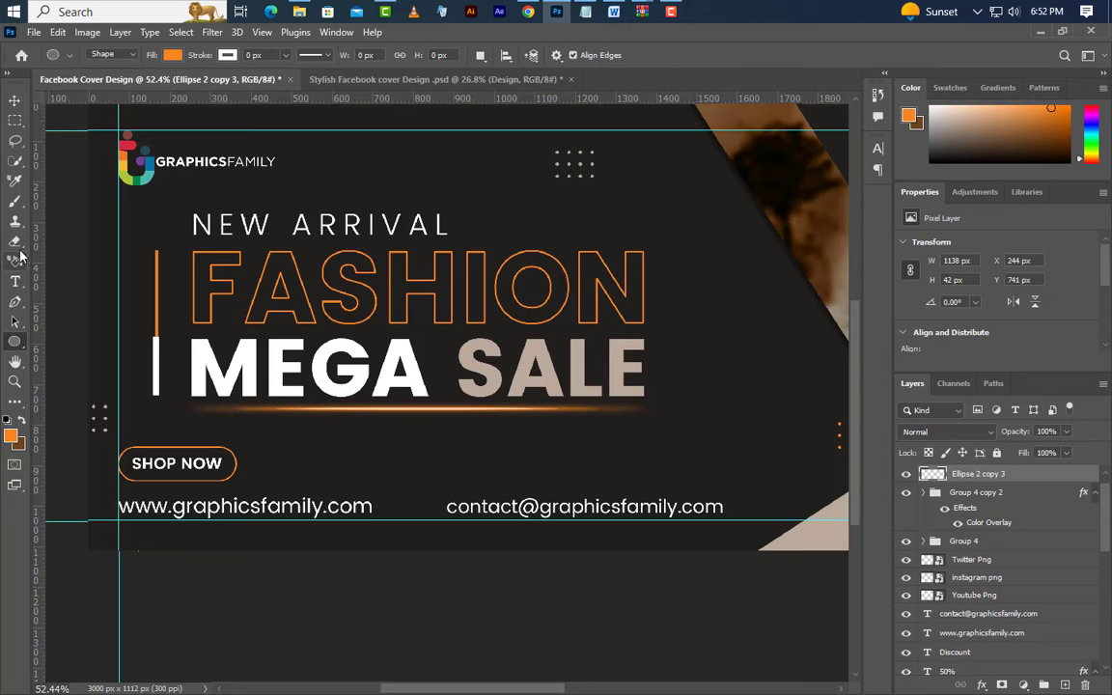
{"action": "left_click", "coordinate": [14, 243]}
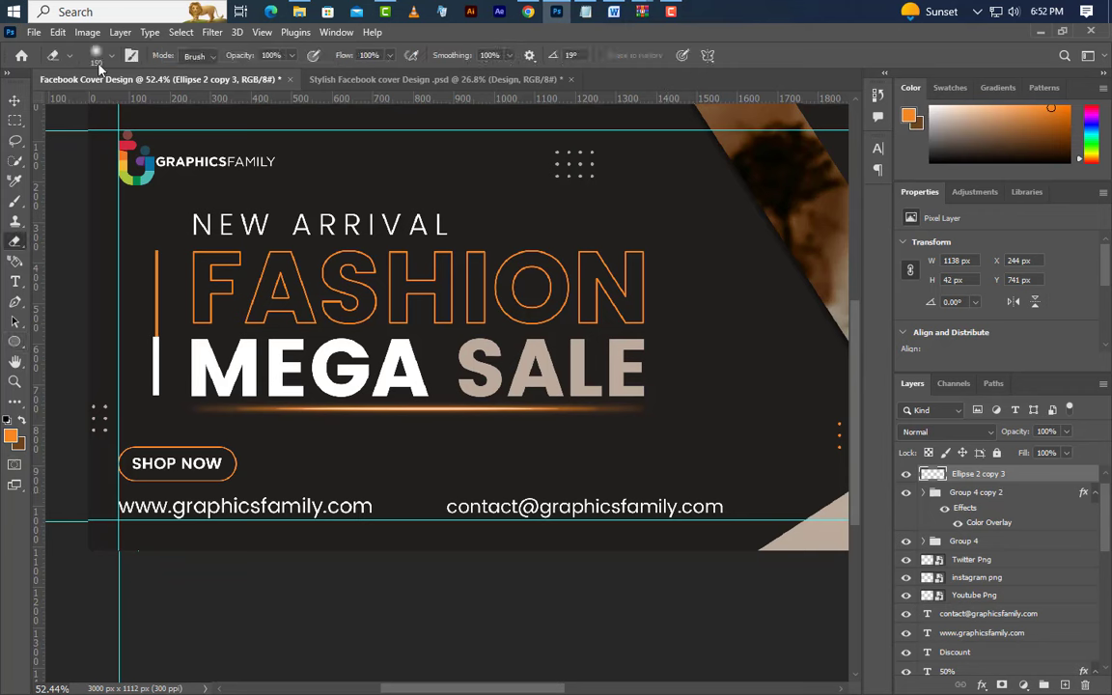
{"action": "key", "text": "bracketright"}
{"action": "key", "text": "bracketright"}
{"action": "key", "text": "bracketright"}
{"action": "key", "text": "bracketright"}
{"action": "key", "text": "bracketright"}
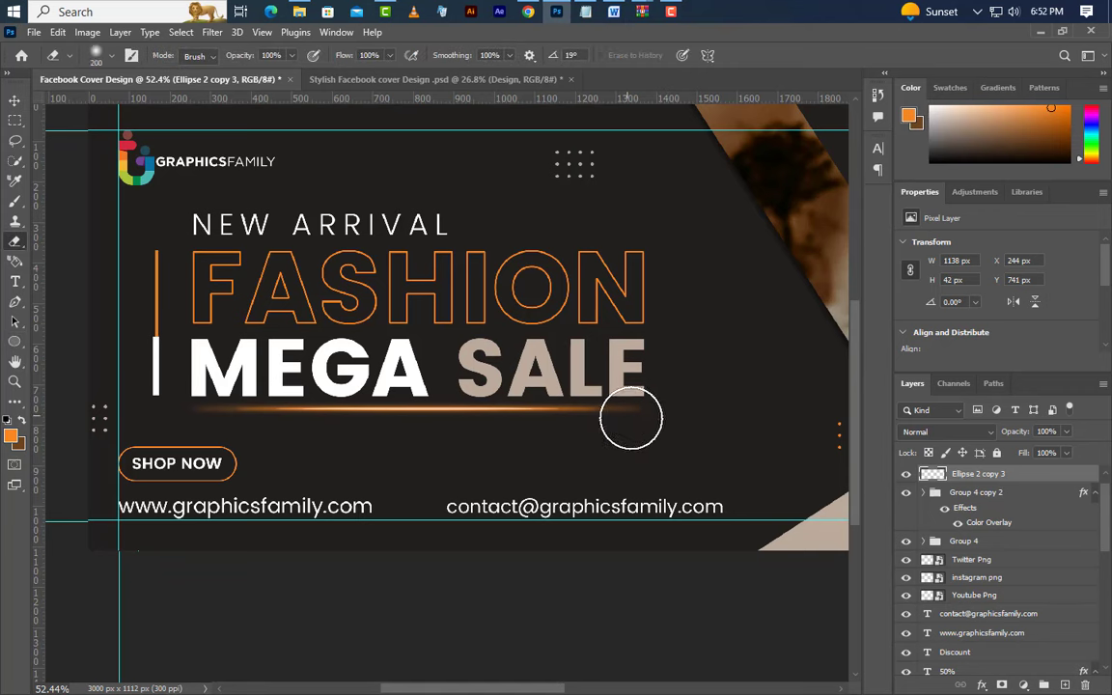
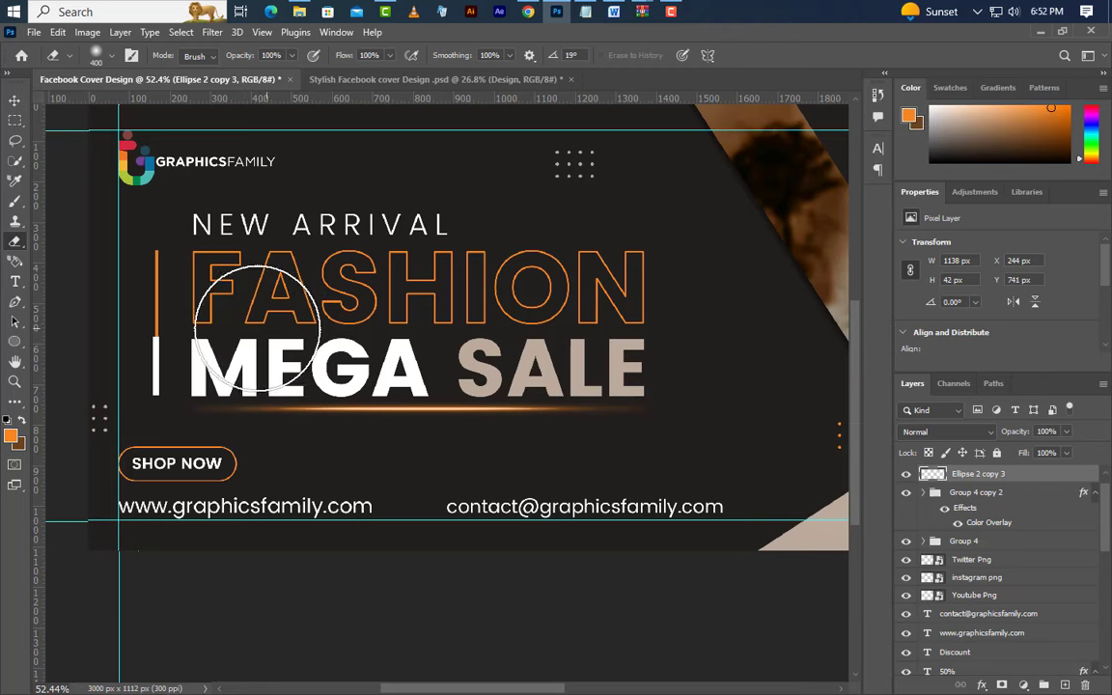
- Duplicate the merged glow, move the copy to the photo's slanted outer edge and rotate it to 57°
{"action": "scroll", "coordinate": [292, 464], "scroll_direction": "down", "scroll_amount": 5}
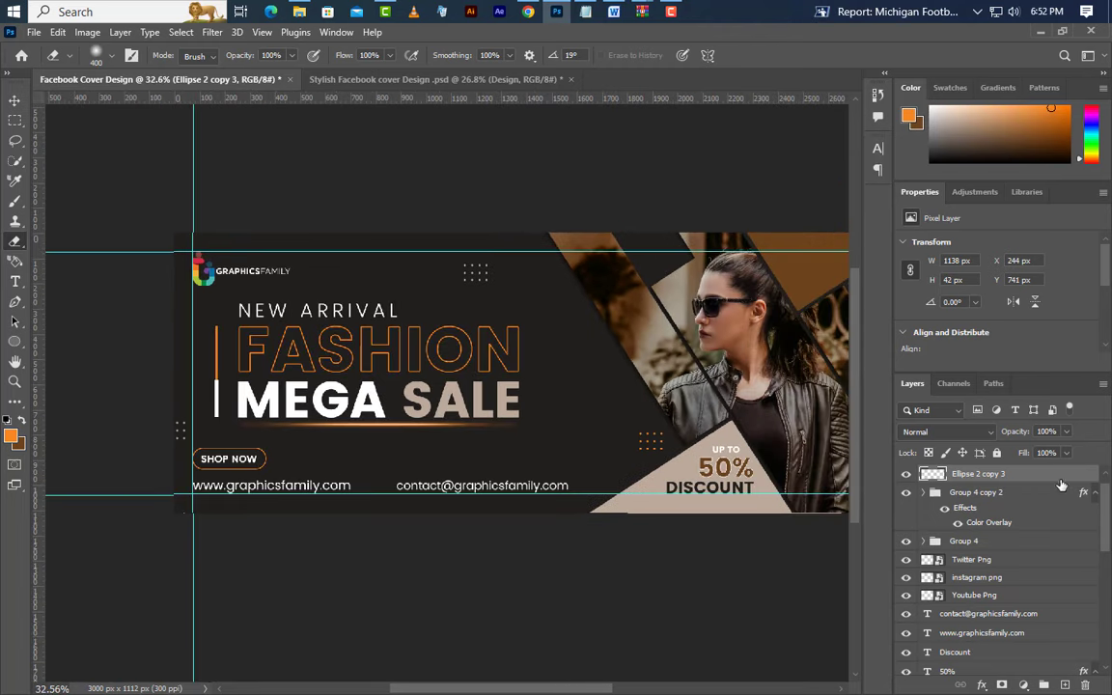
{"action": "key", "text": "ctrl+j"}
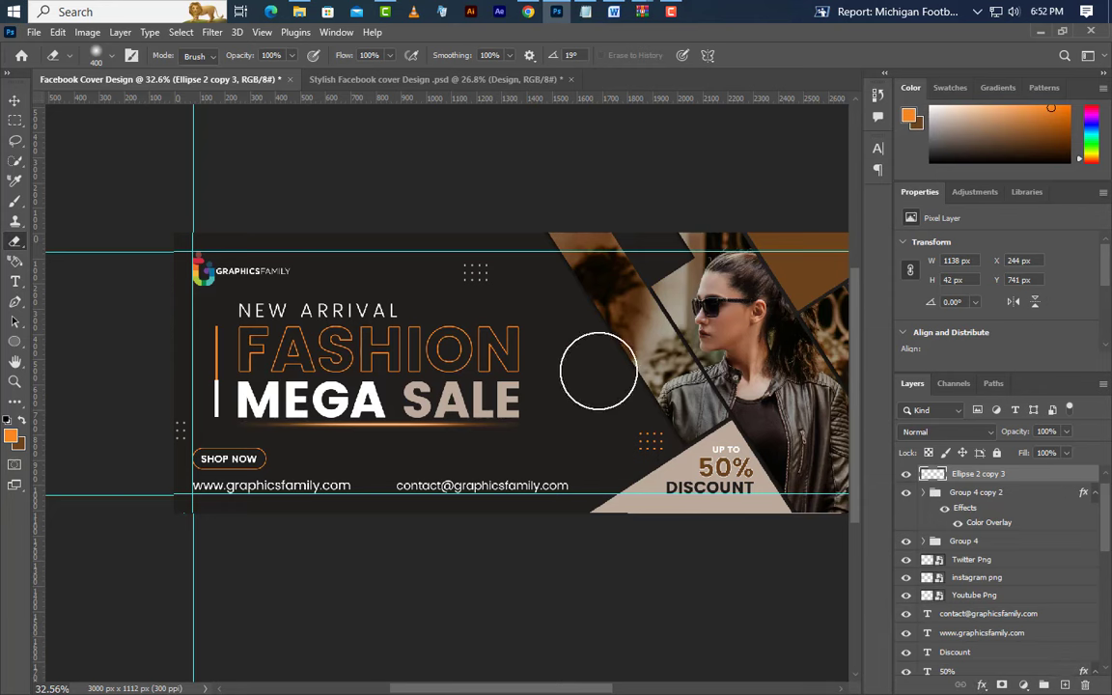
{"action": "left_click", "coordinate": [58, 33]}
{"action": "left_click", "coordinate": [121, 378]}
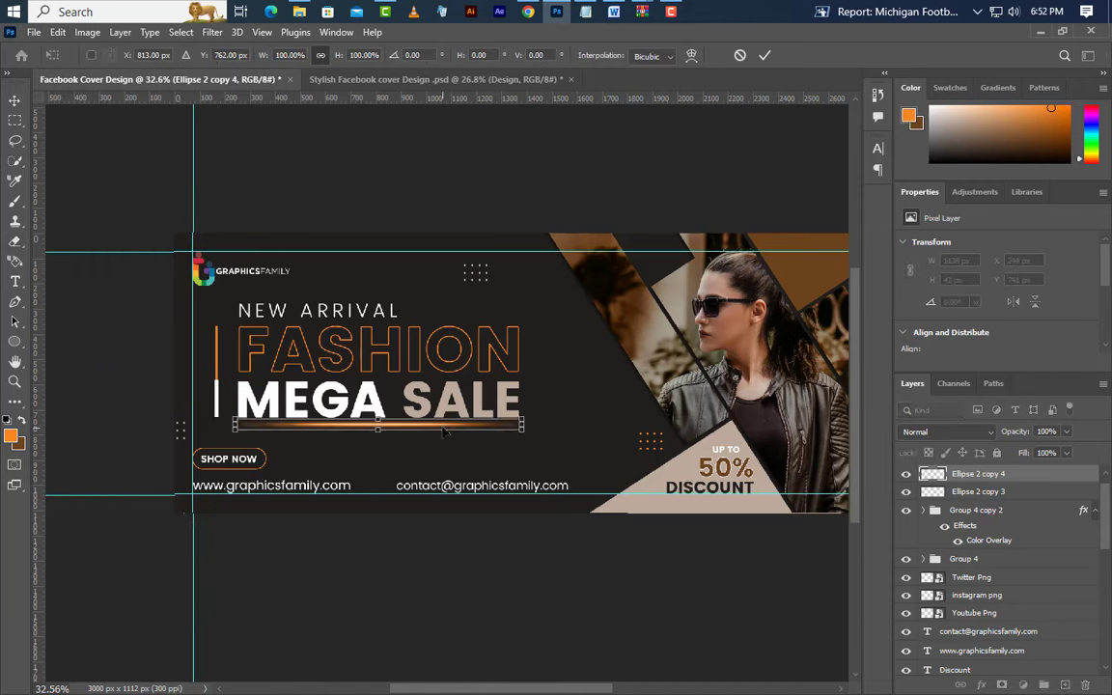
{"action": "left_click_drag", "start_coordinate": [443, 429], "coordinate": [691, 374]}
{"action": "left_click_drag", "start_coordinate": [791, 394], "coordinate": [705, 540]}
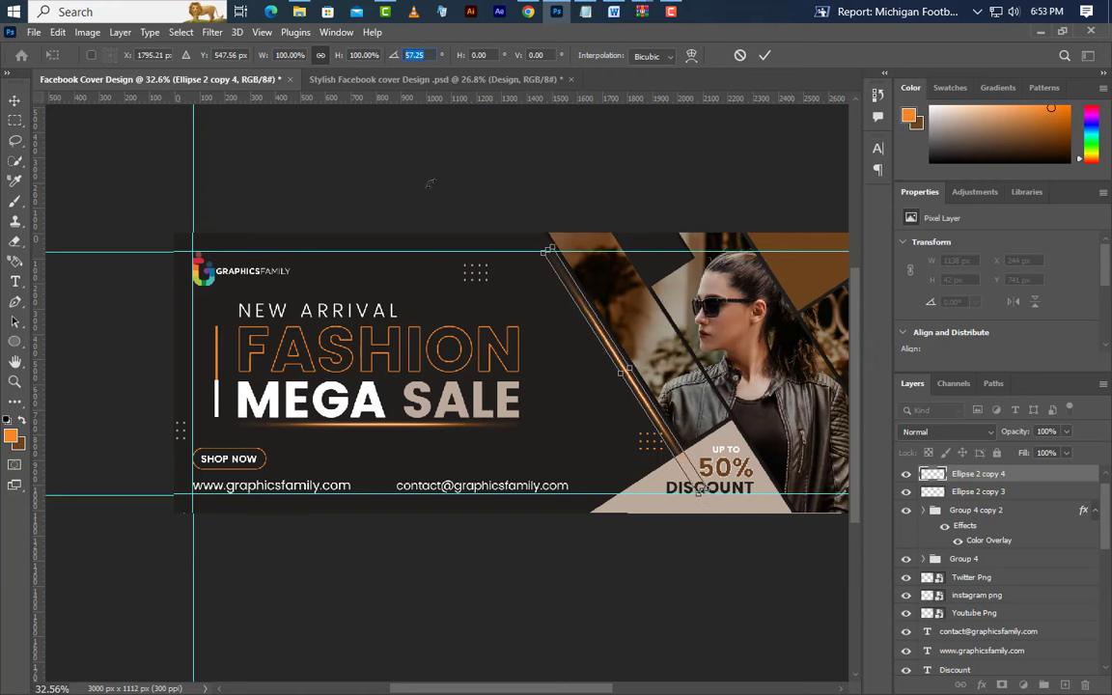
{"action": "type", "text": "57"}
- Align the rotated glow with the first photo strip's slanted edge, shorten it to 88.89% above the discount triangle, and apply the transform
{"action": "scroll", "coordinate": [702, 341], "scroll_direction": "up", "scroll_amount": 6}
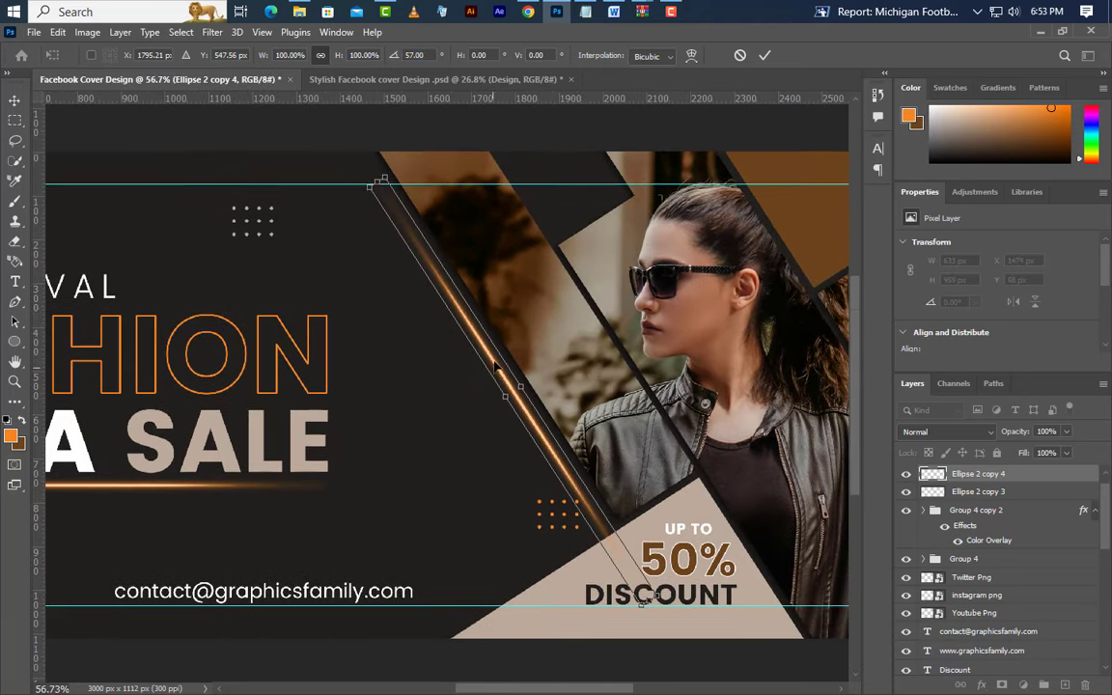
{"action": "left_click_drag", "start_coordinate": [494, 364], "coordinate": [495, 334]}
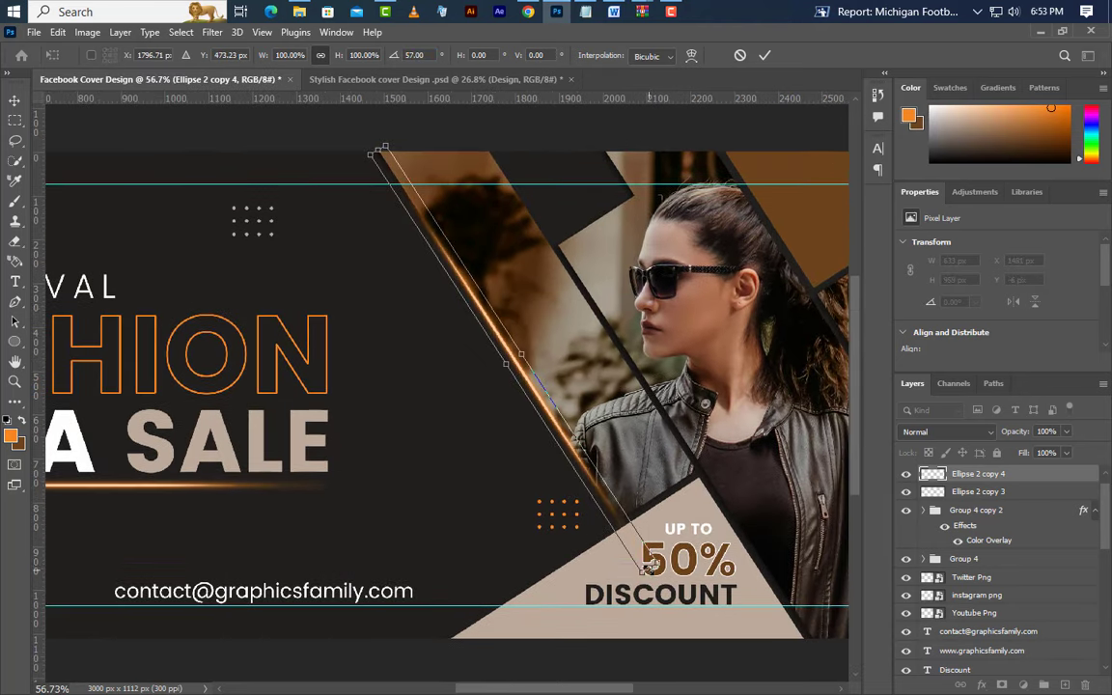
{"action": "left_click_drag", "start_coordinate": [648, 560], "coordinate": [623, 519]}
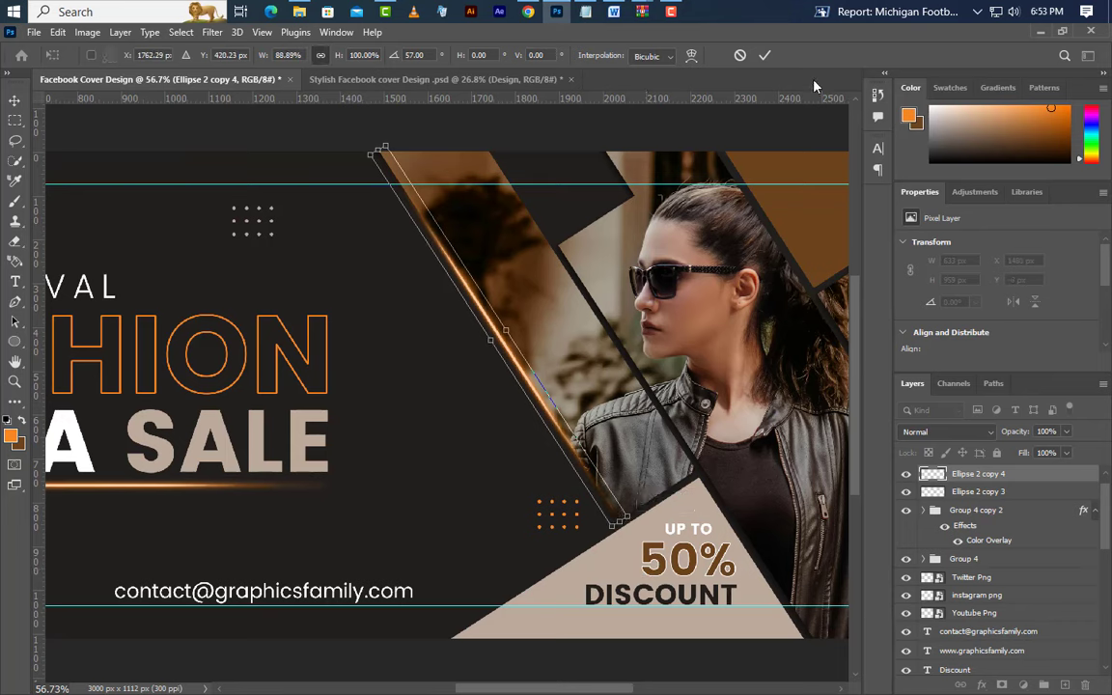
{"action": "left_click", "coordinate": [762, 56]}
{"action": "key", "text": "e"}
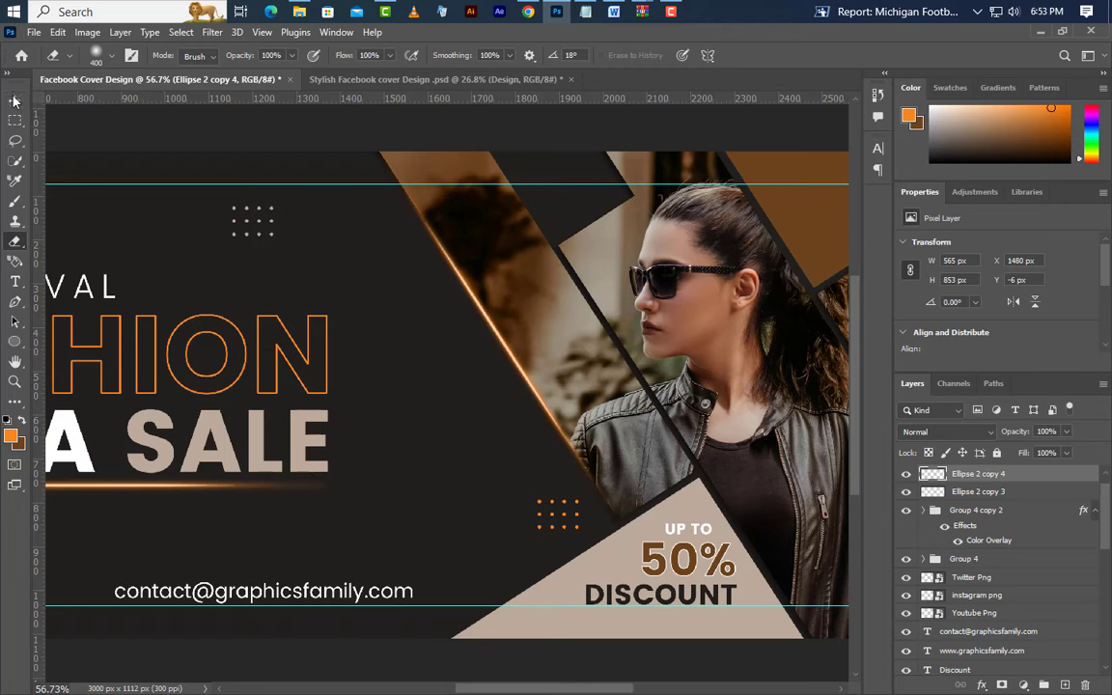
- Copy the slanted glow twice and align the copies with the two slanted gaps on either side of the model
{"action": "left_click", "coordinate": [14, 101]}
{"action": "scroll", "coordinate": [270, 365], "scroll_direction": "down", "scroll_amount": 2}
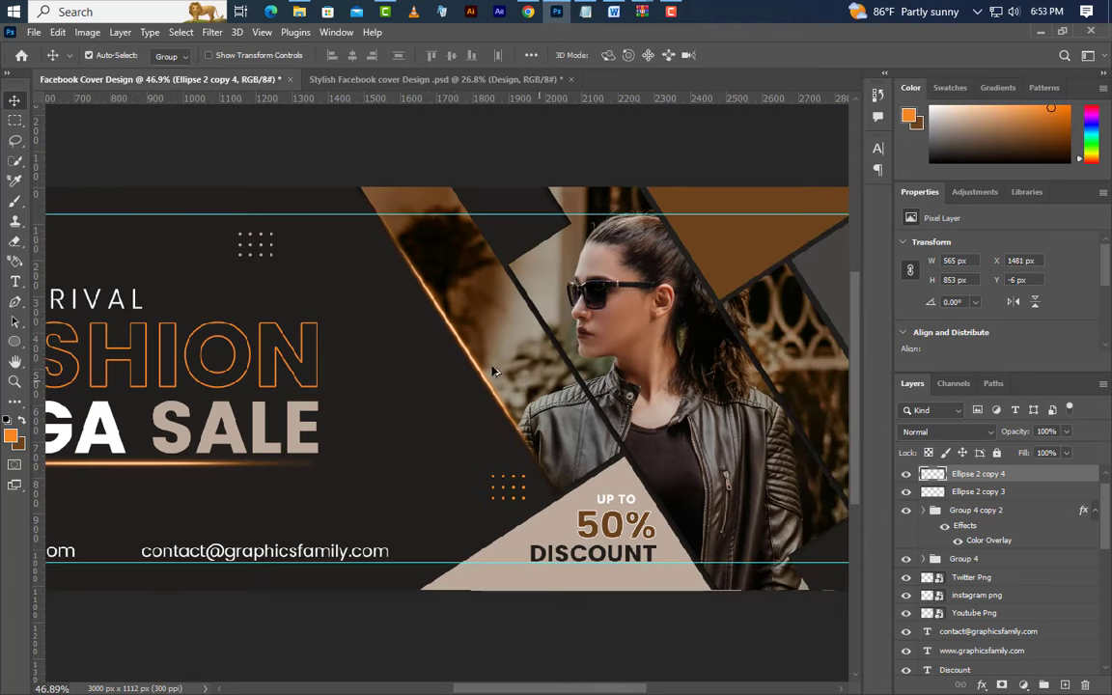
{"action": "left_click_drag", "start_coordinate": [465, 354], "coordinate": [805, 444]}
{"action": "scroll", "coordinate": [357, 465], "scroll_direction": "down", "scroll_amount": 4}
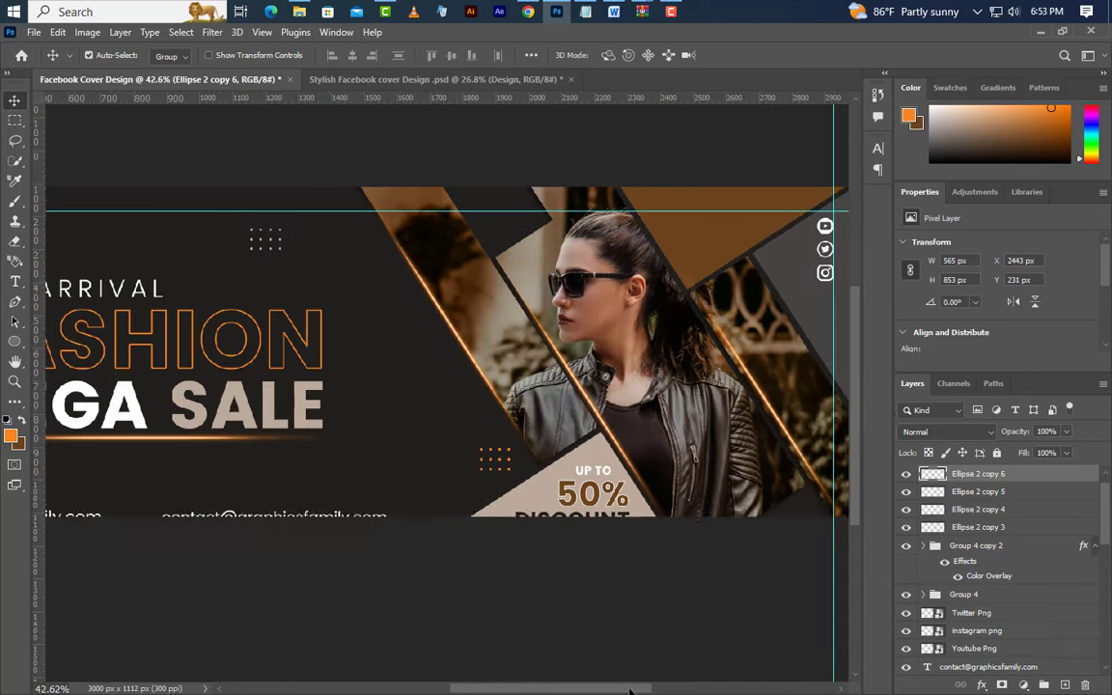
{"action": "scroll", "coordinate": [758, 437], "scroll_direction": "right", "scroll_amount": 3}
{"action": "scroll", "coordinate": [671, 326], "scroll_direction": "up", "scroll_amount": 1}
{"action": "scroll", "coordinate": [674, 329], "scroll_direction": "up", "scroll_amount": 2}
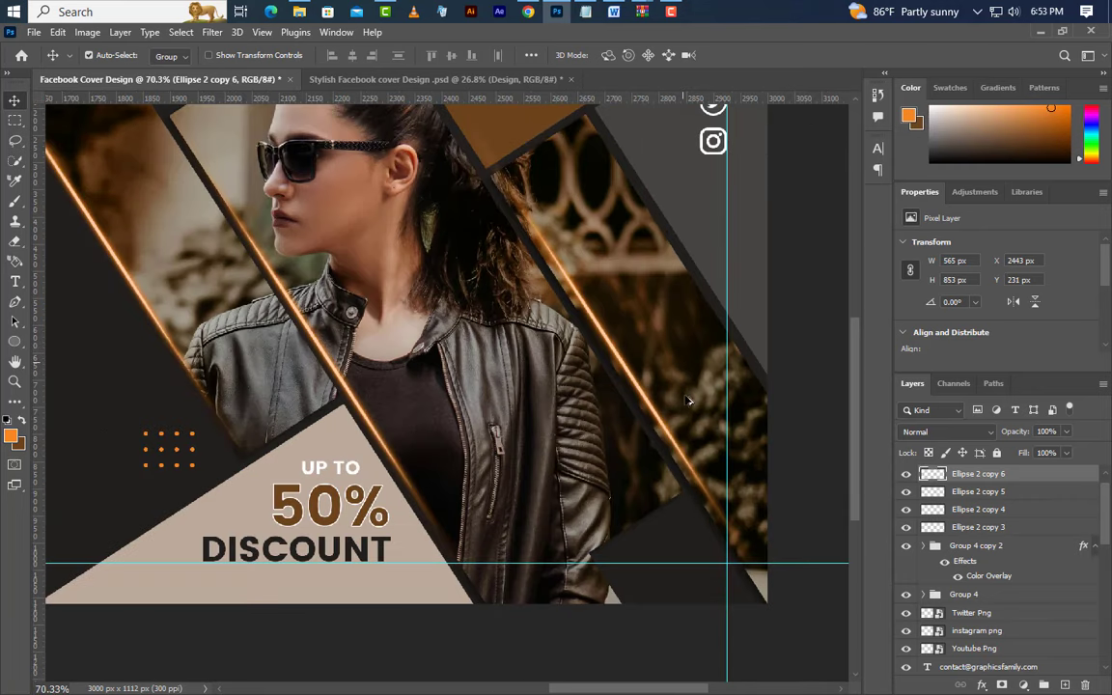
{"action": "mouse_move", "coordinate": [631, 377]}
{"action": "left_mouse_down"}
{"action": "mouse_move", "coordinate": [646, 394]}
{"action": "mouse_move", "coordinate": [634, 396]}
{"action": "left_mouse_up"}
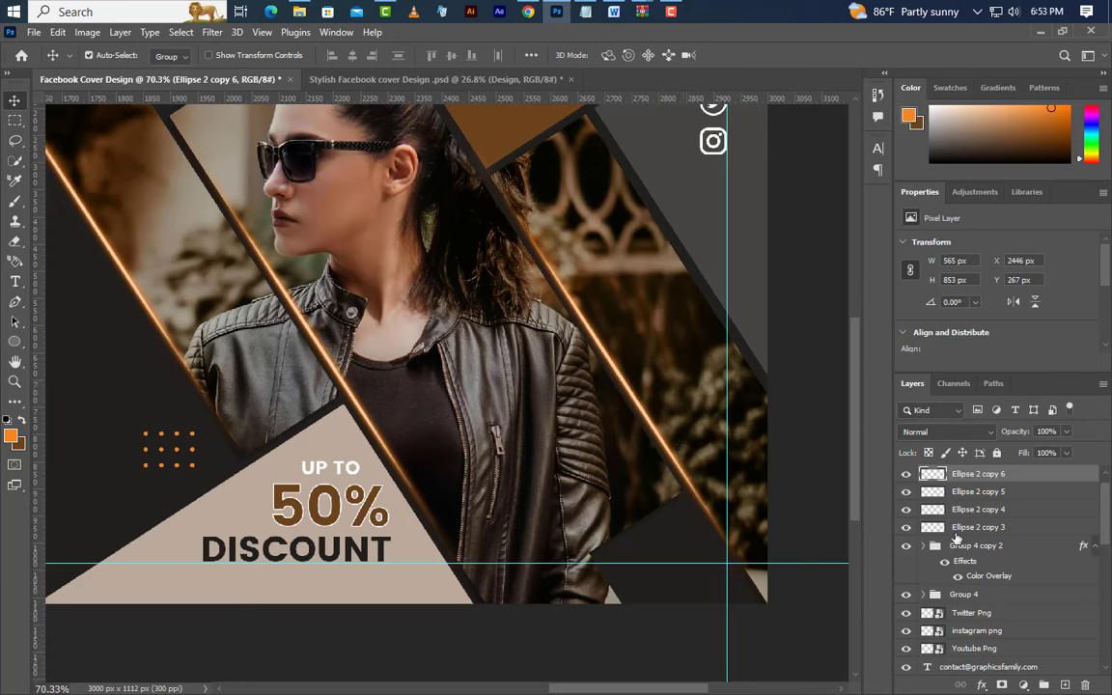
- Duplicate the rightmost slanted glow and flip the copy horizontally
{"action": "left_click_drag", "start_coordinate": [1073, 632], "coordinate": [1044, 685]}
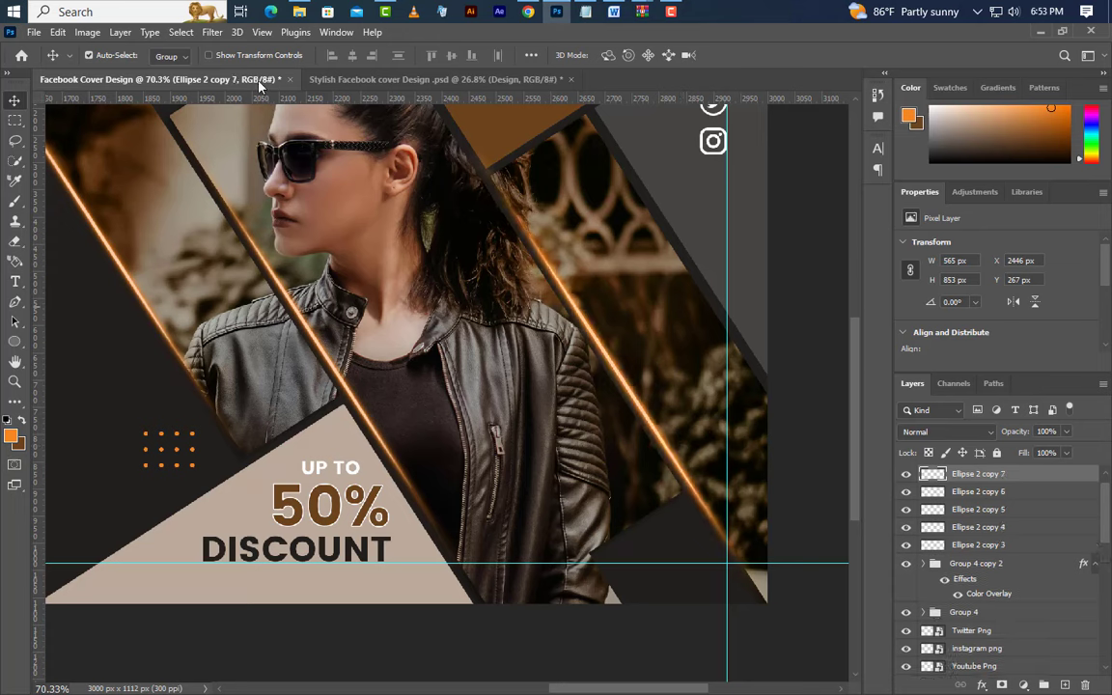
{"action": "left_click", "coordinate": [58, 32]}
{"action": "left_click", "coordinate": [114, 378]}
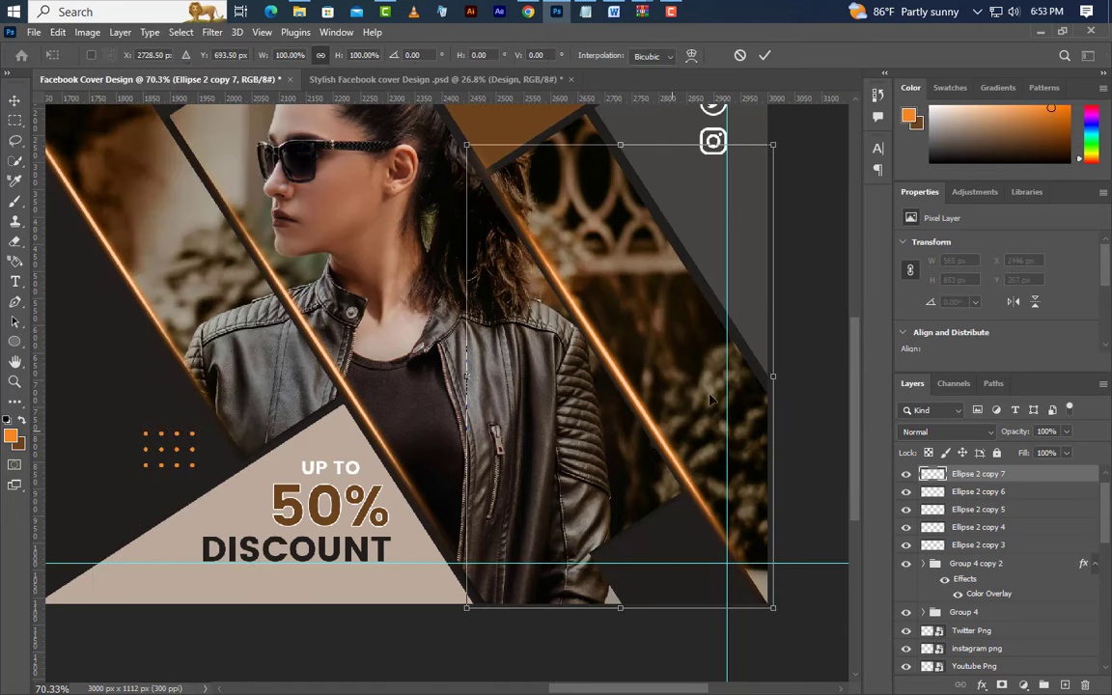
{"action": "right_click", "coordinate": [657, 376]}
{"action": "left_click", "coordinate": [693, 353]}
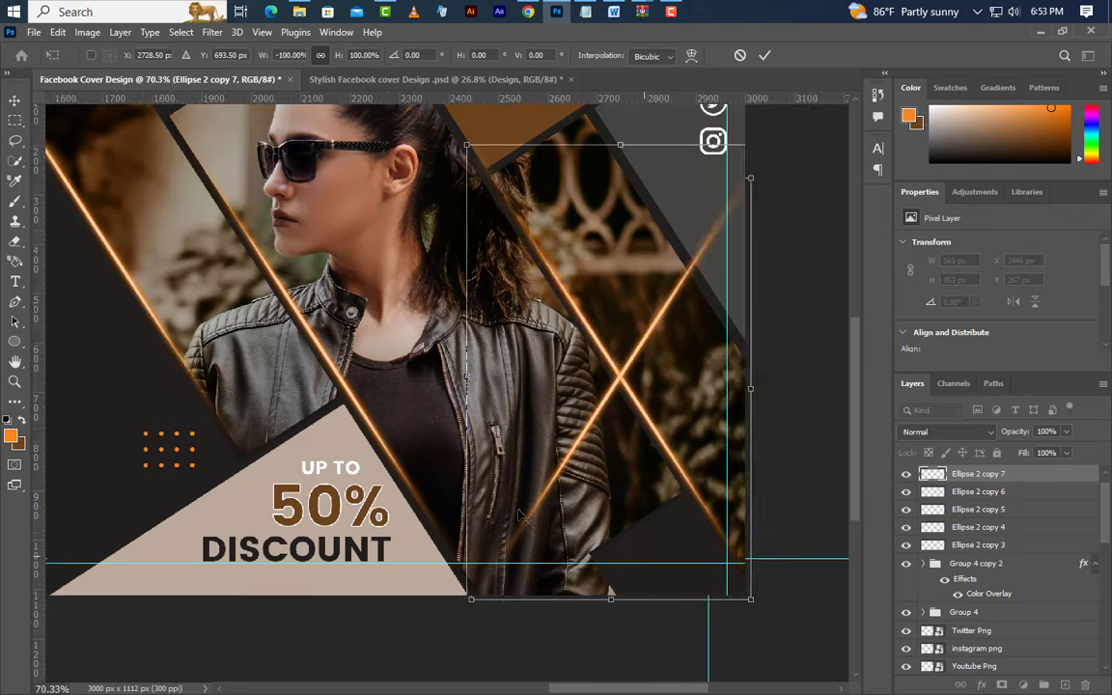
- Move the flipped glow up to the brown triangle's lower-right slanted edge and rotate it to -156.03°
{"action": "scroll", "coordinate": [520, 519], "scroll_direction": "down", "scroll_amount": 3}
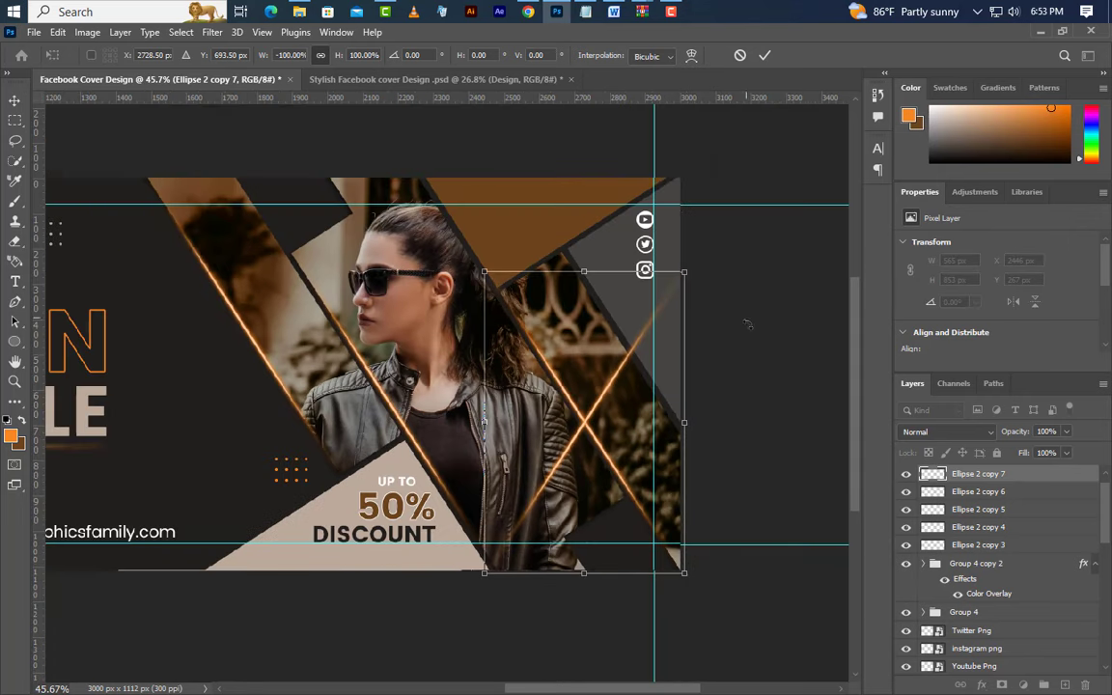
{"action": "left_click_drag", "start_coordinate": [708, 248], "coordinate": [748, 312]}
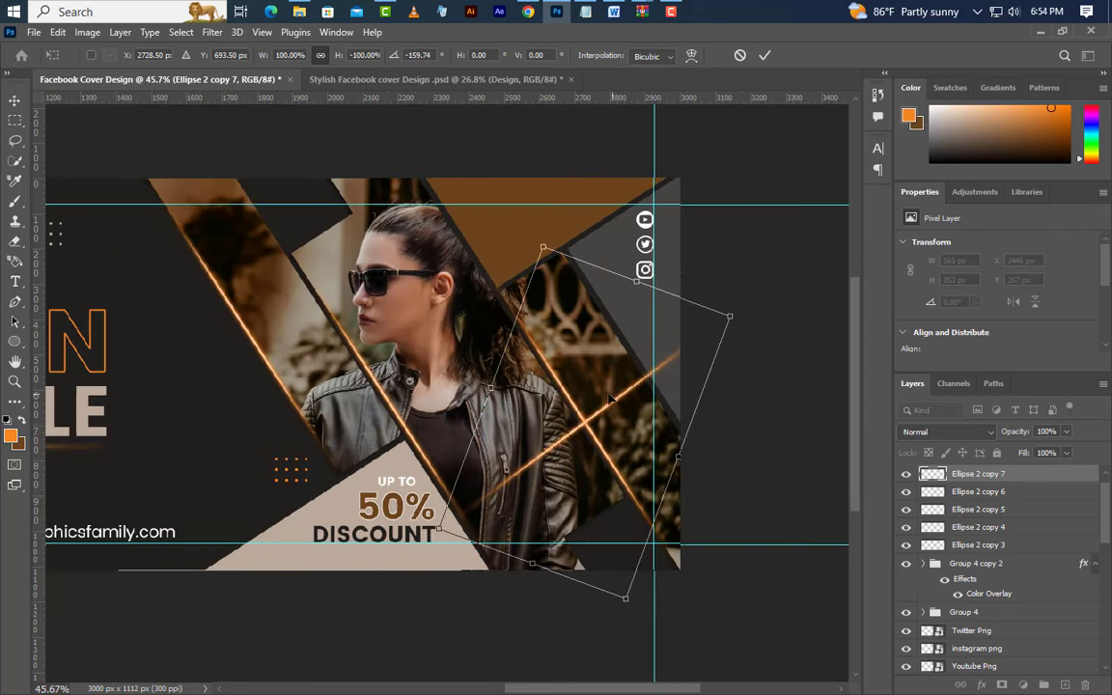
{"action": "left_click_drag", "start_coordinate": [608, 394], "coordinate": [615, 224]}
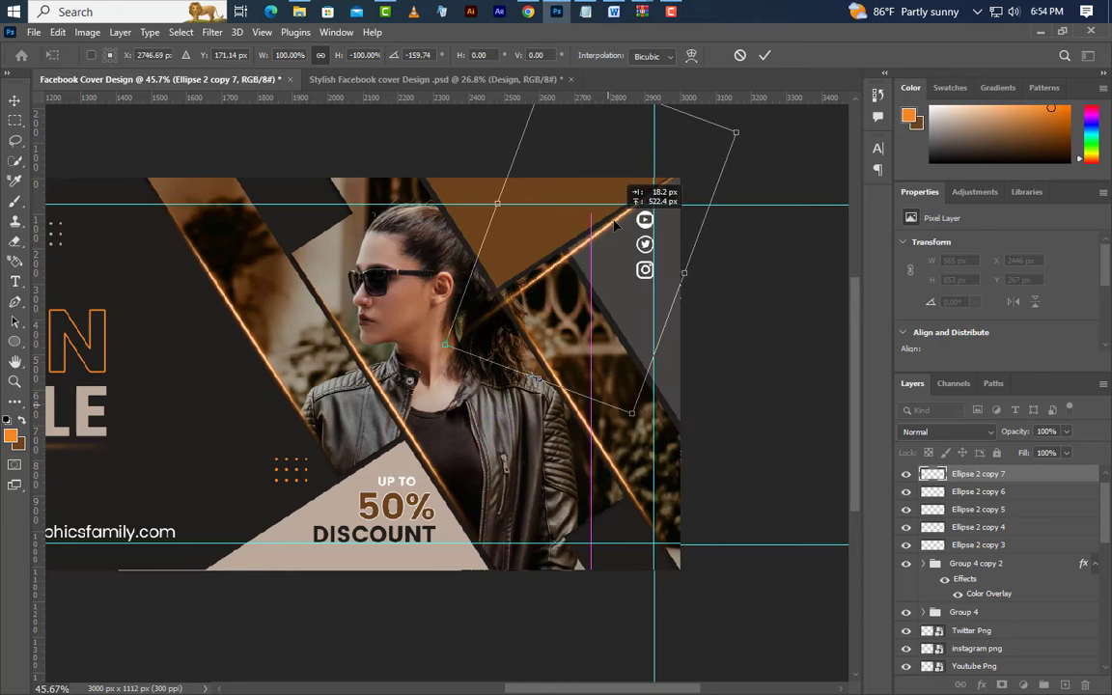
{"action": "left_click_drag", "start_coordinate": [749, 248], "coordinate": [747, 257]}
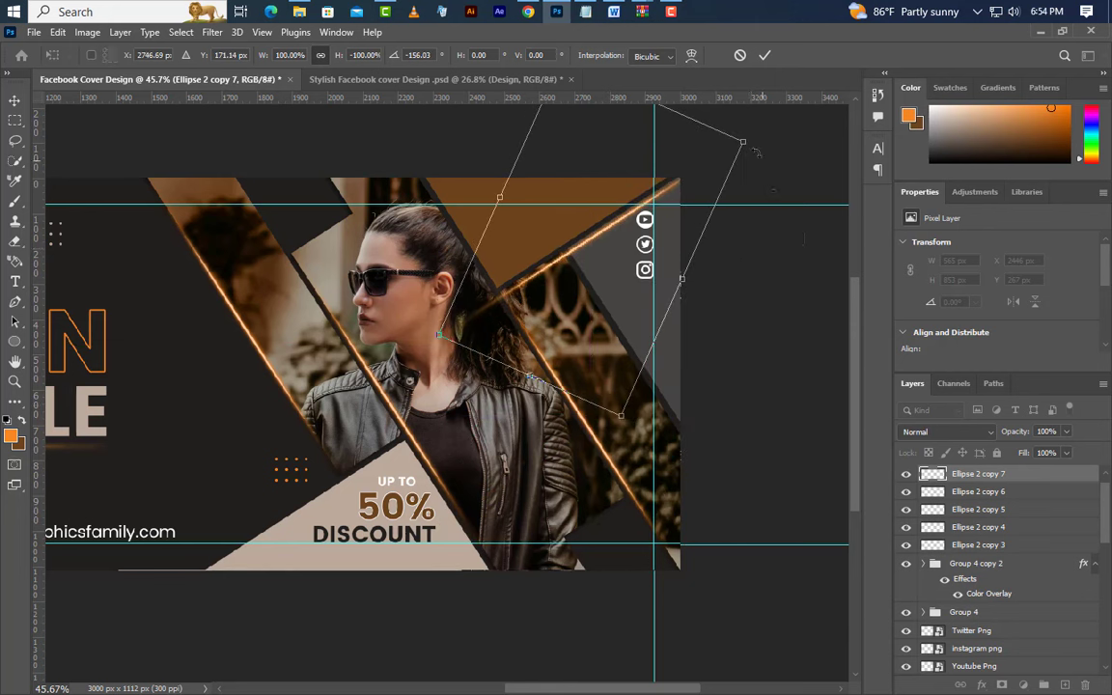
- Scale the rotated glow down to 59.94%, fit it along the brown triangle's slanted edge, and apply the transform
{"action": "left_click_drag", "start_coordinate": [741, 141], "coordinate": [694, 169]}
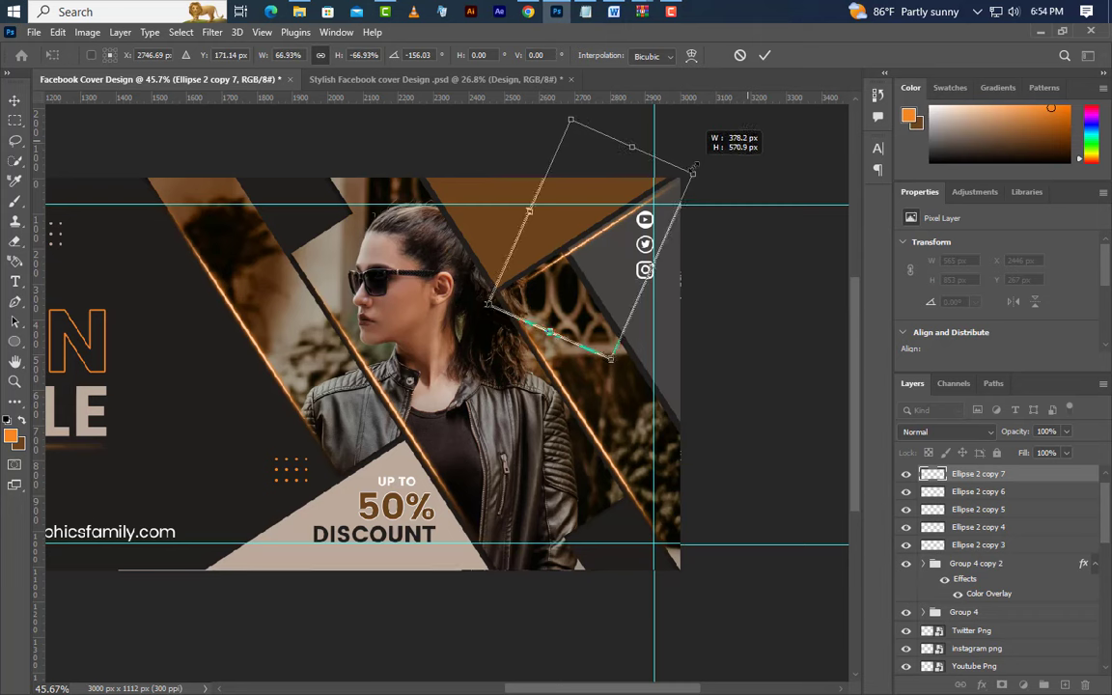
{"action": "left_click_drag", "start_coordinate": [597, 228], "coordinate": [598, 229]}
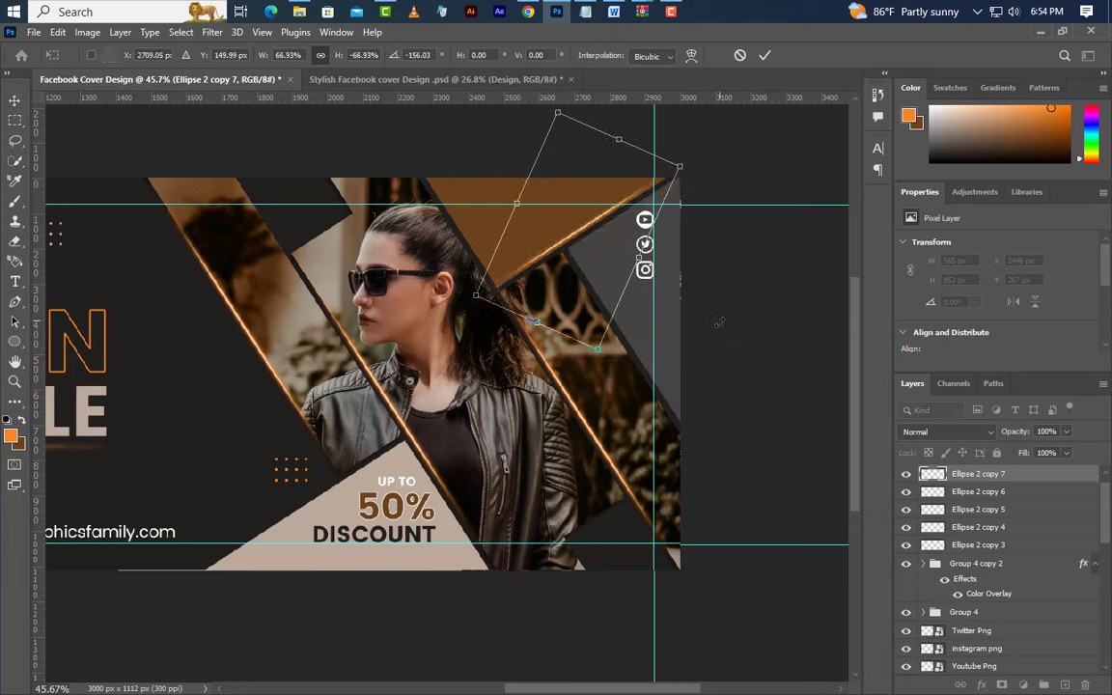
{"action": "key", "text": "Right"}
{"action": "key", "text": "Right"}
{"action": "key", "text": "Right"}
{"action": "key", "text": "Right"}
{"action": "key", "text": "Right"}
{"action": "key", "text": "Up"}
{"action": "left_click_drag", "start_coordinate": [685, 165], "coordinate": [675, 172]}
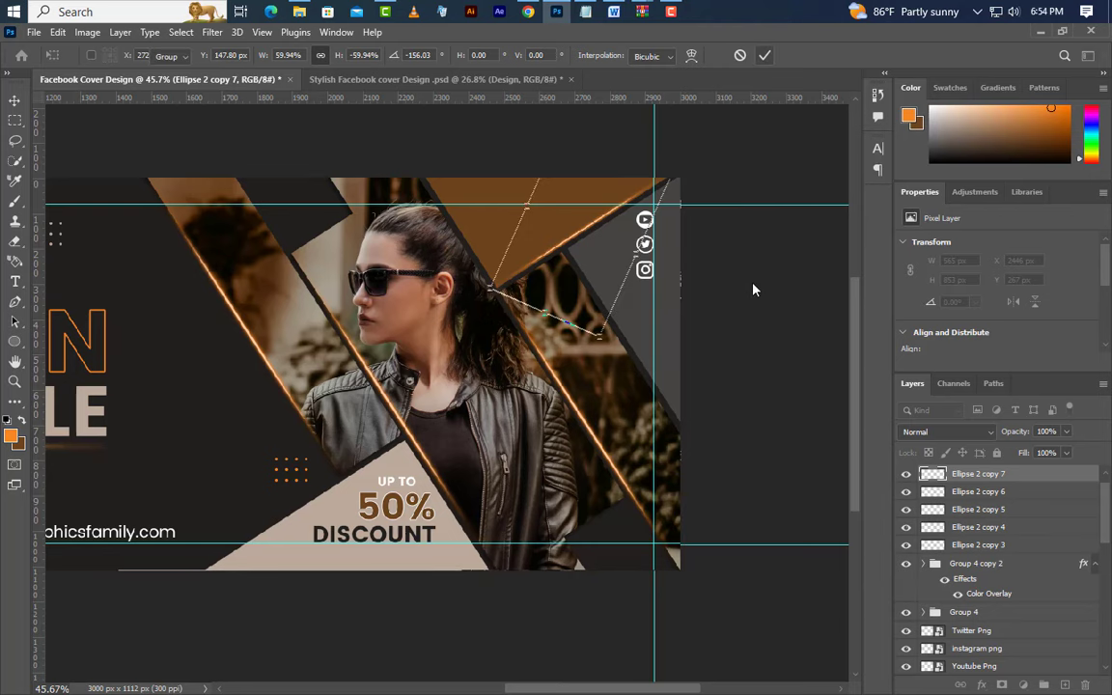
{"action": "key", "text": "Return"}
- Duplicate the brown triangle's glow, place the copy along the discount triangle's upper-left edge, and enlarge it to 118.20%
{"action": "right_click", "coordinate": [926, 474]}
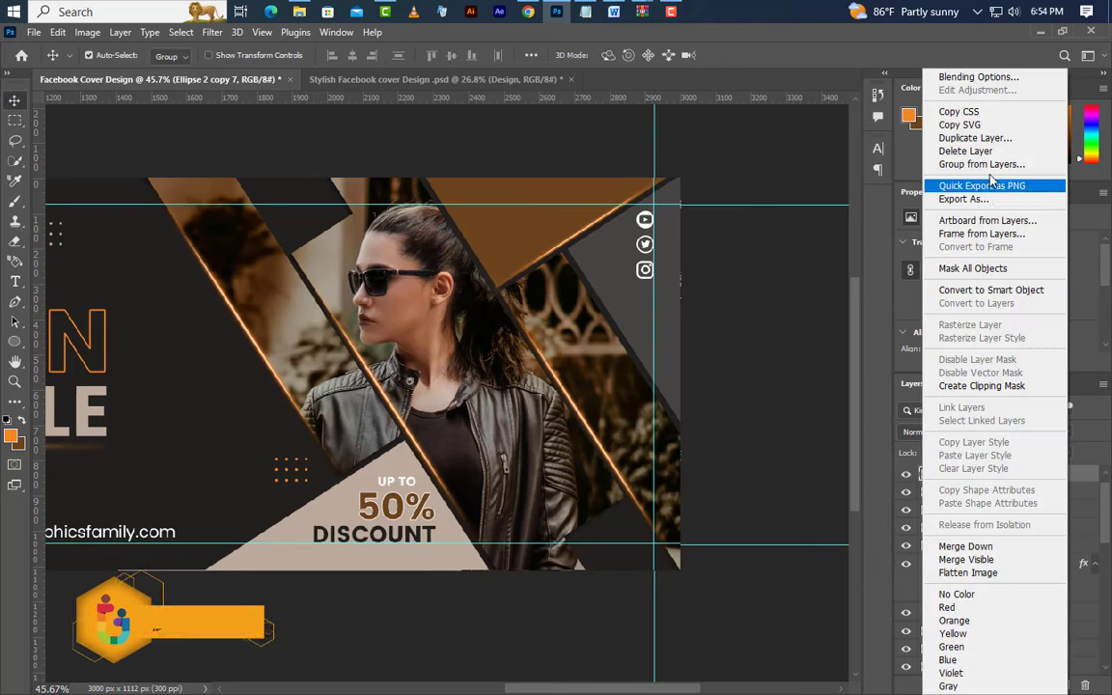
{"action": "left_click", "coordinate": [975, 139]}
{"action": "left_click", "coordinate": [681, 206]}
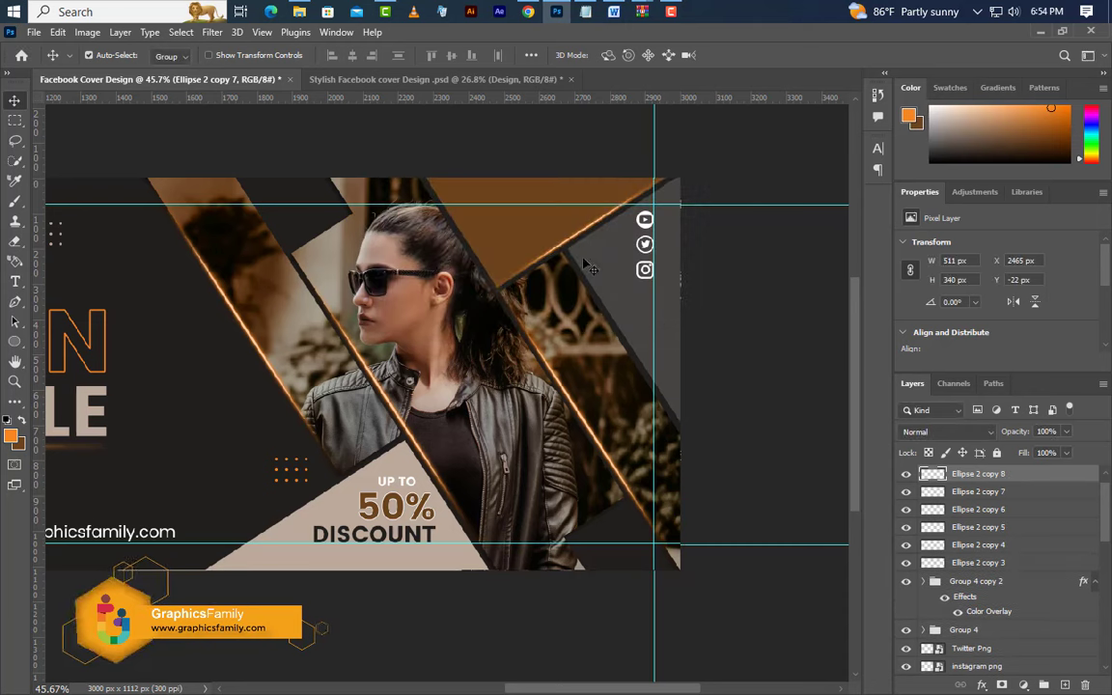
{"action": "left_click", "coordinate": [58, 31]}
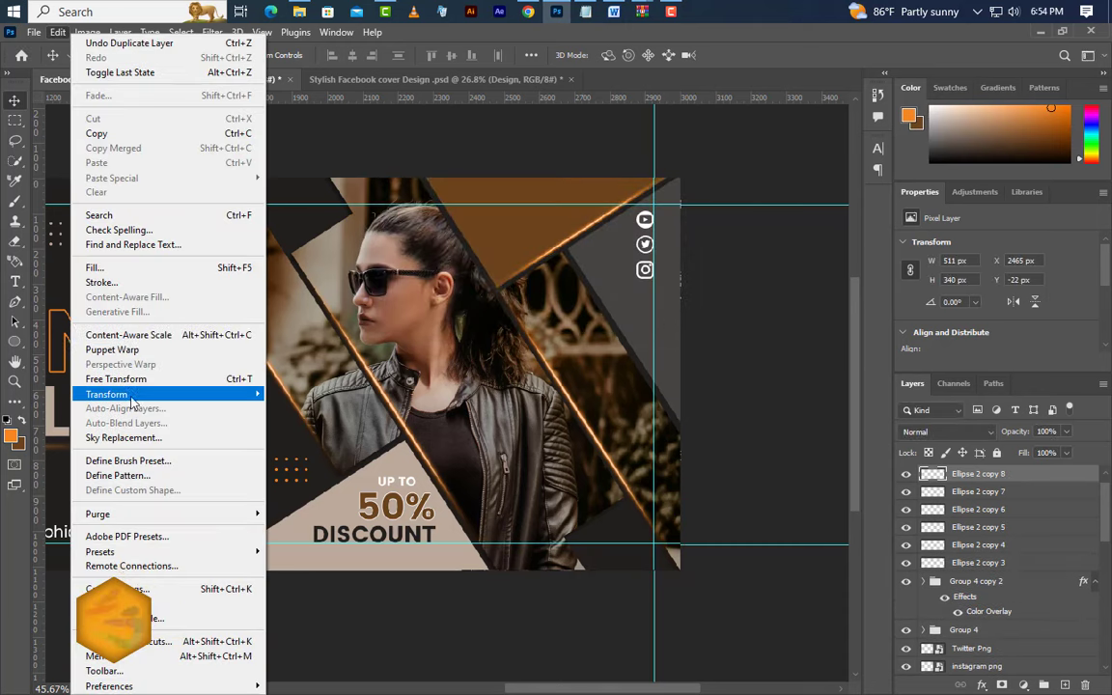
{"action": "left_click", "coordinate": [120, 342]}
{"action": "left_click_drag", "start_coordinate": [594, 230], "coordinate": [323, 505]}
{"action": "left_click_drag", "start_coordinate": [403, 444], "coordinate": [419, 434]}
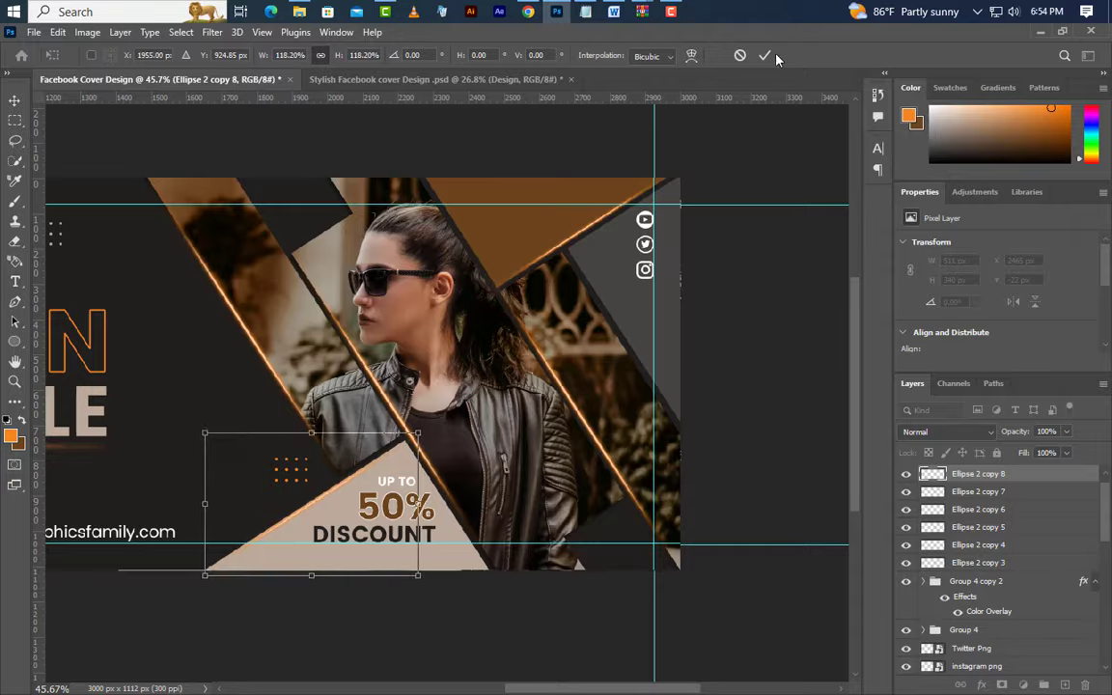
{"action": "key", "text": "Return"}
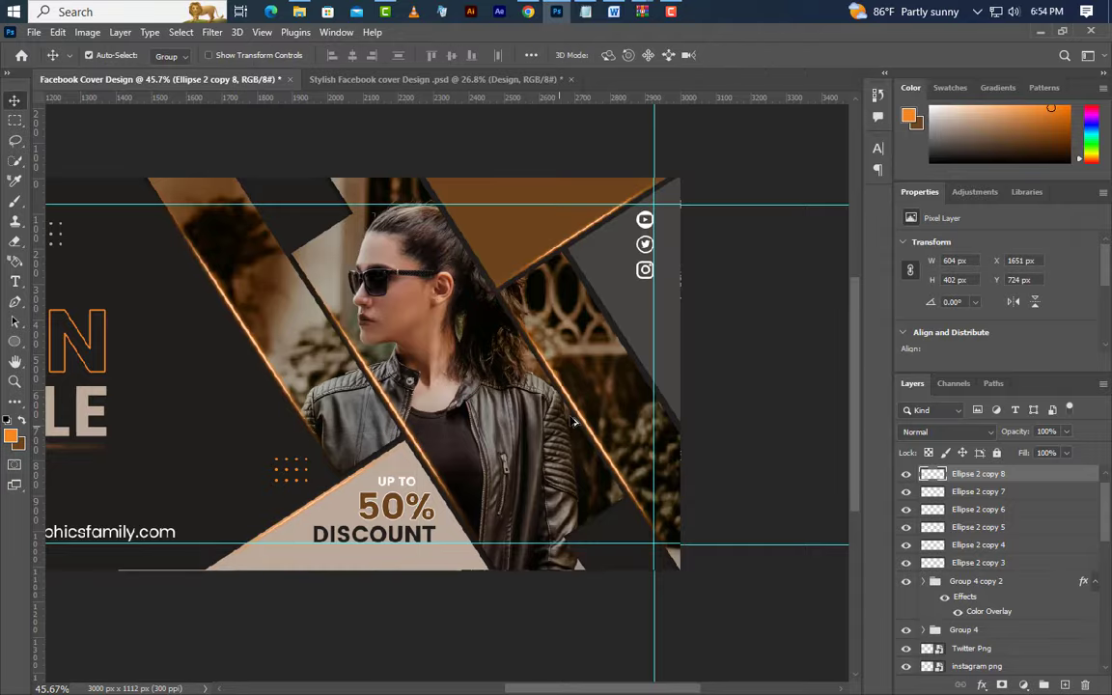
{"action": "scroll", "coordinate": [573, 421], "scroll_direction": "down", "scroll_amount": 3}
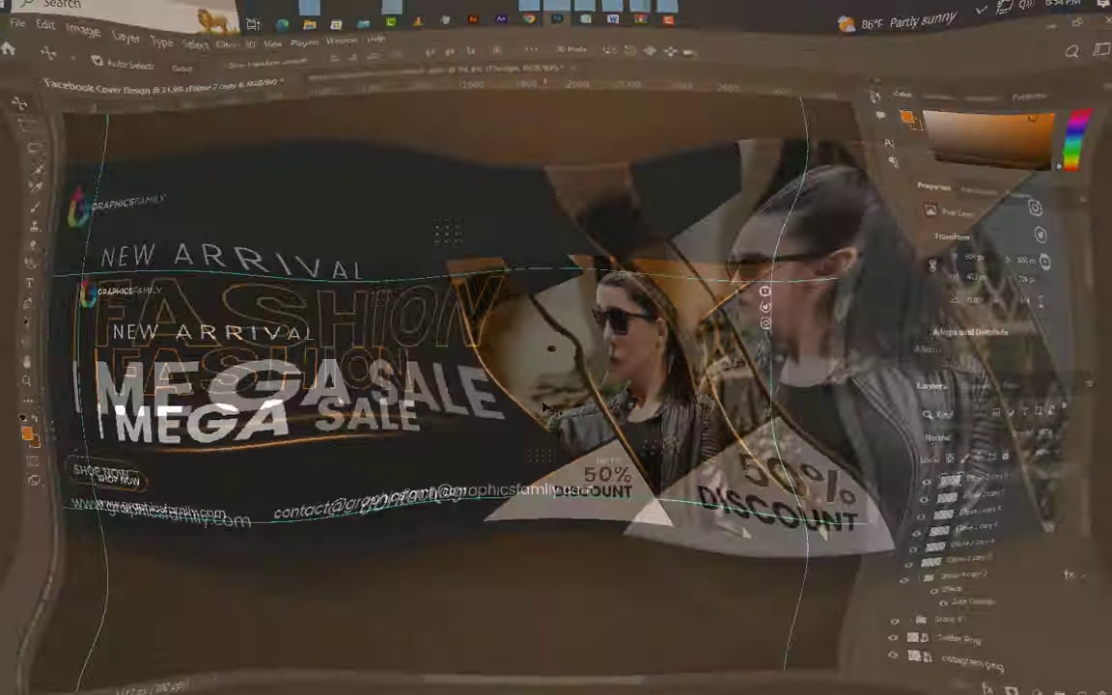